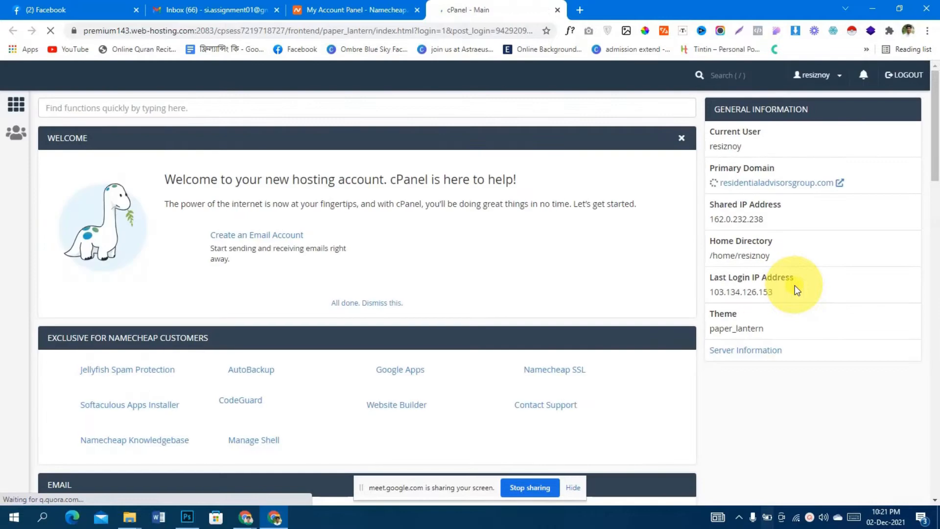
# - Open the WordPress installation form in the Softaculous Apps Installer
pyautogui.scroll(-1, 658, 260)
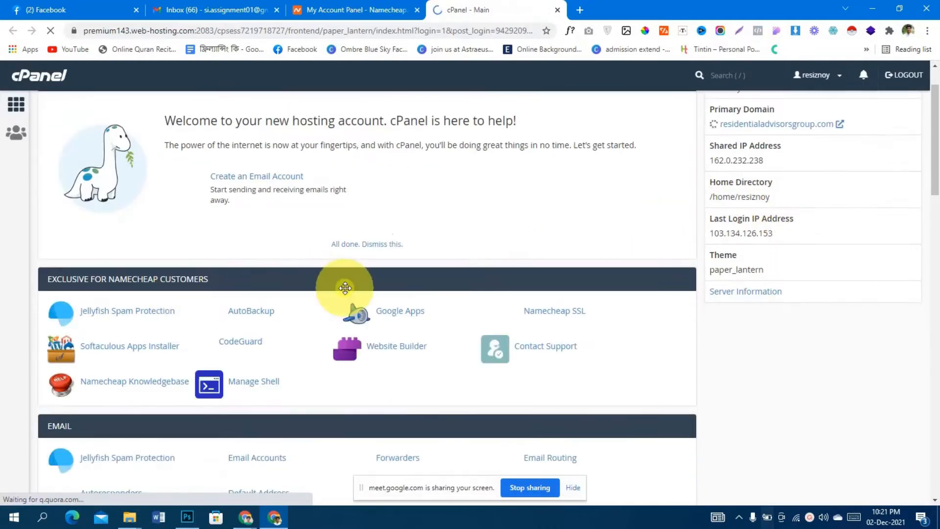
pyautogui.scroll(-3, 313, 275)
pyautogui.click(123, 181)
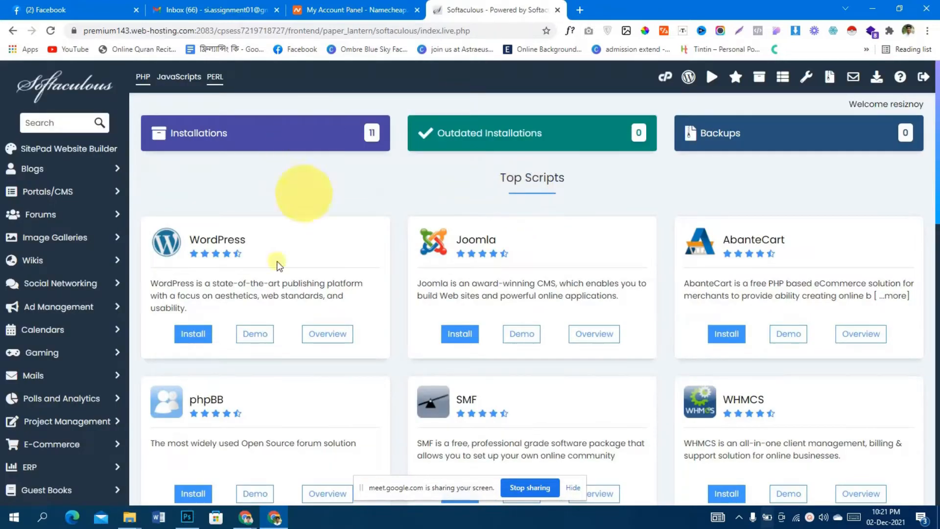
pyautogui.click(193, 337)
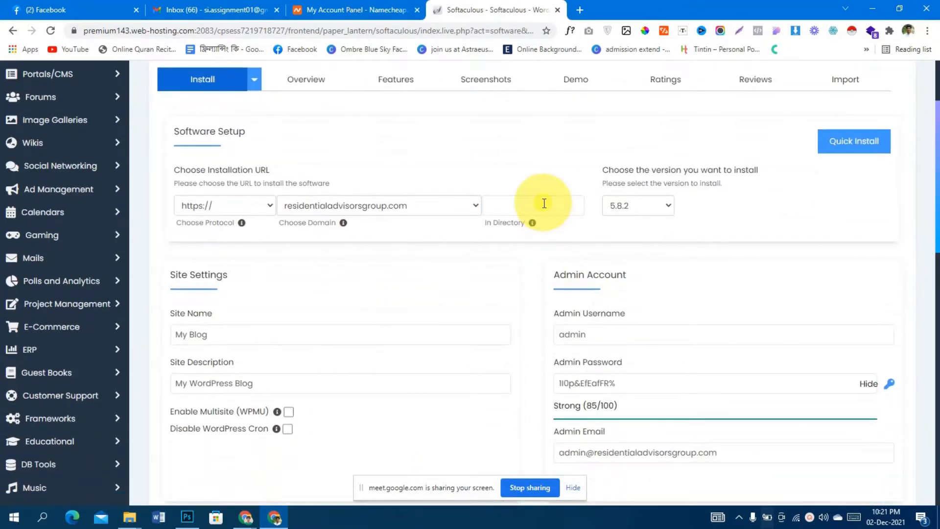
# - Set the installation directory to woo under the residentialadvisorsgroup.com domain
pyautogui.click(544, 202)
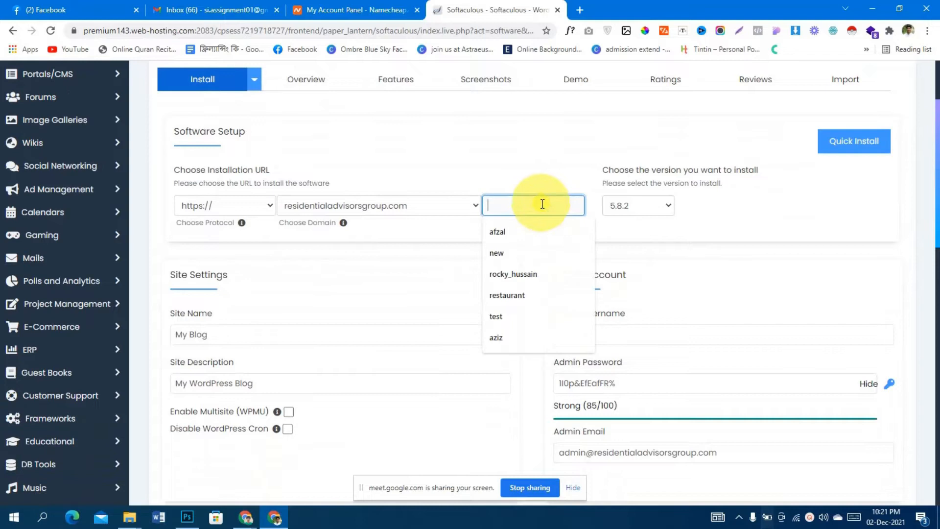
pyautogui.write('woo')
pyautogui.press('Down')
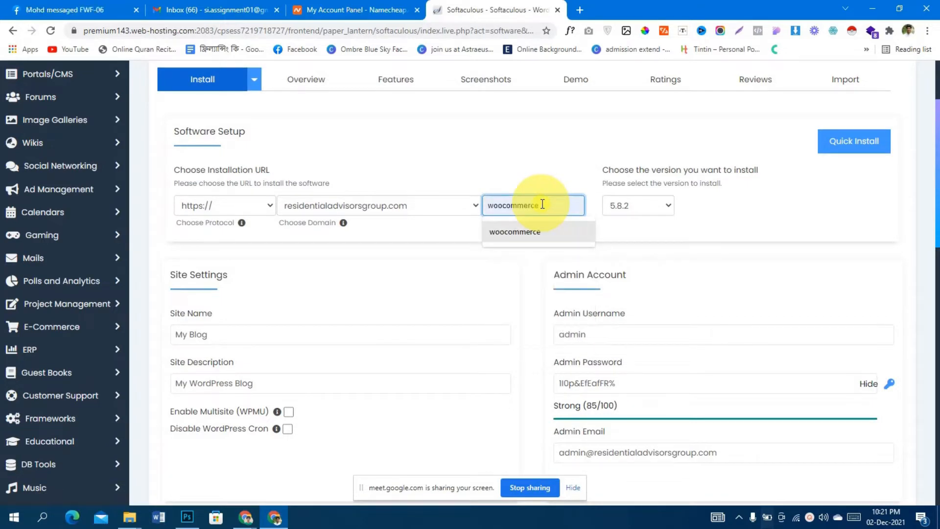
pyautogui.write('n')
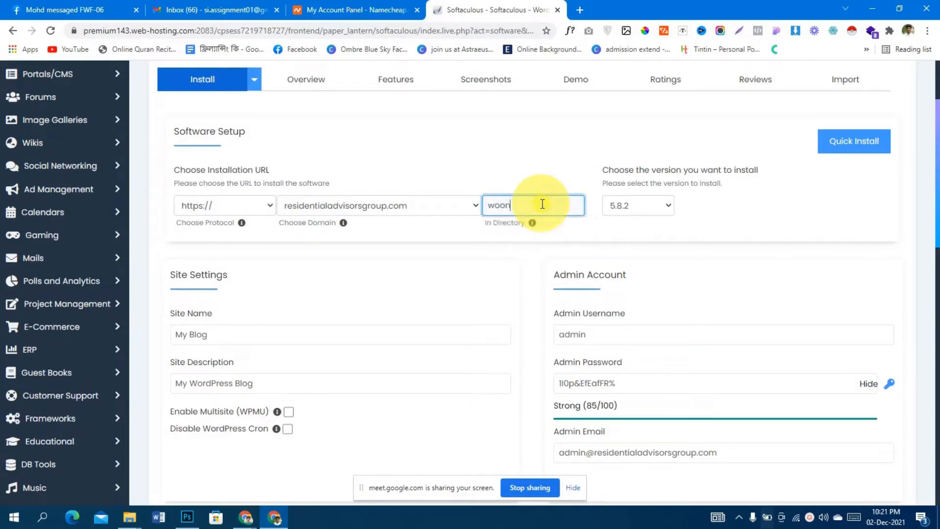
pyautogui.press('BackSpace')
pyautogui.write('commerce')
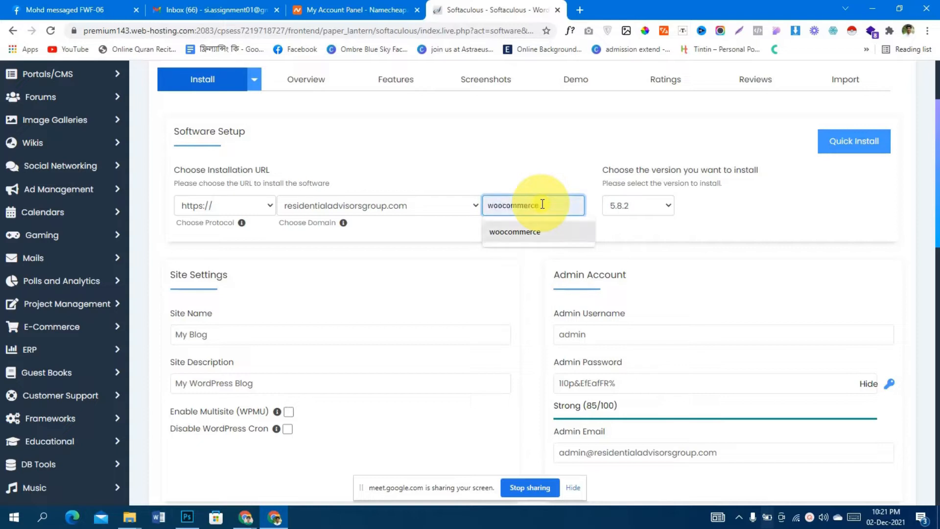
pyautogui.click(542, 204)
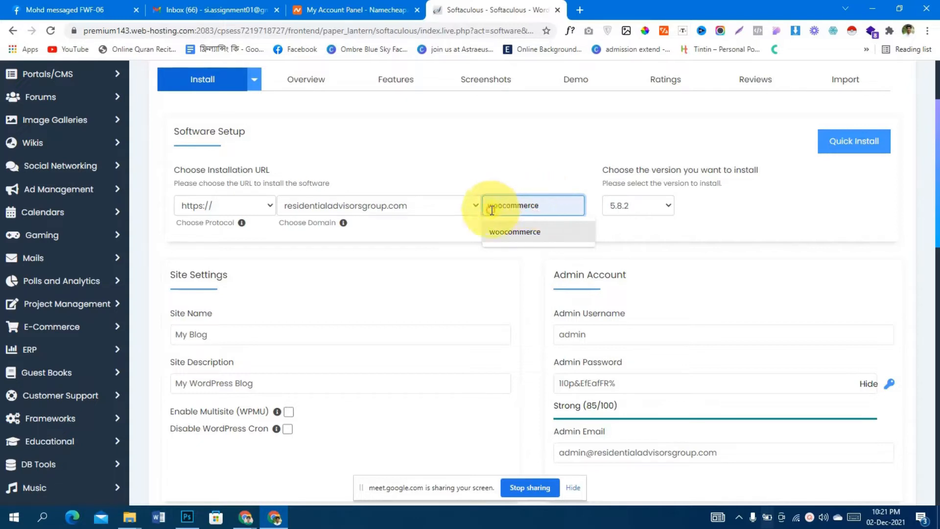
pyautogui.click(464, 223)
pyautogui.click(500, 208)
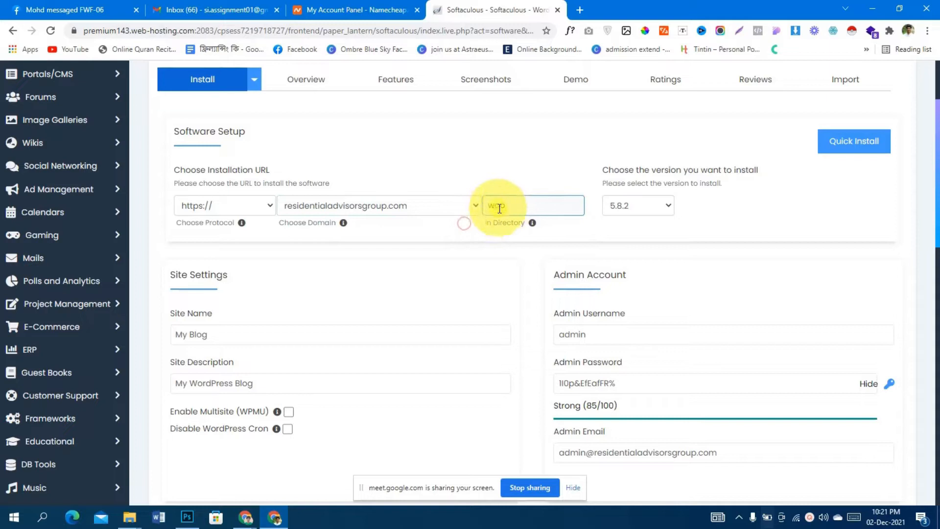
pyautogui.click(726, 212)
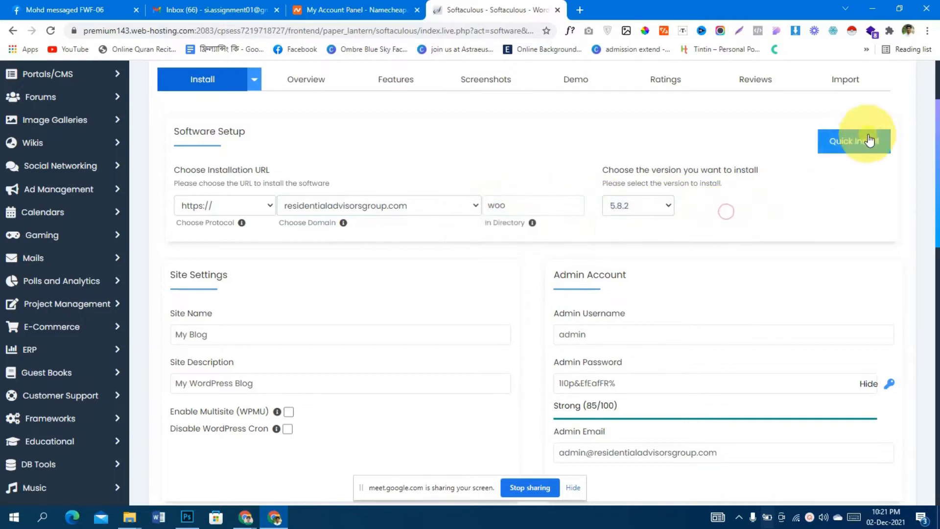
# - Install WordPress with the remaining default settings and open the new site's admin dashboard
pyautogui.scroll(-7, 768, 255)
pyautogui.scroll(3, 715, 220)
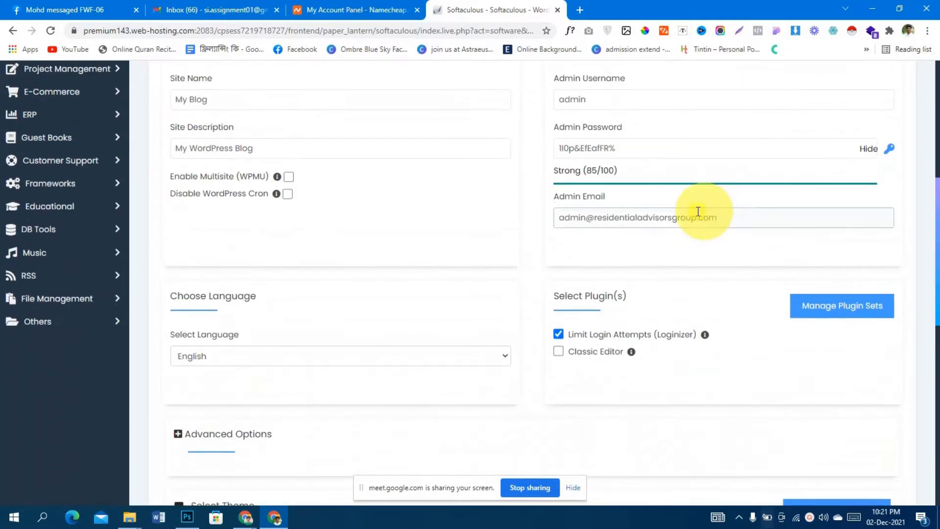
pyautogui.click(588, 217)
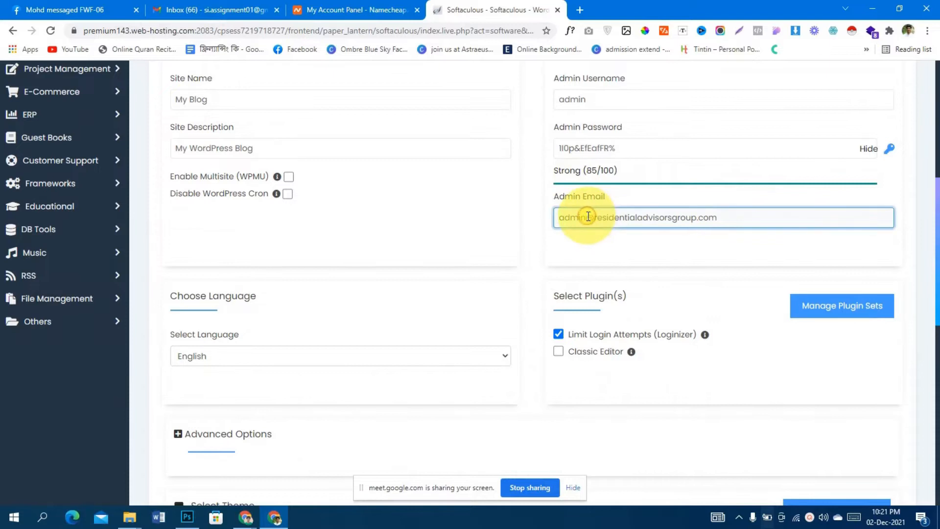
pyautogui.scroll(-15, 634, 277)
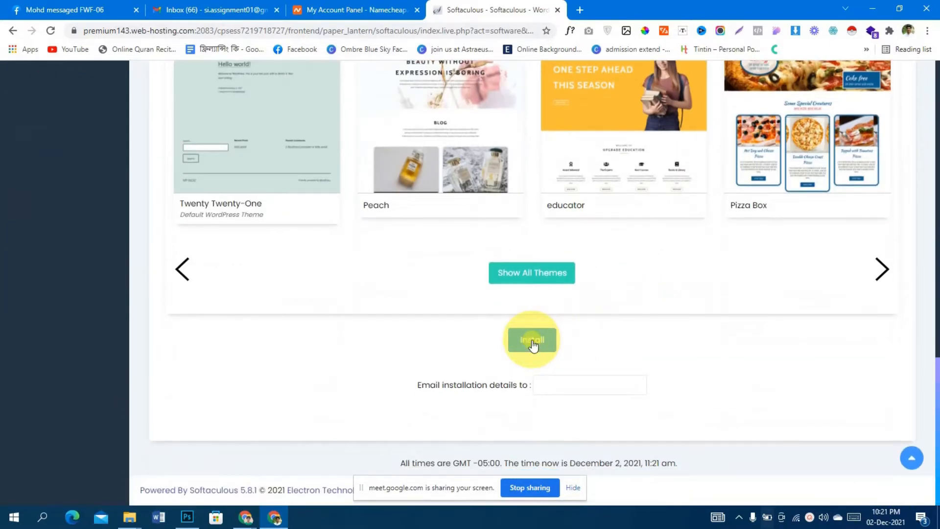
pyautogui.click(532, 340)
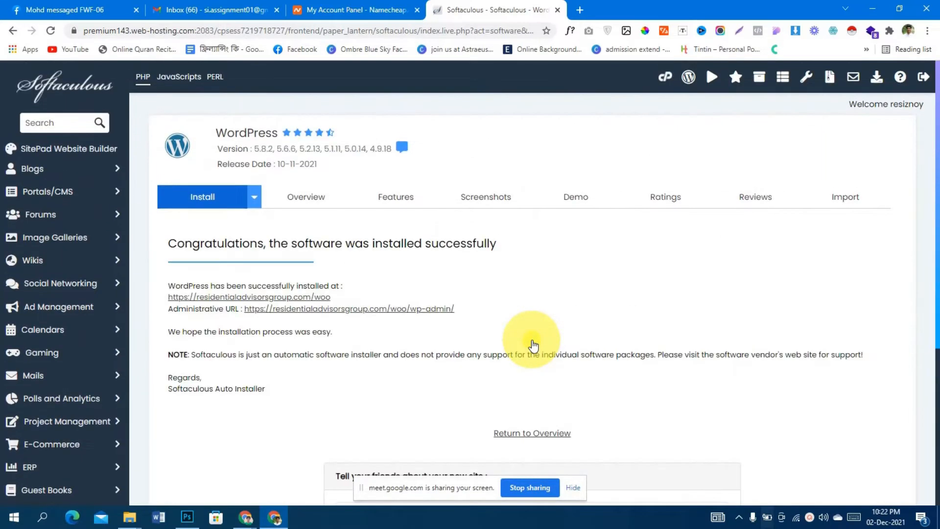
pyautogui.scroll(-1, 539, 314)
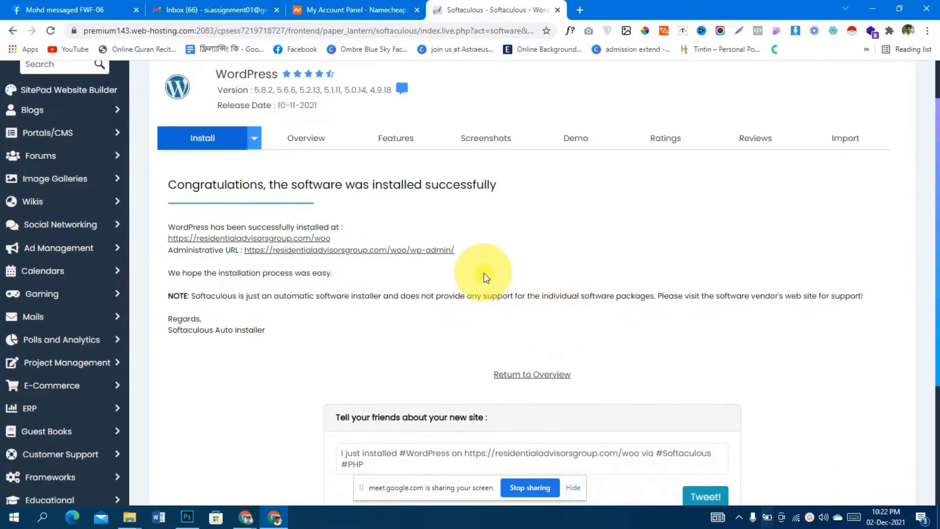
pyautogui.click(434, 252)
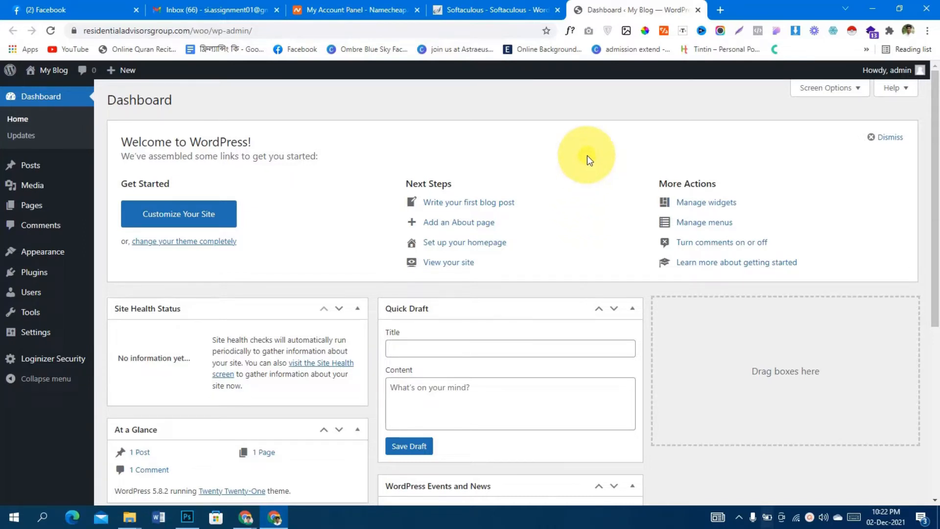
# - Go to adding a new theme and search the theme directory for ocean
pyautogui.moveTo(69, 253)
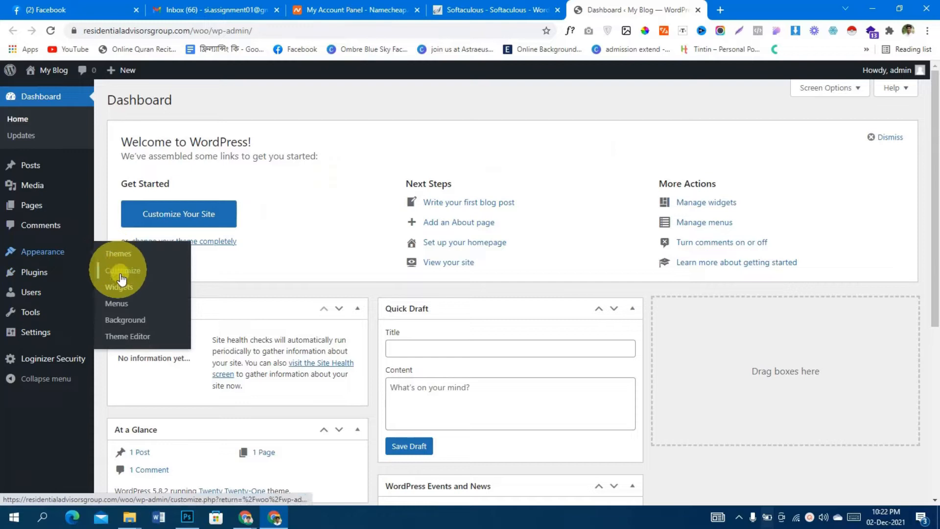
pyautogui.moveTo(93, 273)
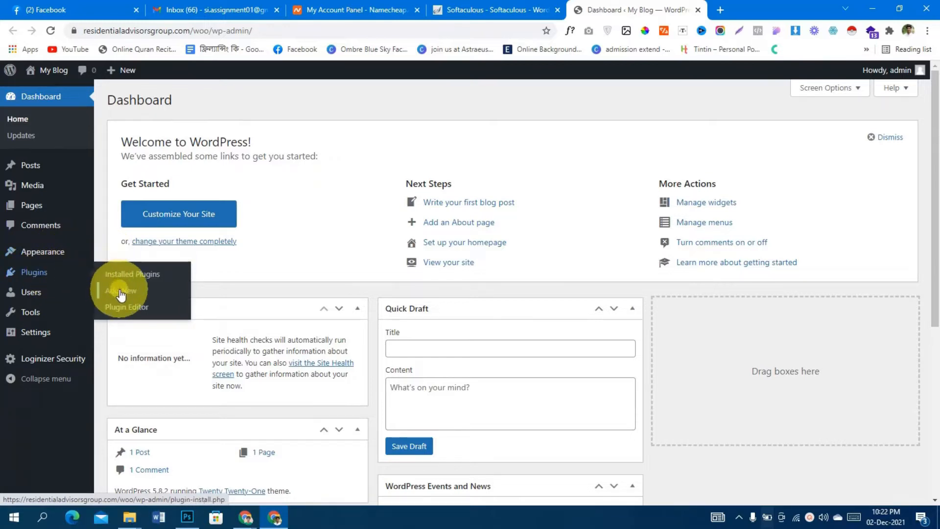
pyautogui.click(44, 247)
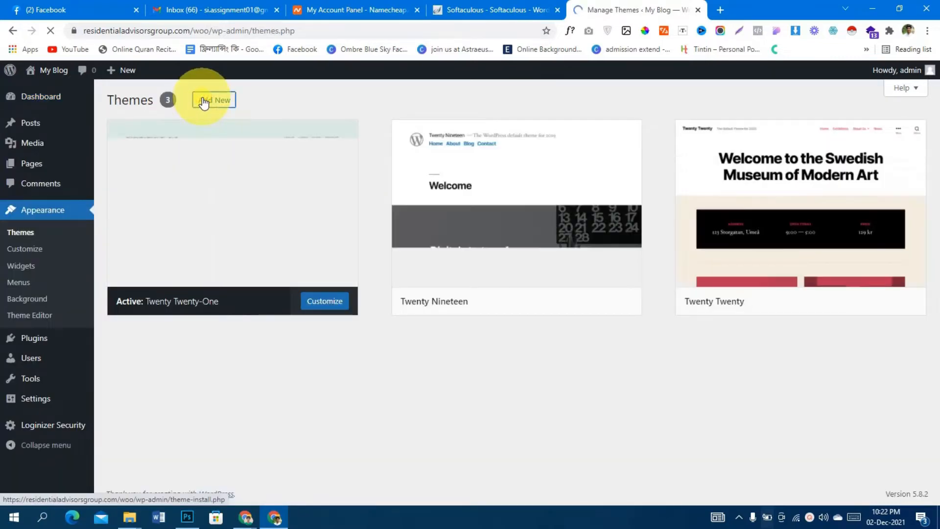
pyautogui.click(204, 102)
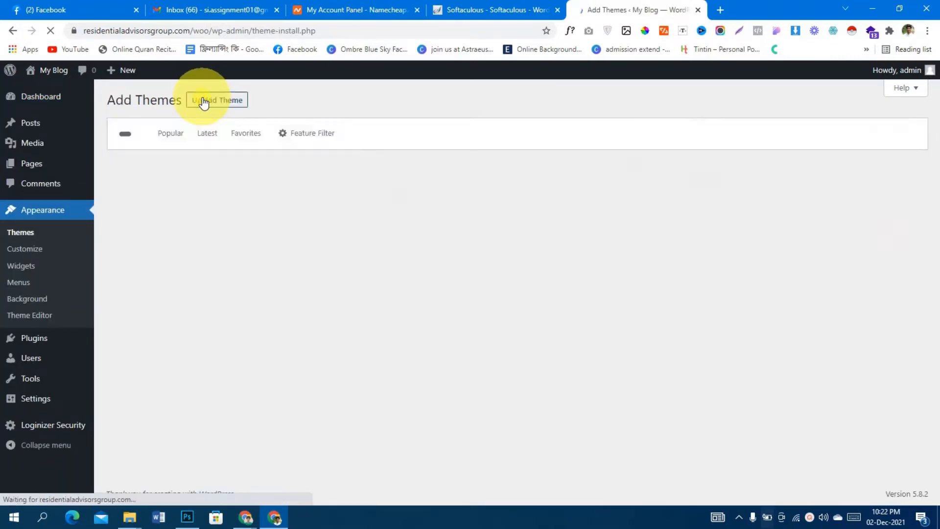
pyautogui.click(853, 131)
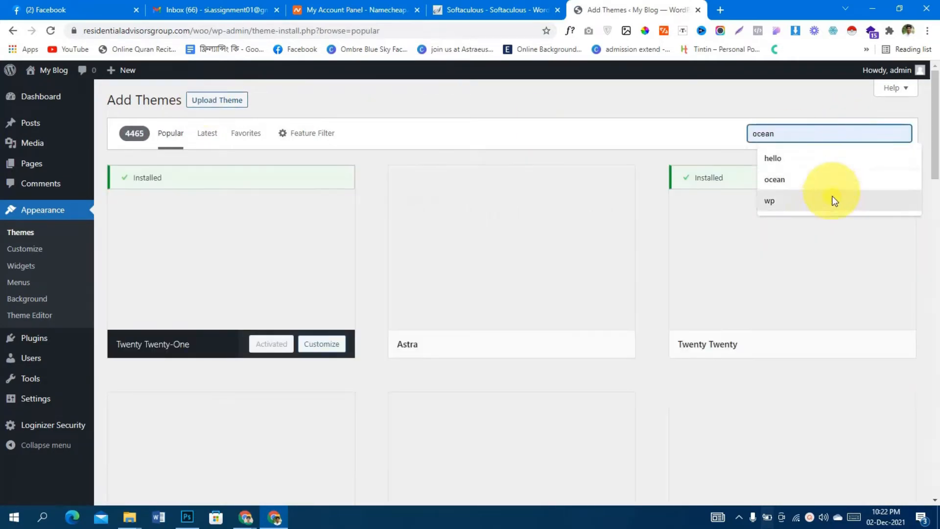
pyautogui.click(827, 181)
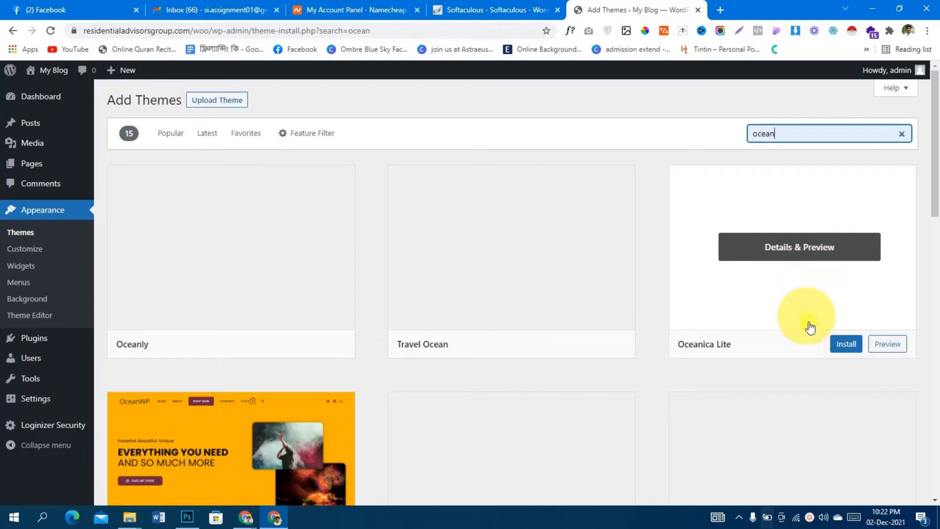
# - Install and activate the OceanWP theme from the search results
pyautogui.scroll(-3, 602, 361)
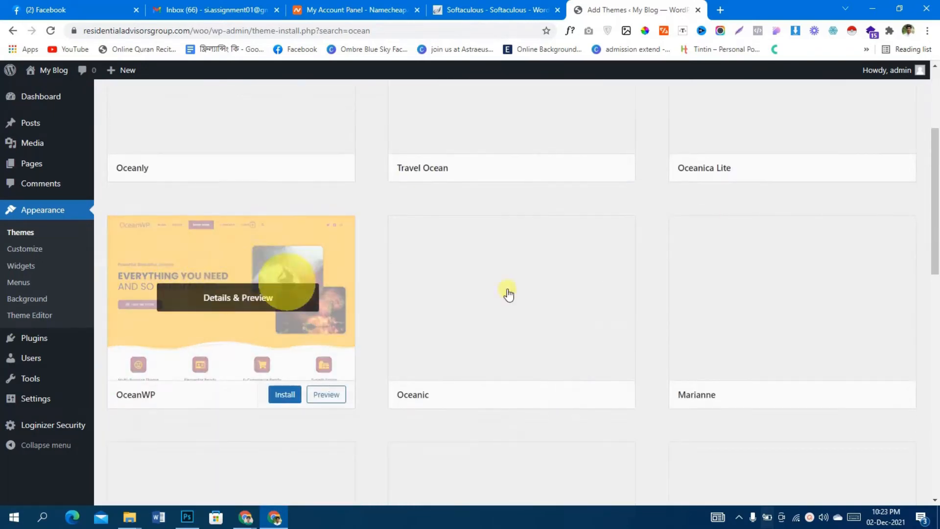
pyautogui.scroll(3, 636, 288)
pyautogui.scroll(-4, 640, 287)
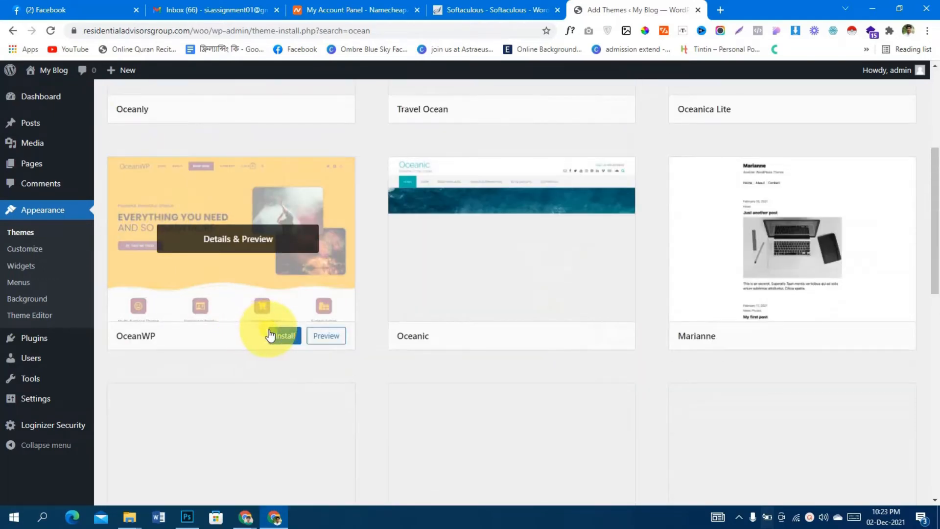
pyautogui.click(272, 336)
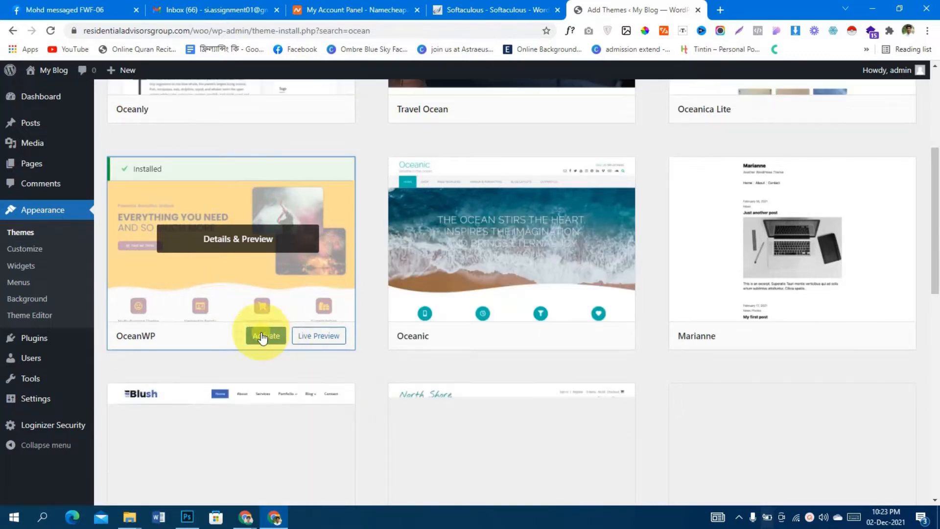
pyautogui.click(263, 336)
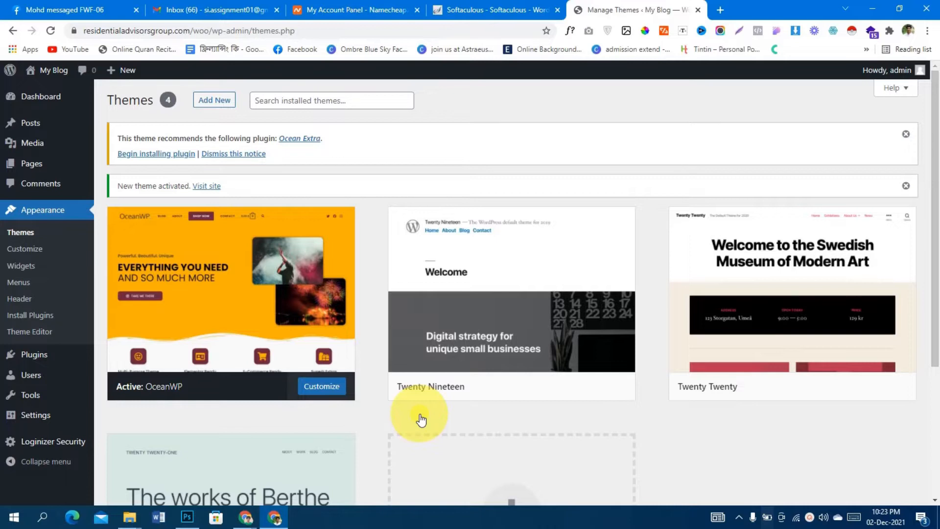
# - Install the recommended Ocean Extra plugin and return to the dashboard
pyautogui.click(160, 156)
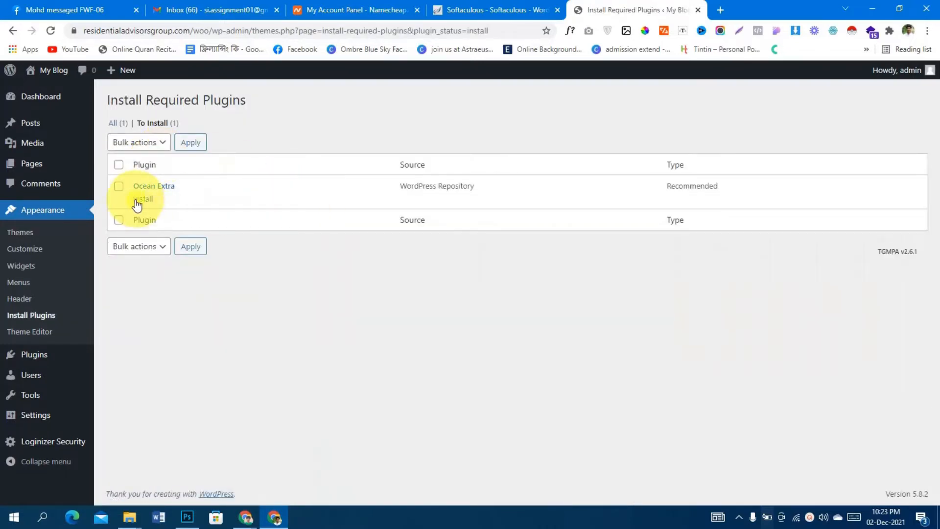
pyautogui.click(147, 201)
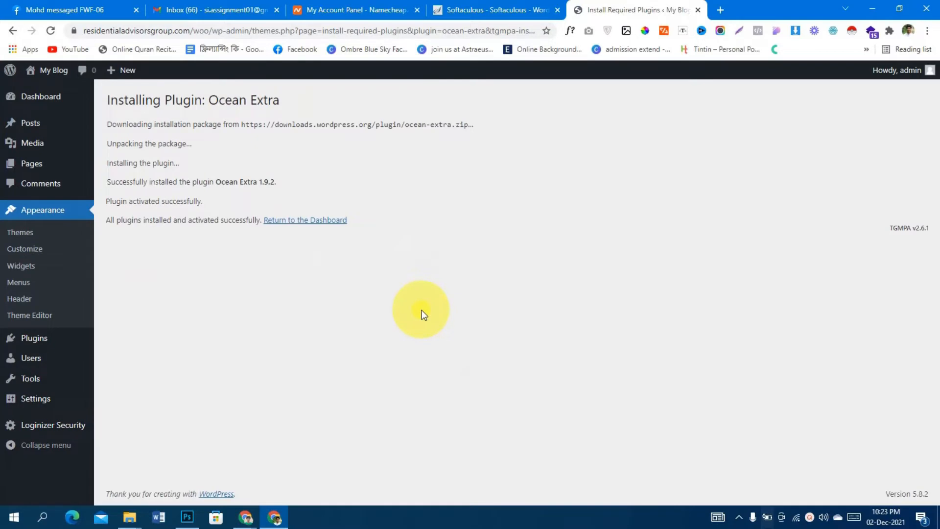
pyautogui.click(322, 222)
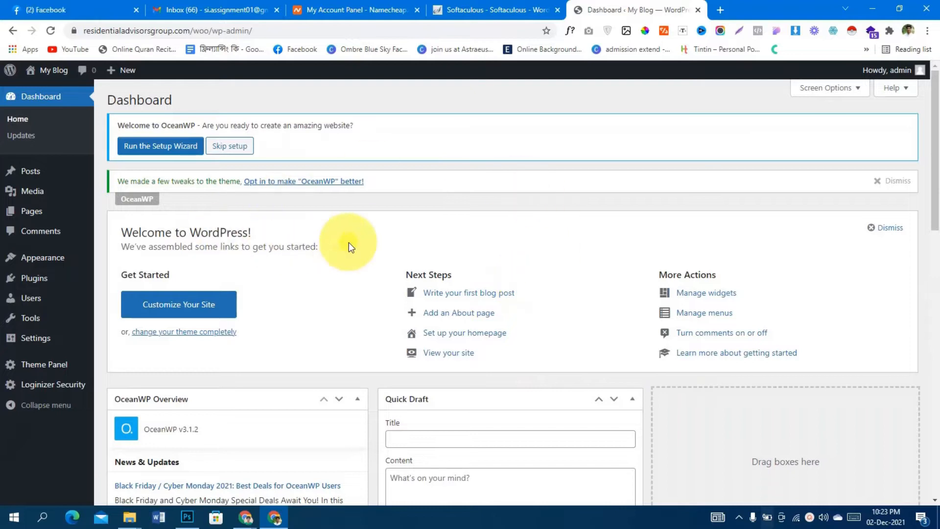
# - Start the OceanWP setup wizard, continue to the demo template selection and filter it to eCommerce demos
pyautogui.click(168, 147)
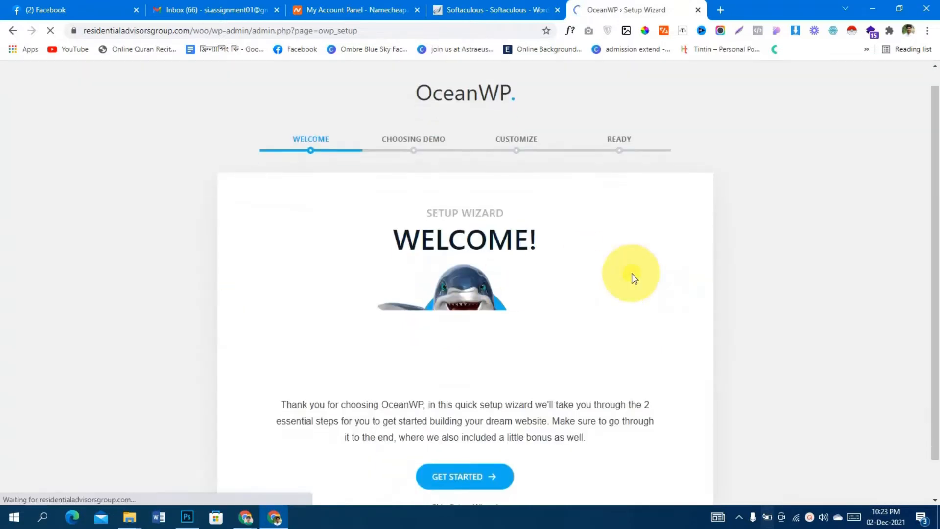
pyautogui.click(486, 435)
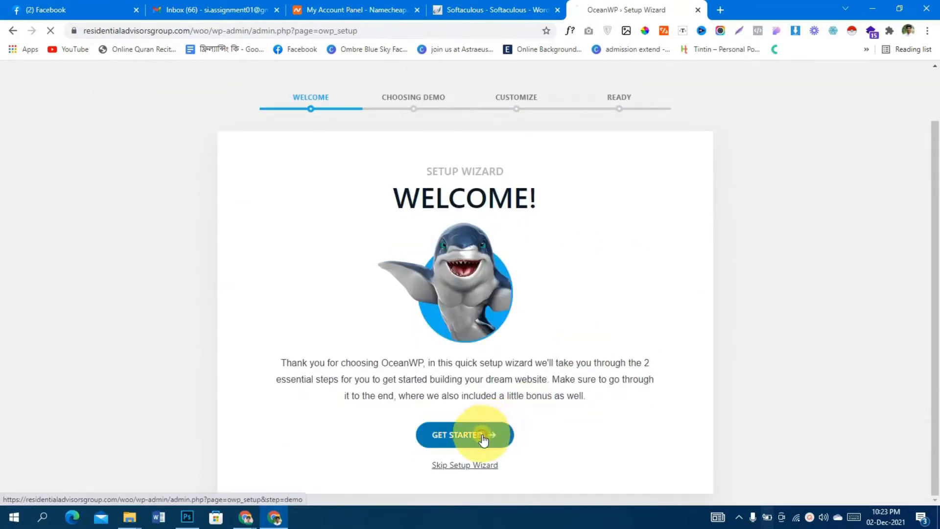
pyautogui.scroll(-3, 494, 338)
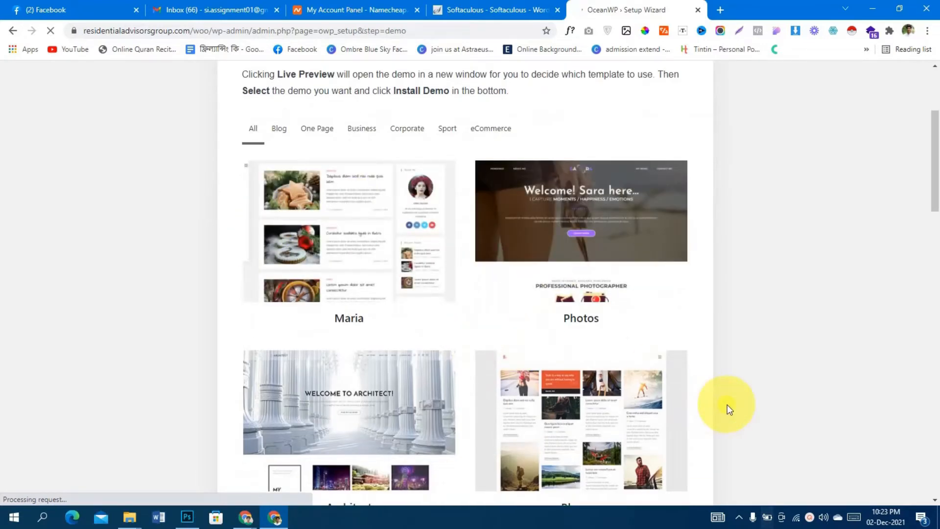
pyautogui.scroll(1, 488, 206)
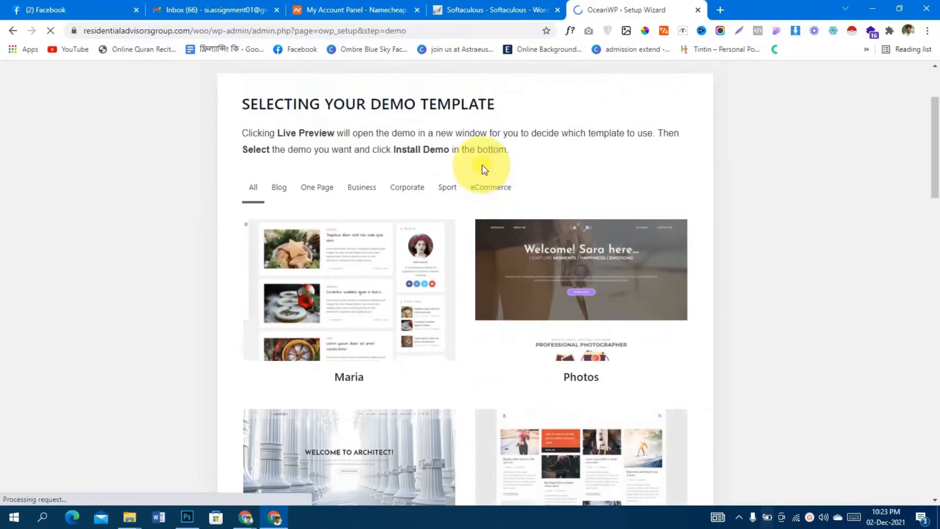
pyautogui.click(489, 191)
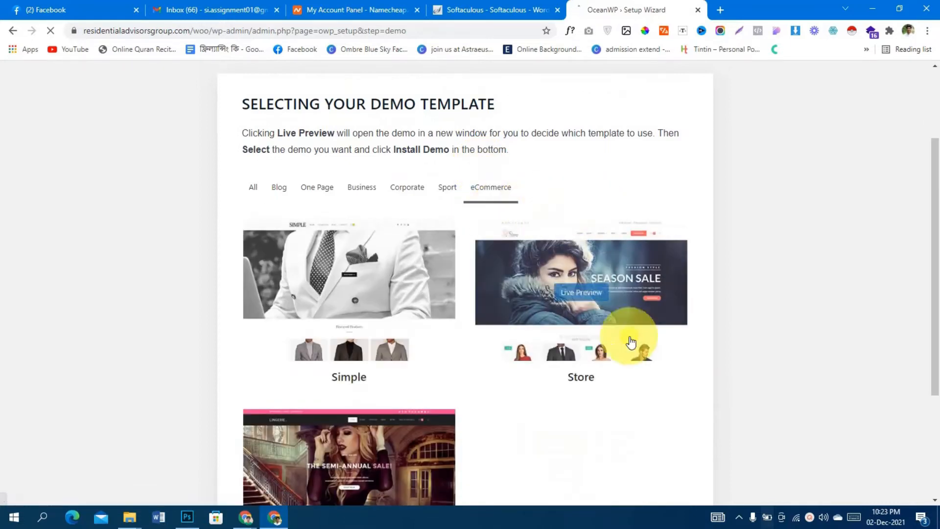
pyautogui.moveTo(665, 309)
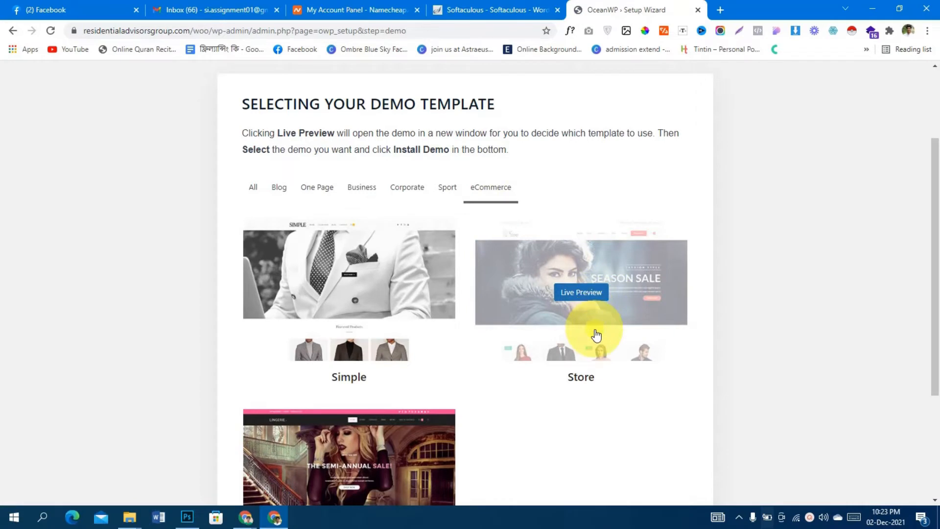
# - Choose the Store demo template from the eCommerce demos and start its installation
pyautogui.scroll(-2, 595, 333)
pyautogui.moveTo(376, 228)
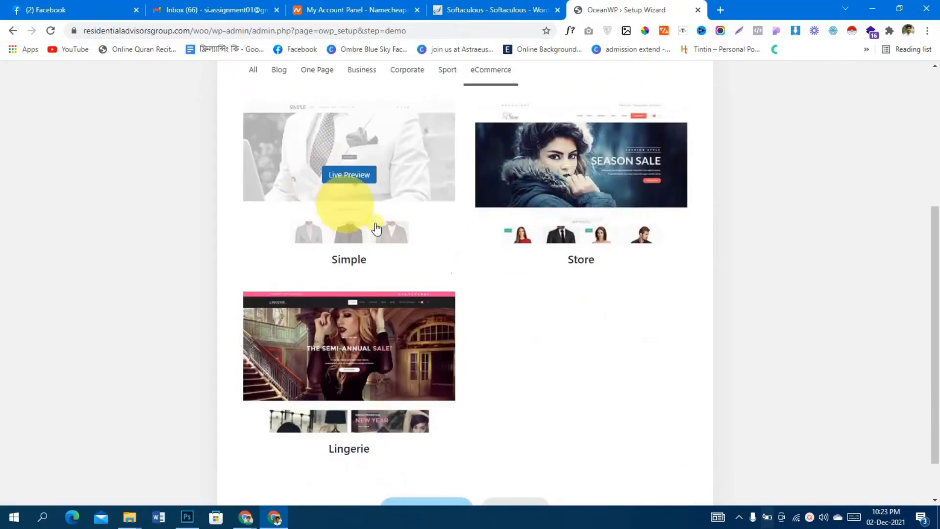
pyautogui.click(552, 227)
pyautogui.scroll(-1, 651, 337)
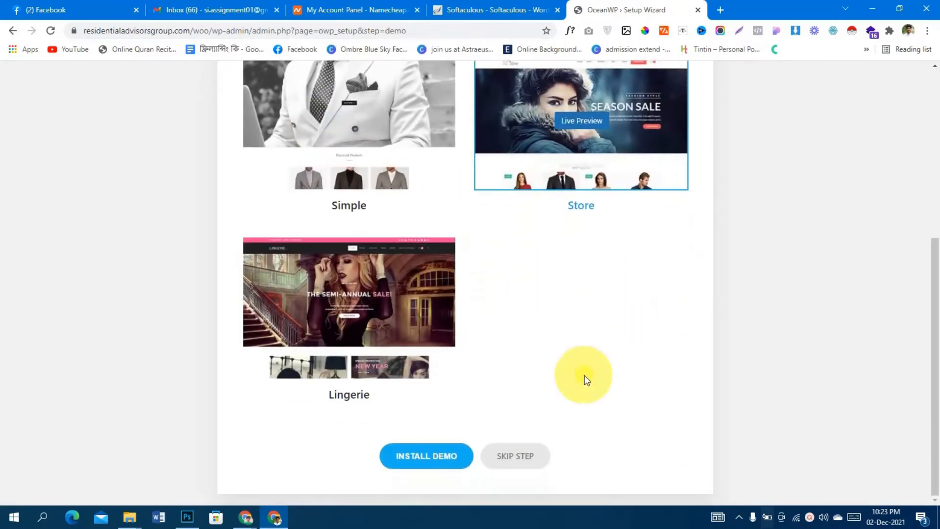
pyautogui.click(404, 467)
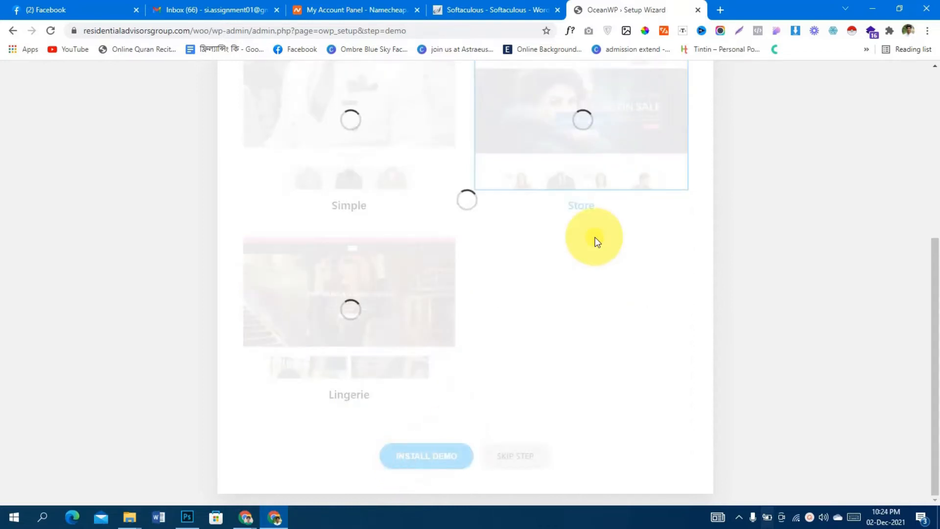
# - Install the required Ocean Custom Sidebar, Ocean Product Sharing, Ocean Social Sharing, Ocean Stick Anything, Elementor, WPForms and WooCommerce plugins
pyautogui.scroll(-1, 595, 237)
pyautogui.click(636, 206)
pyautogui.click(636, 238)
pyautogui.click(637, 267)
pyautogui.scroll(-1, 607, 268)
pyautogui.click(634, 239)
pyautogui.click(632, 268)
pyautogui.click(633, 299)
pyautogui.click(637, 327)
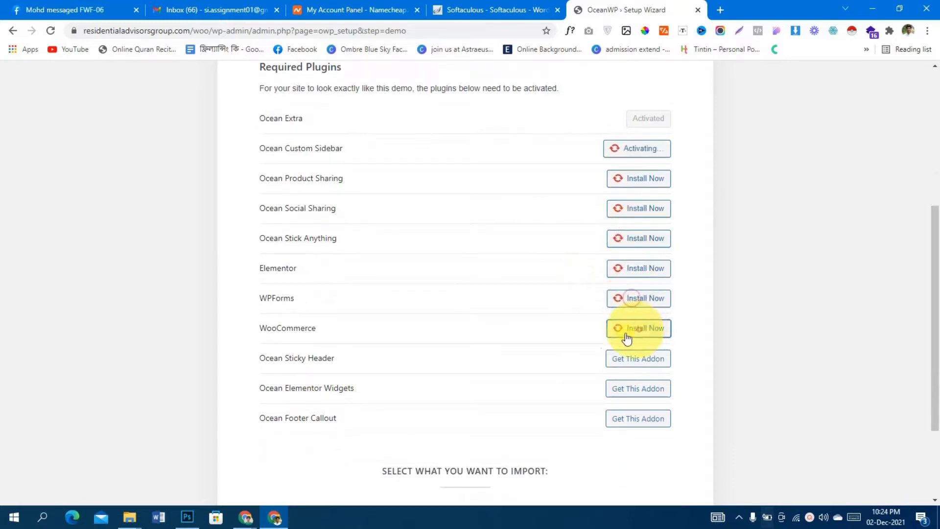
# - Import the Store demo with its XML data, customizer settings and widgets once the required plugins are active
pyautogui.scroll(-2, 618, 363)
pyautogui.scroll(-1, 707, 274)
pyautogui.scroll(5, 537, 273)
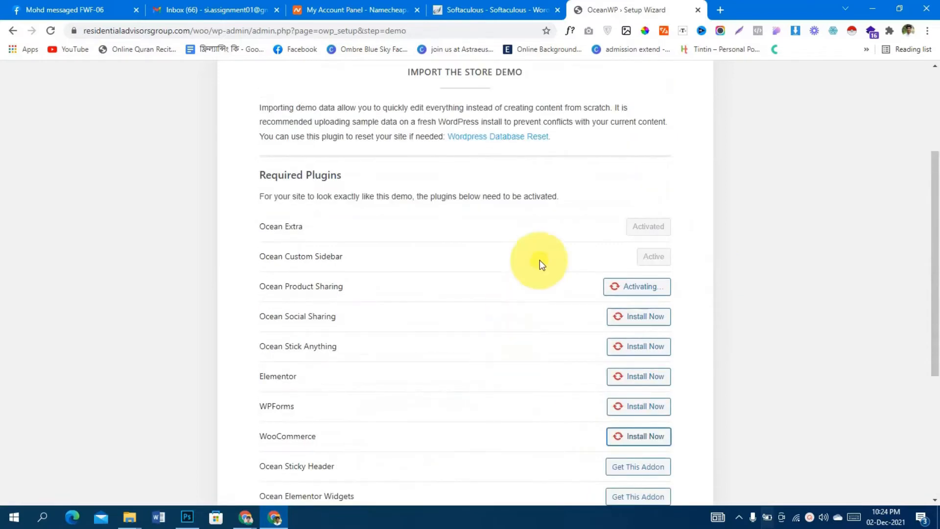
pyautogui.scroll(-3, 537, 274)
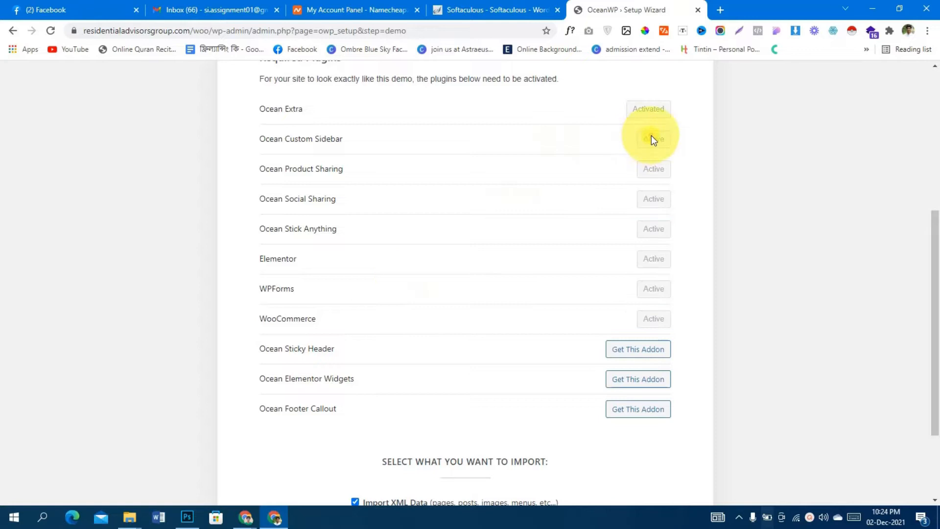
pyautogui.scroll(-3, 475, 221)
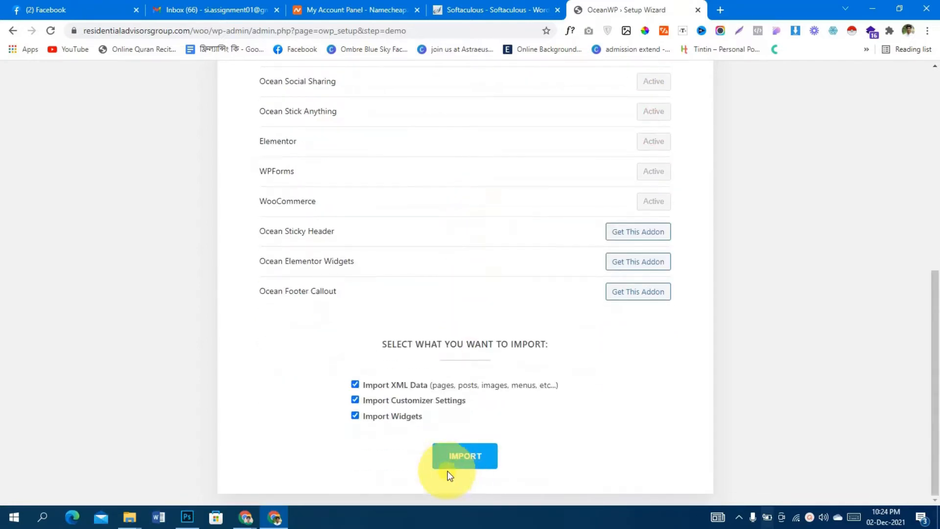
pyautogui.click(454, 468)
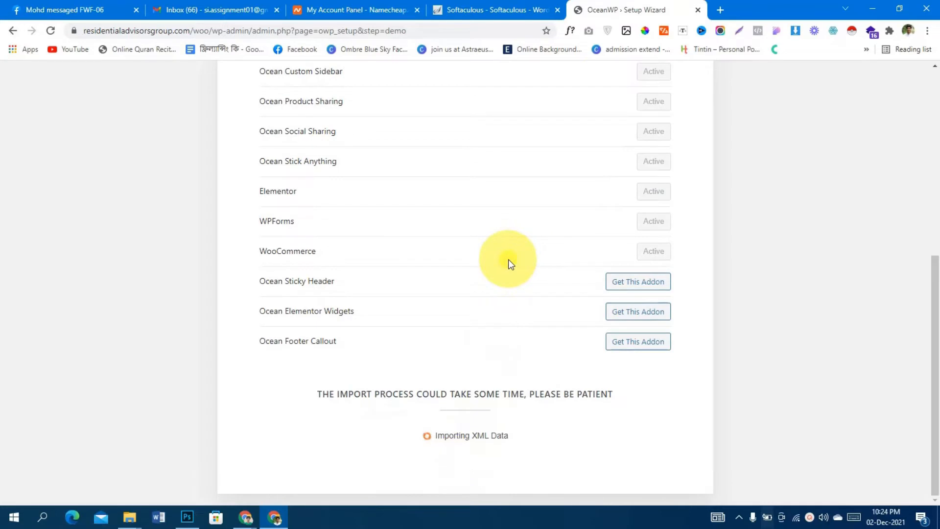
# - Review the wizard's logo, site title and color settings, keep them as imported and continue
pyautogui.scroll(6, 509, 259)
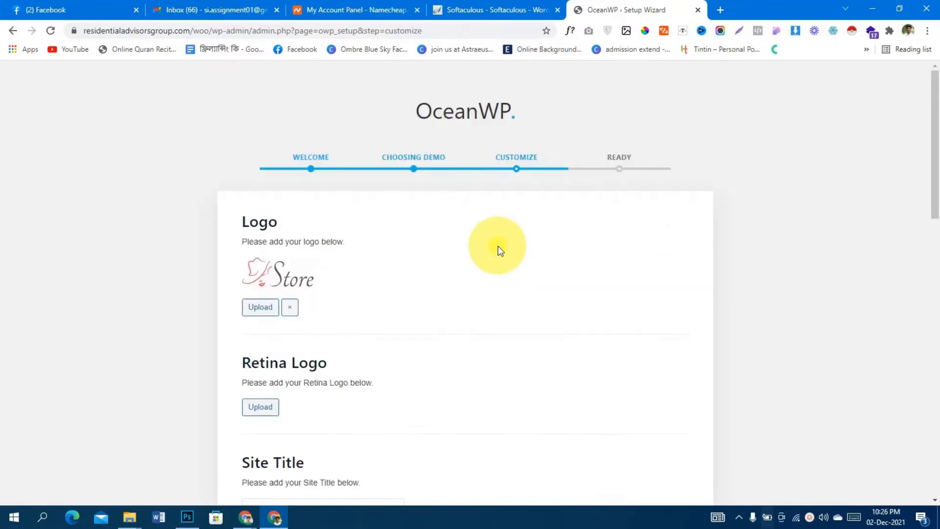
pyautogui.scroll(-7, 651, 245)
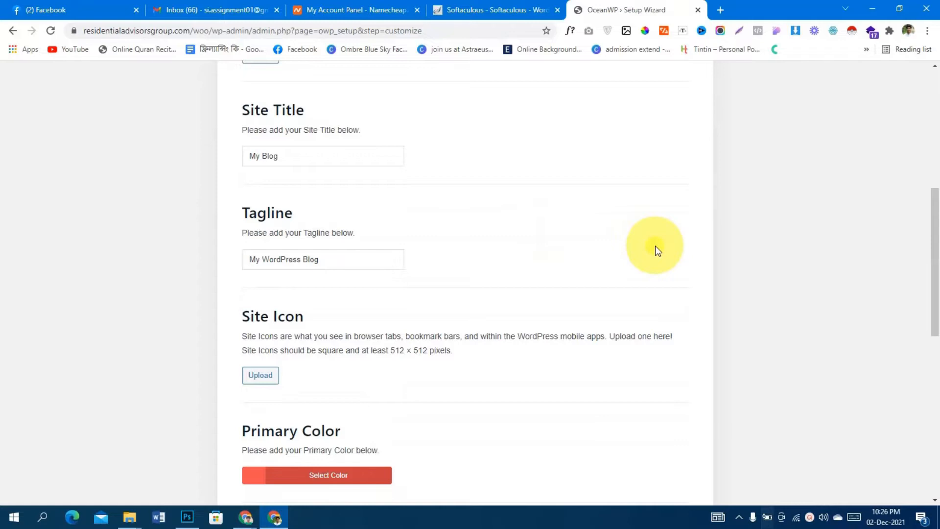
pyautogui.scroll(-10, 655, 246)
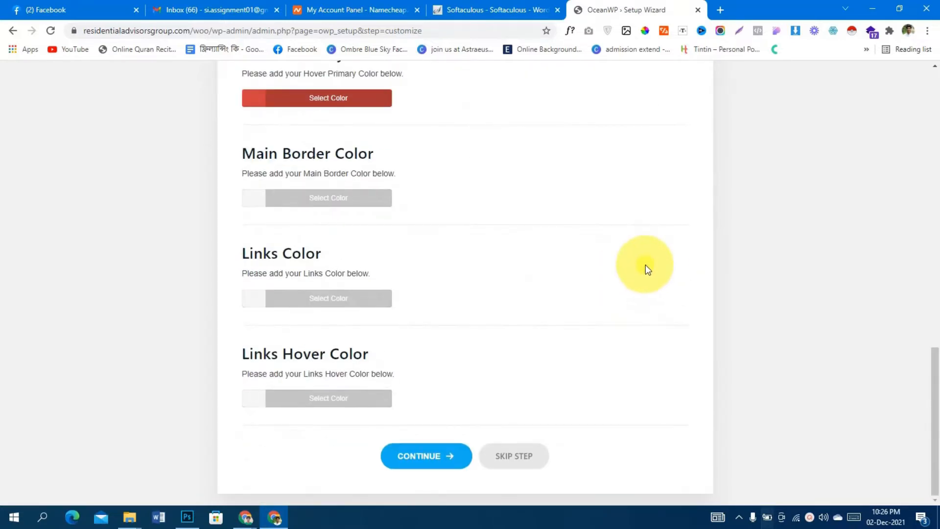
pyautogui.click(411, 463)
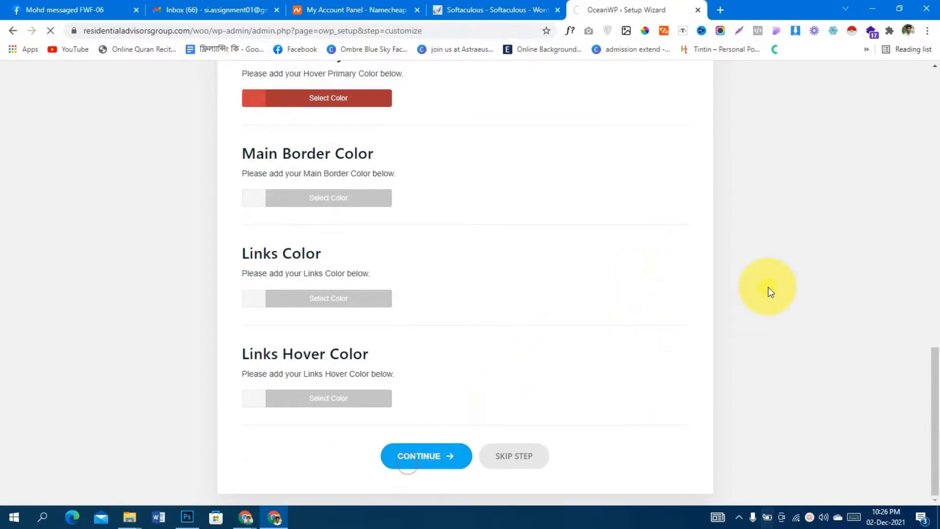
# - Leave the setup wizard by shortening the page address to /woo/wp-admin/ and load the dashboard
pyautogui.scroll(6, 768, 290)
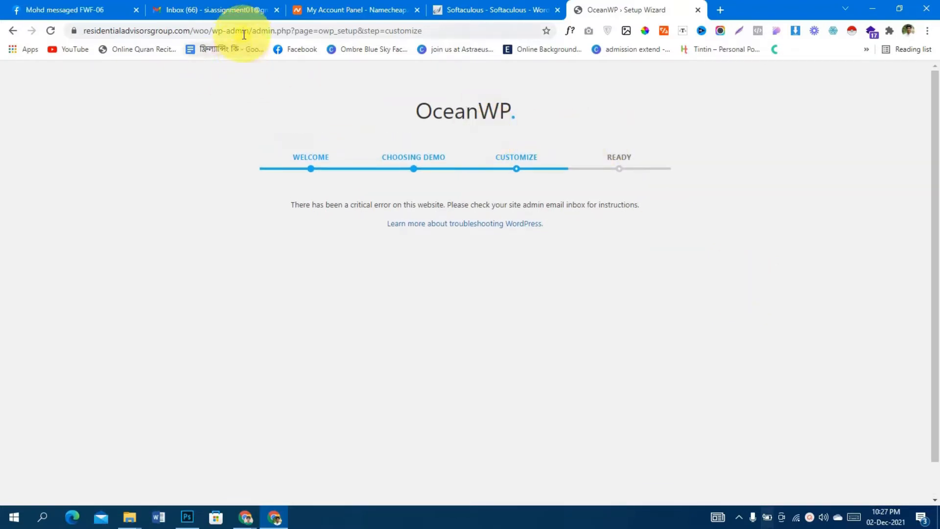
pyautogui.moveTo(256, 31); pyautogui.dragTo(824, 61)
pyautogui.press('BackSpace')
pyautogui.press('Return')
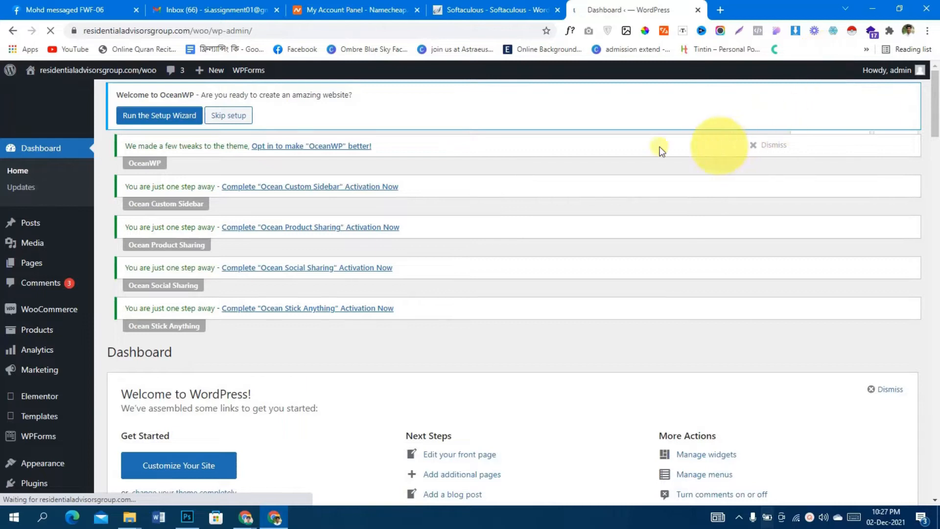
# - Open the live site in a new tab and examine the imported Store homepage down to its footer
pyautogui.moveTo(75, 75)
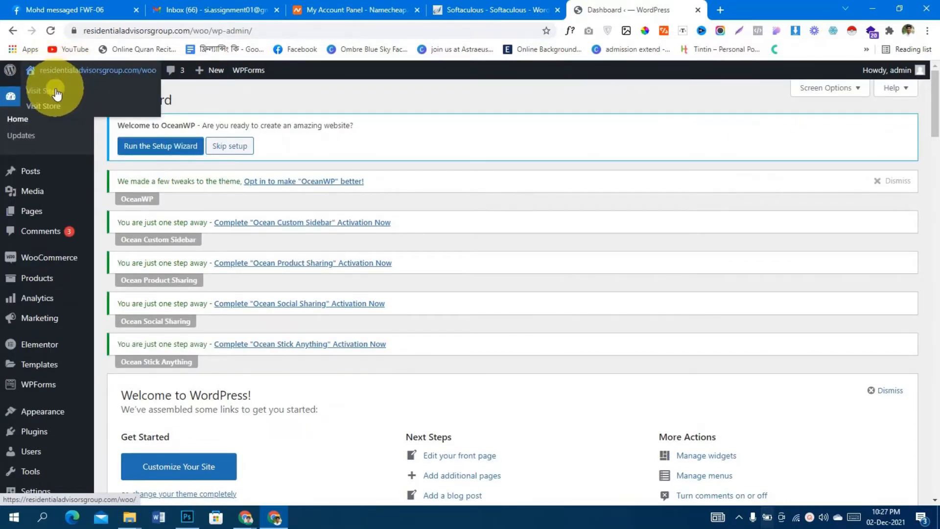
pyautogui.click(55, 91)
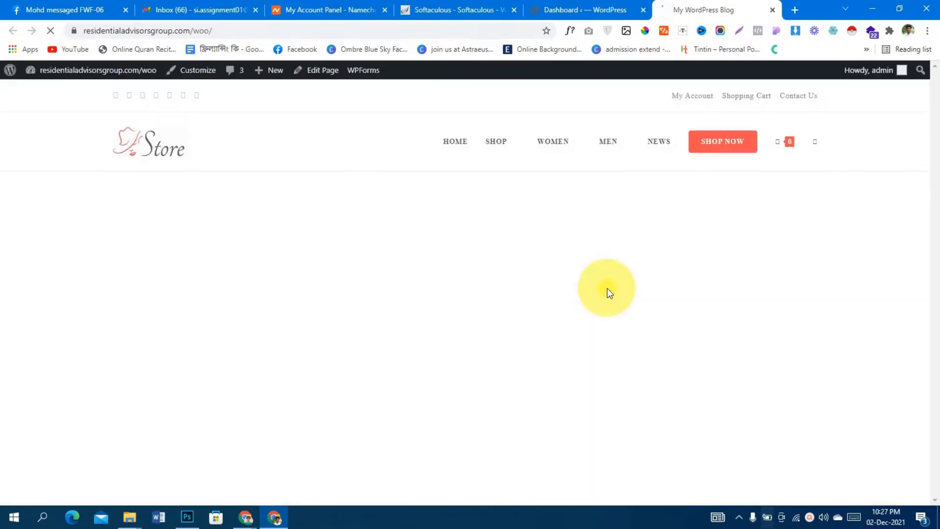
pyautogui.scroll(-15, 937, 225)
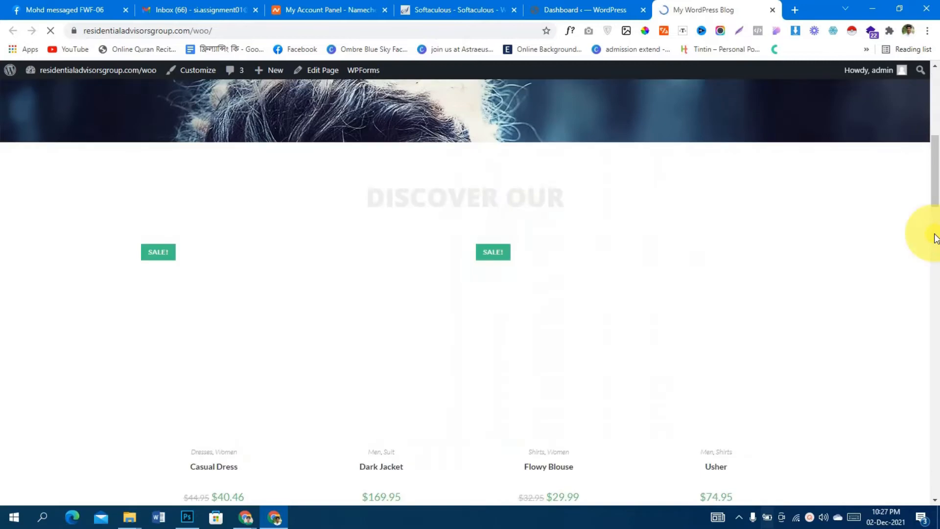
pyautogui.scroll(-20, 937, 238)
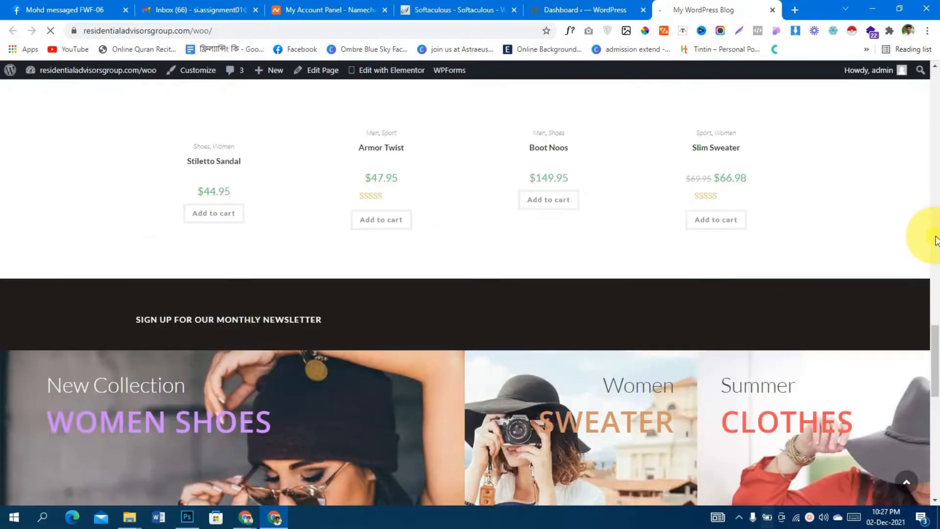
pyautogui.scroll(12, 938, 248)
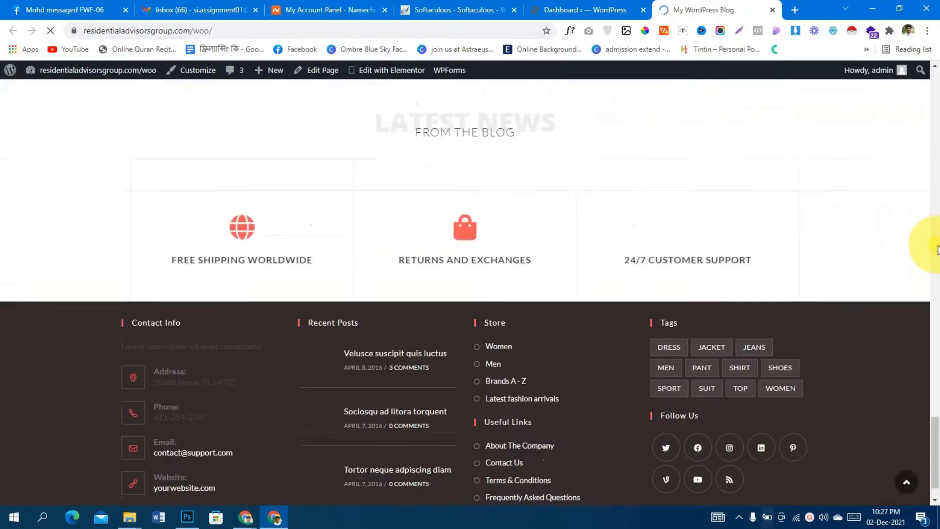
pyautogui.scroll(20, 938, 248)
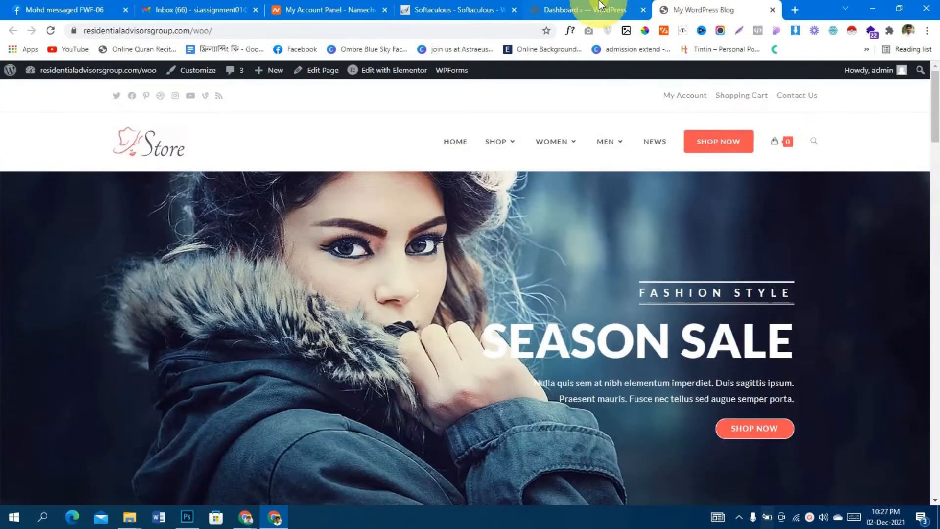
# - Return to the dashboard and dismiss the OceanWP opt-in notice and the WordPress welcome panel
pyautogui.click(625, 9)
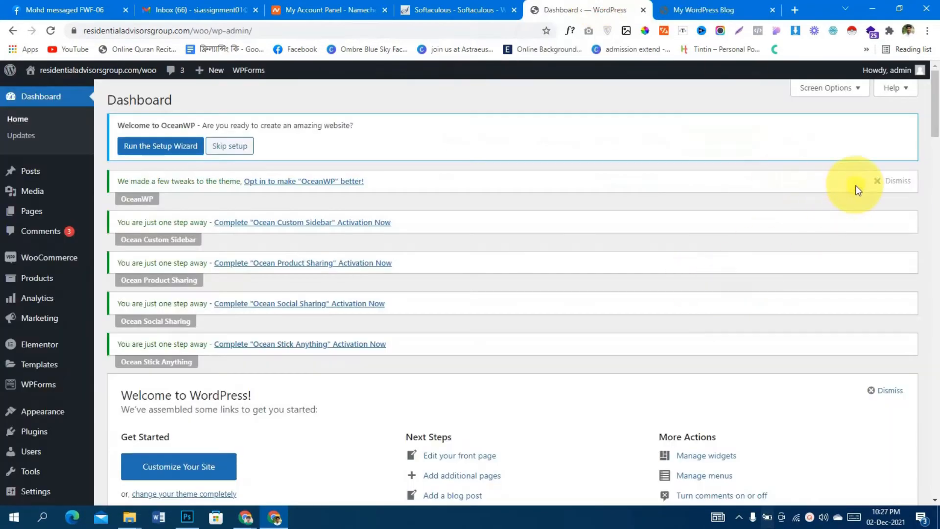
pyautogui.click(891, 182)
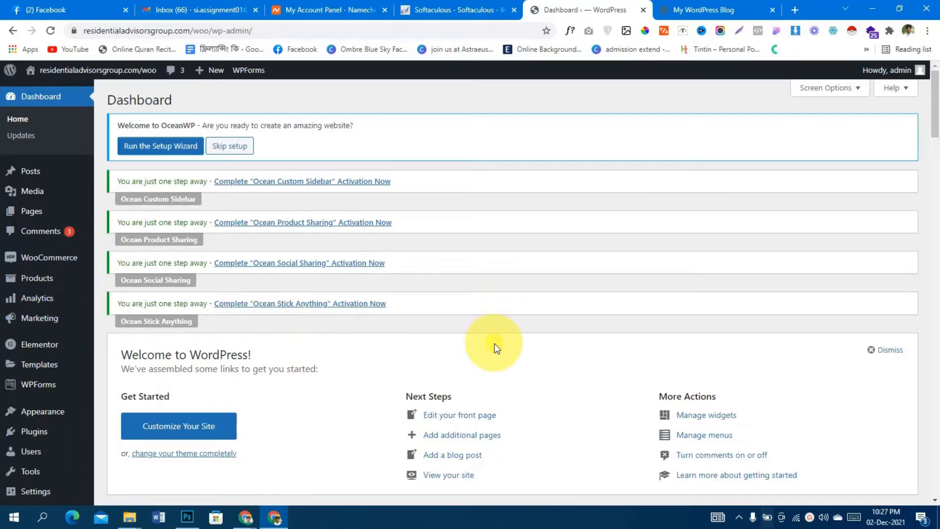
pyautogui.moveTo(18, 258)
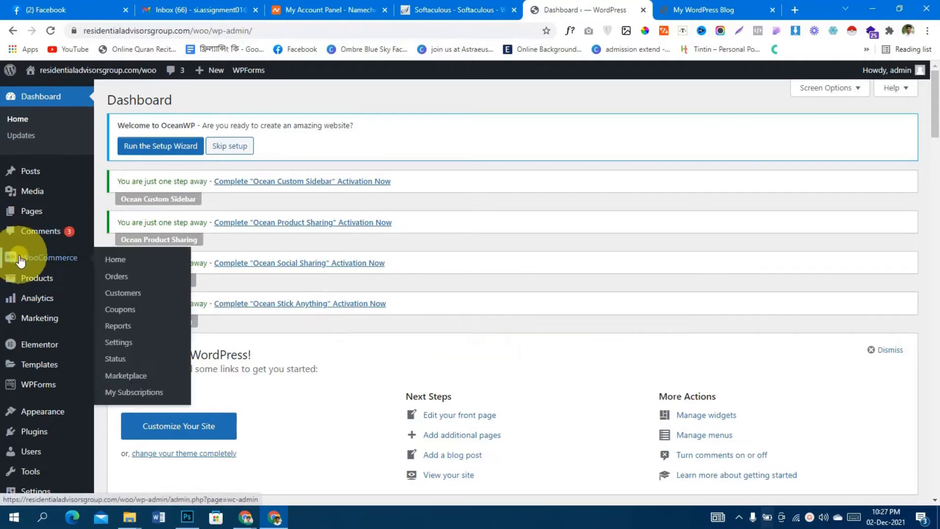
pyautogui.scroll(-2, 475, 282)
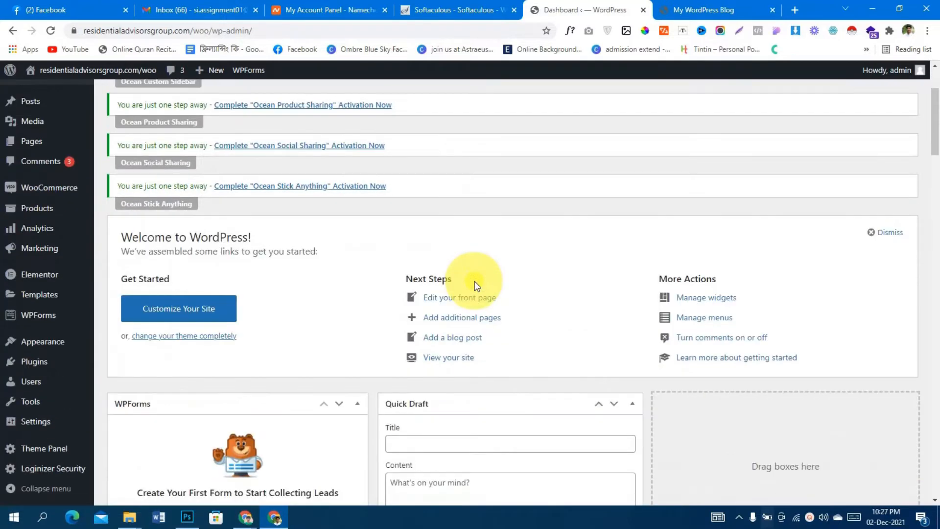
pyautogui.click(895, 232)
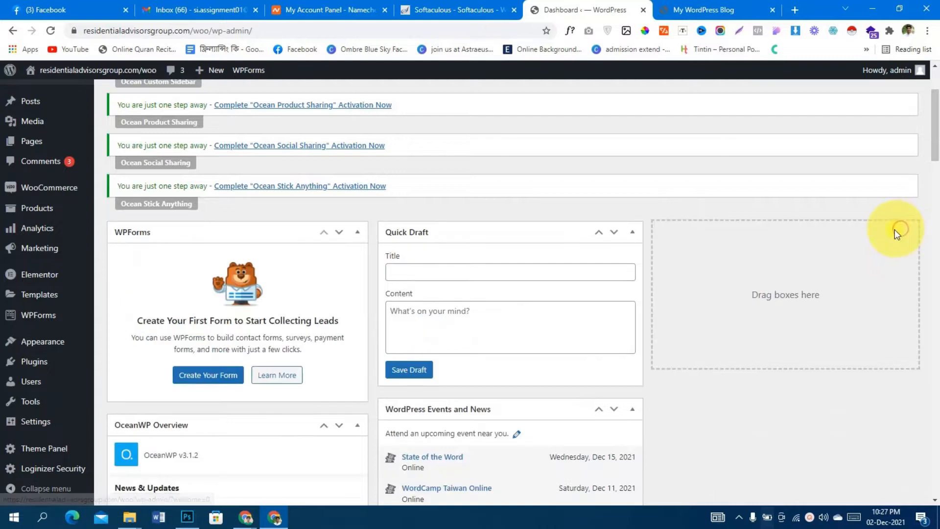
pyautogui.scroll(2, 433, 284)
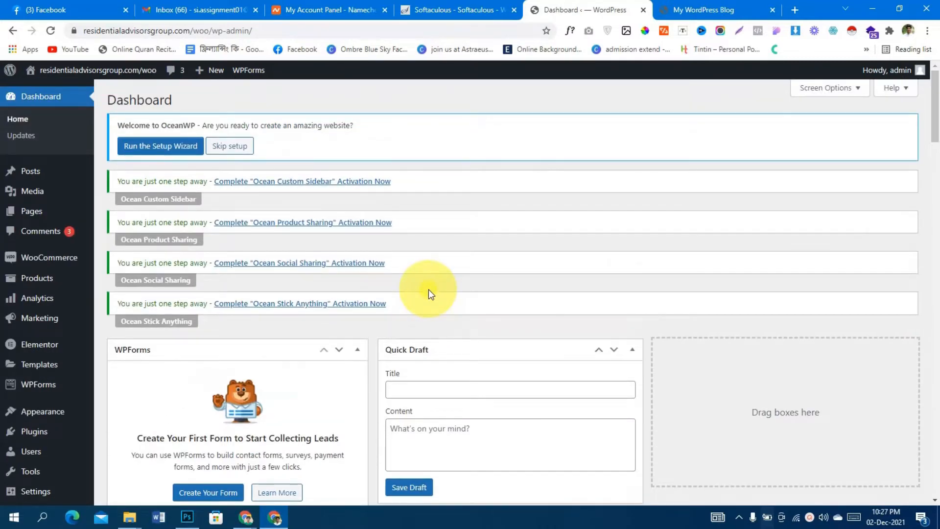
# - Open the theme customizer from the dashboard and go to its Site Identity settings
pyautogui.moveTo(57, 413)
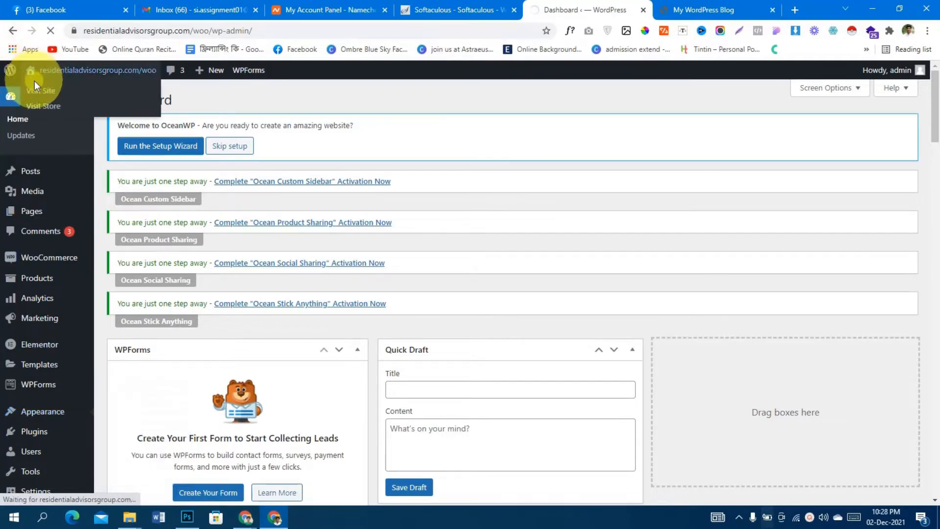
pyautogui.click(658, 5)
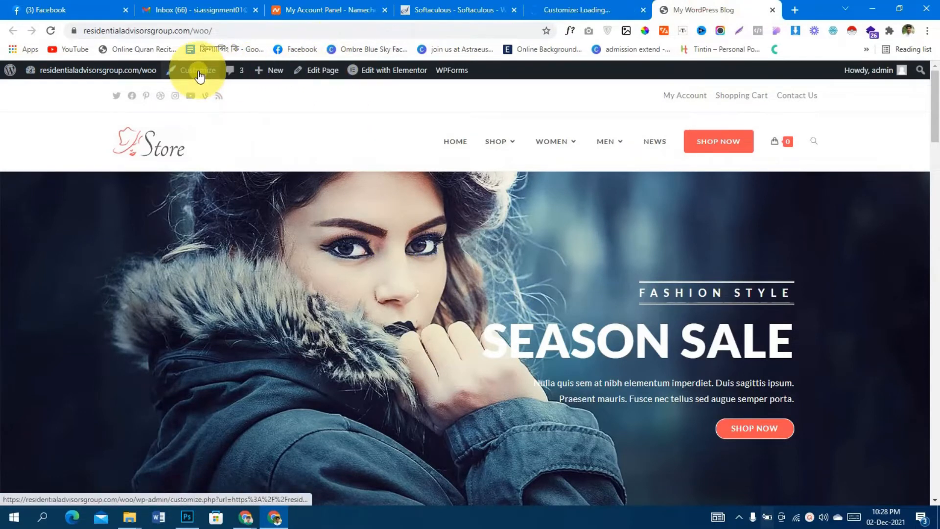
pyautogui.click(563, 10)
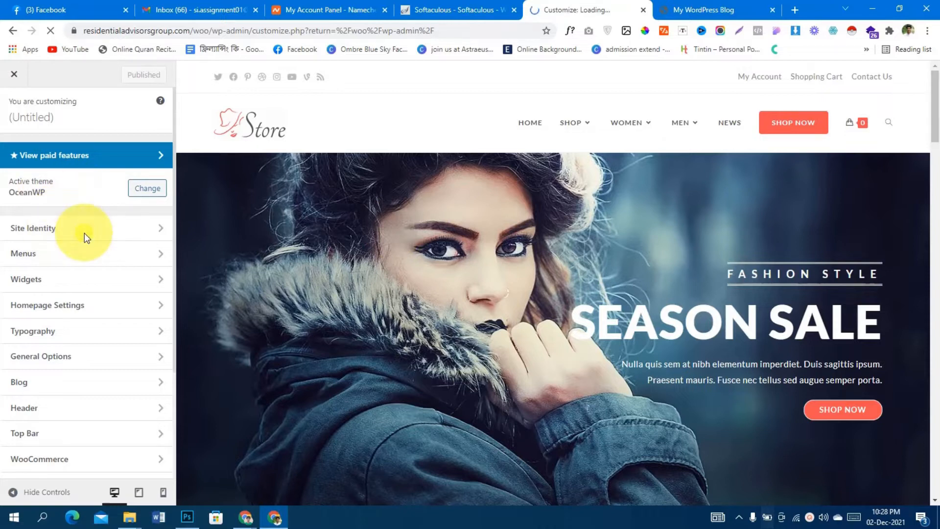
pyautogui.click(113, 231)
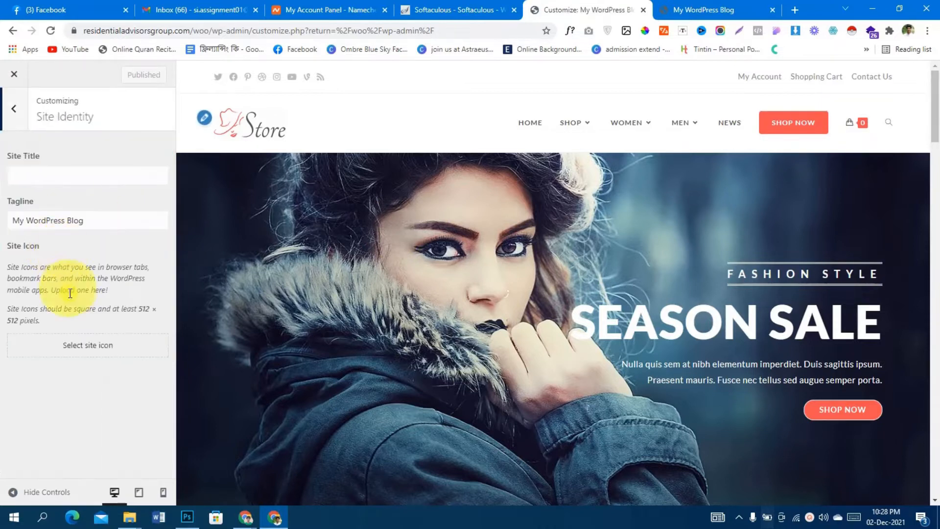
# - Set the site title to "Best Online Store", publish the change and reload the live homepage
pyautogui.click(71, 177)
pyautogui.click(147, 222)
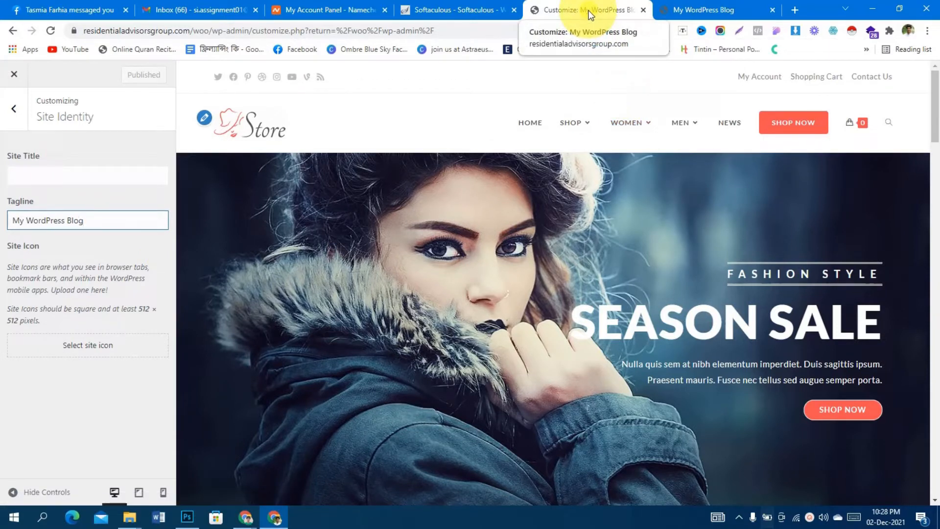
pyautogui.click(75, 175)
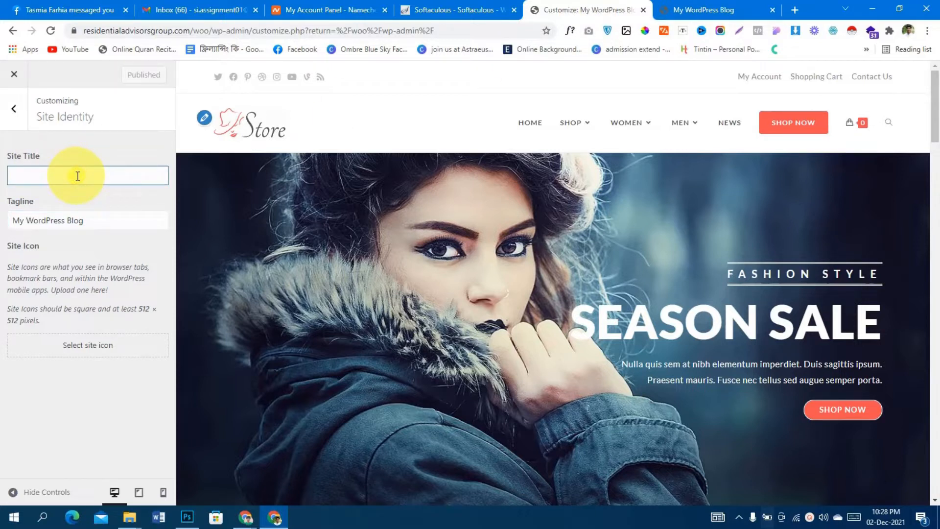
pyautogui.write('Online Store')
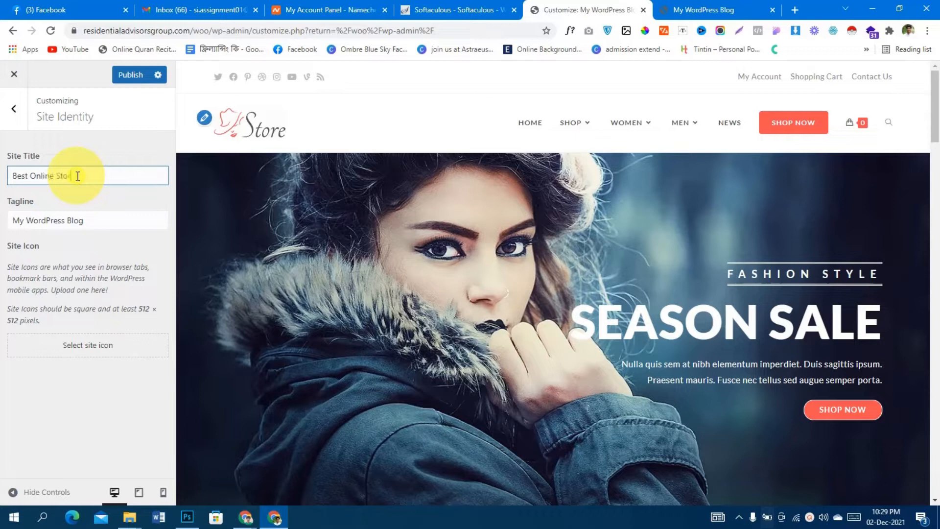
pyautogui.click(125, 75)
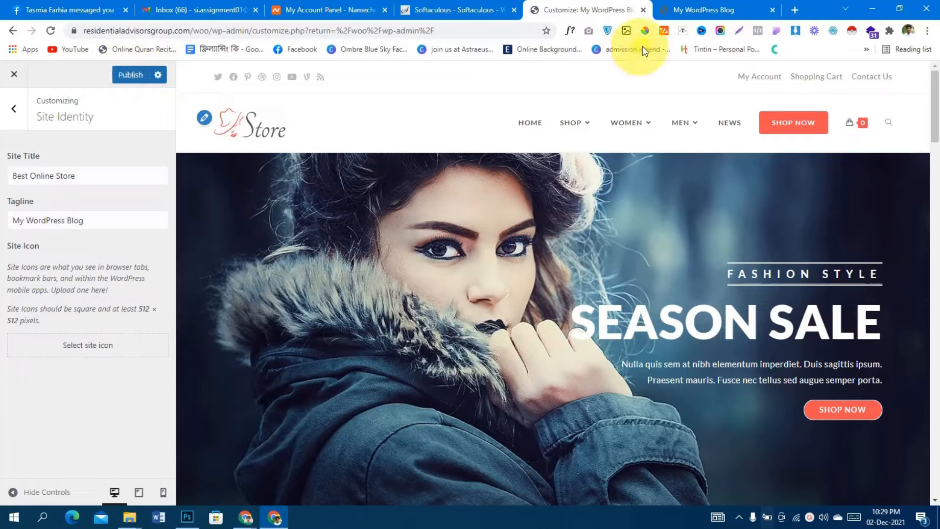
pyautogui.click(734, 10)
pyautogui.click(51, 30)
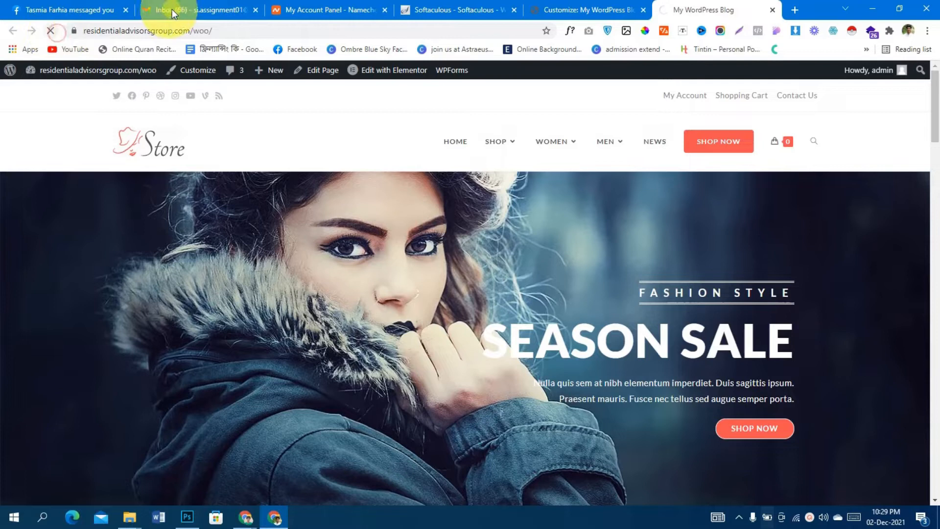
# - Close the Facebook tab, return to the theme customizer and switch from Site Identity to its Menus section
pyautogui.click(127, 11)
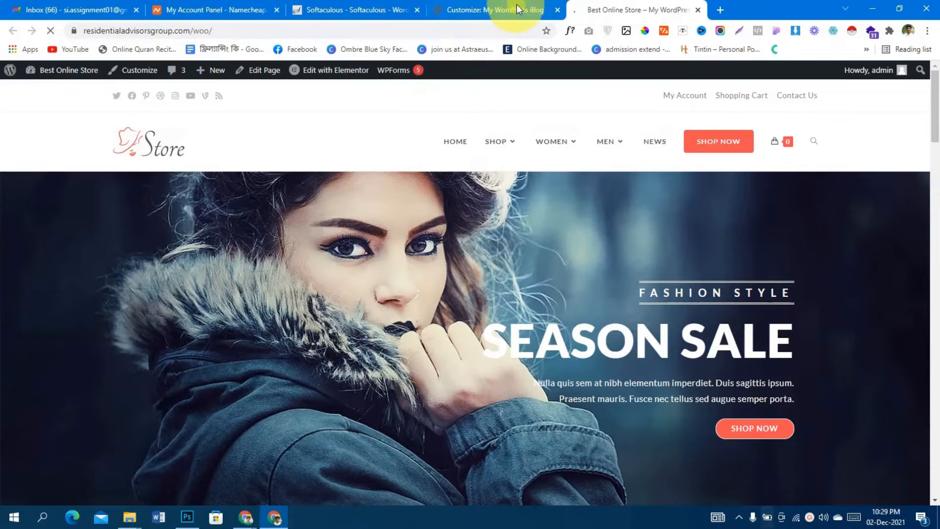
pyautogui.click(490, 9)
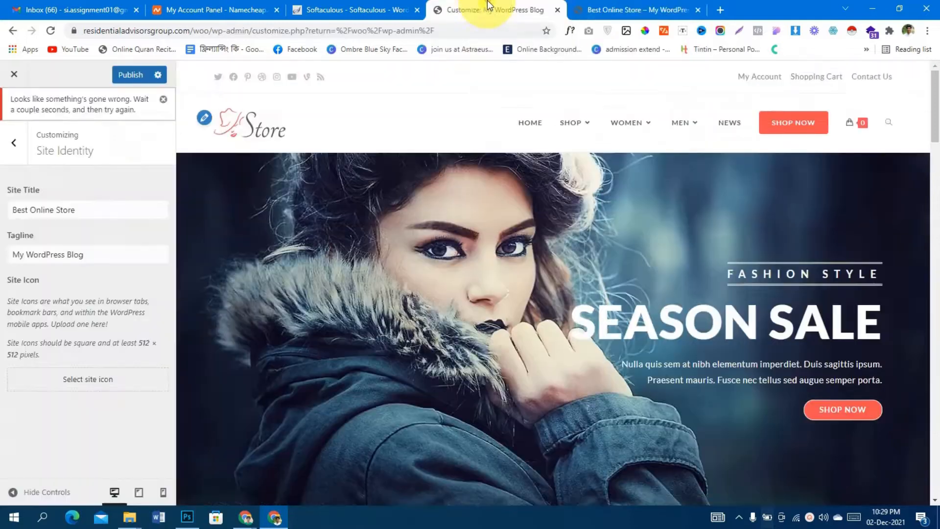
pyautogui.click(14, 144)
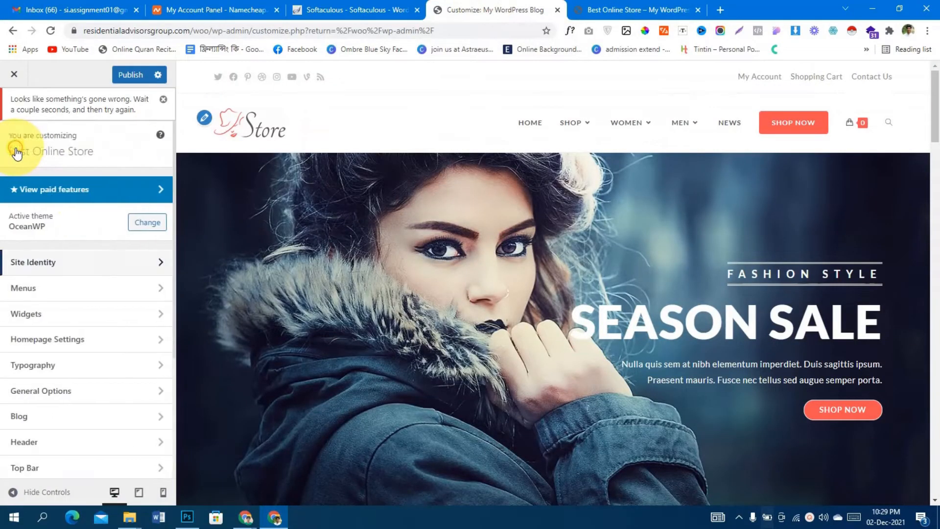
pyautogui.click(126, 294)
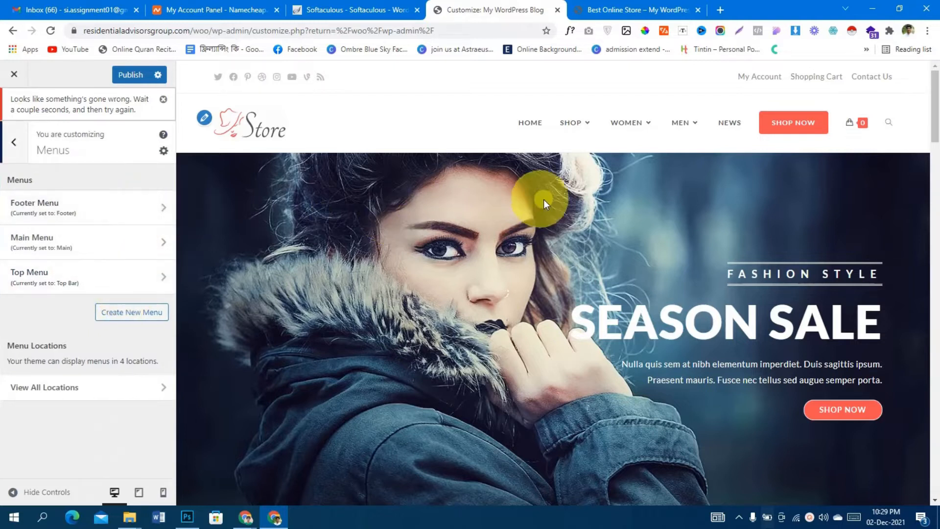
pyautogui.scroll(-6, 548, 210)
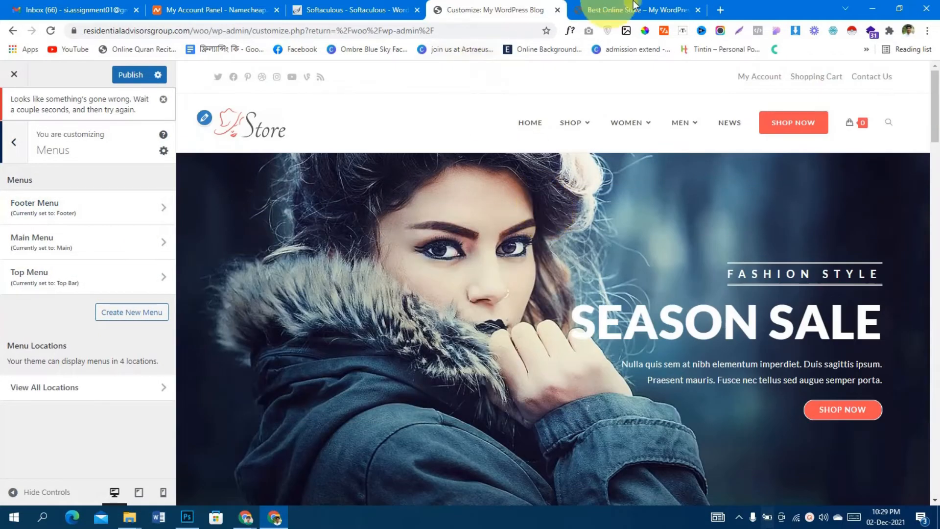
# - Open the dashboard from the live site in a new tab beside the customizer and go to the Appearance Menus page
pyautogui.click(636, 6)
pyautogui.moveTo(45, 70)
pyautogui.middleClick(45, 92)
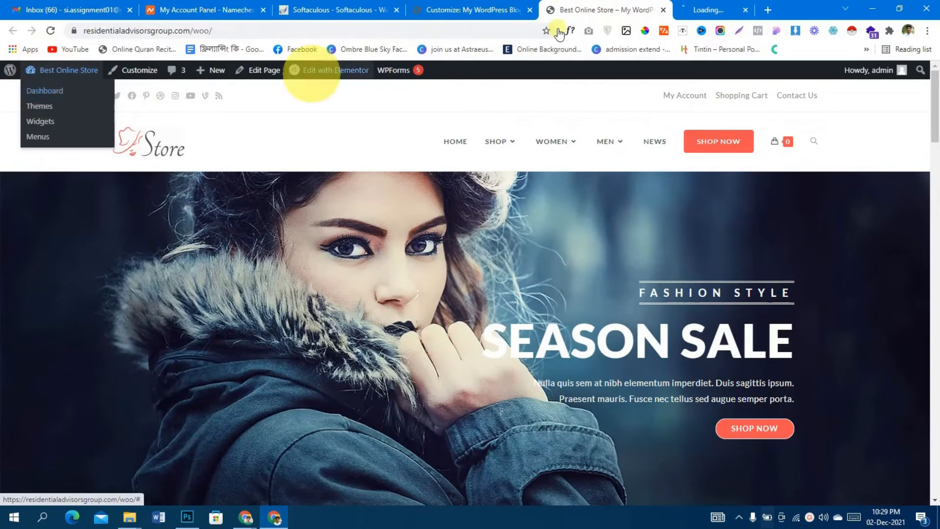
pyautogui.moveTo(790, 7); pyautogui.dragTo(604, 5)
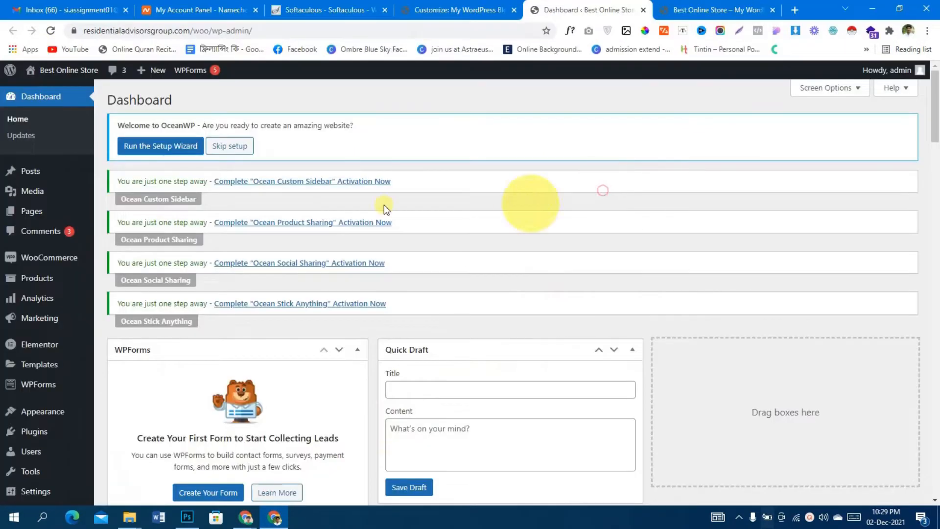
pyautogui.scroll(-3, 321, 187)
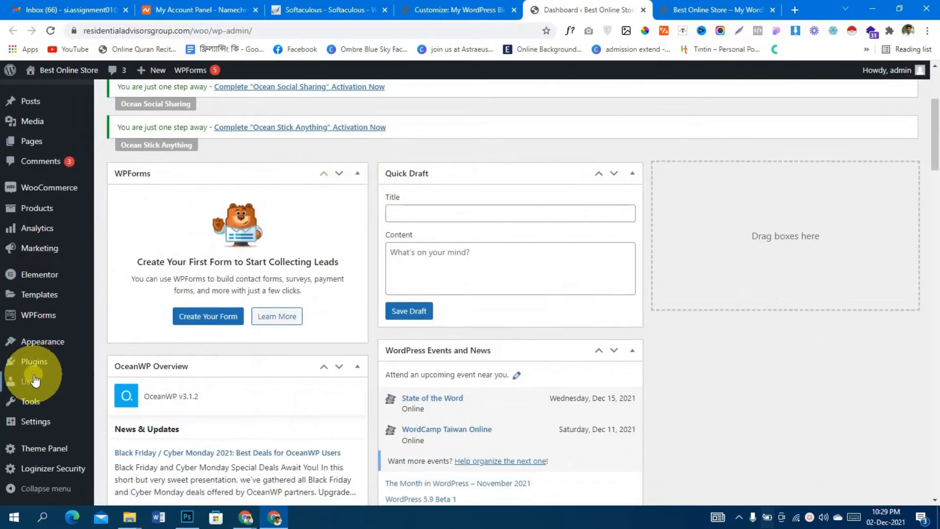
pyautogui.moveTo(34, 342)
pyautogui.click(117, 392)
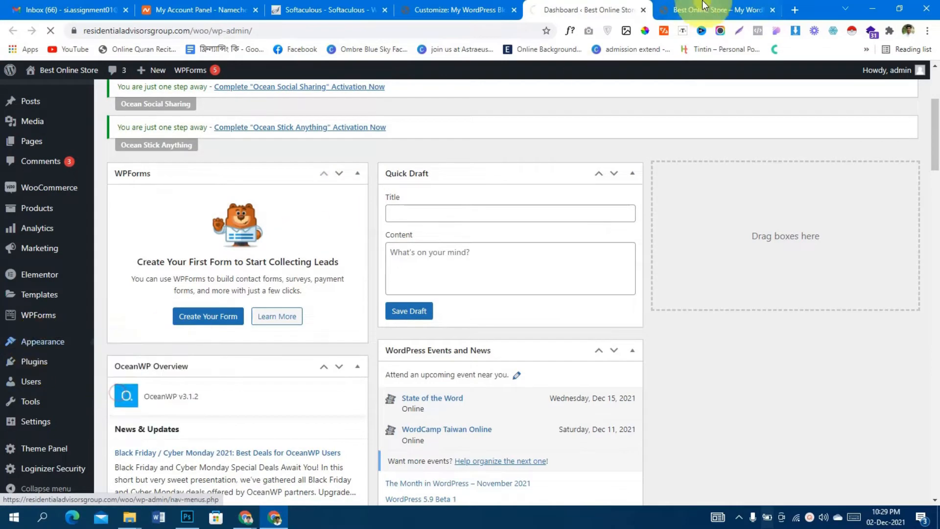
# - Review the Footer Menu settings in the customizer and compare them with the footer in the homepage preview
pyautogui.click(470, 8)
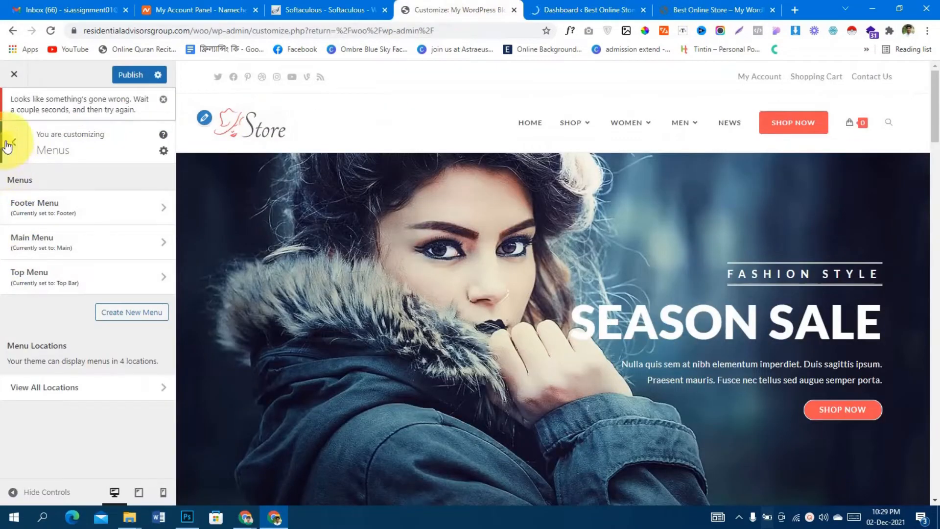
pyautogui.click(131, 204)
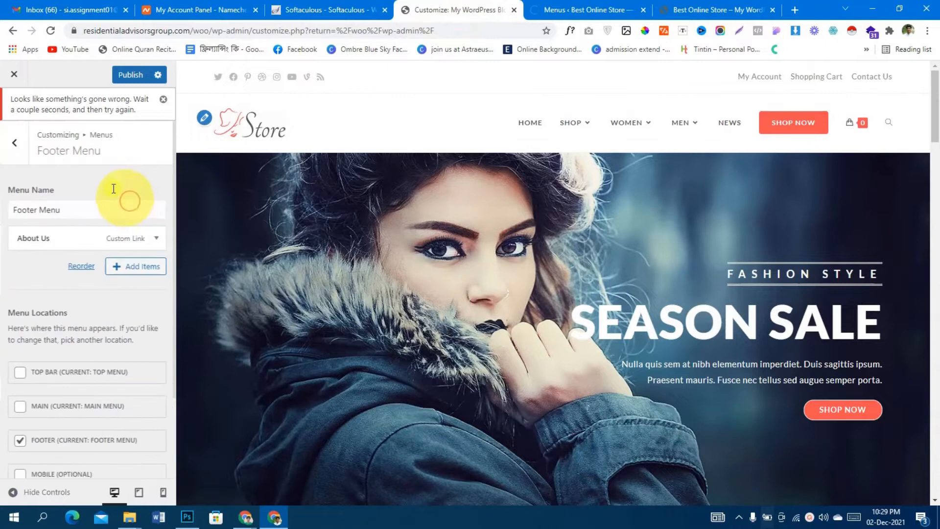
pyautogui.click(13, 143)
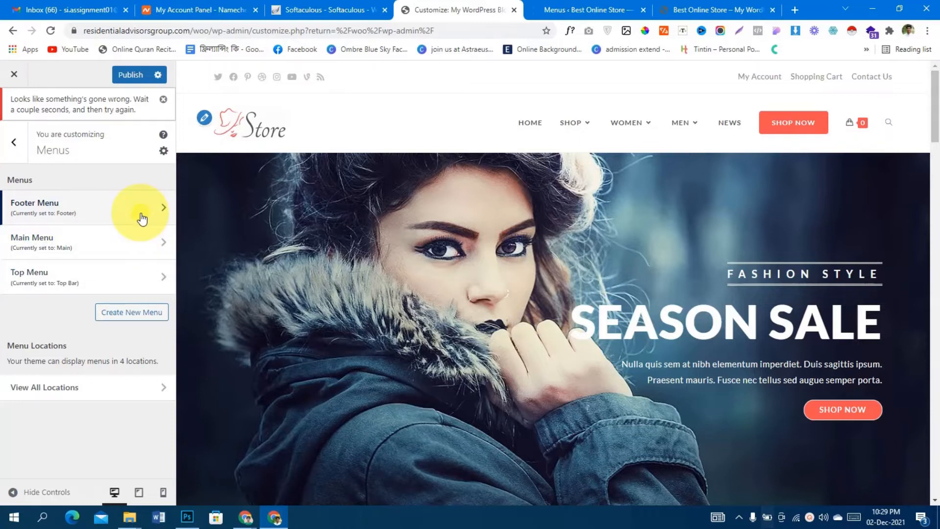
pyautogui.scroll(-15, 513, 307)
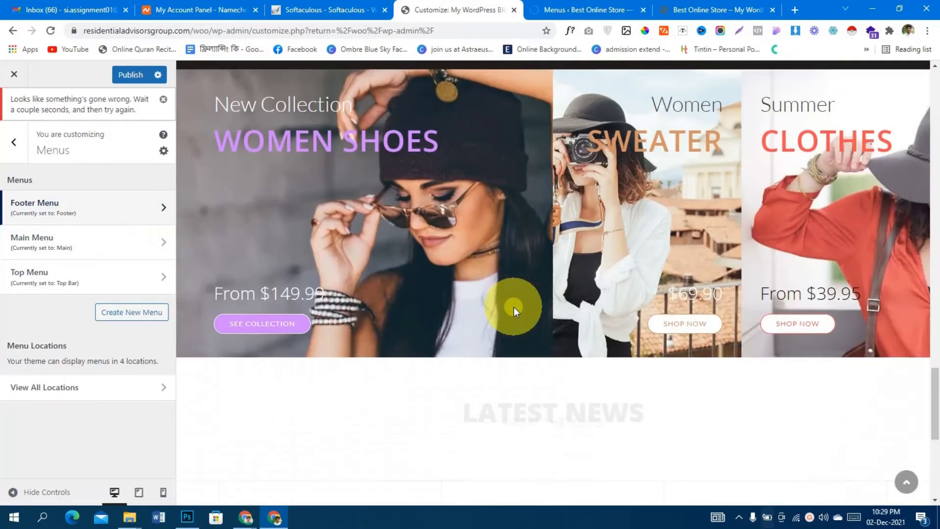
pyautogui.scroll(-7, 514, 307)
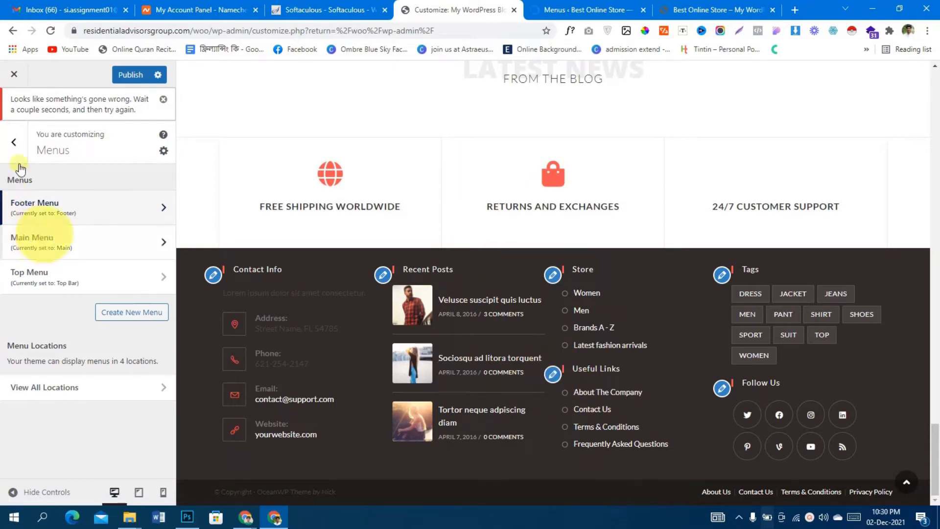
pyautogui.click(14, 142)
# - Examine the dashboard's Menus page: the Footer Menu items, the selectable menus, the pages available to add and the display locations
pyautogui.click(696, 10)
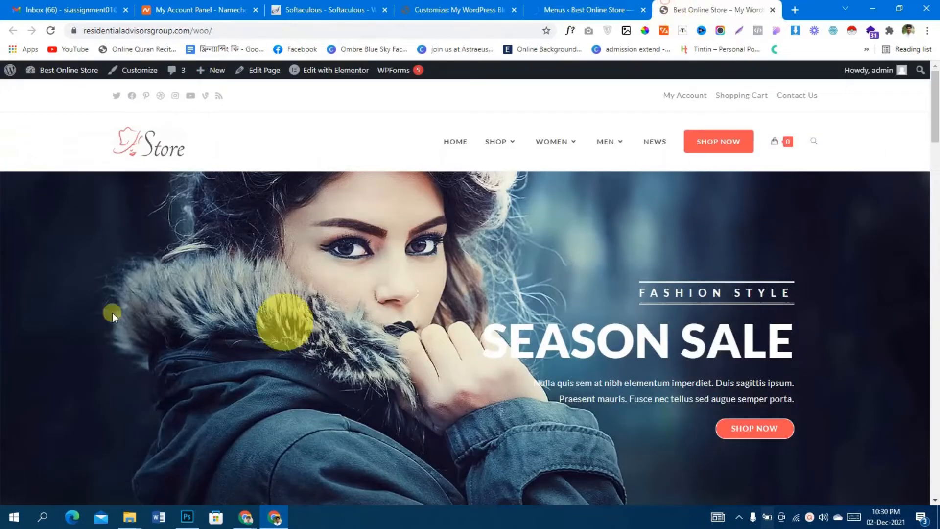
pyautogui.click(583, 10)
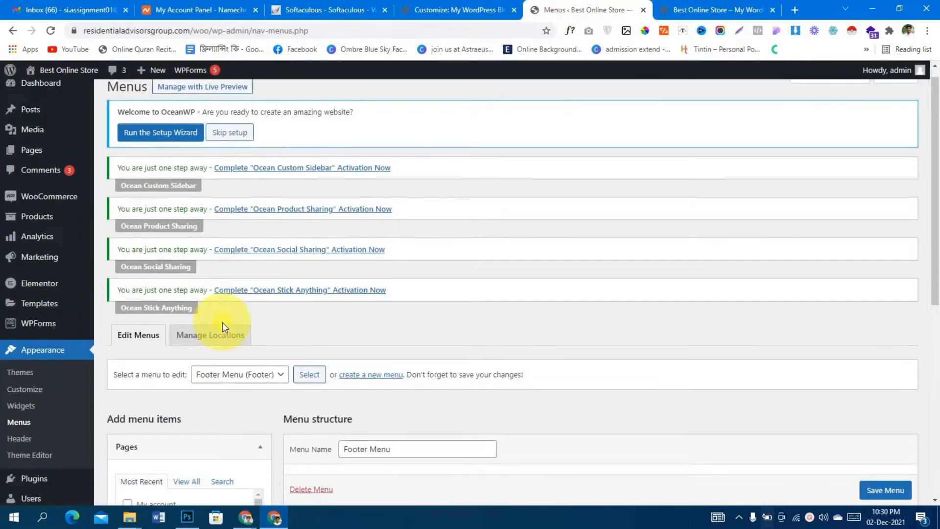
pyautogui.scroll(-7, 221, 325)
pyautogui.scroll(5, 221, 325)
pyautogui.scroll(-5, 195, 348)
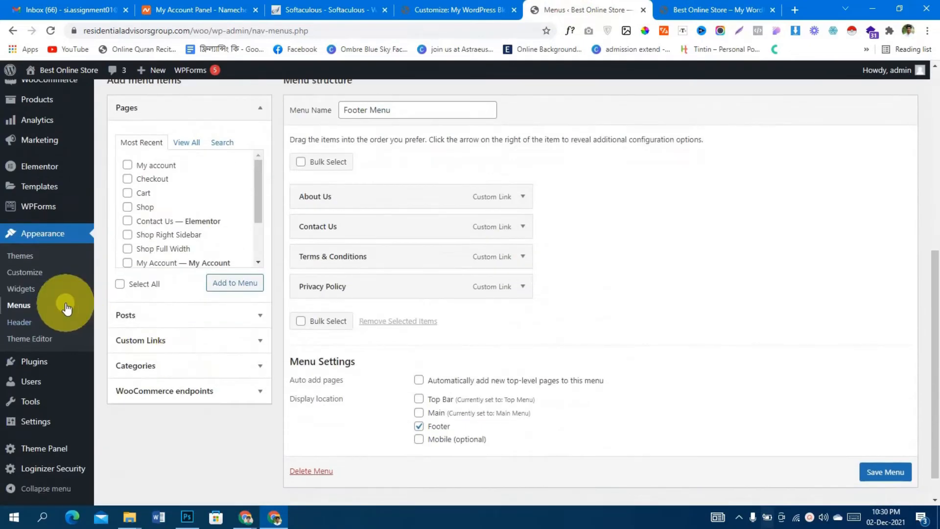
pyautogui.scroll(2, 340, 300)
pyautogui.click(218, 155)
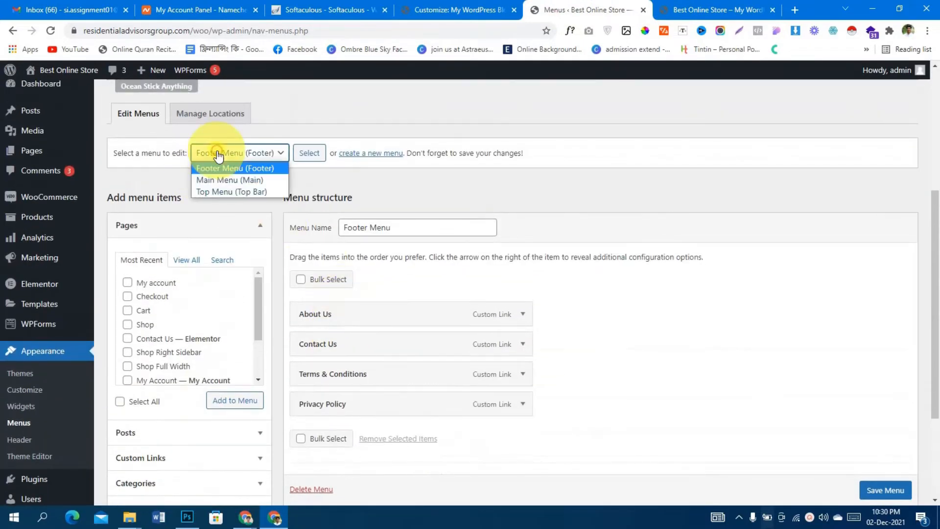
pyautogui.click(362, 171)
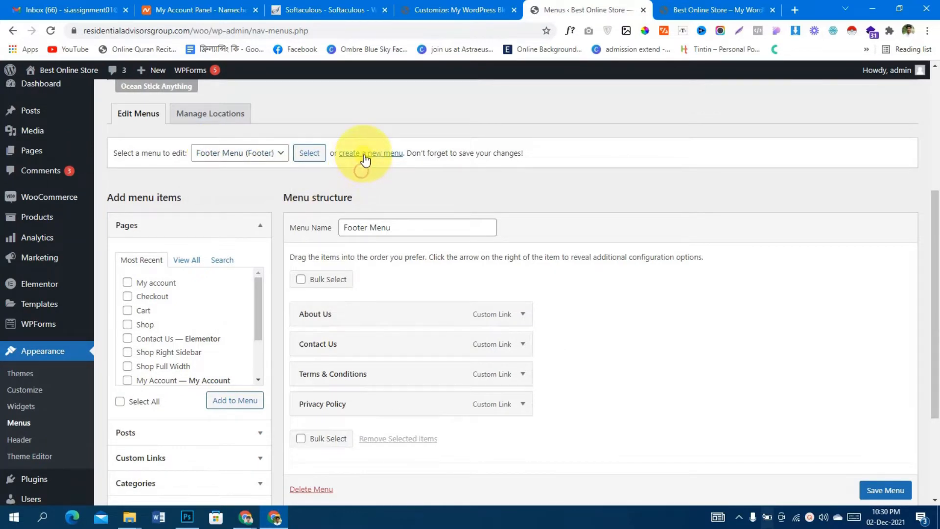
pyautogui.scroll(-2, 709, 264)
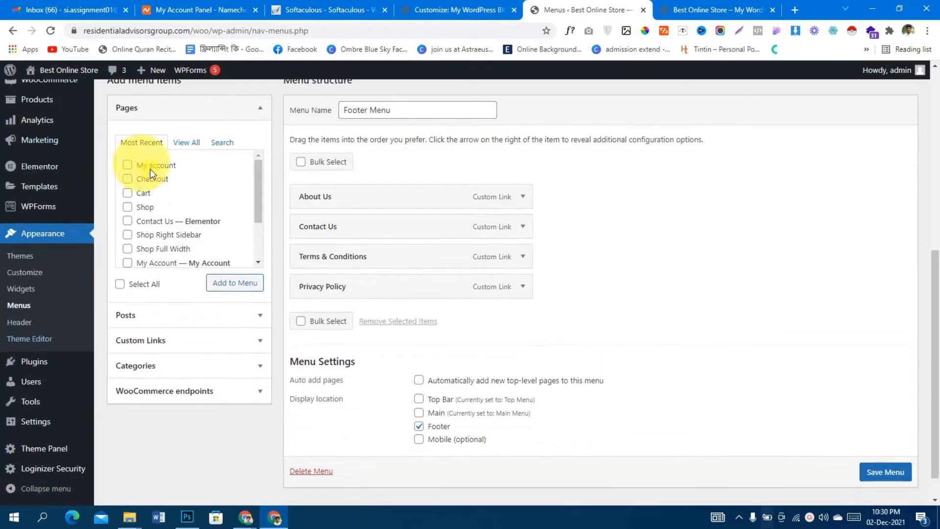
pyautogui.scroll(-3, 150, 173)
# - Open the Footer 1 widget area in the customizer and dismiss the block widgets introduction
pyautogui.click(459, 9)
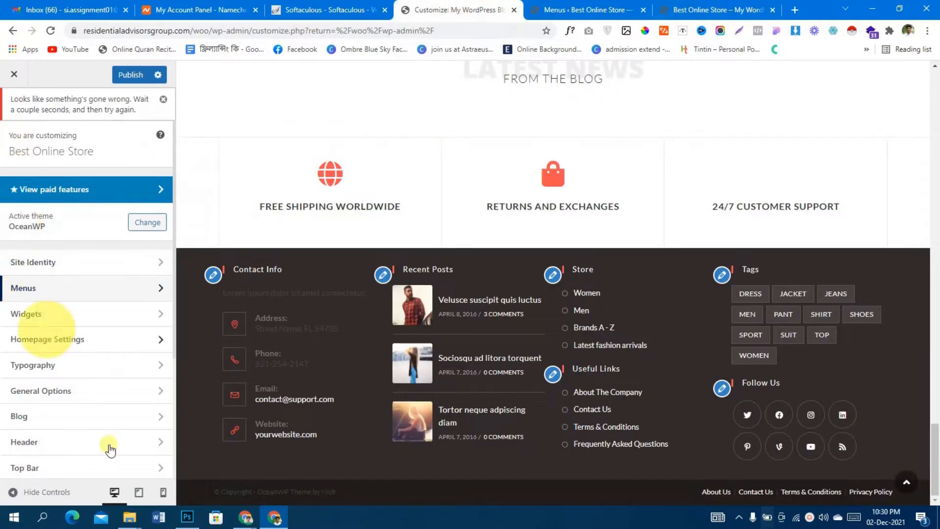
pyautogui.scroll(-1, 129, 457)
pyautogui.click(115, 256)
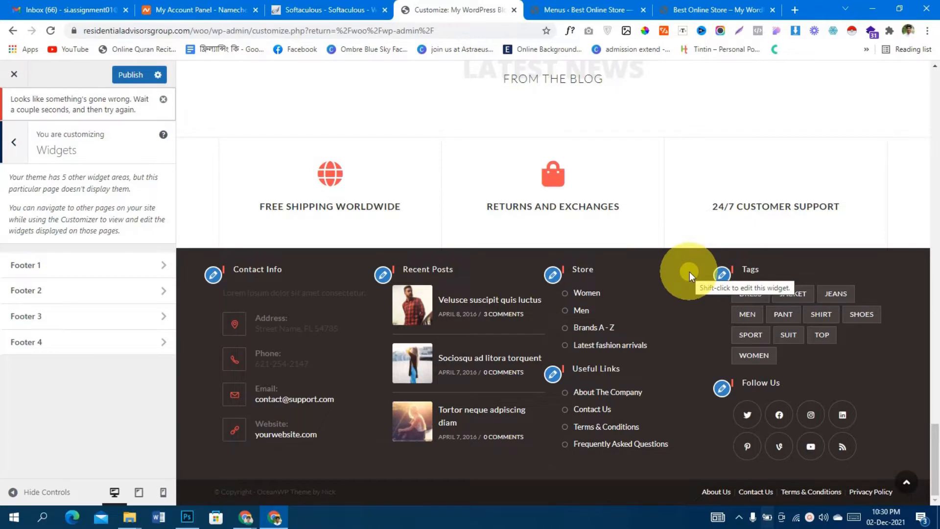
pyautogui.click(74, 267)
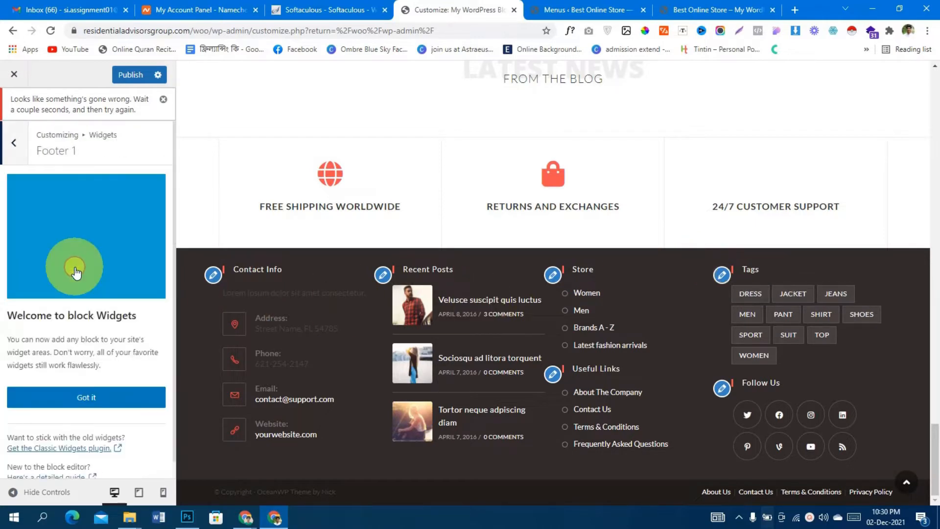
pyautogui.scroll(-1, 78, 287)
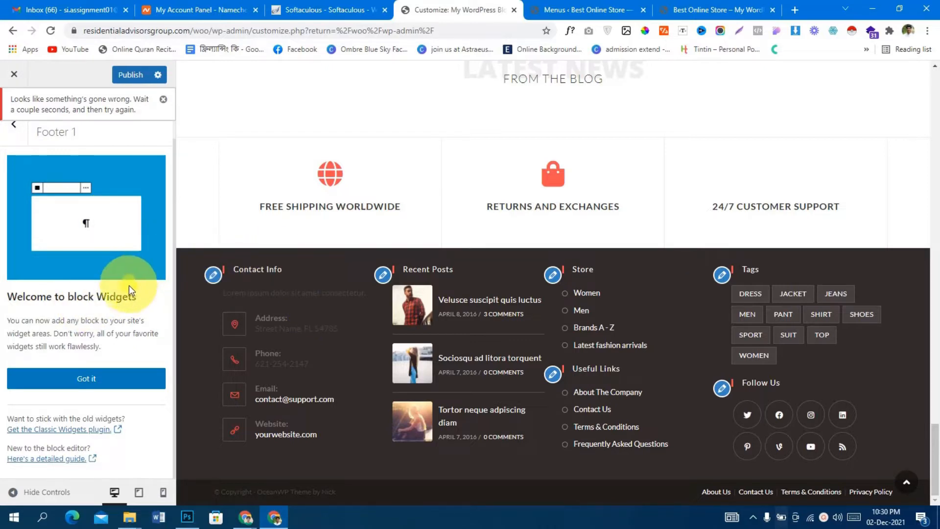
pyautogui.click(111, 381)
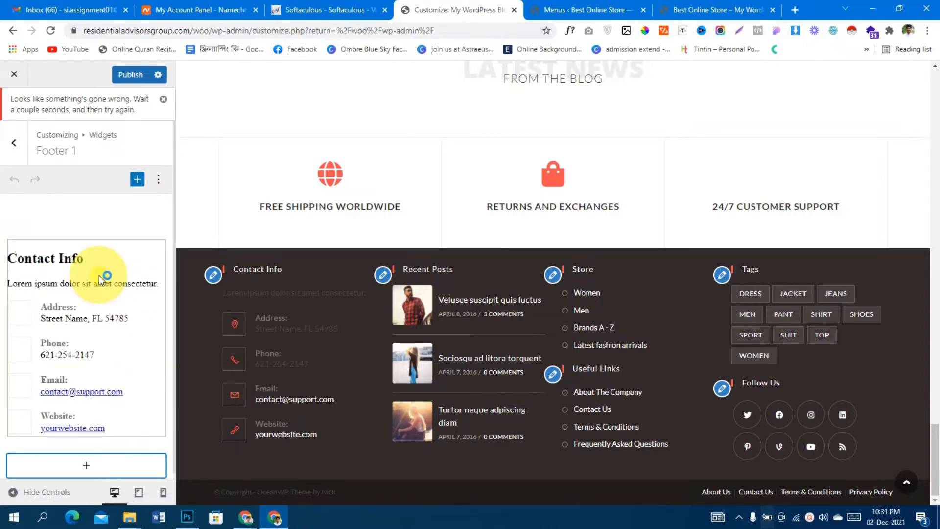
# - Open the Contact Info widget for editing and examine its title, style options, text, address, phone and mobile fields
pyautogui.click(125, 277)
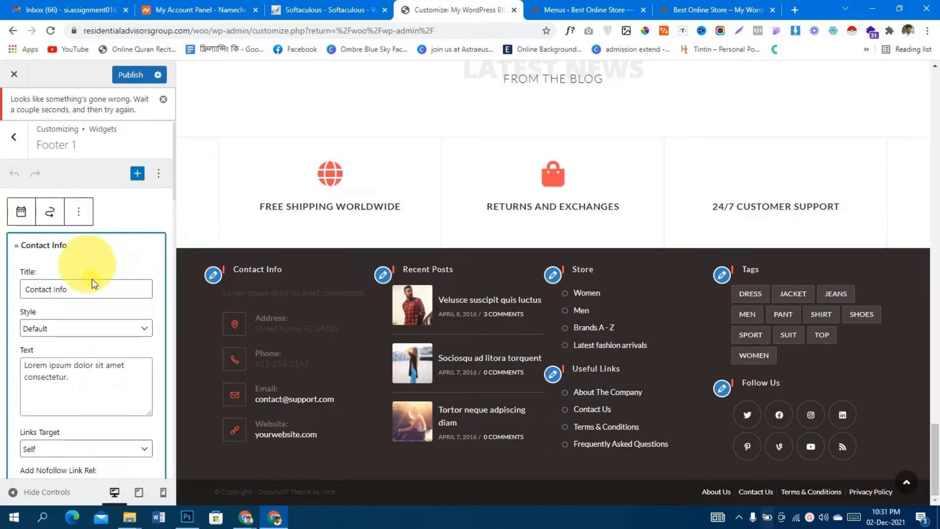
pyautogui.click(71, 290)
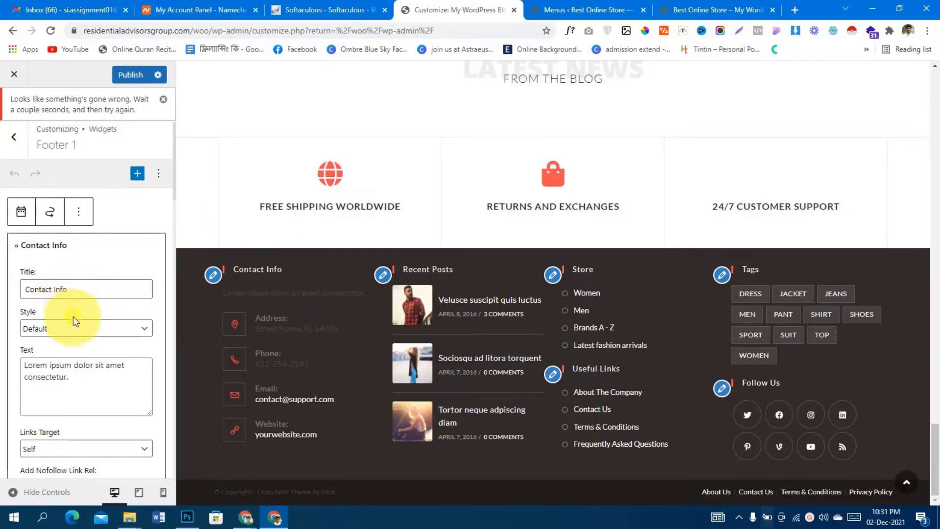
pyautogui.click(76, 331)
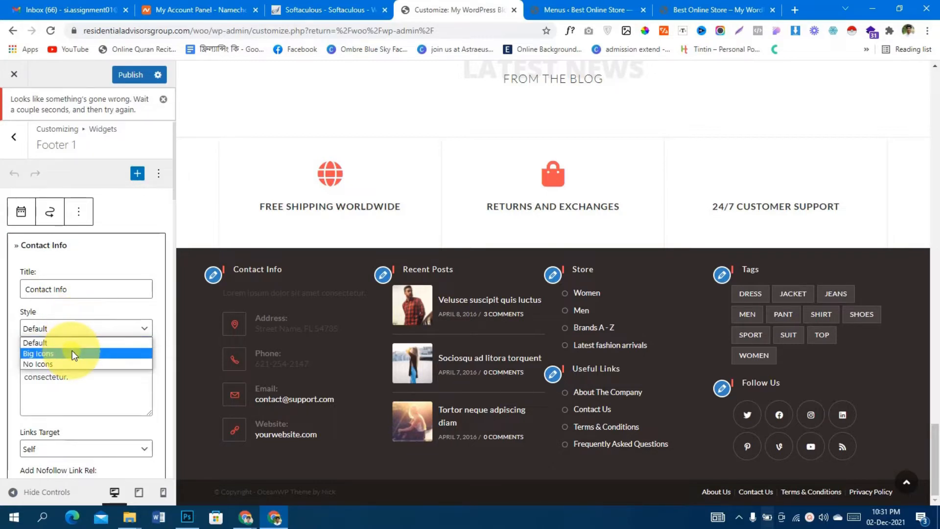
pyautogui.click(98, 324)
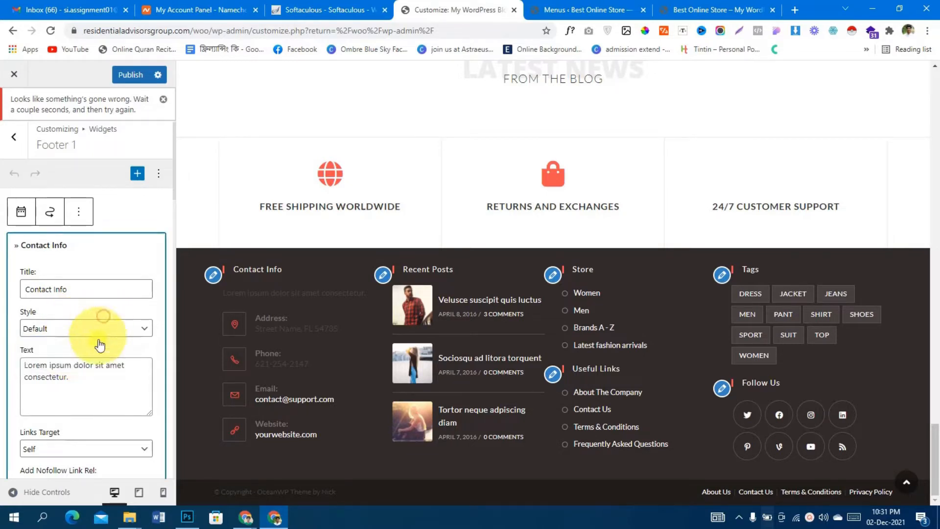
pyautogui.scroll(-2, 99, 375)
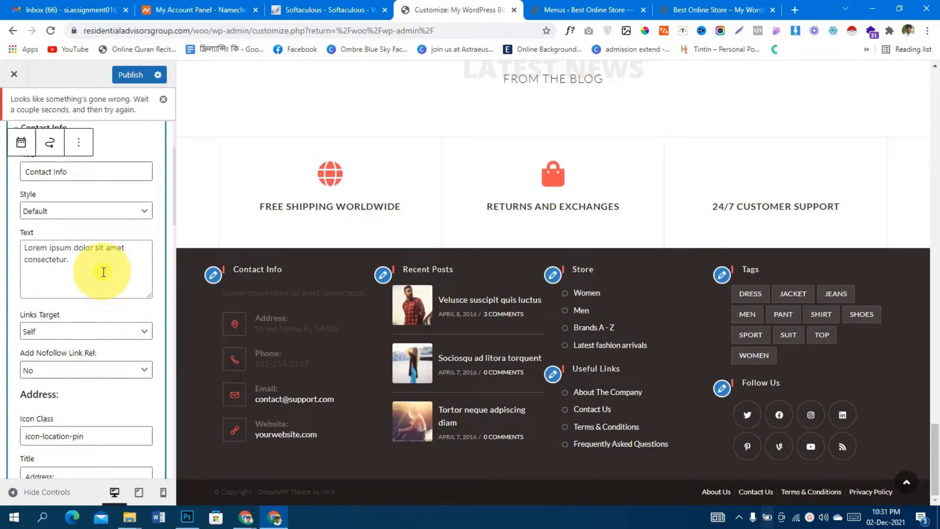
pyautogui.click(82, 274)
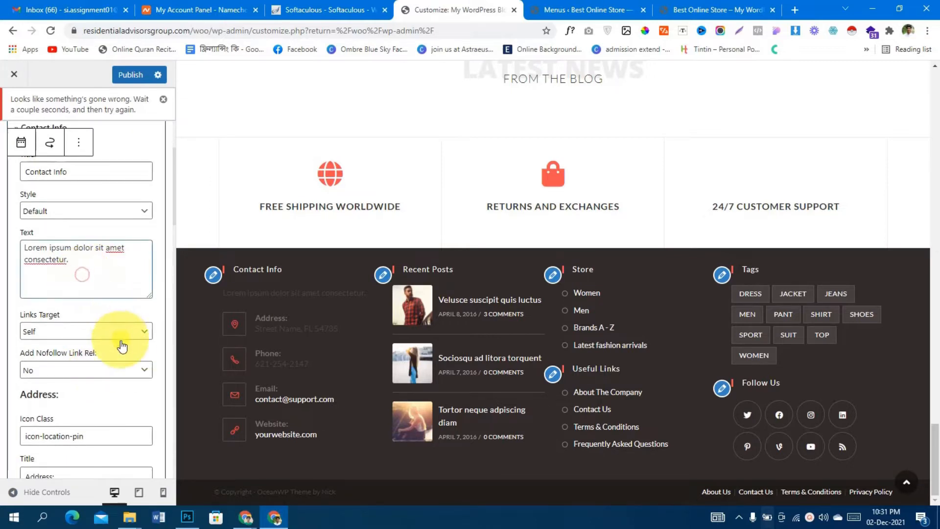
pyautogui.scroll(-5, 128, 340)
pyautogui.scroll(-3, 92, 280)
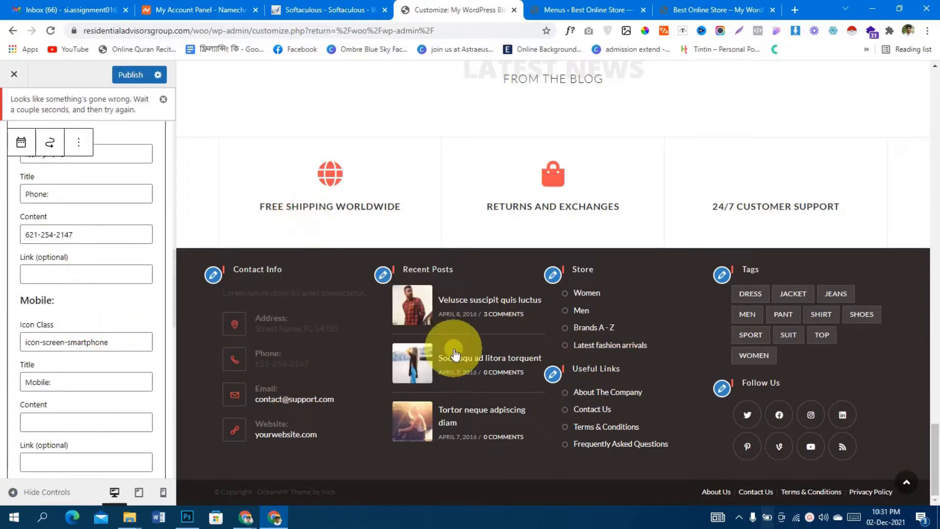
pyautogui.scroll(10, 114, 179)
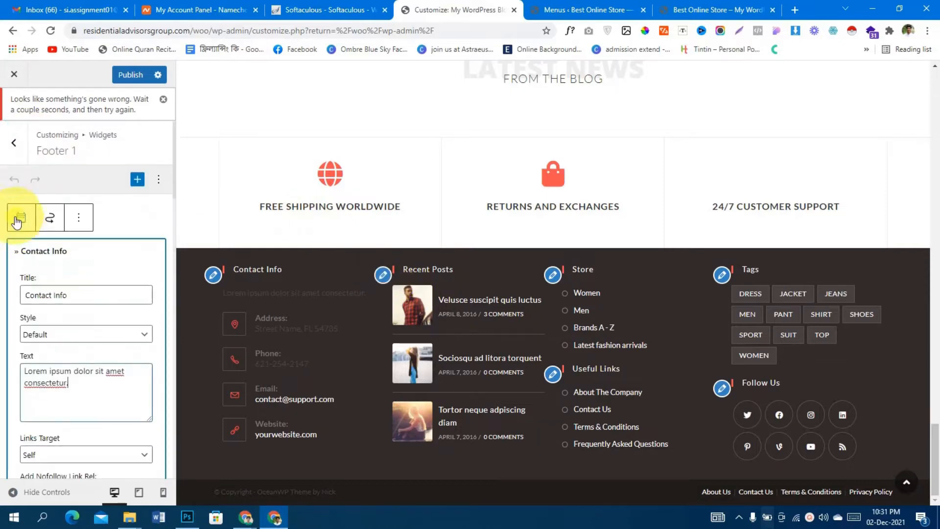
# - Leave Footer 1 and open the Footer 2 widget area with the Recent Posts widget
pyautogui.click(18, 144)
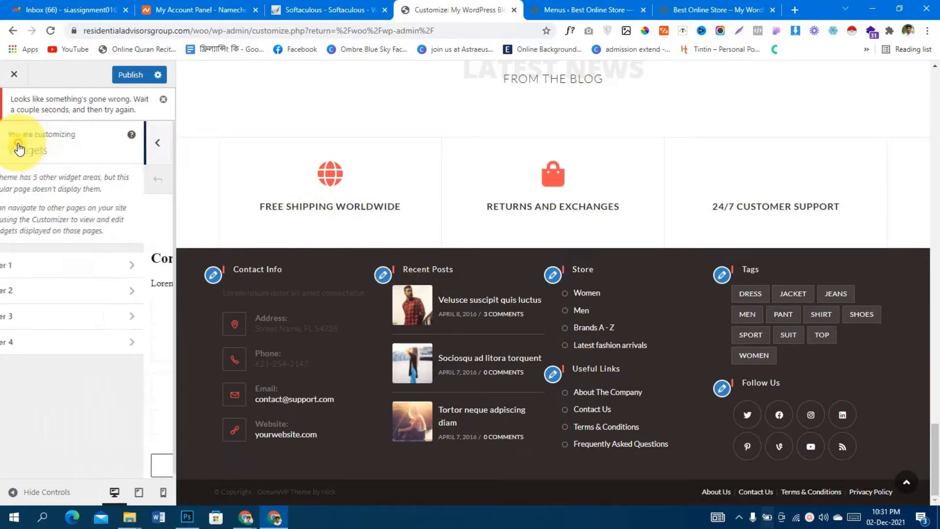
pyautogui.click(121, 294)
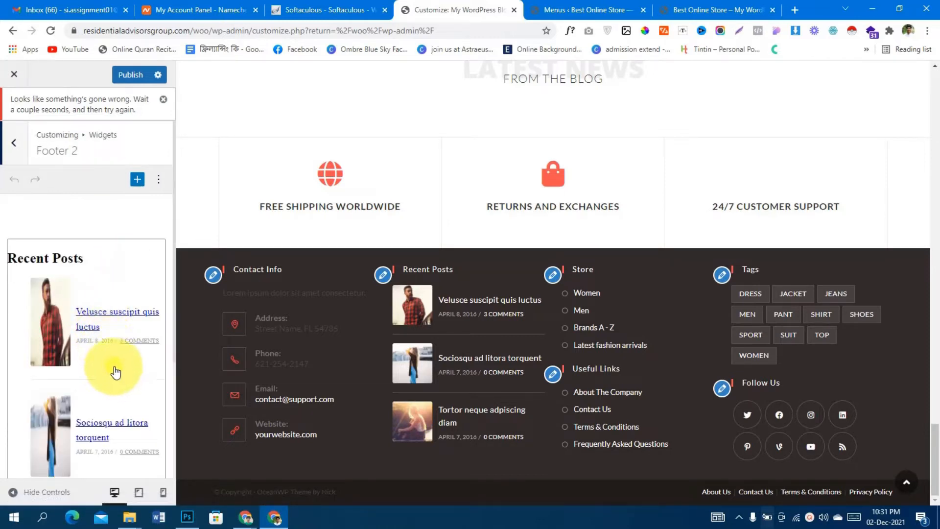
# - Open the Recent Posts widget in Footer 2 and examine its title, number, post type, taxonomy, terms and order settings
pyautogui.scroll(-3, 116, 372)
pyautogui.scroll(4, 128, 409)
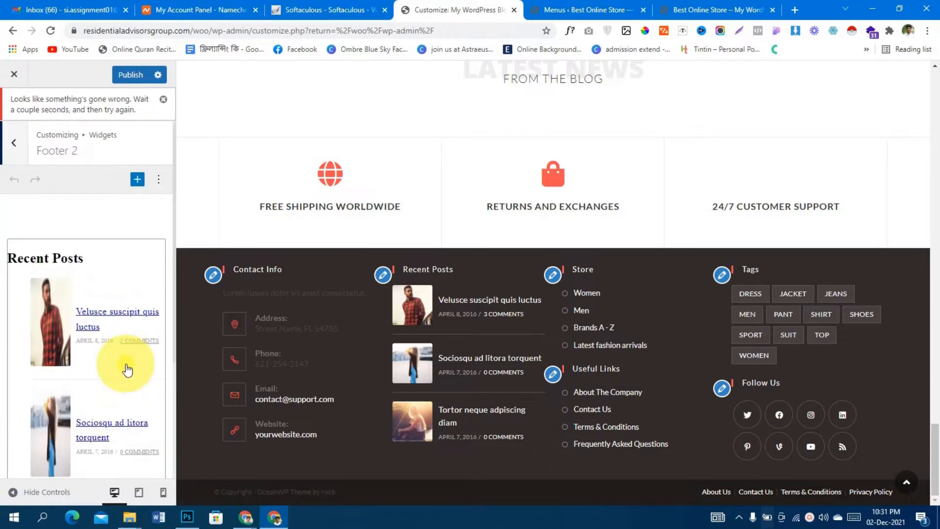
pyautogui.click(158, 182)
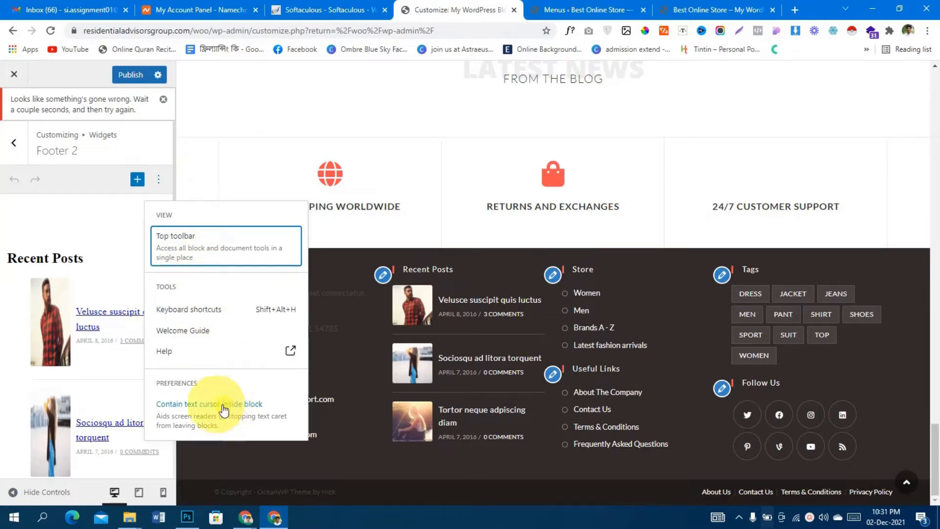
pyautogui.click(82, 254)
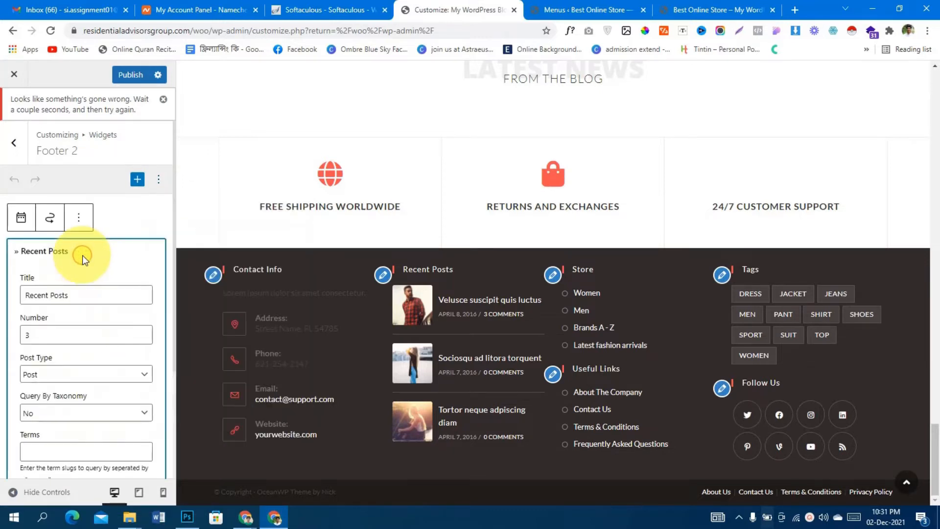
pyautogui.click(109, 294)
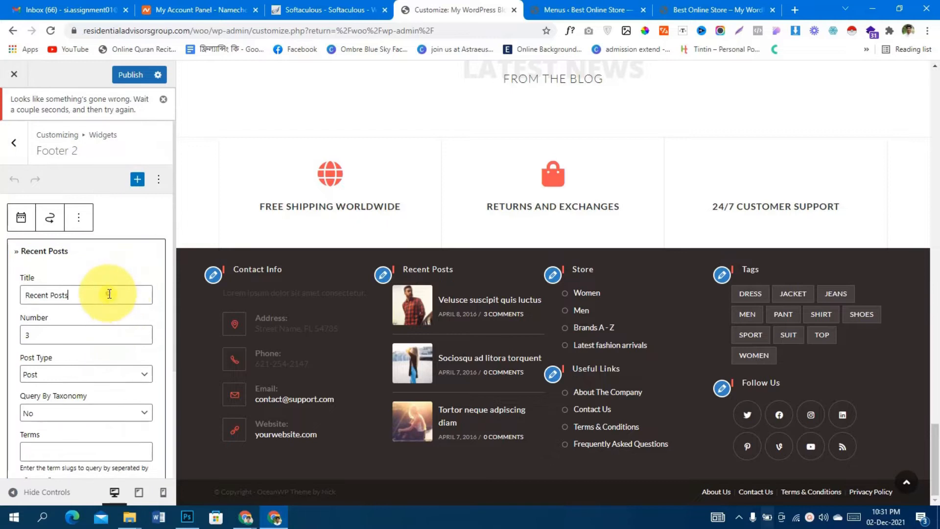
pyautogui.scroll(-3, 131, 345)
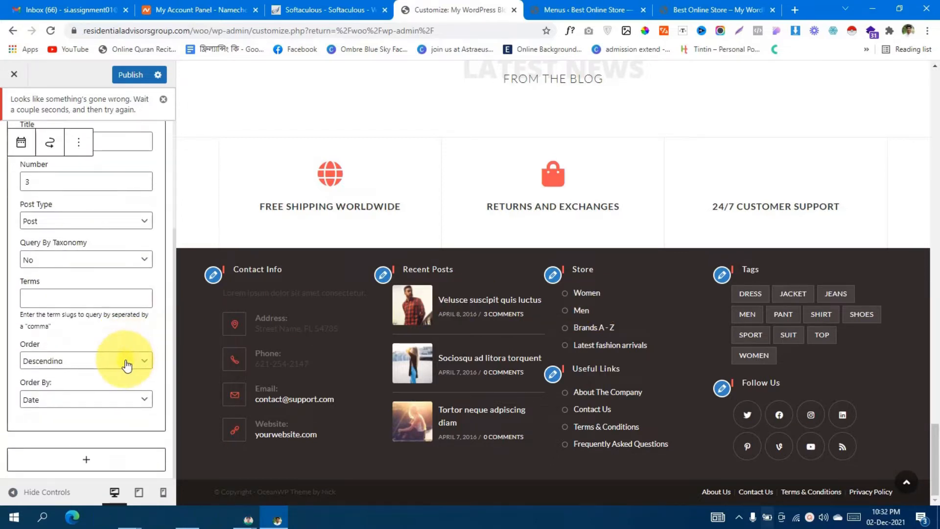
pyautogui.scroll(1, 129, 365)
pyautogui.scroll(1, 93, 302)
pyautogui.scroll(1, 93, 303)
pyautogui.scroll(-3, 114, 291)
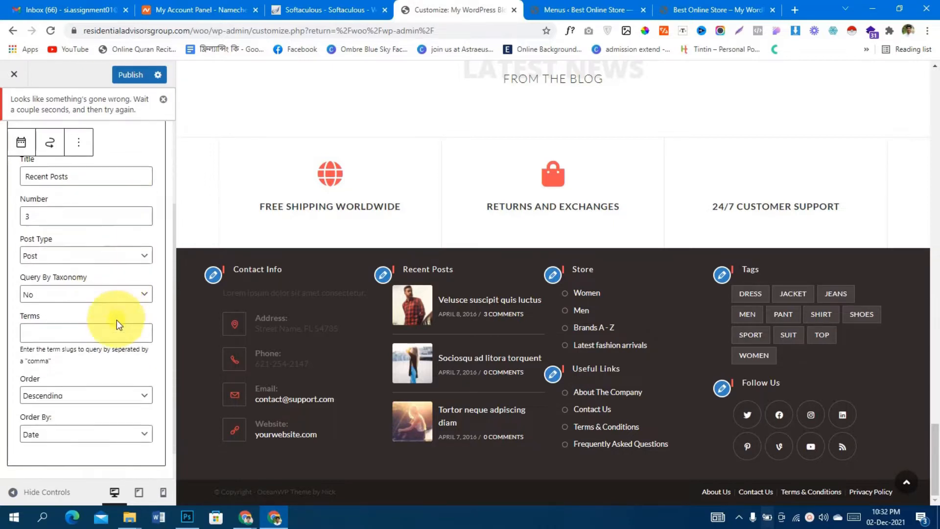
pyautogui.scroll(4, 110, 395)
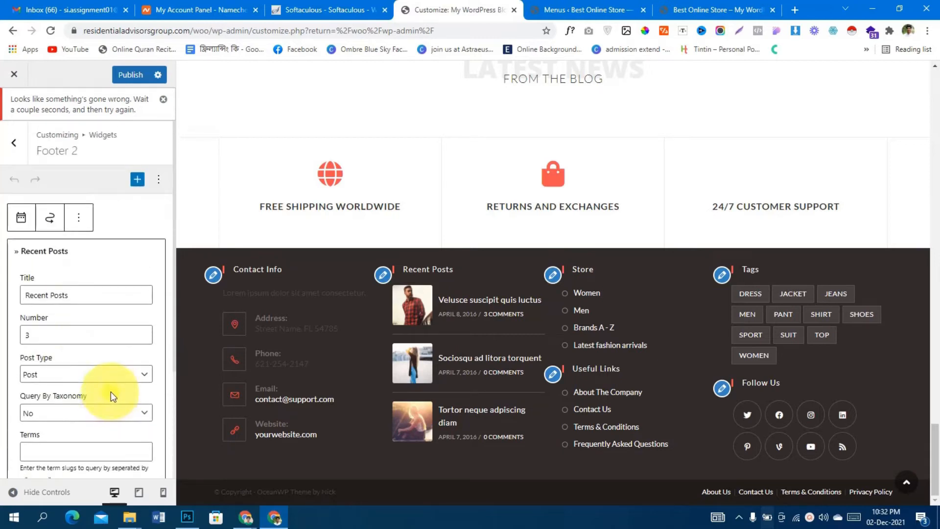
# - Try the Top toolbar view option in the Footer 2 editor options after reopening the widget area
pyautogui.click(159, 180)
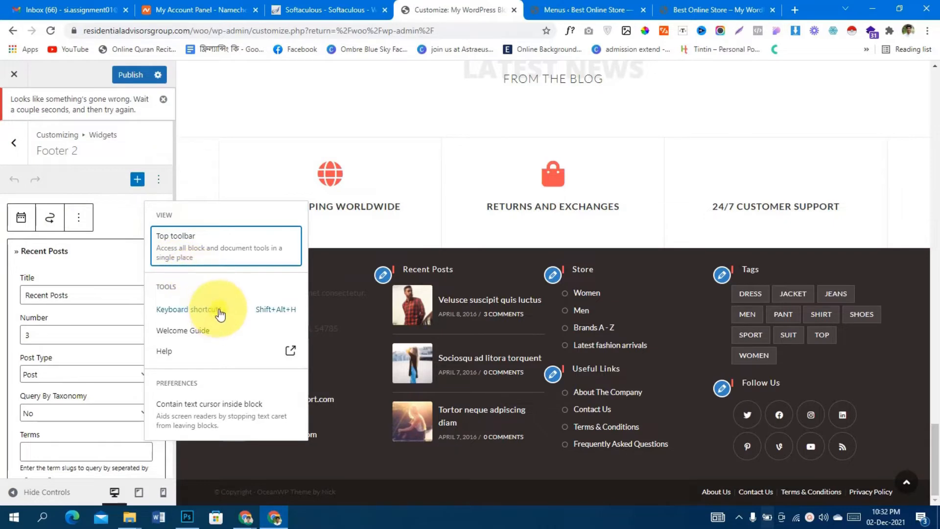
pyautogui.click(12, 145)
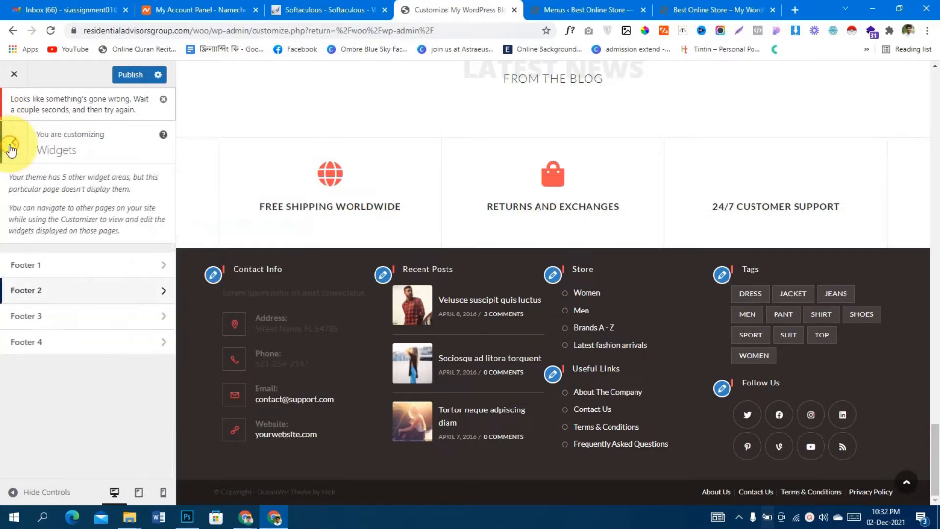
pyautogui.click(165, 292)
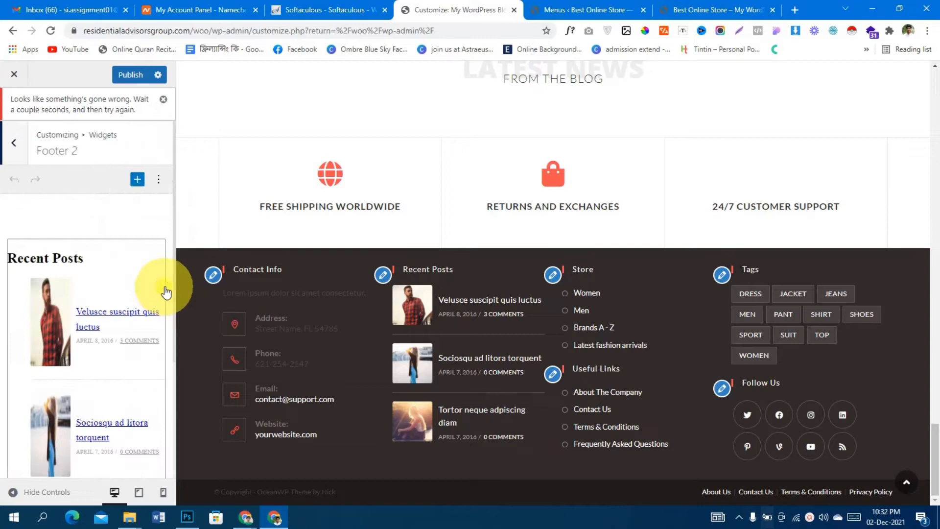
pyautogui.click(162, 180)
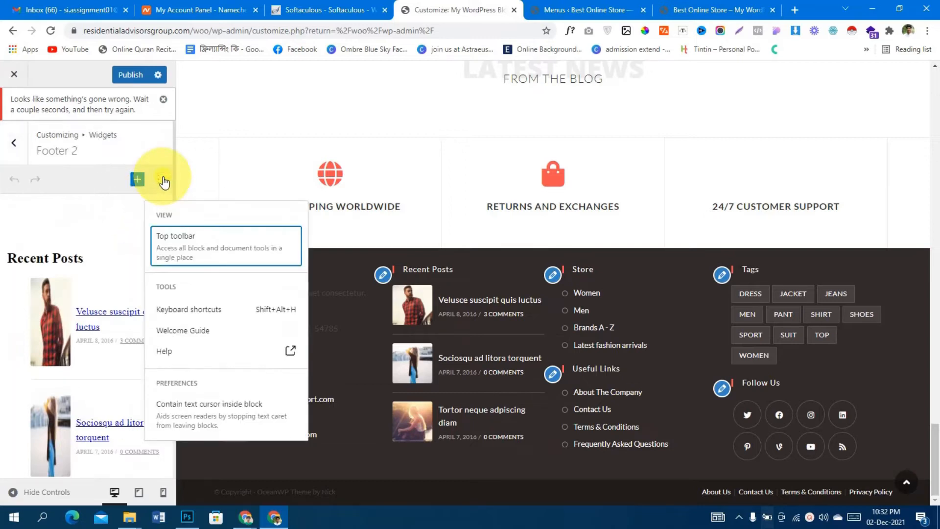
pyautogui.click(171, 258)
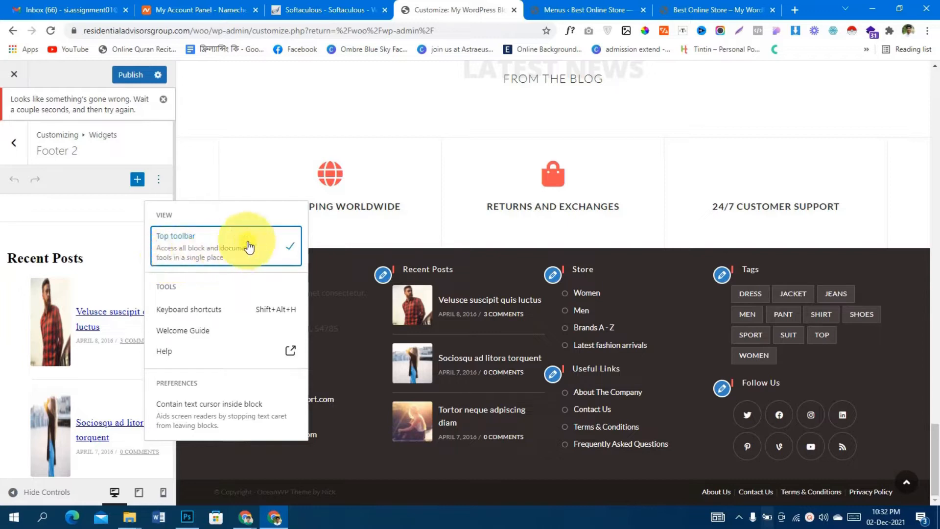
# - Remove the Recent Posts widget from Footer 2
pyautogui.click(87, 239)
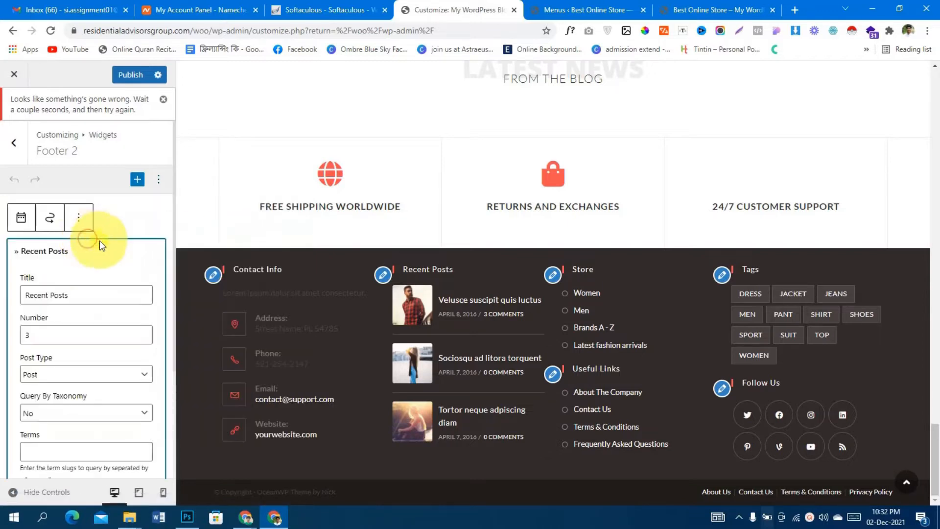
pyautogui.click(80, 217)
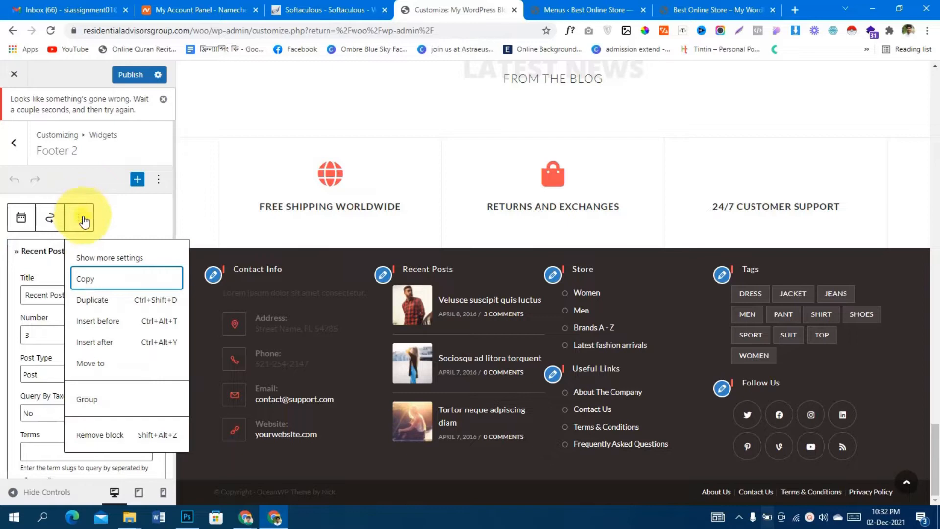
pyautogui.click(116, 440)
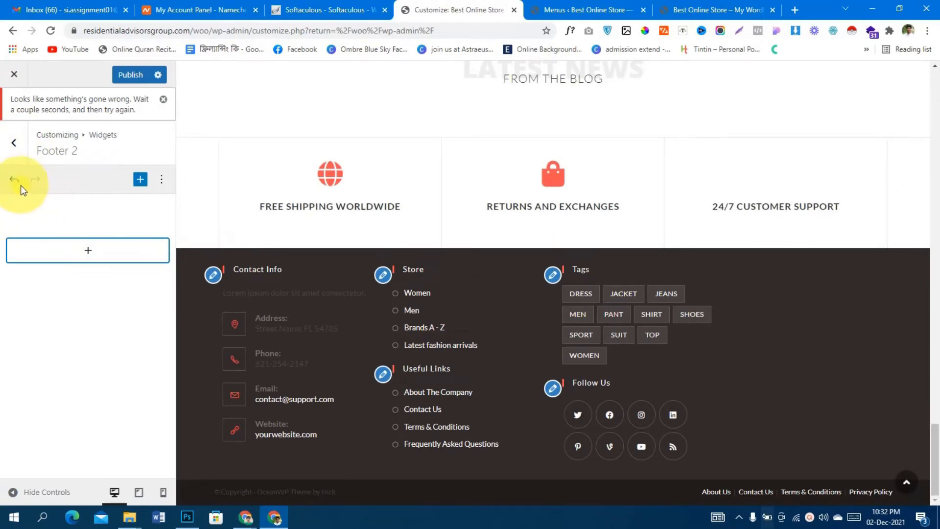
# - Open the Footer 3 widget area and remove its Store custom links widget
pyautogui.click(14, 143)
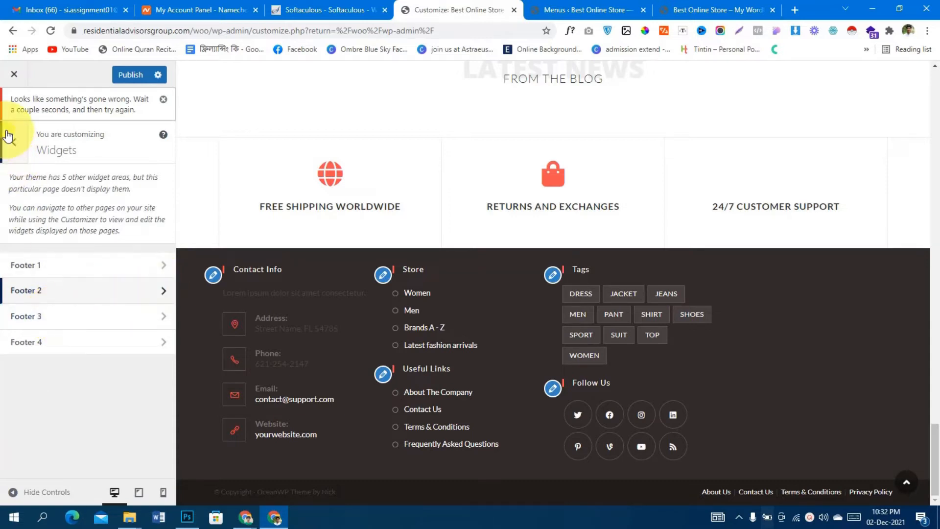
pyautogui.click(108, 326)
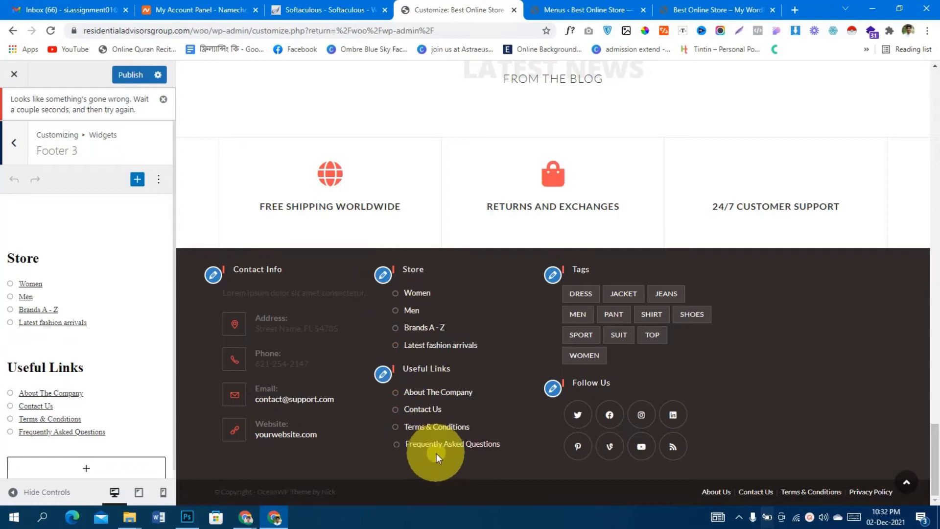
pyautogui.click(158, 181)
pyautogui.click(105, 233)
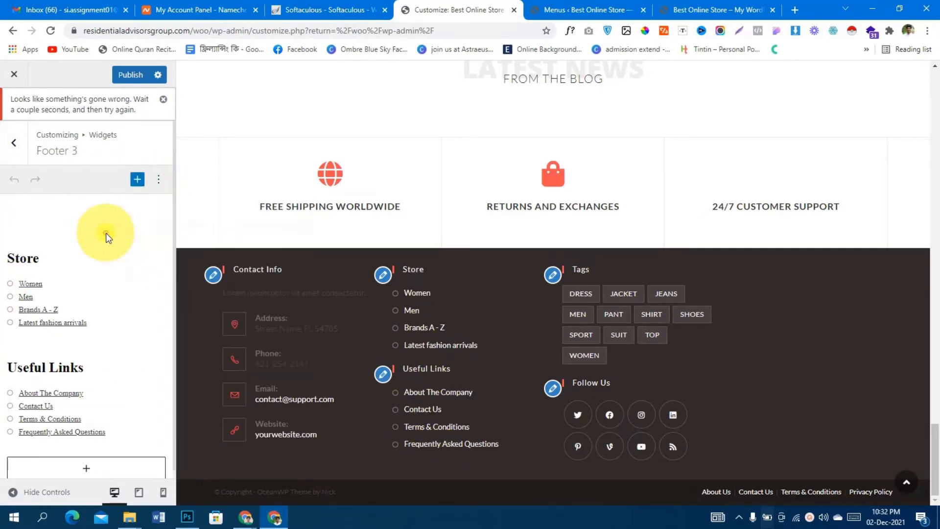
pyautogui.click(91, 263)
pyautogui.click(113, 217)
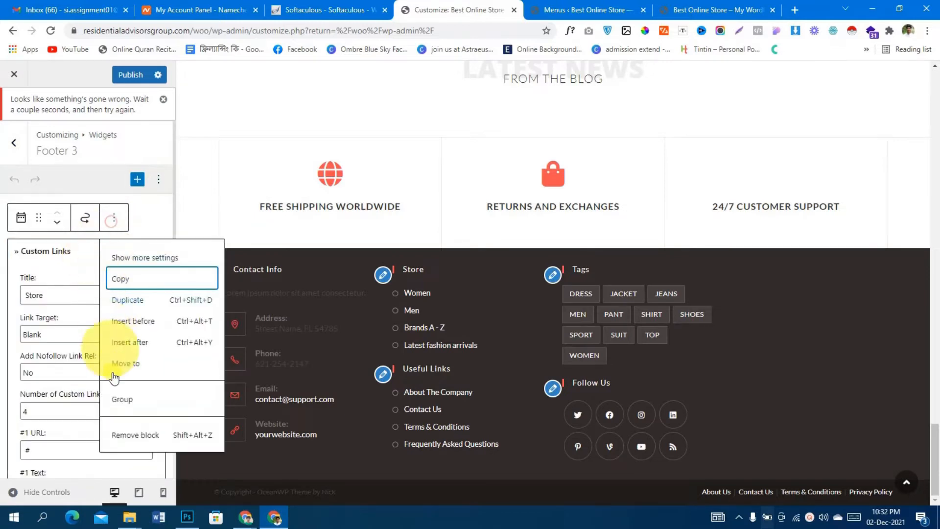
pyautogui.click(135, 437)
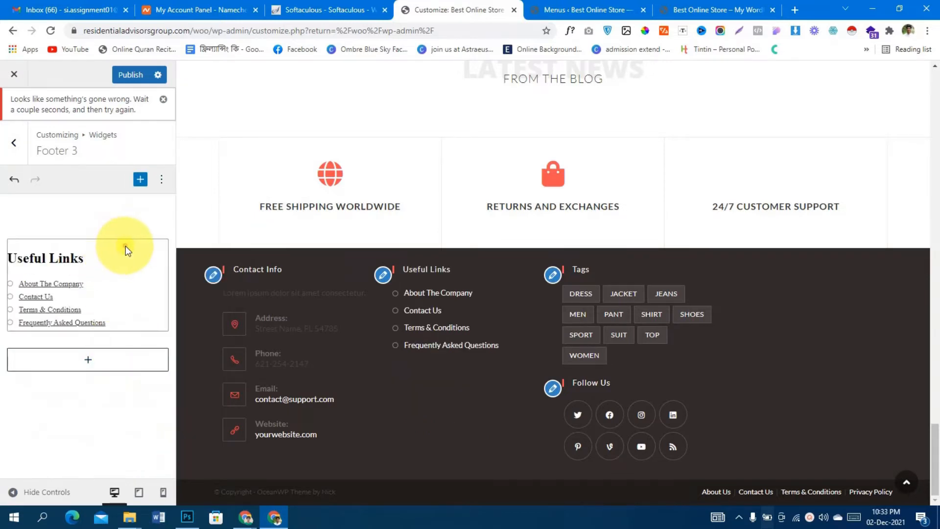
# - Remove the Useful Links custom links widget from Footer 3
pyautogui.click(126, 245)
pyautogui.click(79, 217)
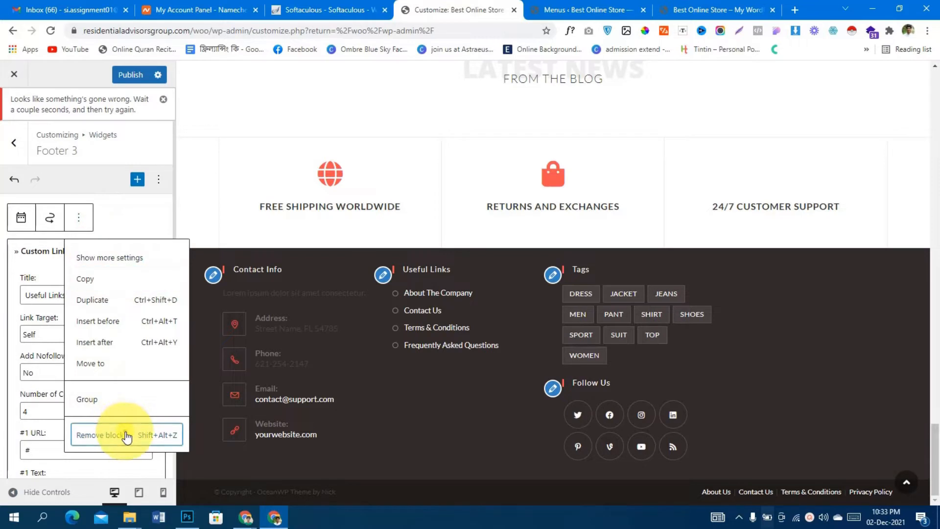
pyautogui.click(126, 436)
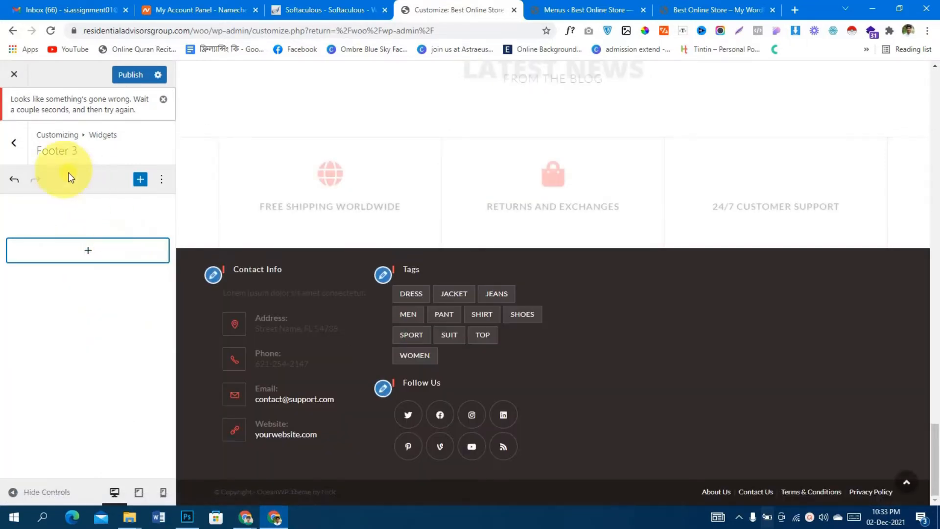
# - Open the Footer 4 widget area and remove its Product Tag Cloud widget titled Tags
pyautogui.click(16, 150)
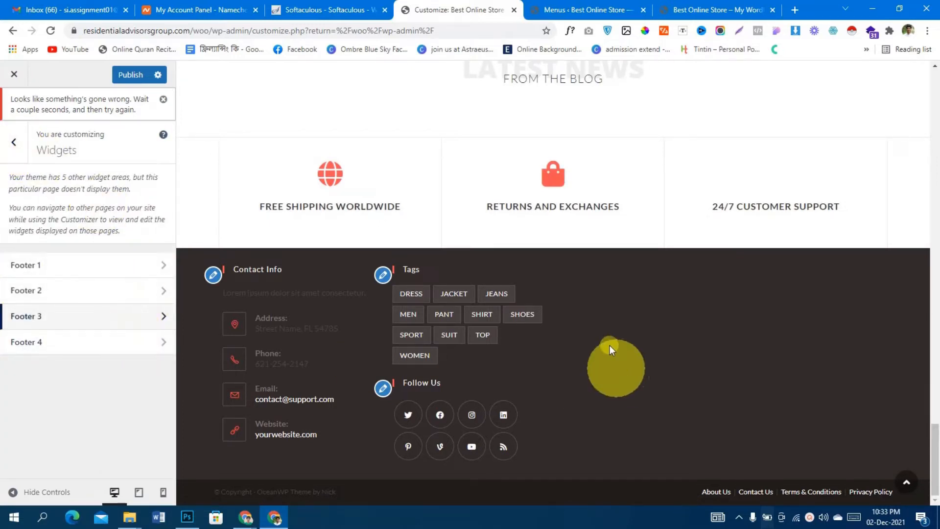
pyautogui.click(71, 349)
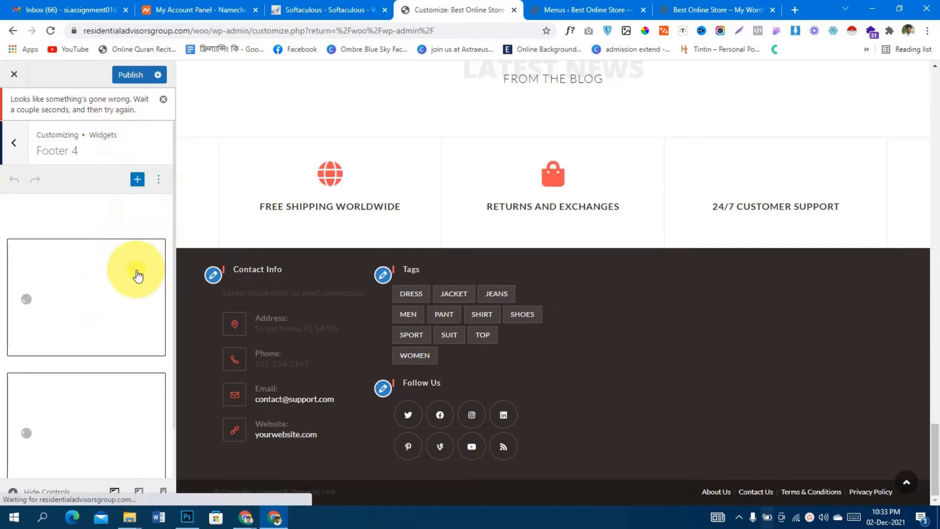
pyautogui.click(138, 274)
pyautogui.click(115, 219)
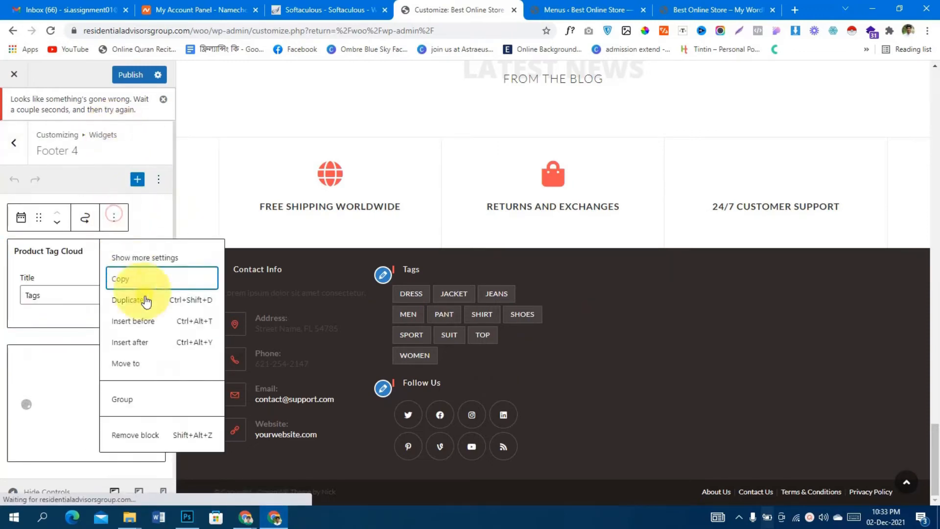
pyautogui.click(147, 435)
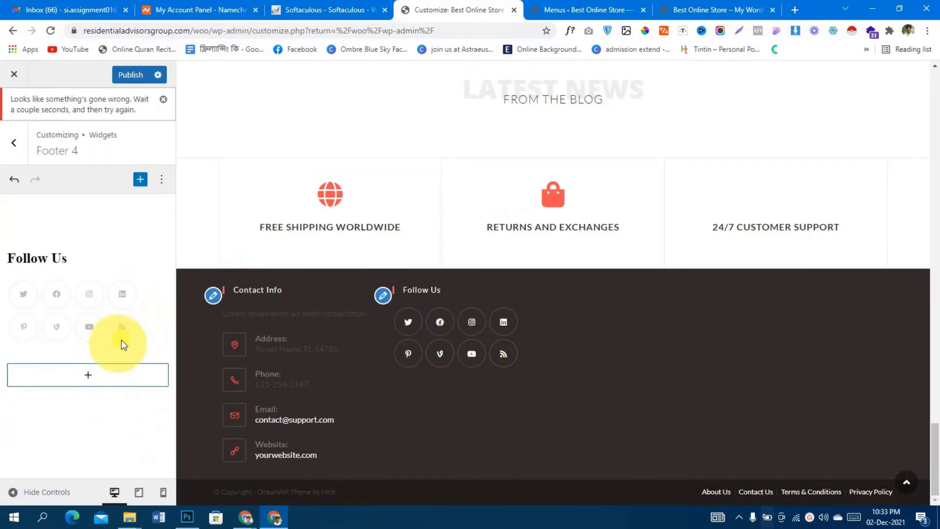
# - Open the Follow Us social icons widget in Footer 4 and clear the unlabelled link field between Instagram and LinkedIn
pyautogui.click(139, 268)
pyautogui.scroll(-10, 110, 374)
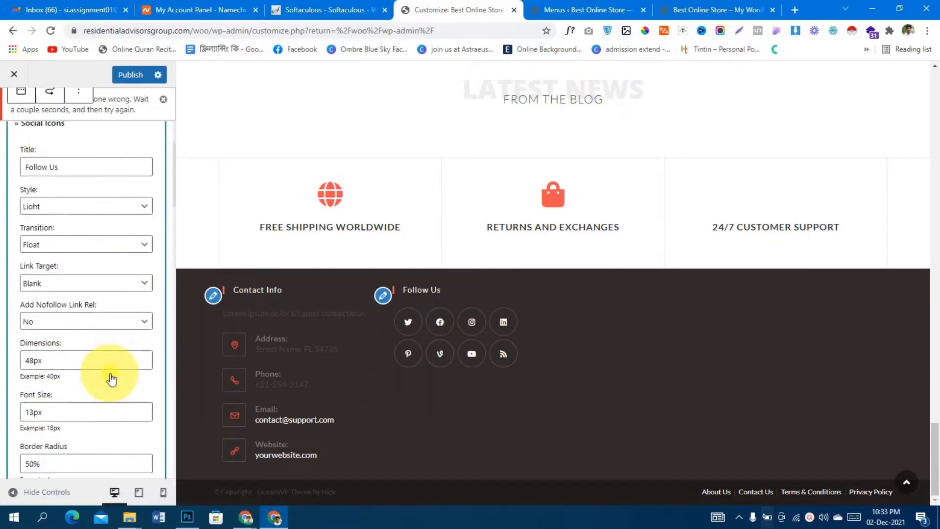
pyautogui.scroll(-6, 130, 353)
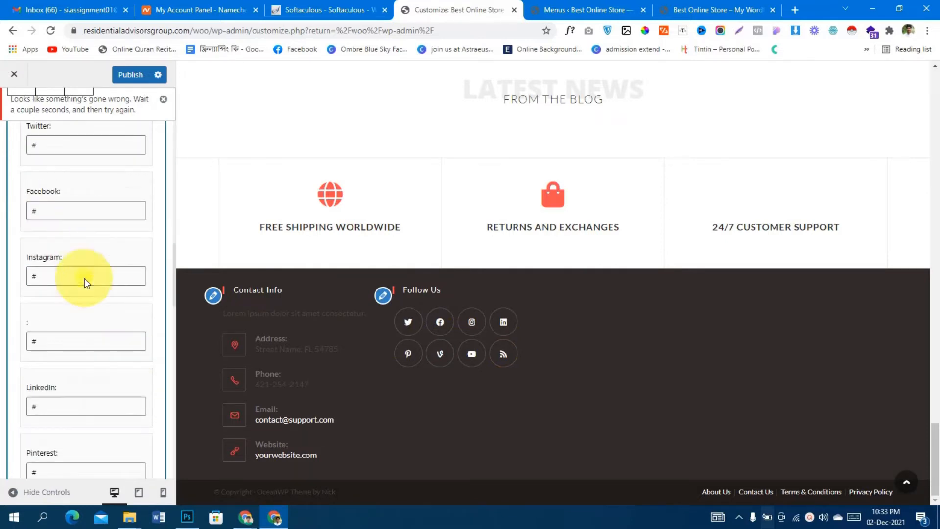
pyautogui.click(79, 348)
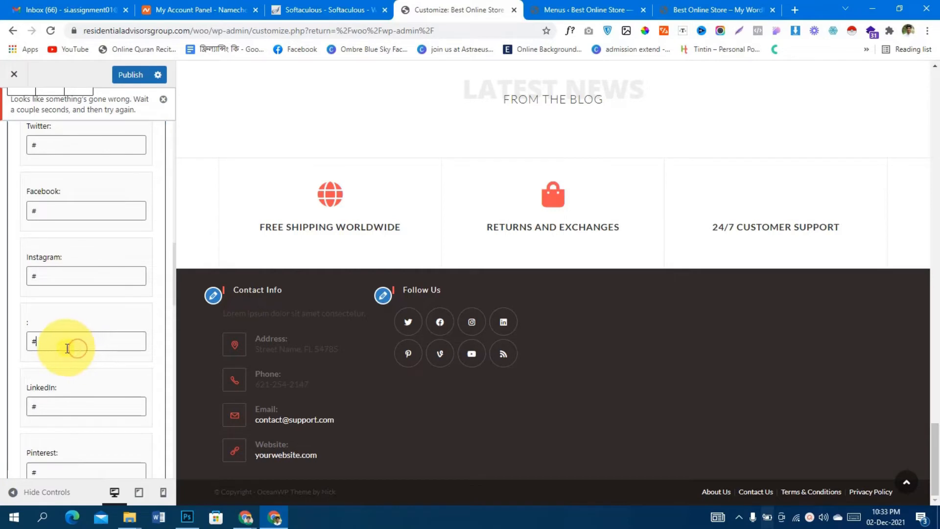
pyautogui.moveTo(68, 348); pyautogui.dragTo(3, 323)
pyautogui.press('BackSpace')
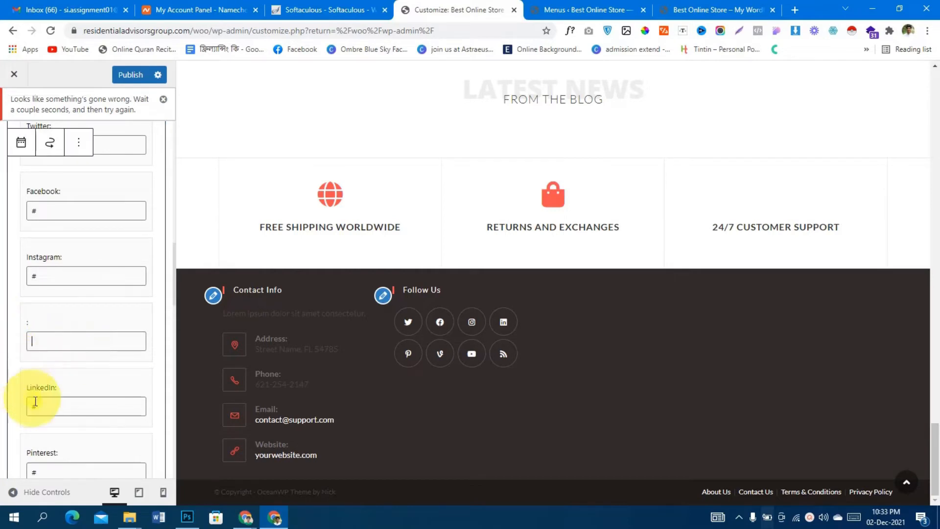
# - Clear the LinkedIn link in the Follow Us widget and restore it to #
pyautogui.moveTo(51, 408); pyautogui.dragTo(8, 408)
pyautogui.press('BackSpace')
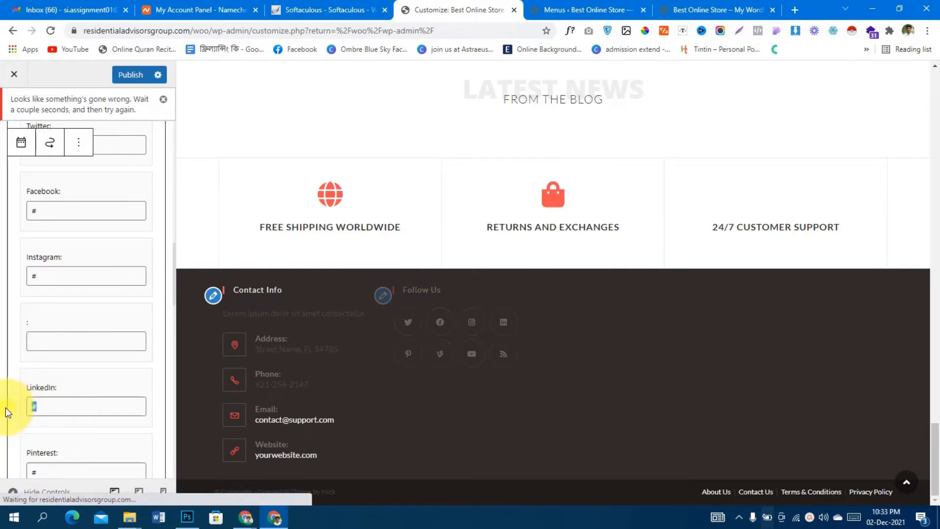
pyautogui.scroll(-2, 79, 434)
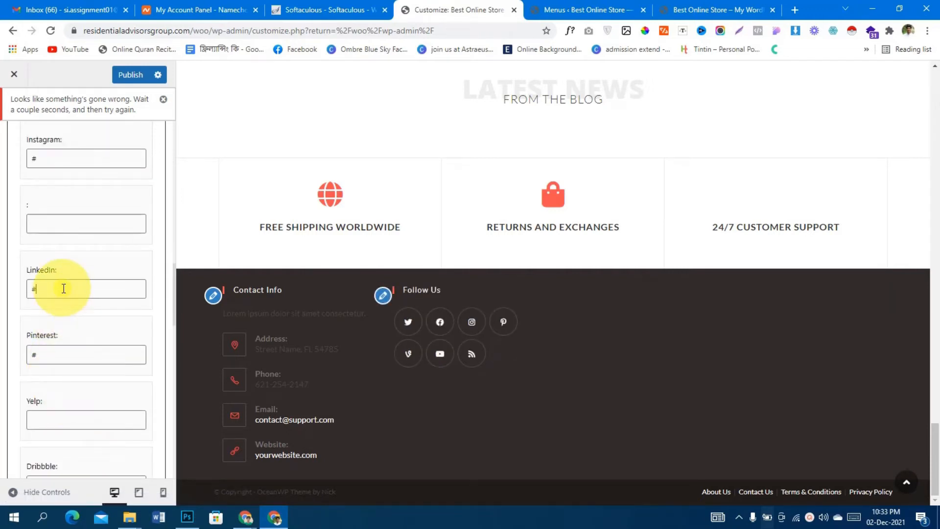
# - Clear the Pinterest link in the Follow Us widget and look through the social link fields below it
pyautogui.moveTo(72, 356); pyautogui.dragTo(2, 363)
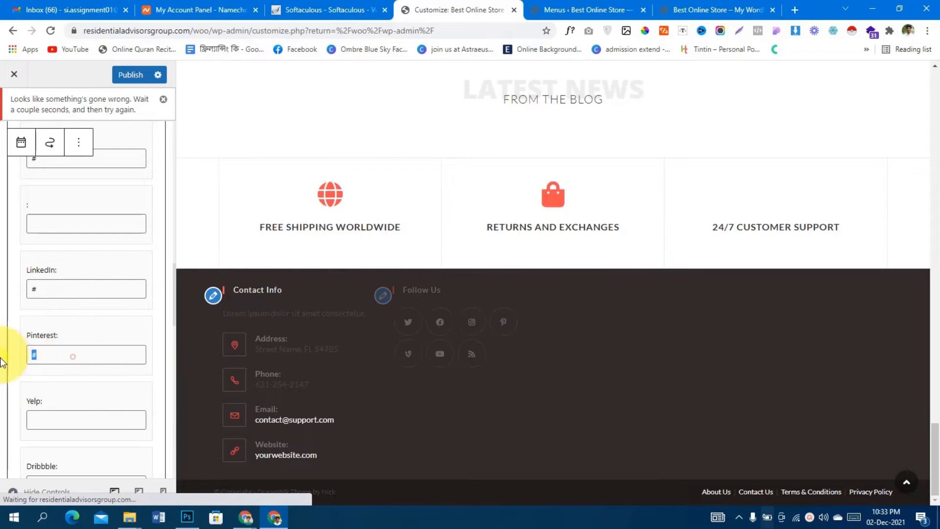
pyautogui.press('BackSpace')
pyautogui.scroll(-1, 60, 416)
pyautogui.scroll(-2, 59, 415)
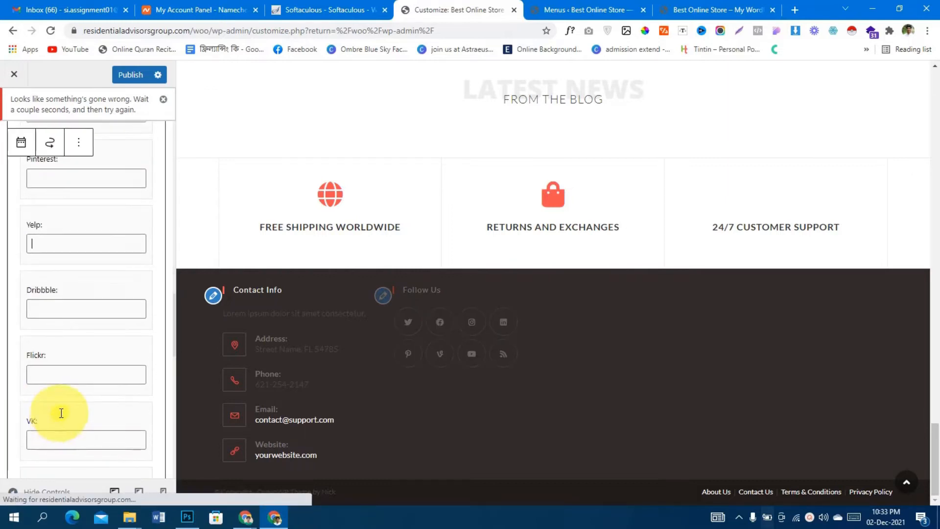
pyautogui.click(66, 372)
pyautogui.scroll(-2, 66, 372)
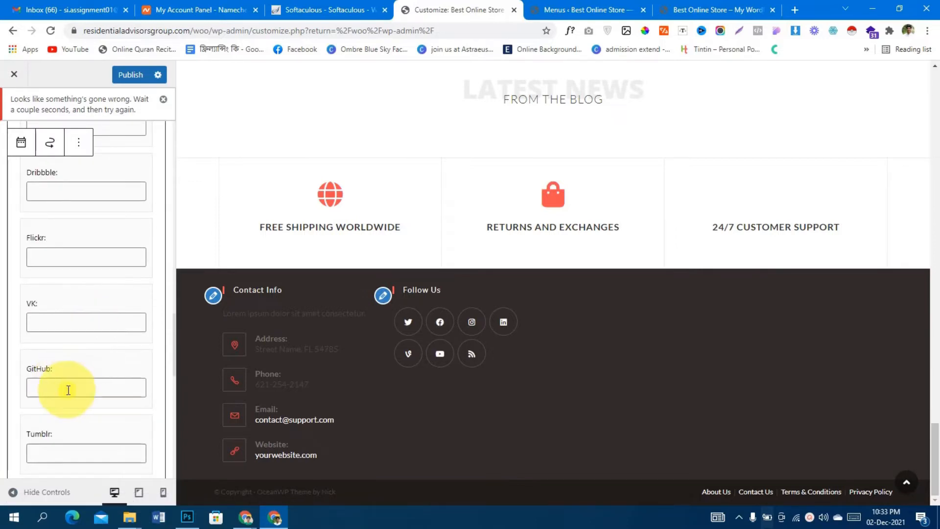
# - Clear the unlabelled link field below Xing and the Vine link in the Follow Us widget
pyautogui.scroll(-6, 67, 389)
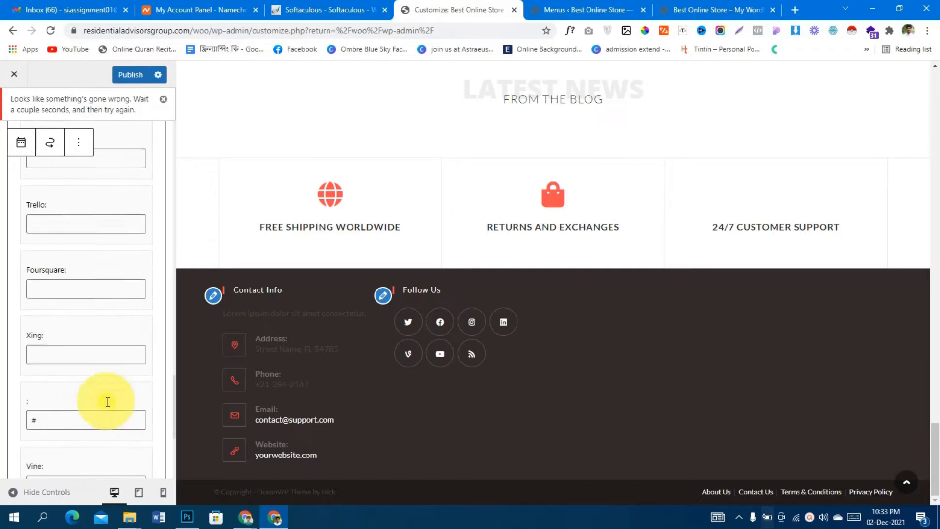
pyautogui.scroll(-1, 108, 402)
pyautogui.doubleClick(97, 374)
pyautogui.doubleClick(45, 425)
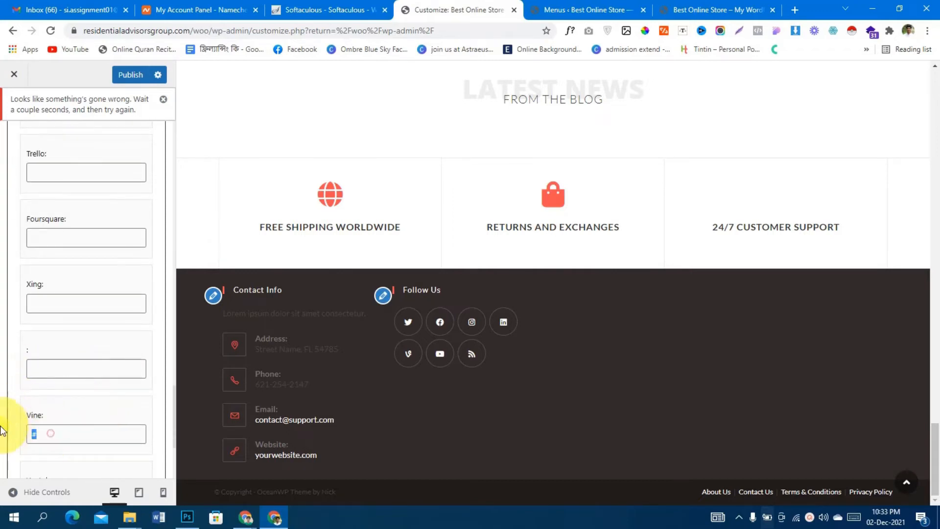
pyautogui.press('BackSpace')
# - Clear the RSS and Youtube links in the Follow Us widget
pyautogui.scroll(-4, 71, 387)
pyautogui.doubleClick(77, 388)
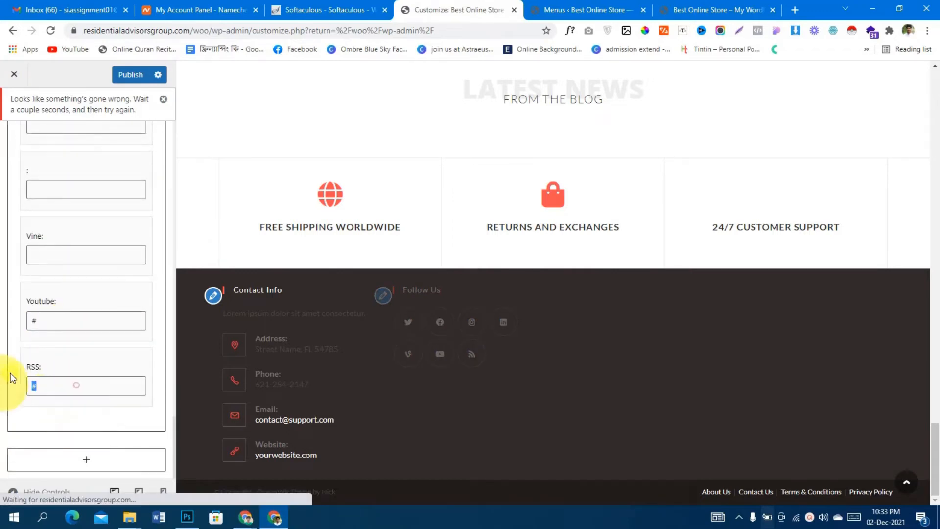
pyautogui.press('BackSpace')
pyautogui.doubleClick(60, 323)
pyautogui.press('BackSpace')
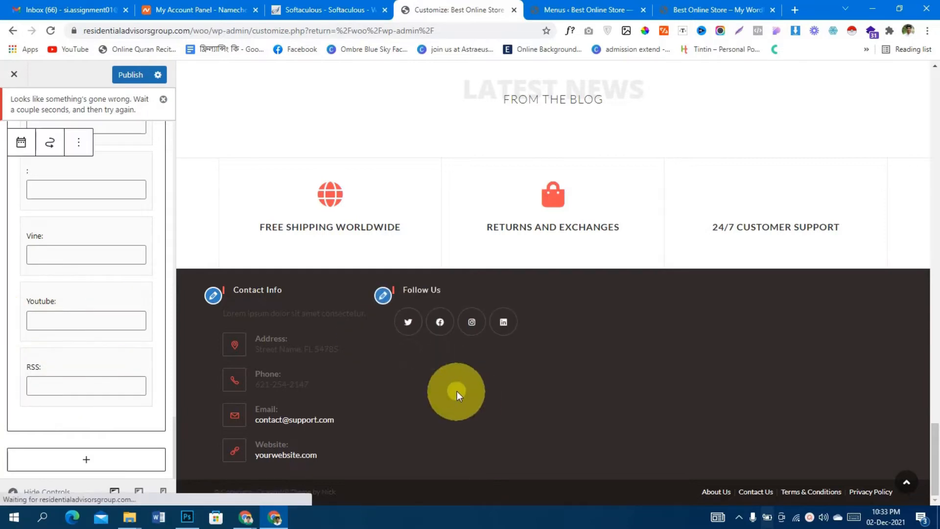
# - Try to publish the Footer 4 changes and return to the list of widget areas
pyautogui.scroll(5, 117, 354)
pyautogui.scroll(10, 87, 298)
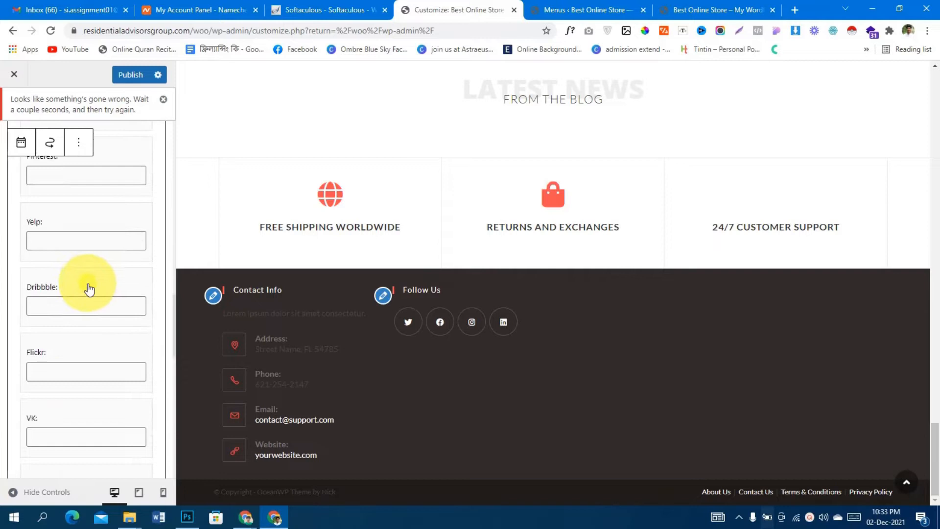
pyautogui.click(130, 75)
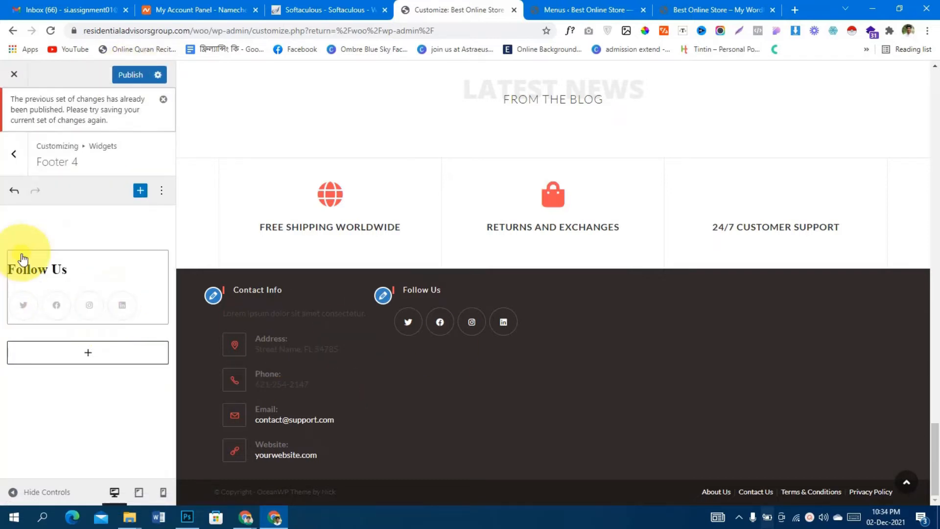
pyautogui.click(13, 154)
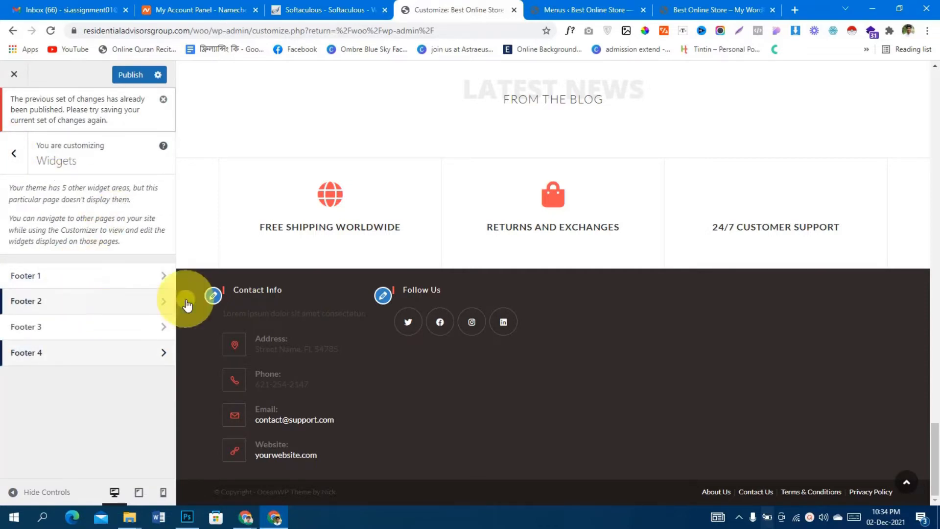
# - Review the store preview from footer to header and back, and check the contents of the Footer 4 widget area
pyautogui.scroll(15, 525, 169)
pyautogui.scroll(10, 526, 171)
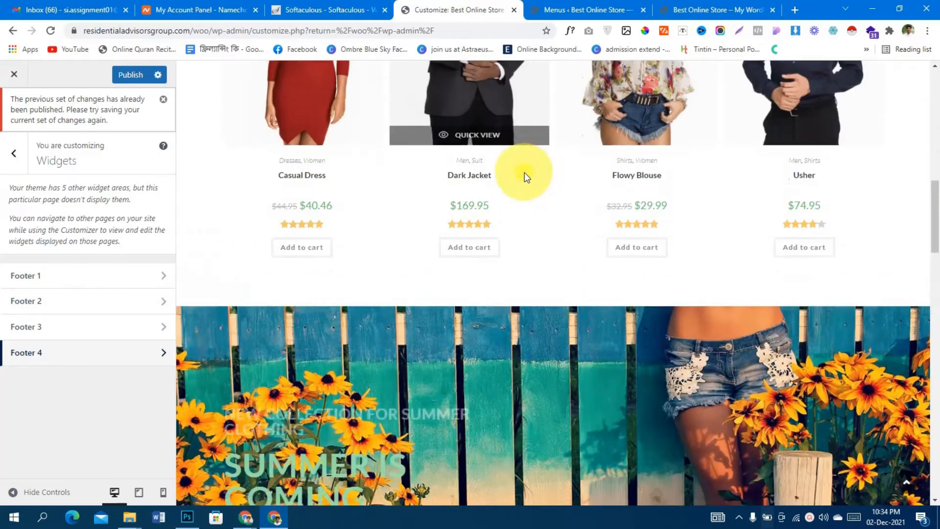
pyautogui.scroll(5, 525, 173)
pyautogui.scroll(2, 525, 172)
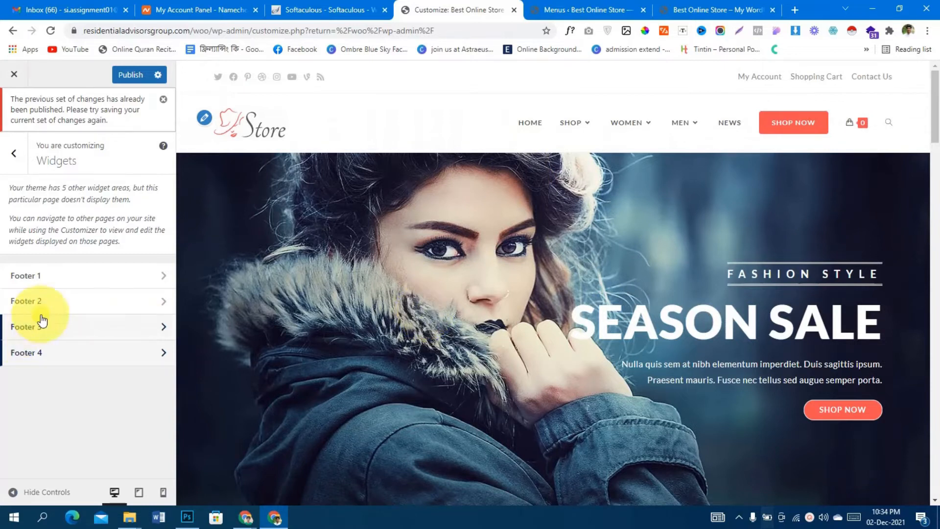
pyautogui.scroll(-10, 512, 252)
pyautogui.scroll(-10, 512, 252)
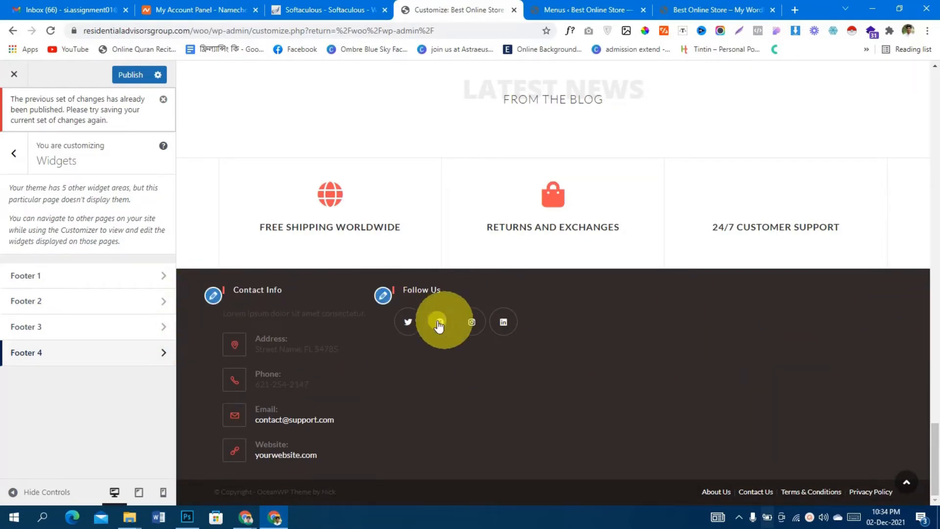
pyautogui.click(86, 354)
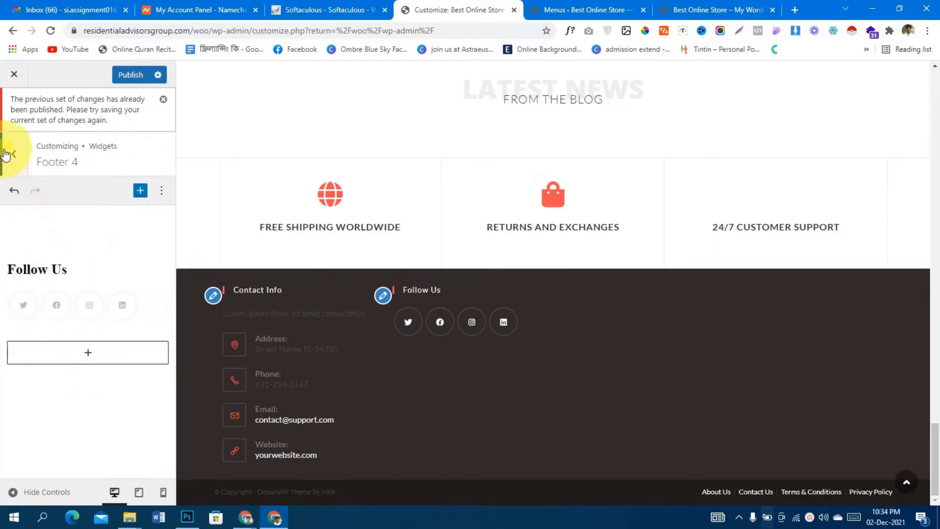
pyautogui.click(11, 162)
# - Open the empty Footer 3 widget area and add a Separator block from the Design category
pyautogui.click(76, 326)
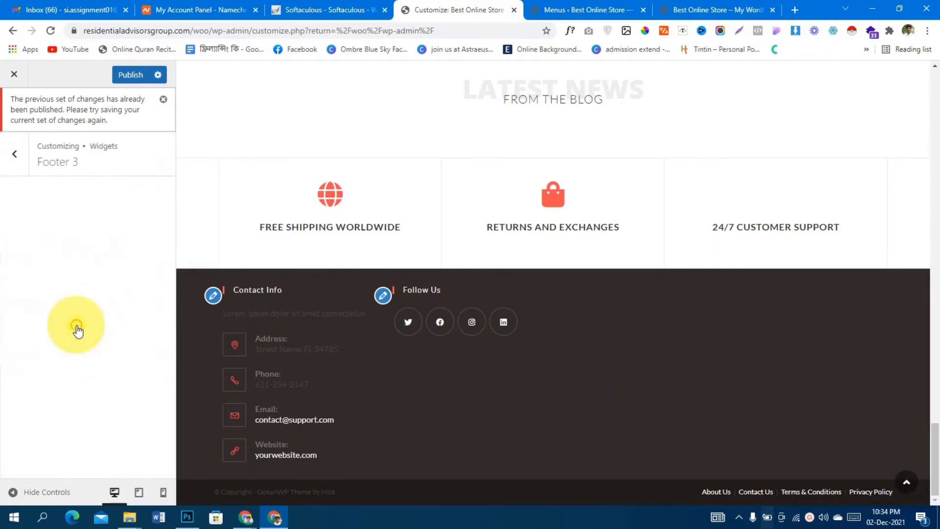
pyautogui.click(140, 191)
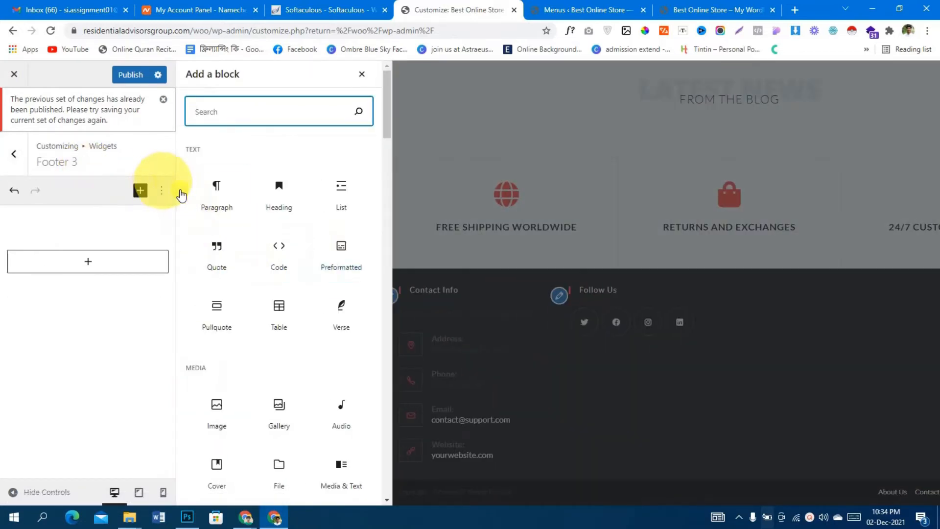
pyautogui.scroll(-3, 281, 332)
pyautogui.scroll(2, 280, 333)
pyautogui.scroll(-4, 281, 333)
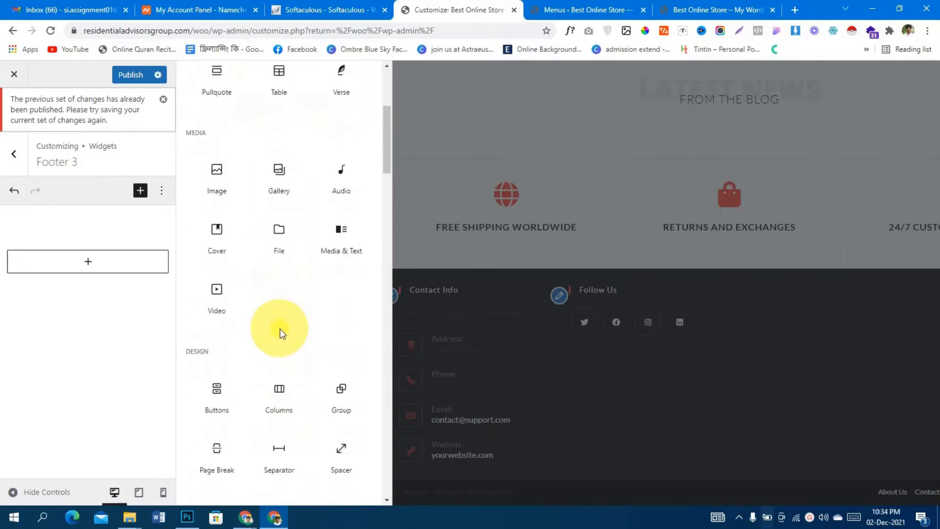
pyautogui.scroll(-3, 281, 333)
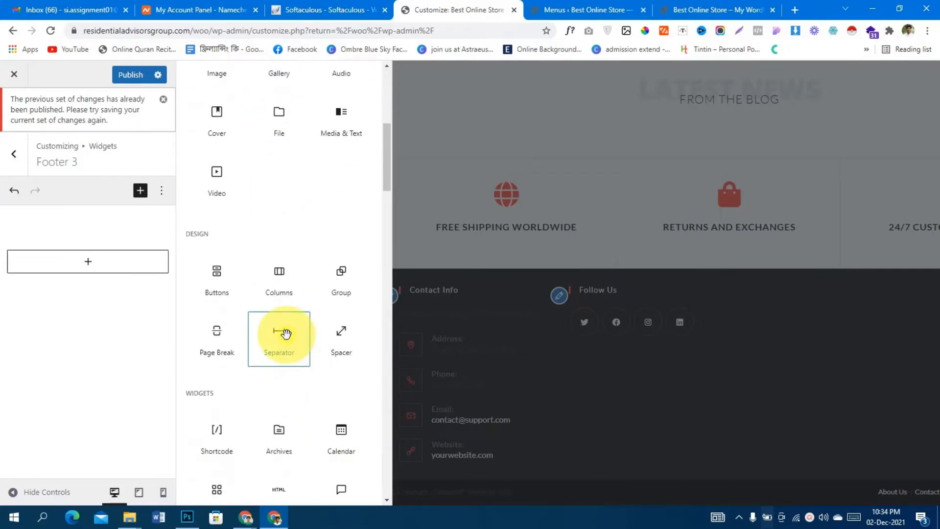
pyautogui.click(286, 334)
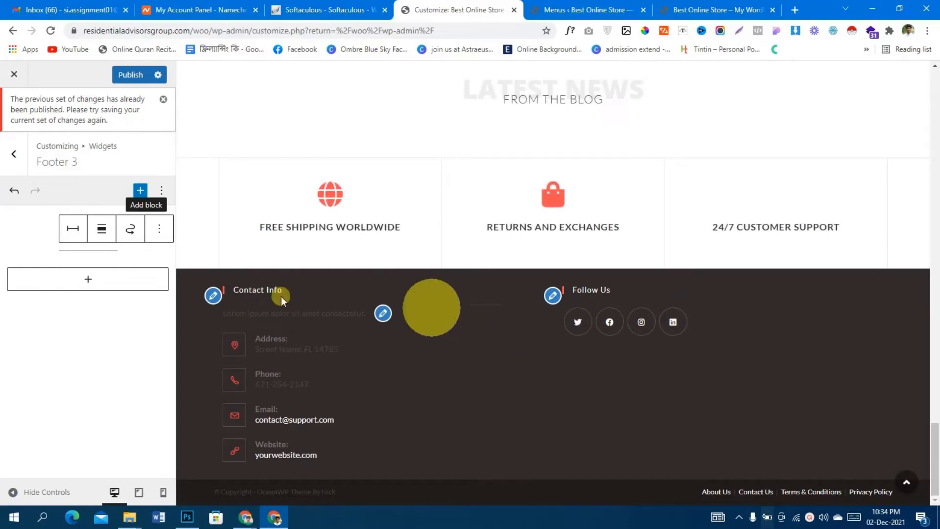
# - Select the new separator in Footer 3 and open its detailed block settings at the color options
pyautogui.click(108, 251)
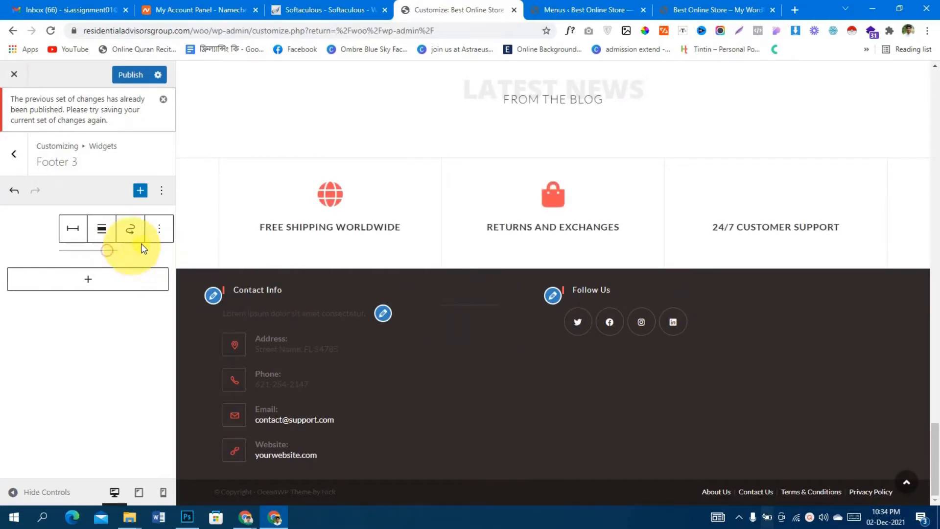
pyautogui.click(152, 230)
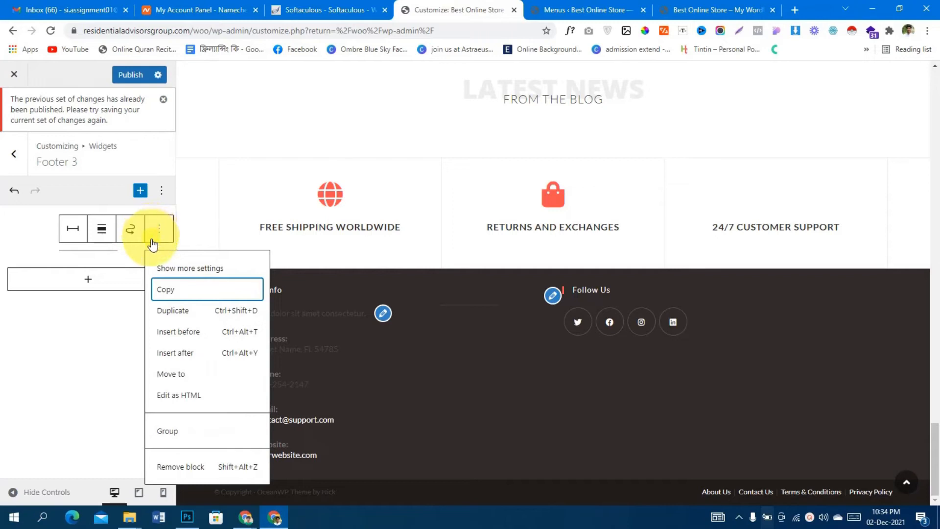
pyautogui.click(167, 274)
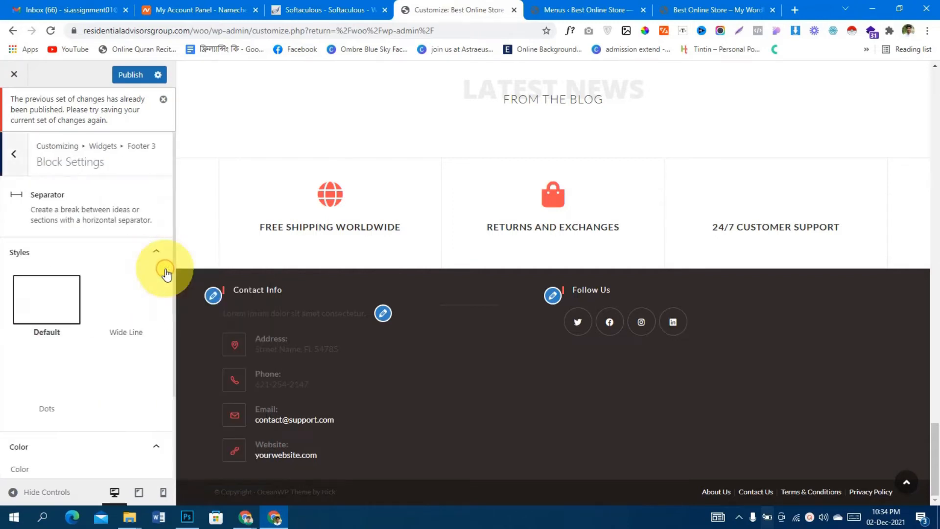
pyautogui.scroll(-1, 98, 293)
pyautogui.scroll(-1, 97, 289)
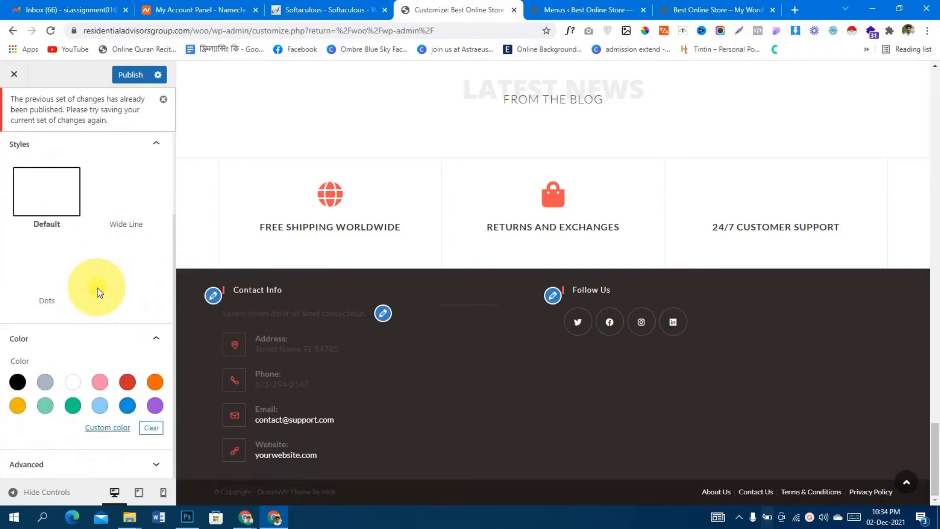
# - Set the separator's custom color to the near-black #1c1d1d
pyautogui.click(114, 429)
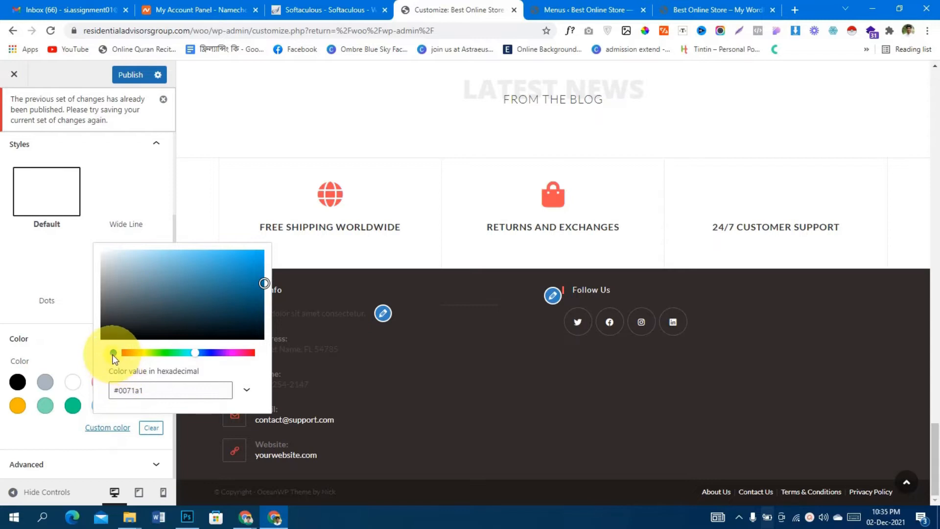
pyautogui.moveTo(113, 326)
pyautogui.mouseDown()
pyautogui.moveTo(83, 336)
pyautogui.moveTo(122, 333)
pyautogui.mouseUp()
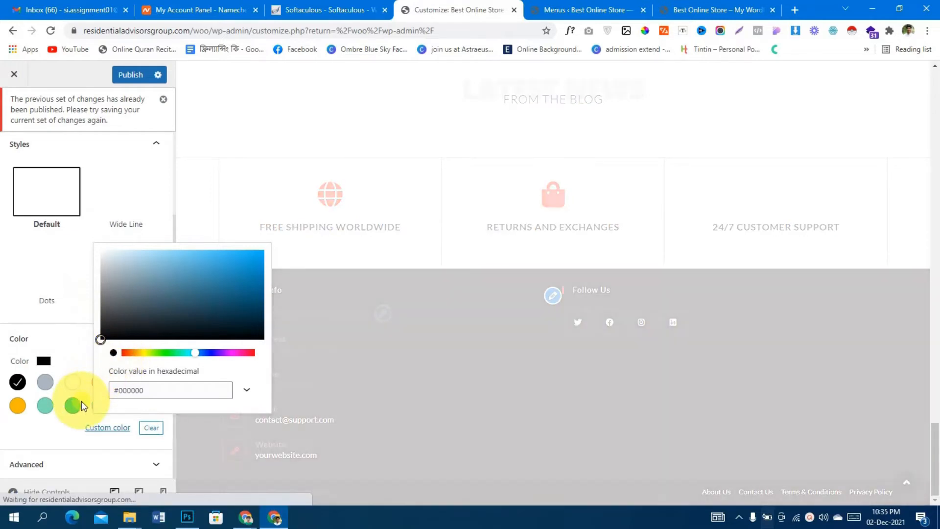
pyautogui.moveTo(102, 338)
pyautogui.mouseDown()
pyautogui.moveTo(116, 307)
pyautogui.moveTo(102, 329)
pyautogui.mouseUp()
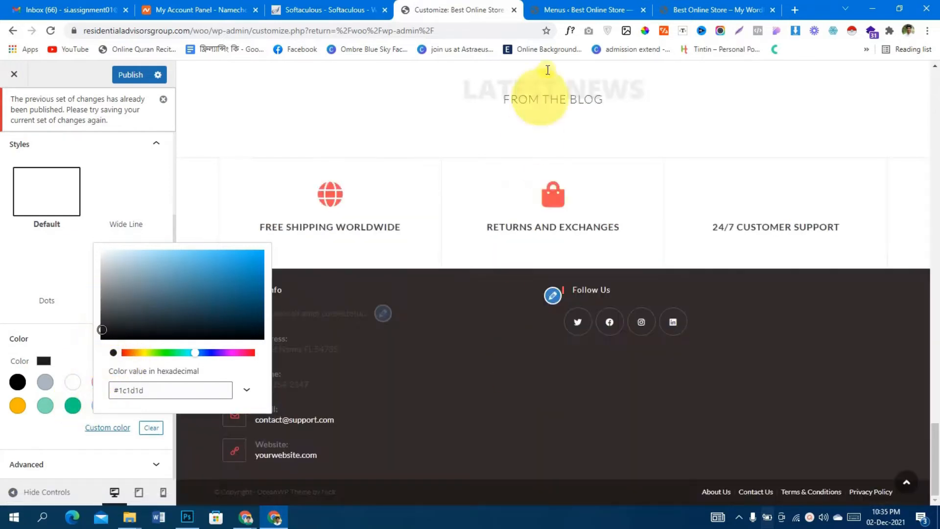
# - Sample the footer's background color with the ColorPick Eyedropper, copy its hex code 322B2B and close the picker
pyautogui.click(645, 32)
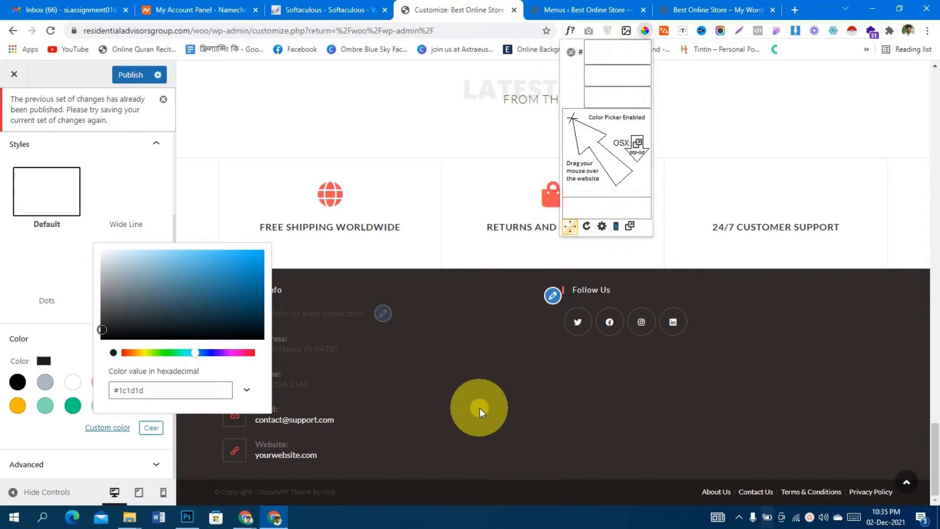
pyautogui.click(506, 375)
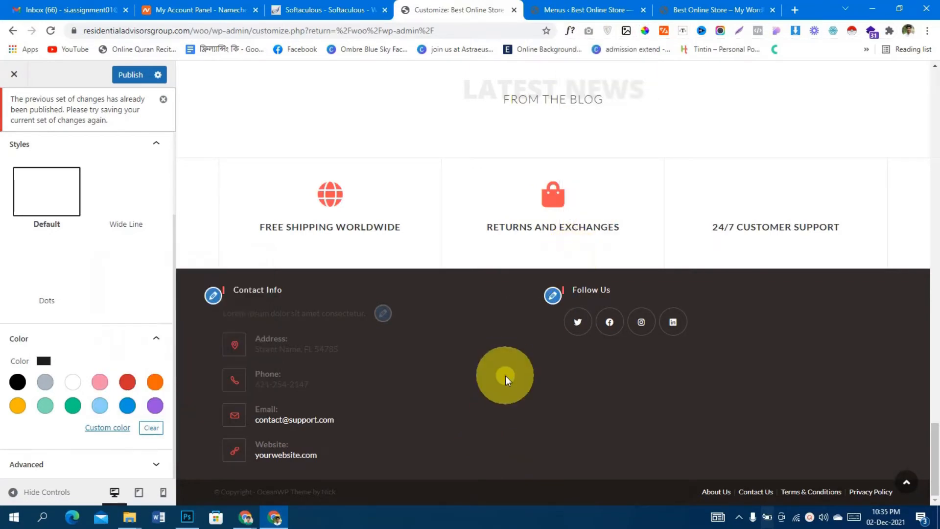
pyautogui.click(597, 393)
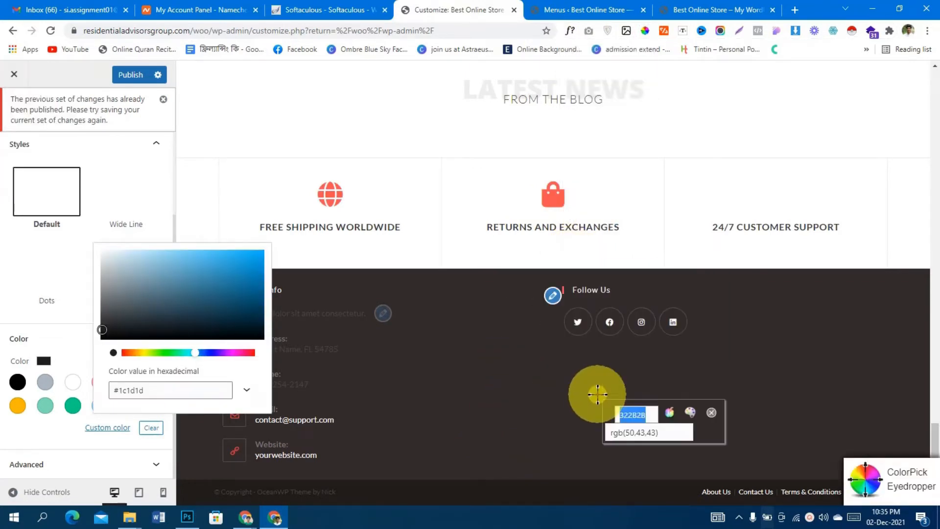
pyautogui.rightClick(622, 416)
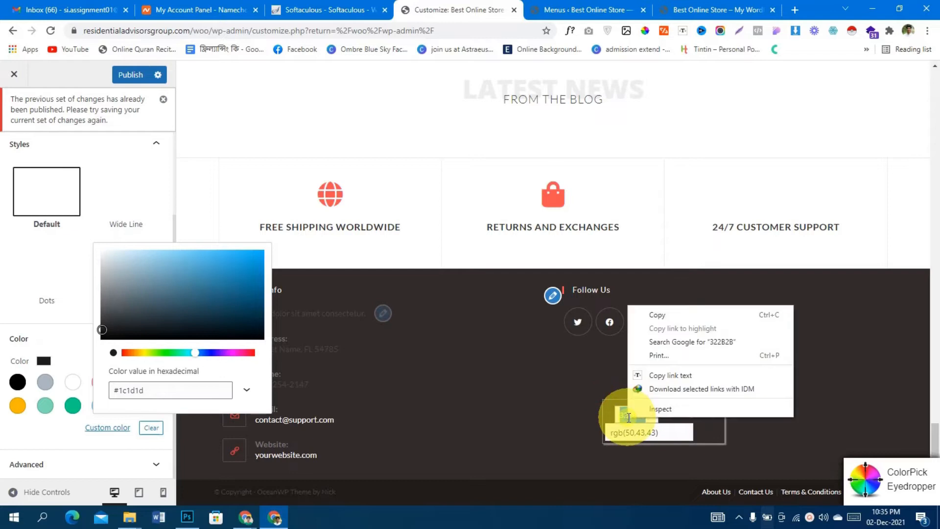
pyautogui.click(655, 319)
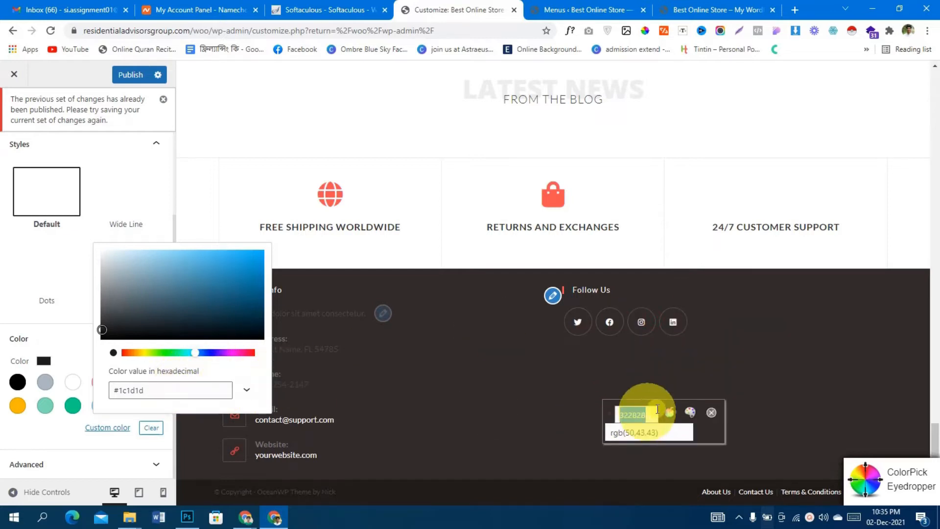
pyautogui.click(710, 416)
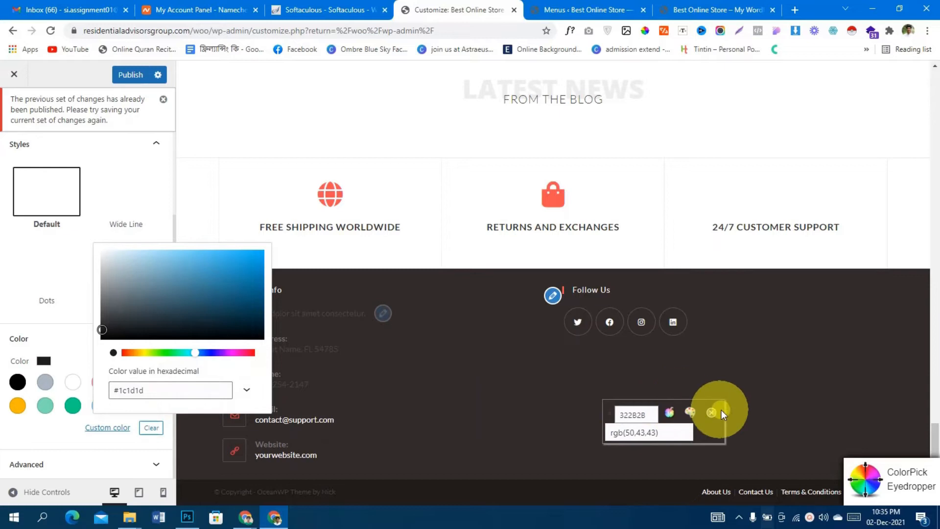
pyautogui.click(712, 413)
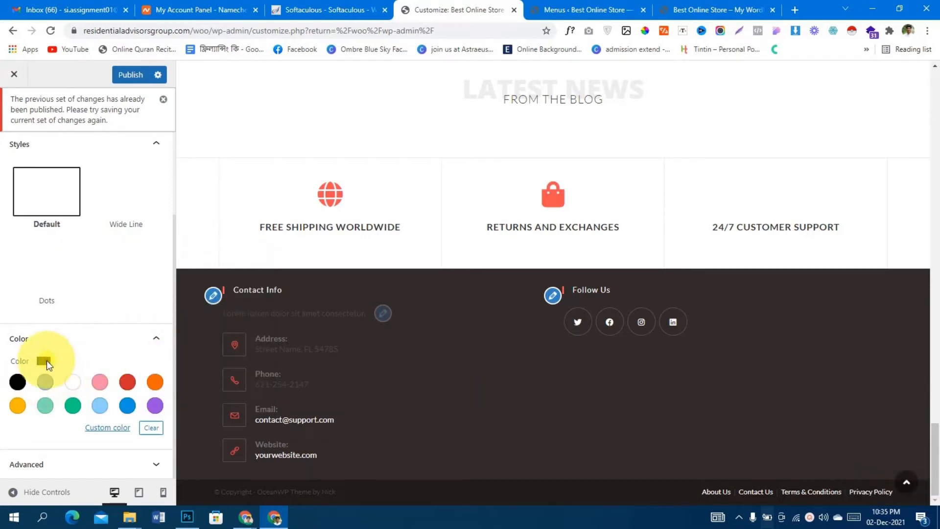
# - Set the separator's custom color to the copied #322b2b and return to the Footer 3 widget area
pyautogui.click(108, 427)
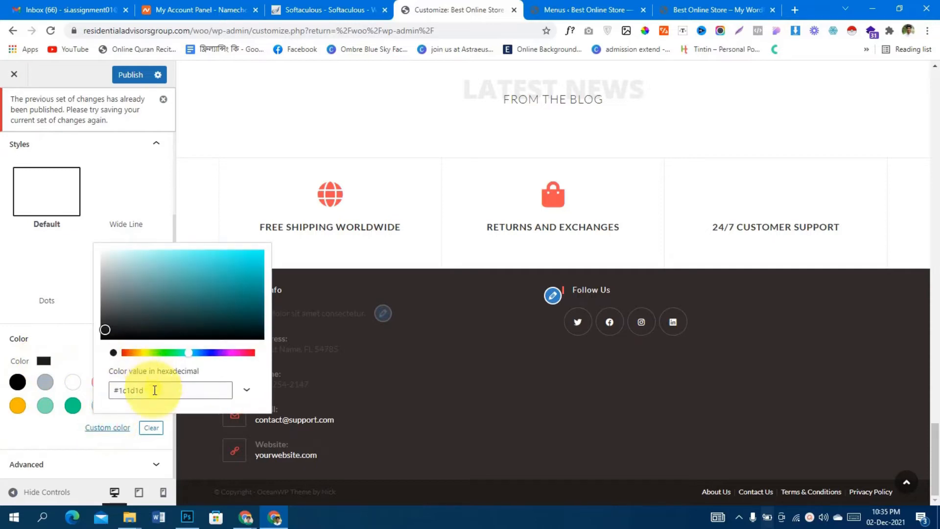
pyautogui.hotkey('ctrl', 'v')
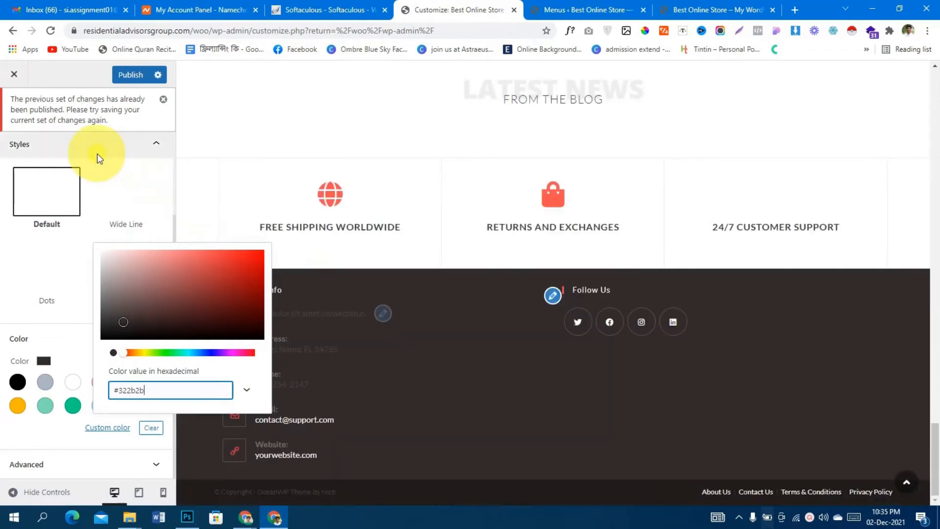
pyautogui.click(68, 155)
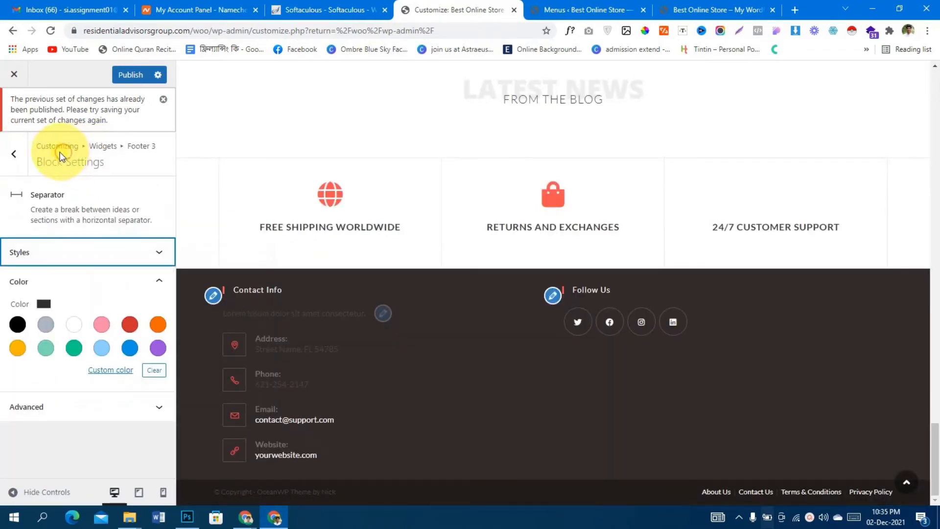
pyautogui.click(15, 155)
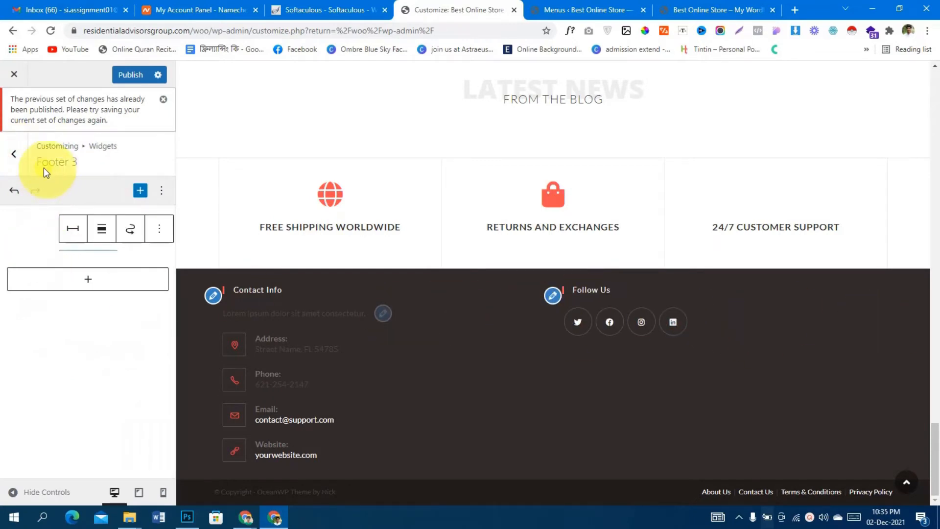
# - Open the Footer 2 widget area and add a Spacer block to it
pyautogui.click(16, 156)
pyautogui.click(56, 295)
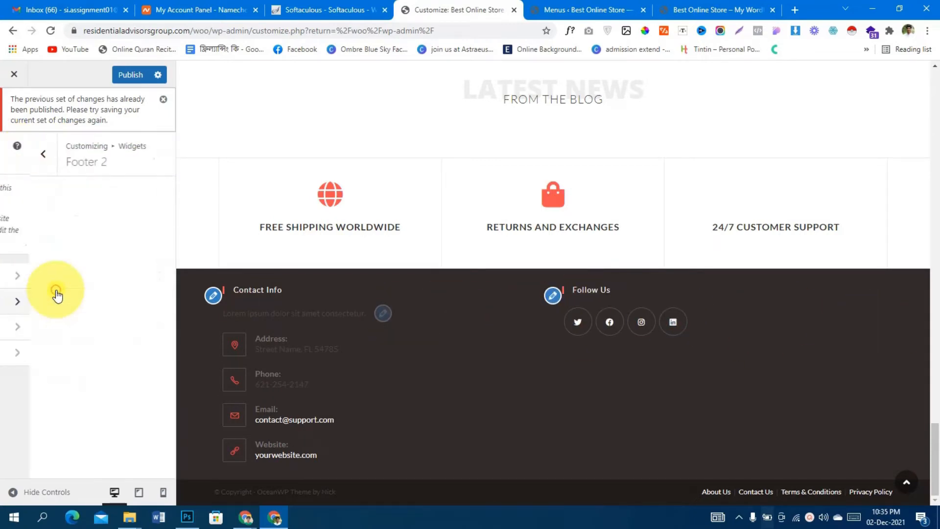
pyautogui.click(56, 229)
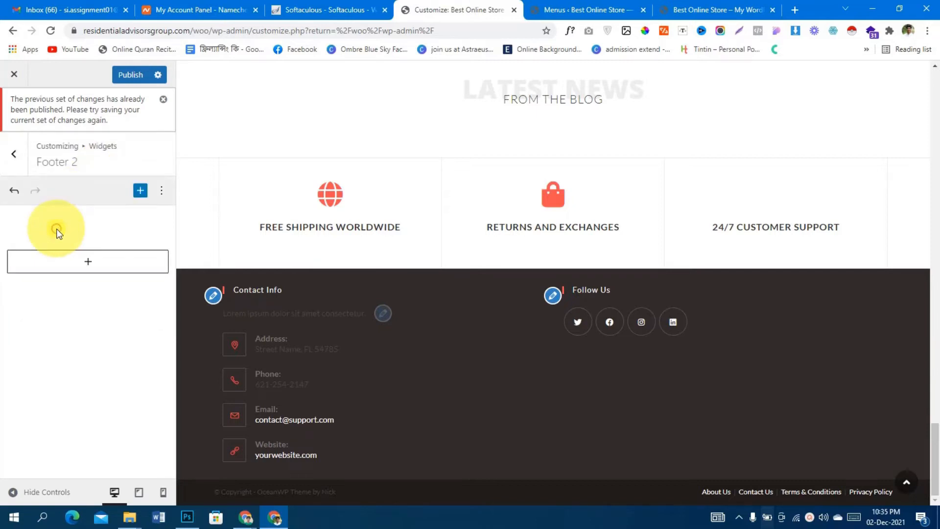
pyautogui.click(150, 190)
pyautogui.click(136, 191)
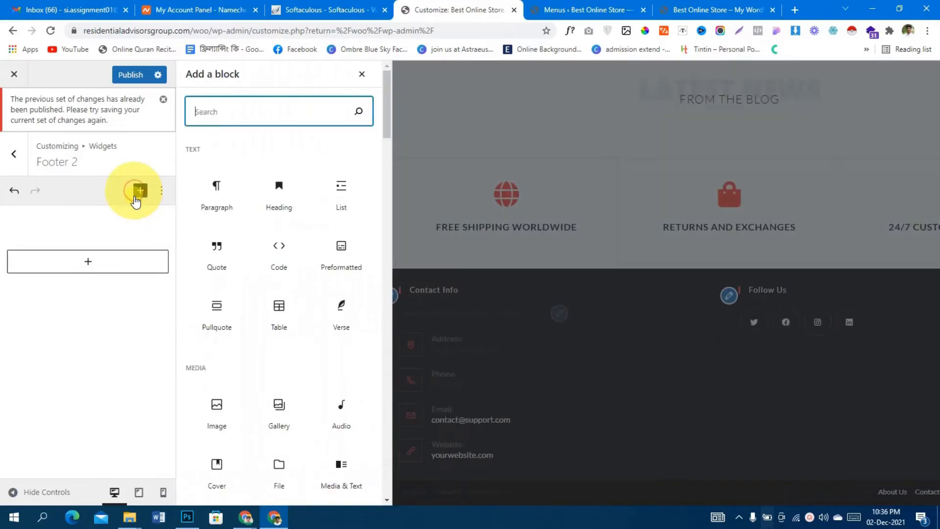
pyautogui.scroll(-6, 289, 366)
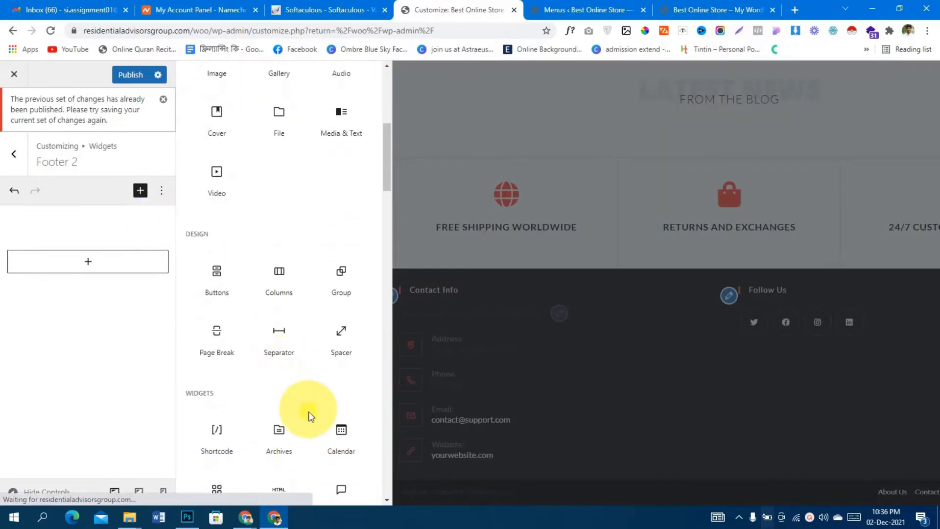
pyautogui.click(348, 331)
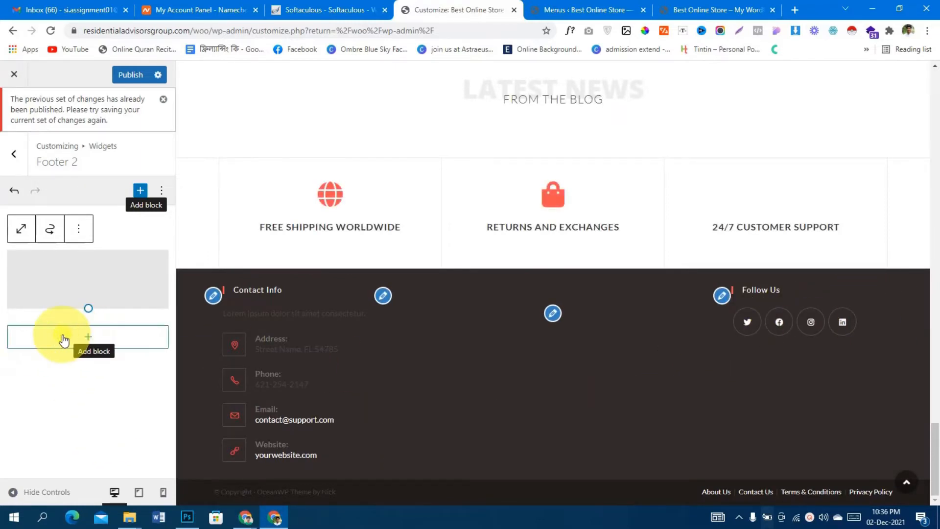
# - Publish the footer changes and return to the main list of Customizer sections
pyautogui.click(134, 75)
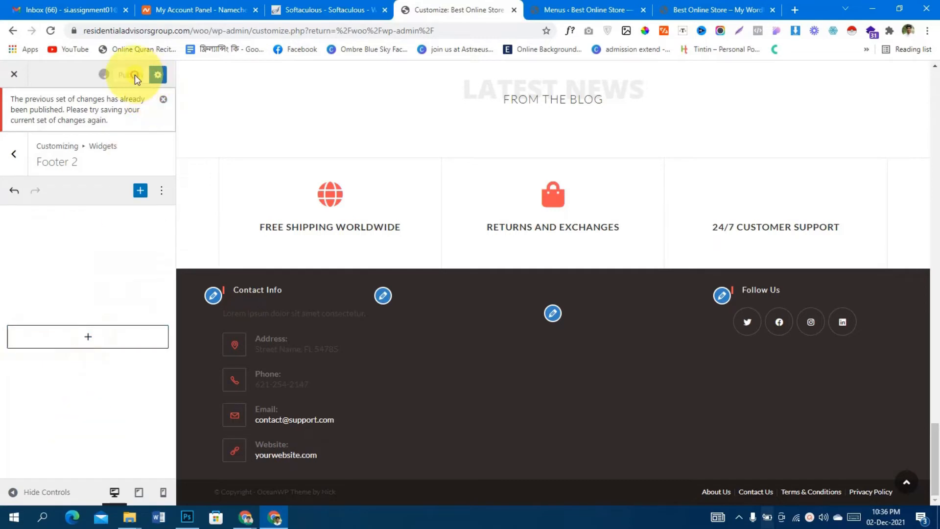
pyautogui.scroll(15, 573, 352)
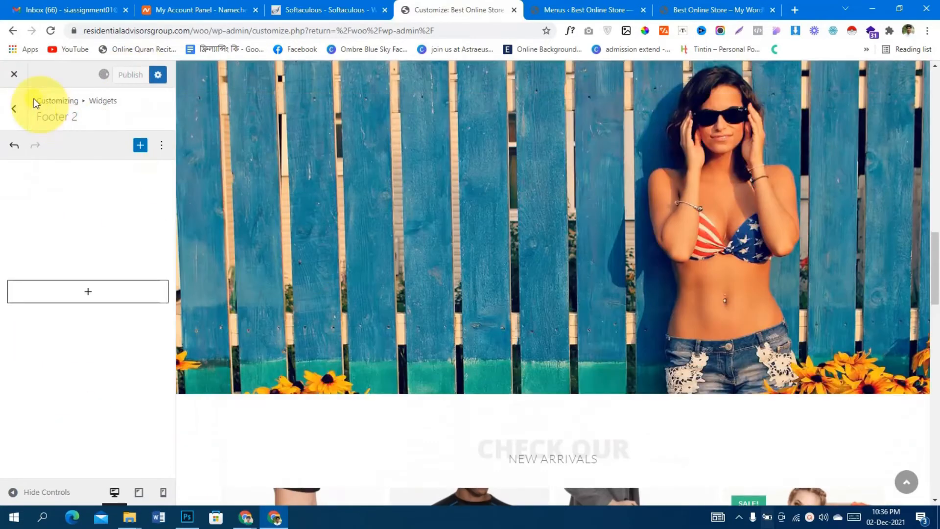
pyautogui.click(12, 115)
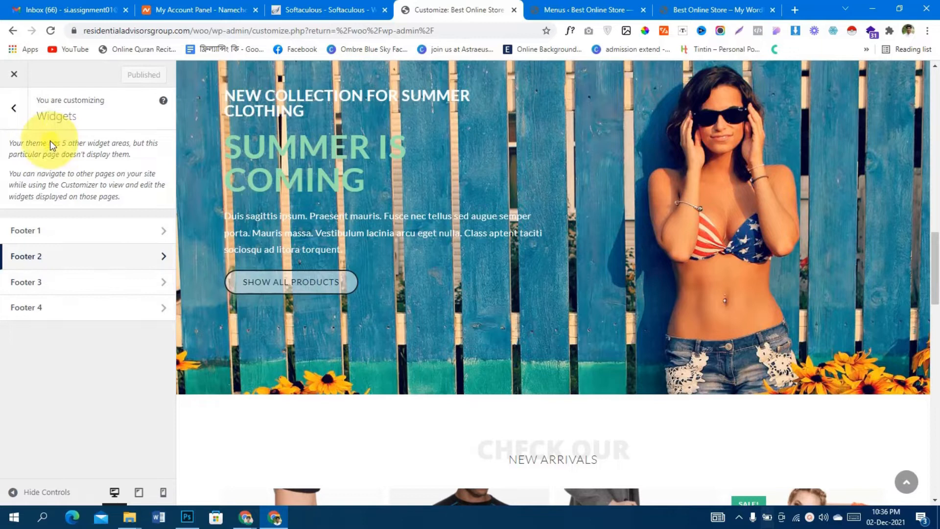
pyautogui.click(18, 118)
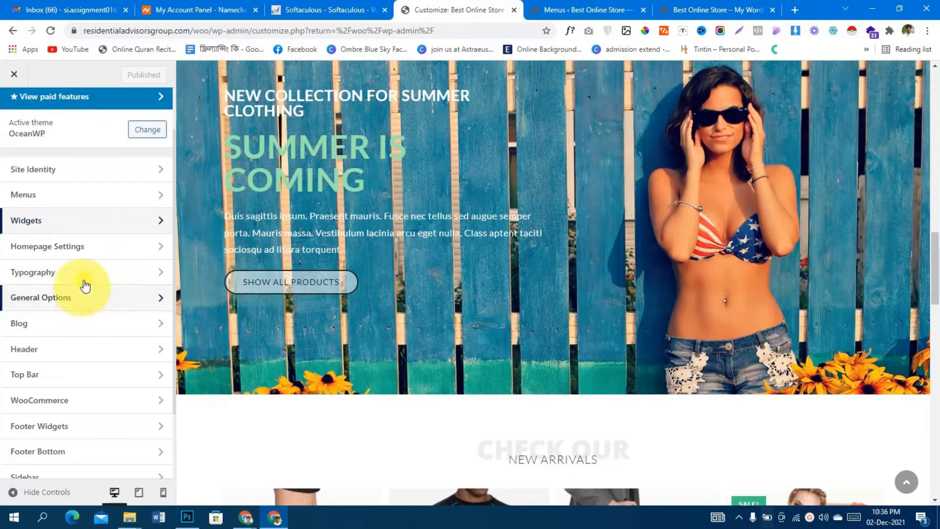
# - Examine the Typography sections, including the General font subsets and the Top Bar font settings
pyautogui.click(107, 281)
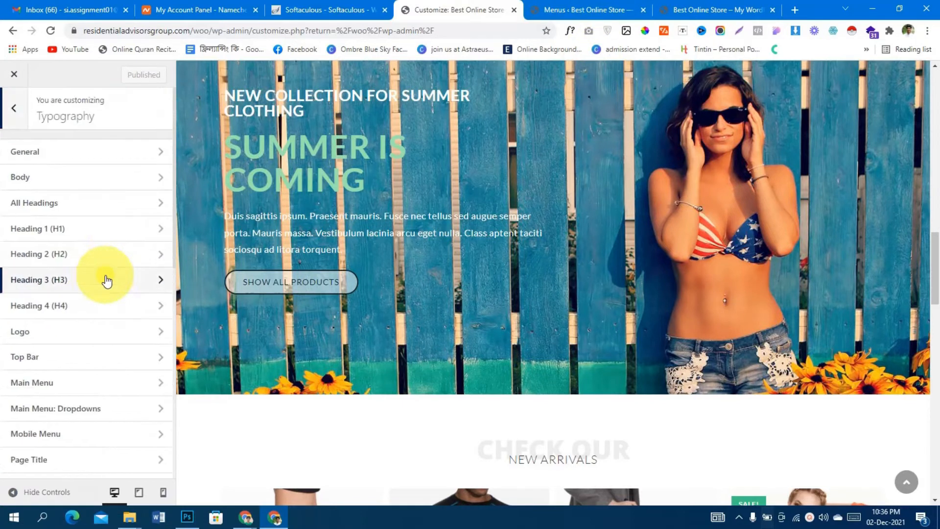
pyautogui.scroll(-8, 111, 389)
pyautogui.scroll(8, 111, 389)
pyautogui.click(132, 150)
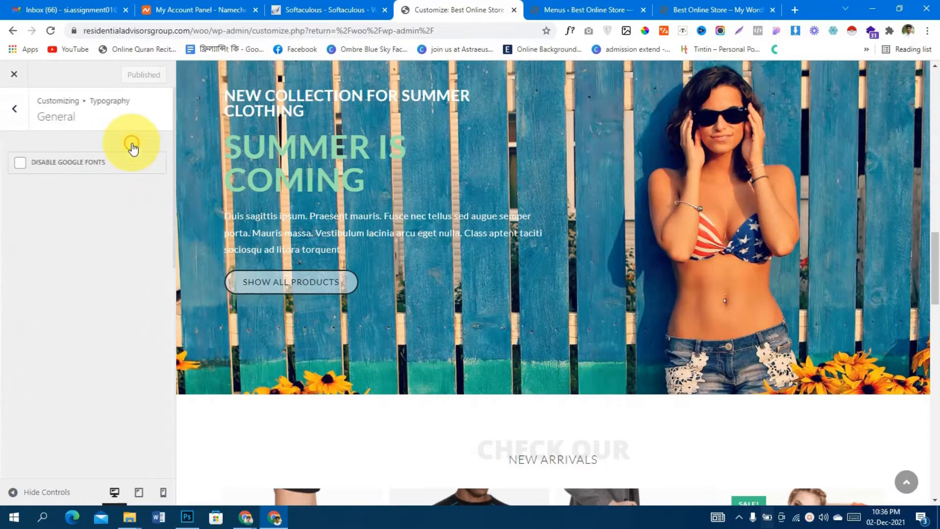
pyautogui.scroll(10, 426, 321)
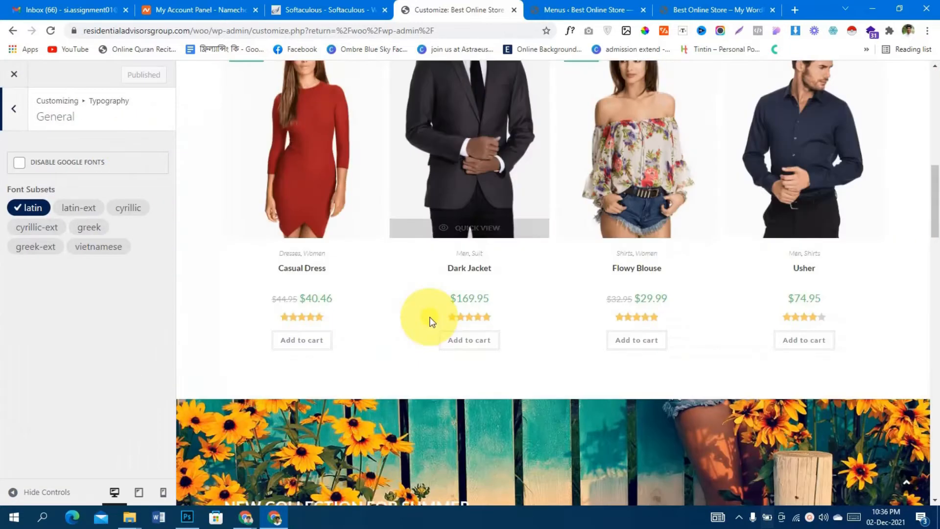
pyautogui.scroll(-10, 316, 286)
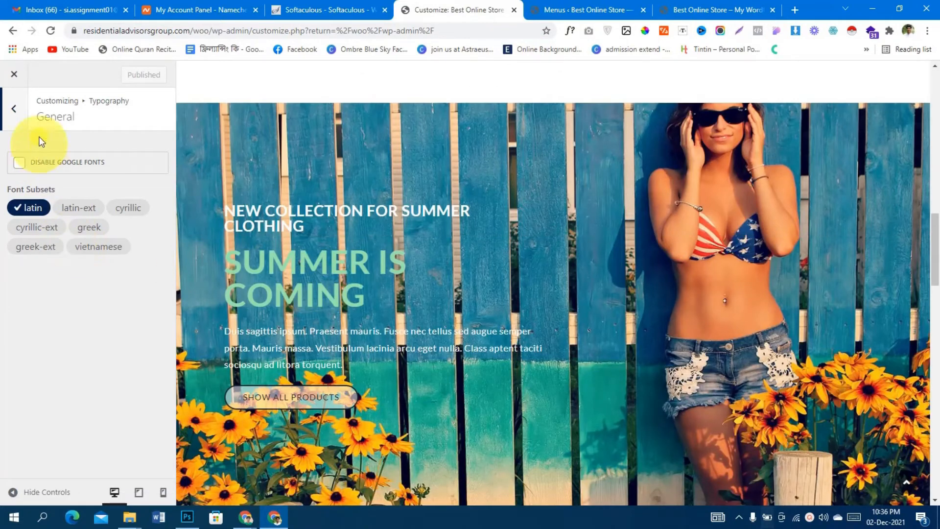
pyautogui.click(11, 113)
pyautogui.scroll(-3, 94, 314)
pyautogui.scroll(-1, 94, 321)
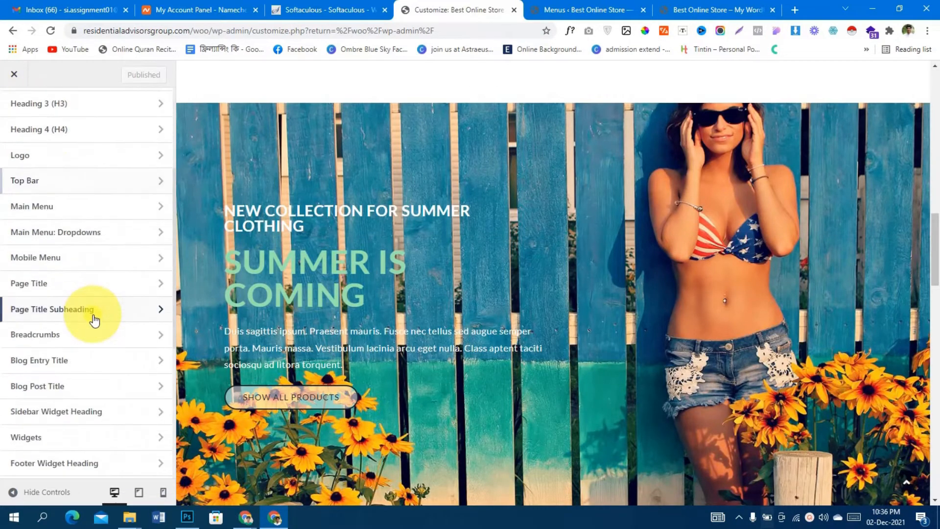
pyautogui.click(124, 191)
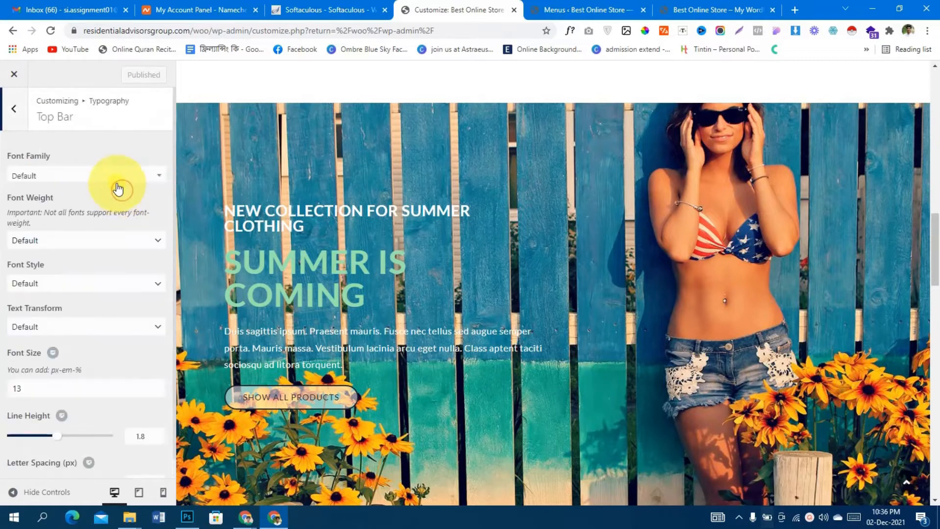
pyautogui.click(15, 101)
pyautogui.scroll(-5, 84, 346)
pyautogui.scroll(6, 87, 353)
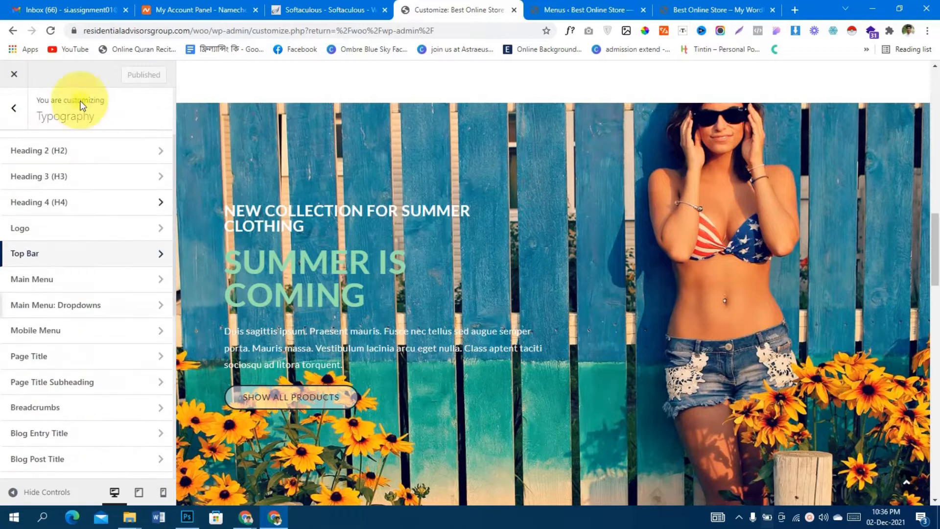
# - Review the General Styling settings within General Options, then return to the General Options list
pyautogui.click(16, 110)
pyautogui.scroll(-3, 122, 329)
pyautogui.click(146, 216)
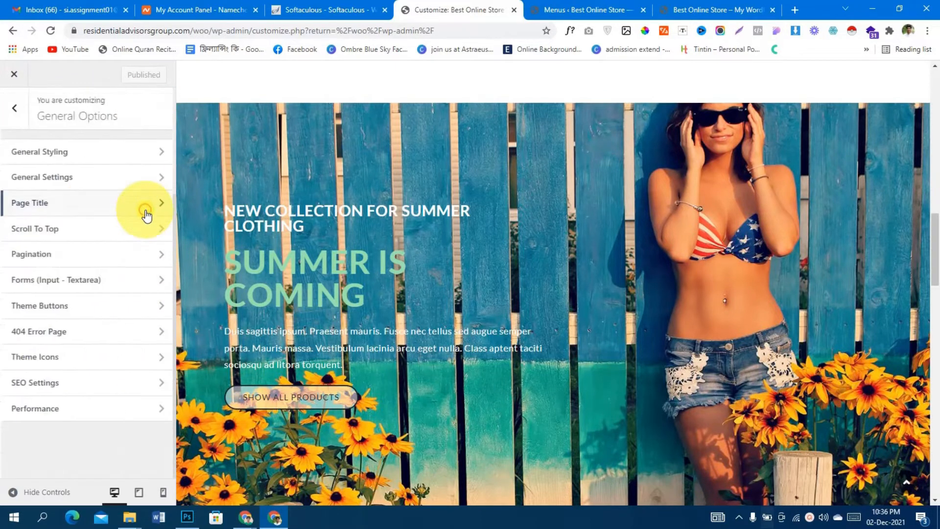
pyautogui.click(150, 155)
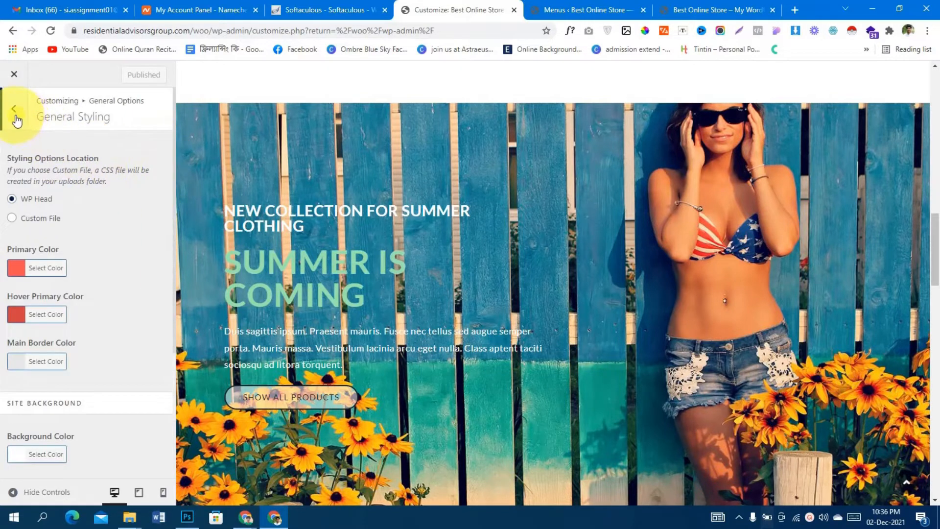
pyautogui.click(15, 117)
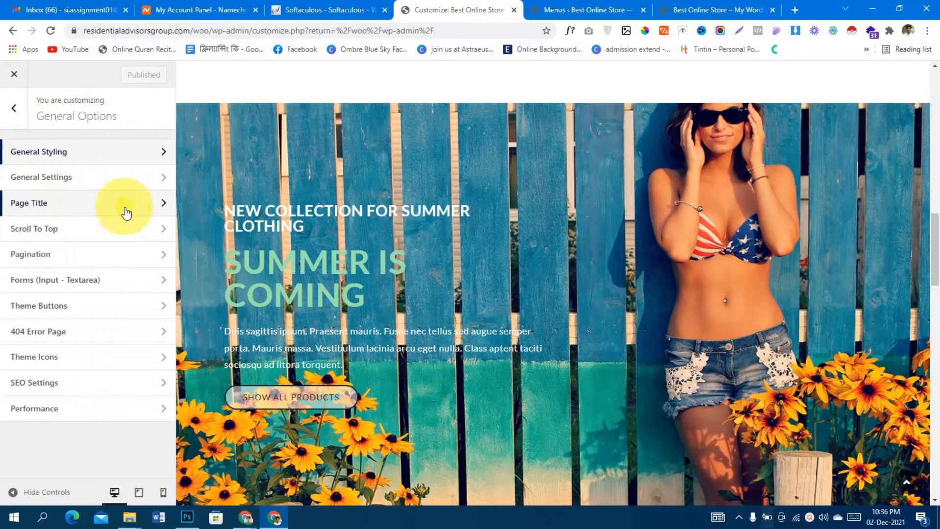
# - Set the Scroll To Top arrow icon to the double upward chevron and return to General Options
pyautogui.click(116, 229)
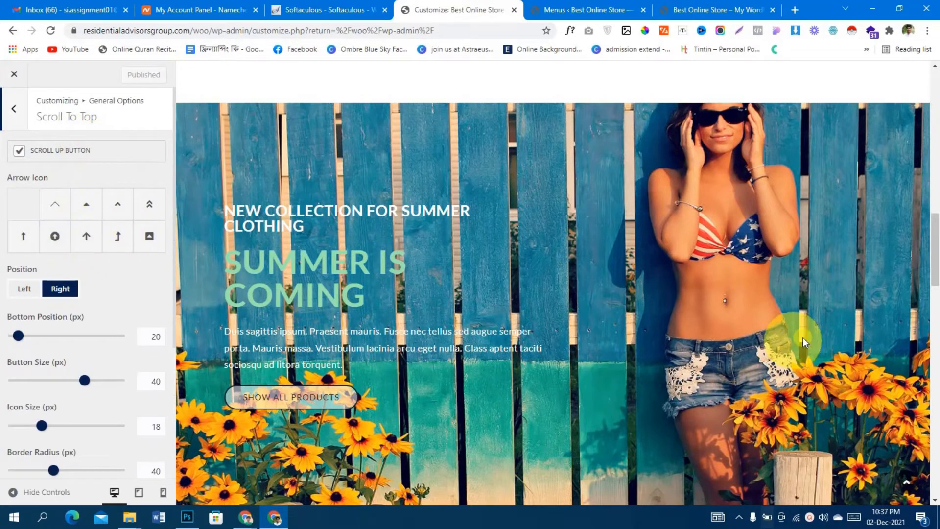
pyautogui.scroll(-5, 803, 343)
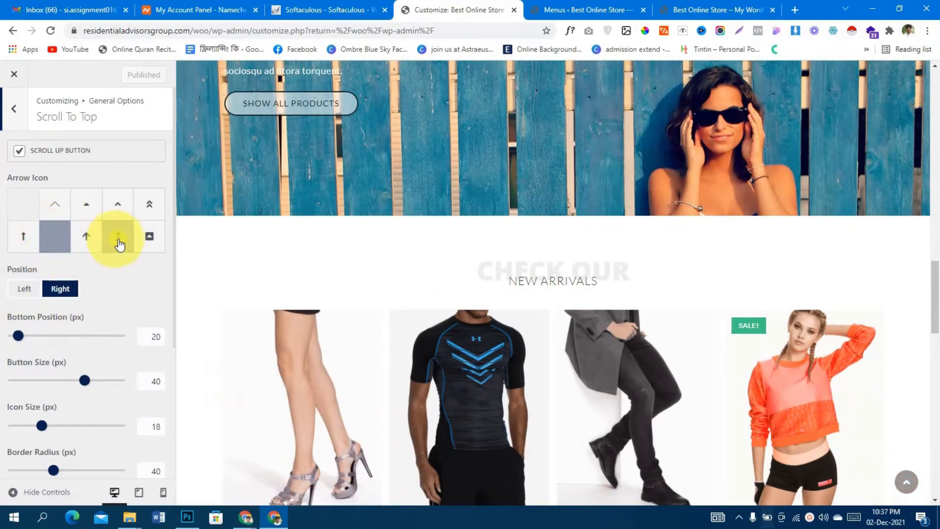
pyautogui.click(146, 240)
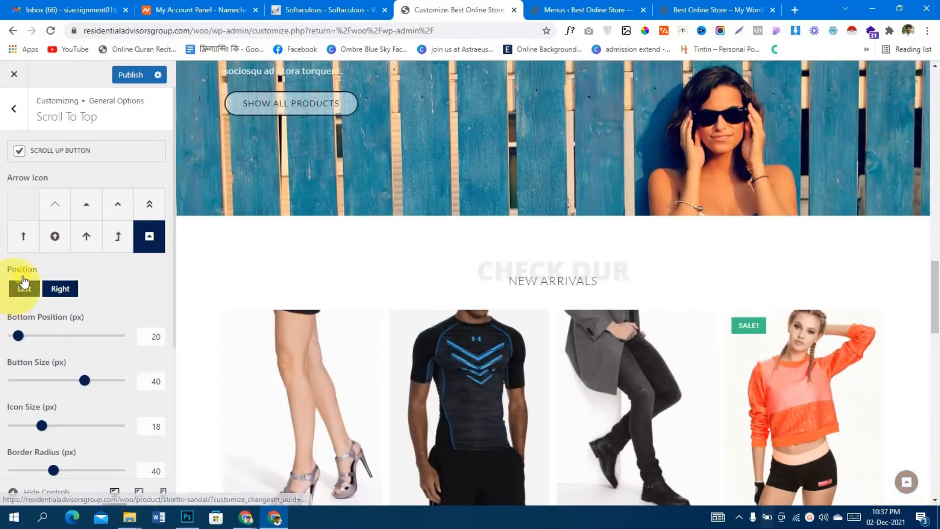
pyautogui.click(149, 204)
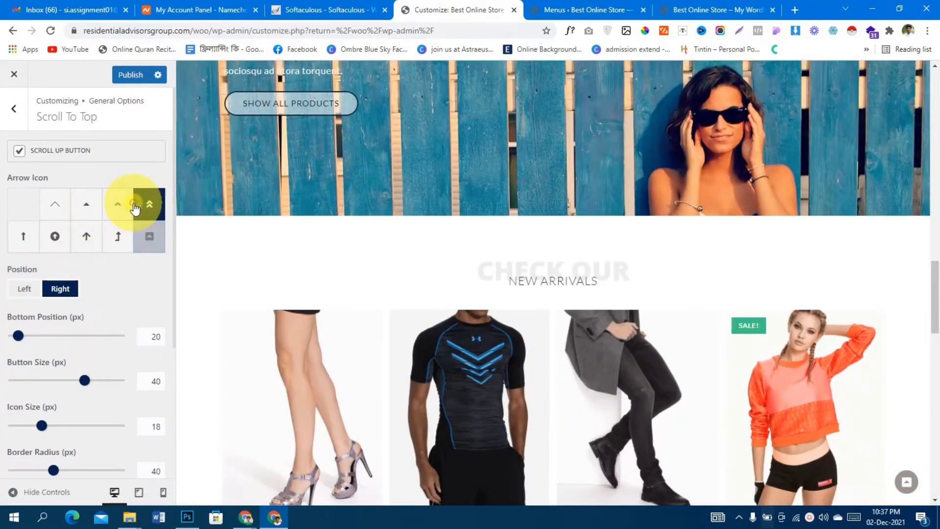
pyautogui.scroll(-2, 43, 154)
pyautogui.scroll(2, 24, 161)
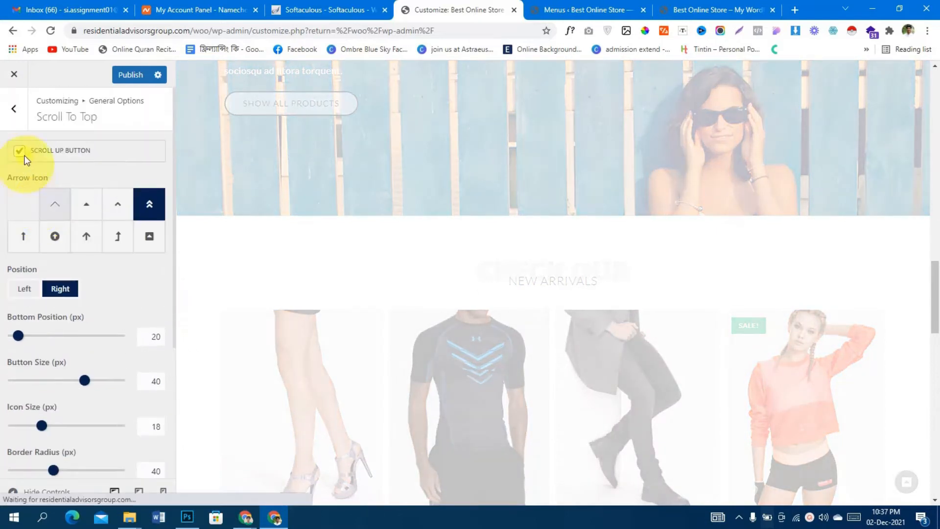
pyautogui.click(15, 111)
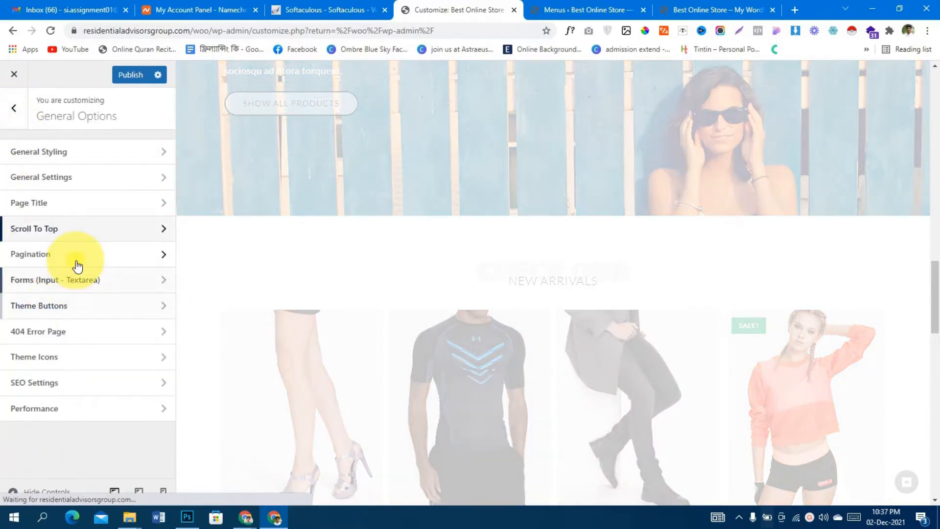
# - Open the Shop menu's Full Width page in a new tab and reload it without the customize parameters in its address
pyautogui.scroll(15, 548, 284)
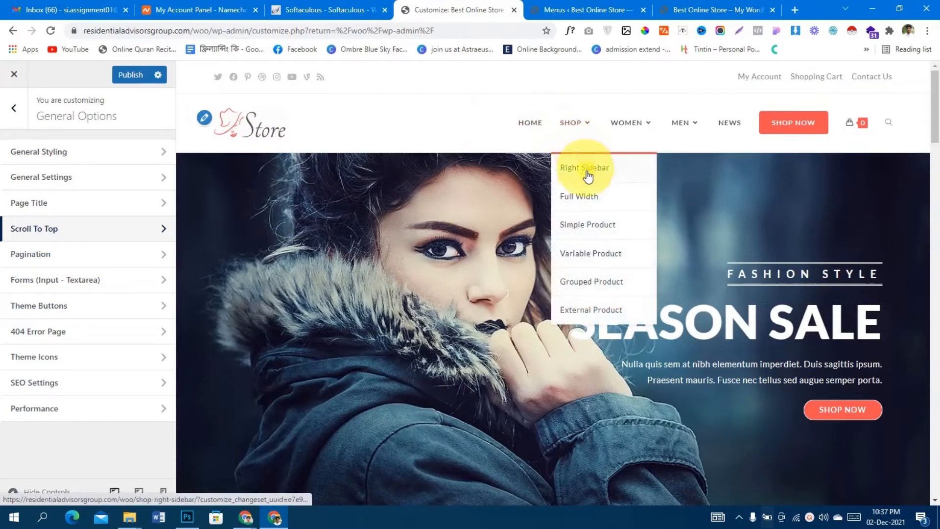
pyautogui.moveTo(619, 135)
pyautogui.moveTo(584, 168)
pyautogui.click(584, 206)
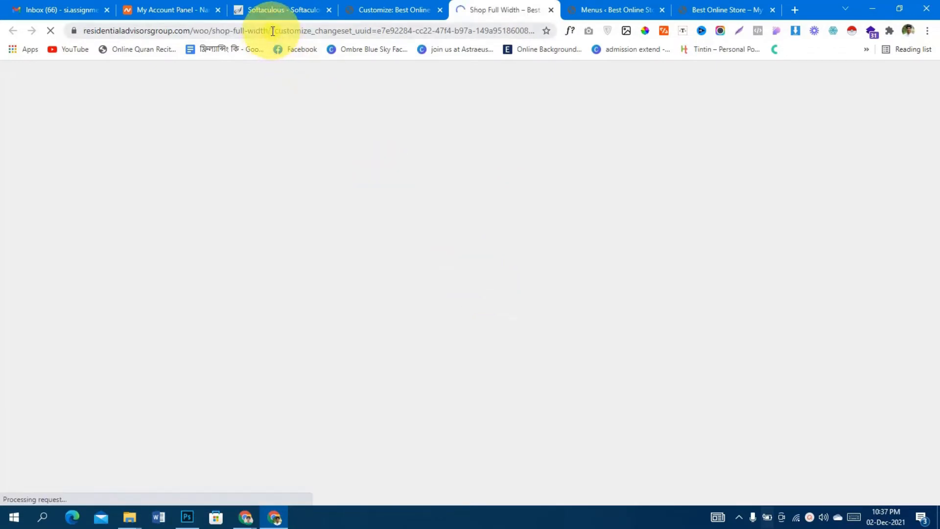
pyautogui.moveTo(264, 30); pyautogui.dragTo(938, 44)
pyautogui.press('Delete')
pyautogui.press('Return')
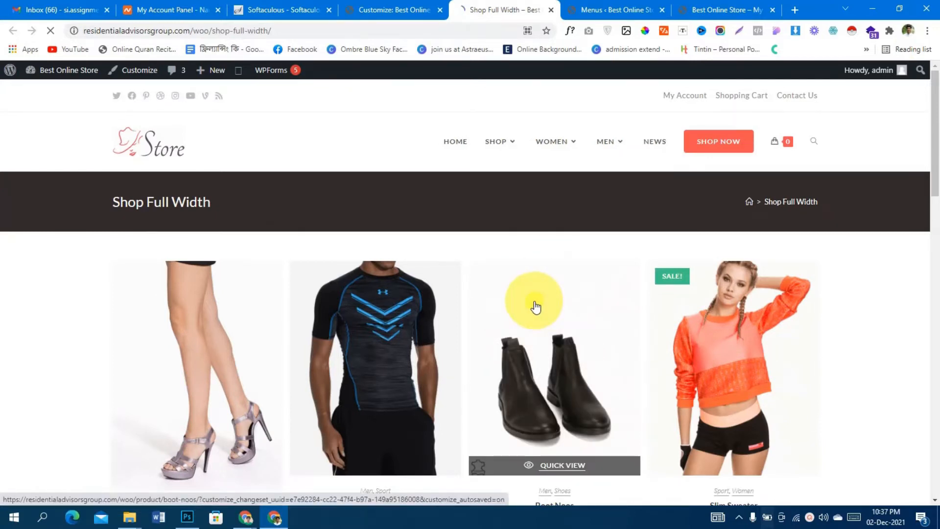
# - Look through the Shop Full Width products, then open the News page and examine its blog layout and footer
pyautogui.scroll(-3, 536, 307)
pyautogui.scroll(3, 536, 307)
pyautogui.scroll(-12, 536, 307)
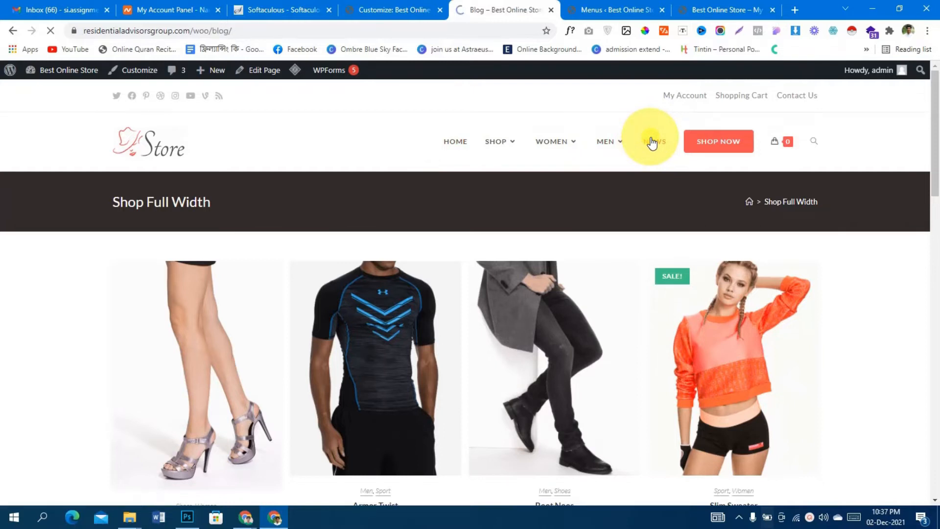
pyautogui.scroll(-20, 616, 228)
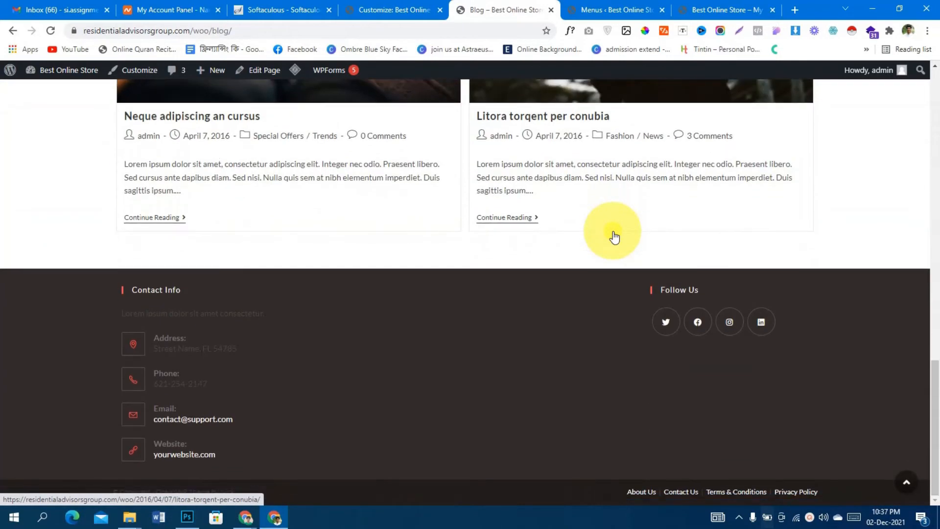
pyautogui.scroll(6, 540, 264)
pyautogui.scroll(13, 540, 263)
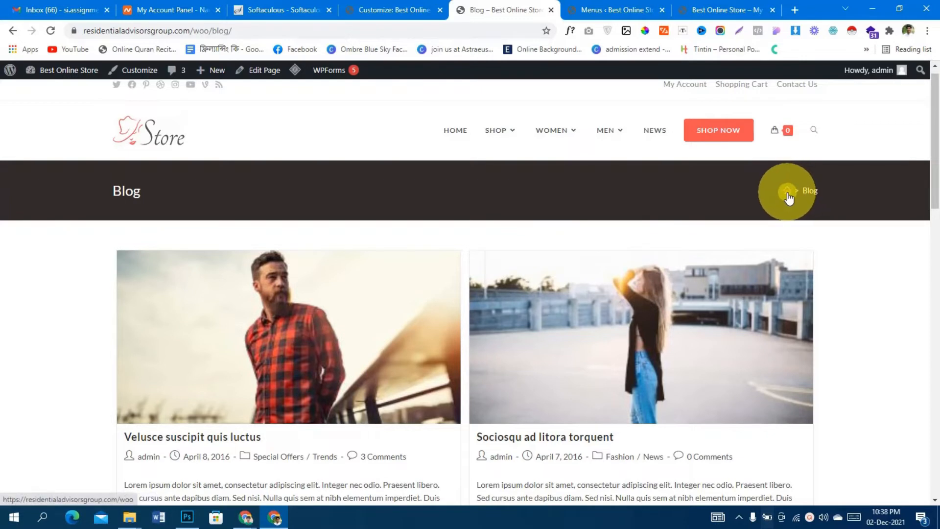
# - Return to the Customizer, leave General Options and look through the element sections listed under Typography
pyautogui.click(373, 9)
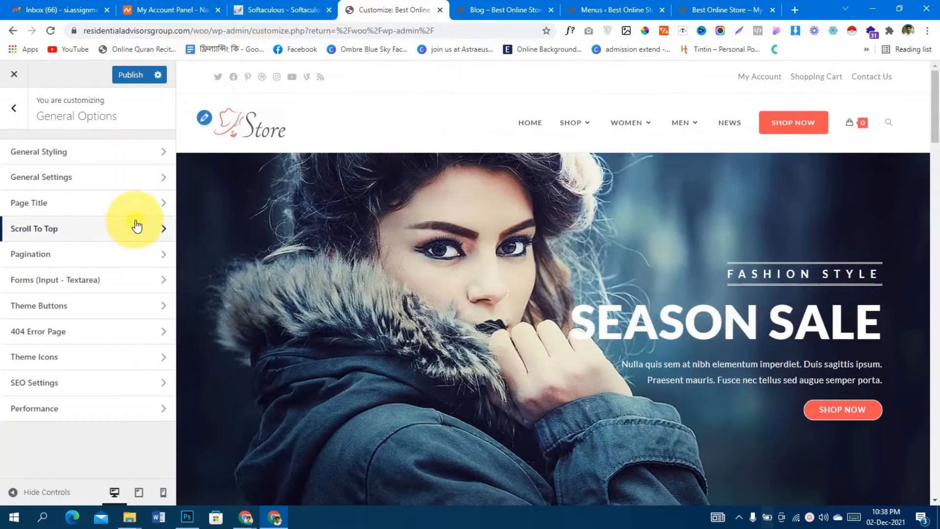
pyautogui.click(21, 121)
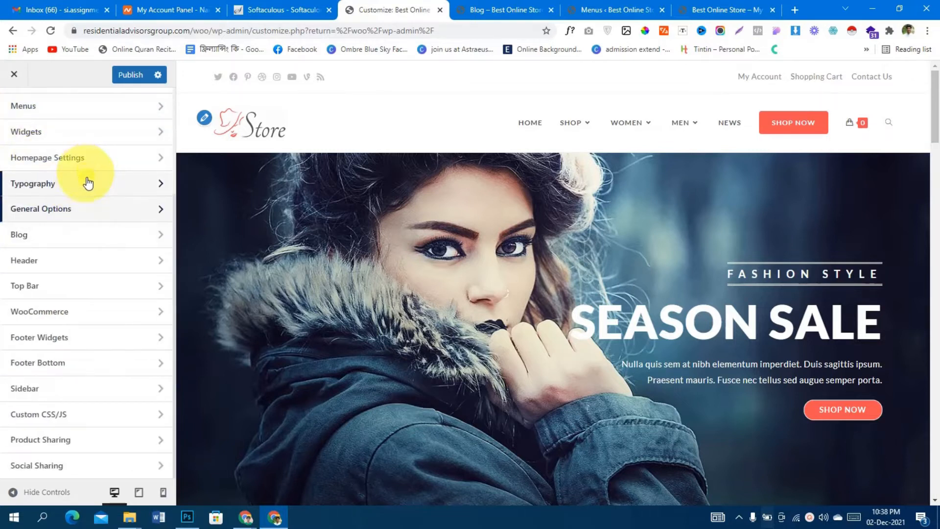
pyautogui.click(88, 183)
pyautogui.scroll(-2, 93, 247)
pyautogui.scroll(-3, 94, 254)
pyautogui.scroll(-4, 110, 257)
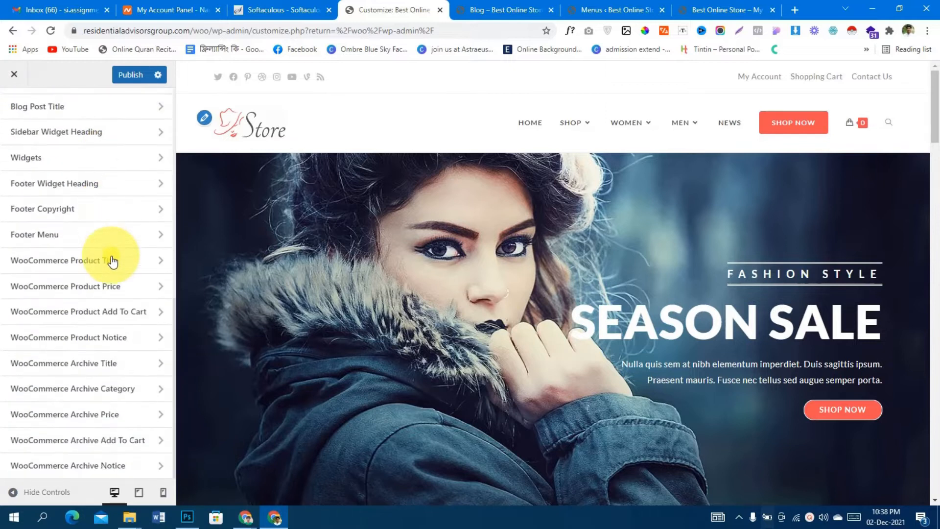
pyautogui.scroll(8, 149, 336)
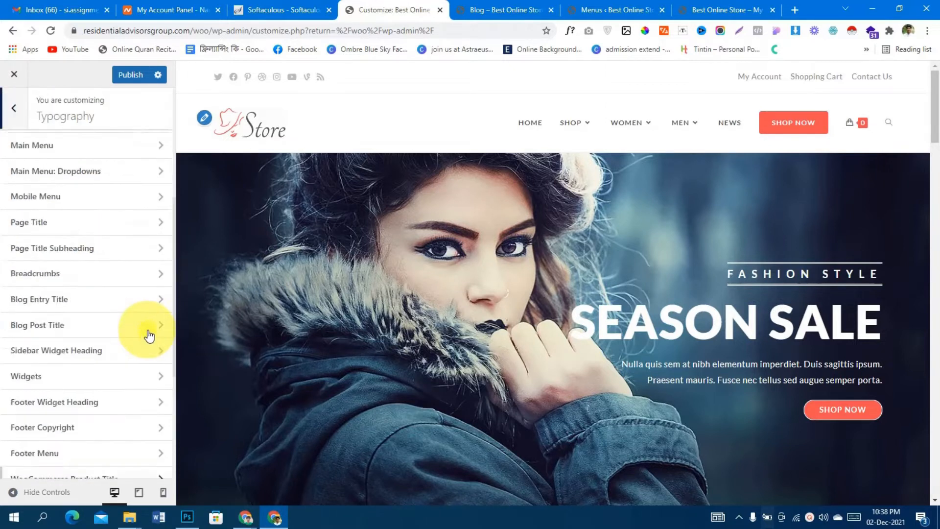
pyautogui.scroll(2, 149, 336)
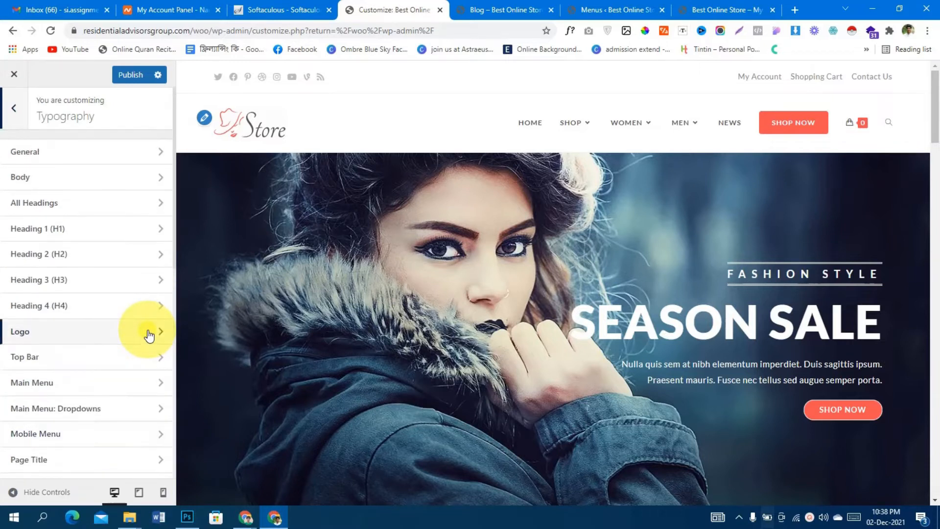
# - Open a new tab next to the Customizer and search Google for "bootcamp for page"
pyautogui.click(408, 9)
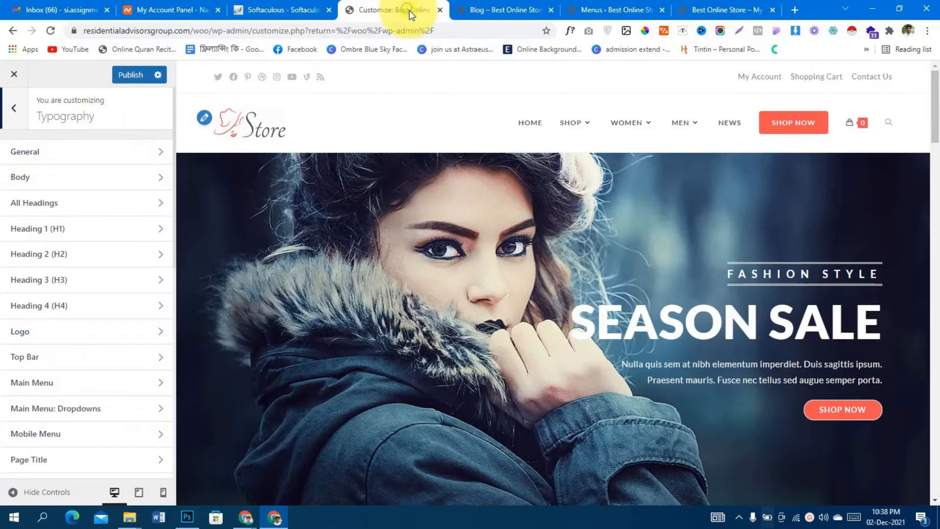
pyautogui.rightClick(409, 12)
pyautogui.click(416, 17)
pyautogui.write('b')
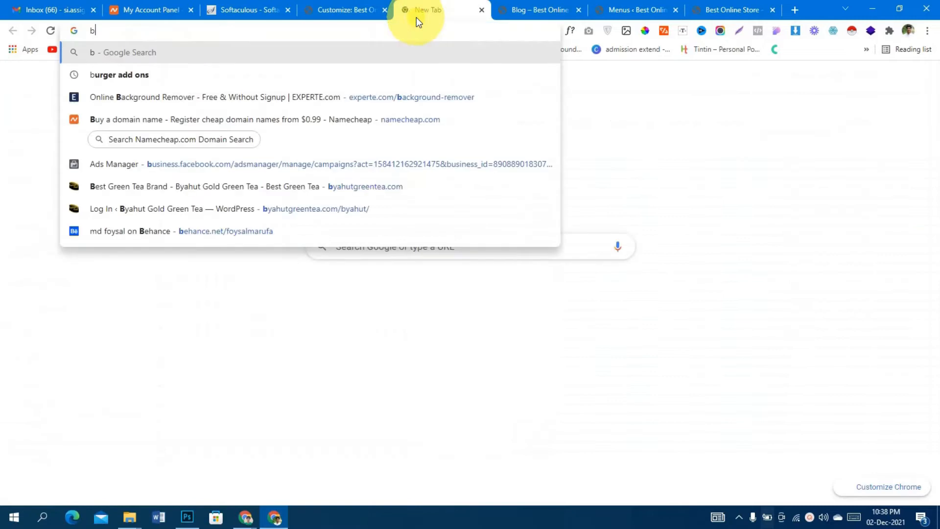
pyautogui.write('orcamp')
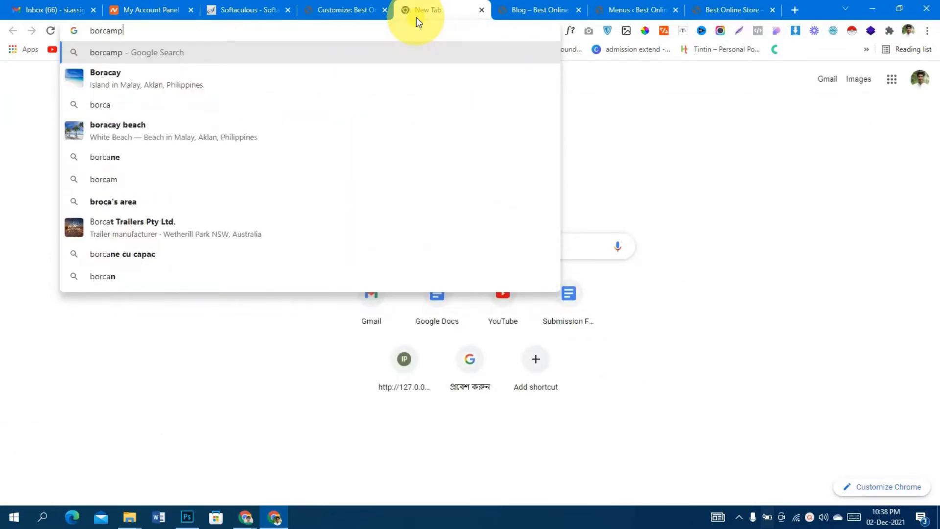
pyautogui.press('Down')
pyautogui.write('for')
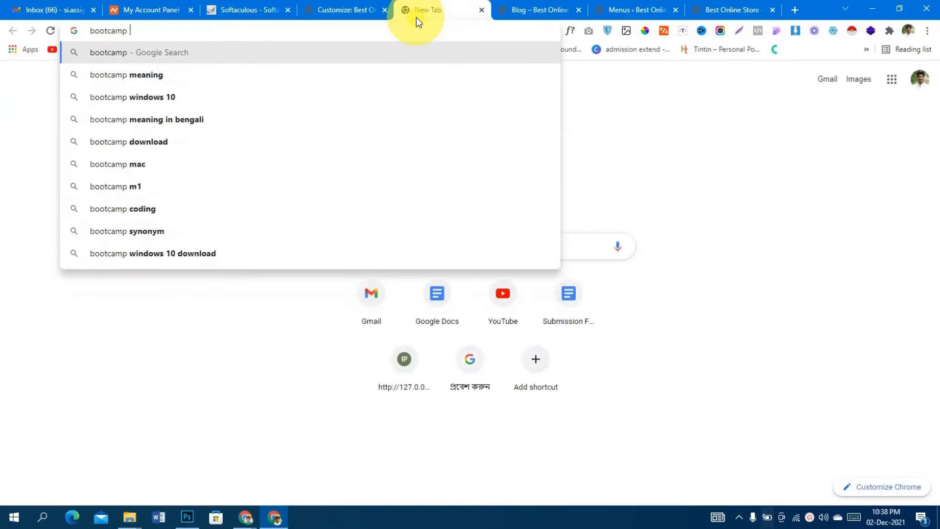
pyautogui.write(' page')
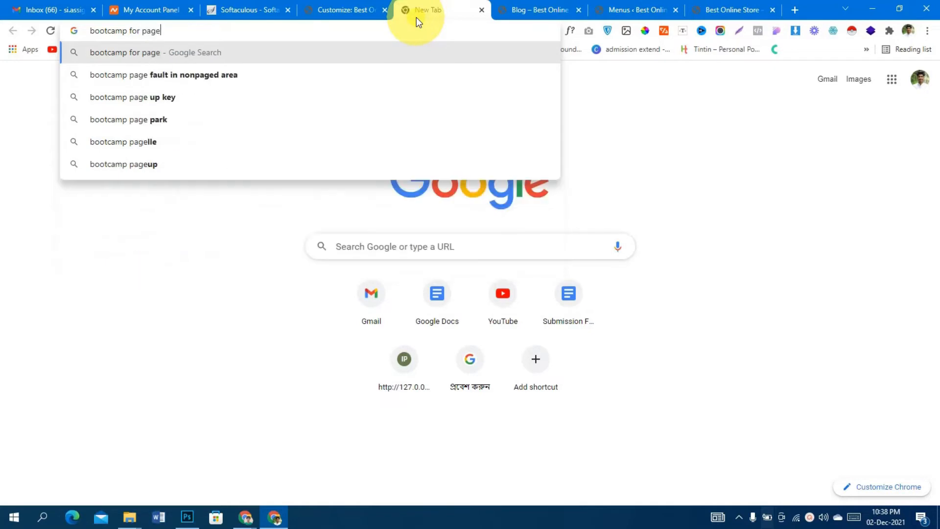
pyautogui.press('Return')
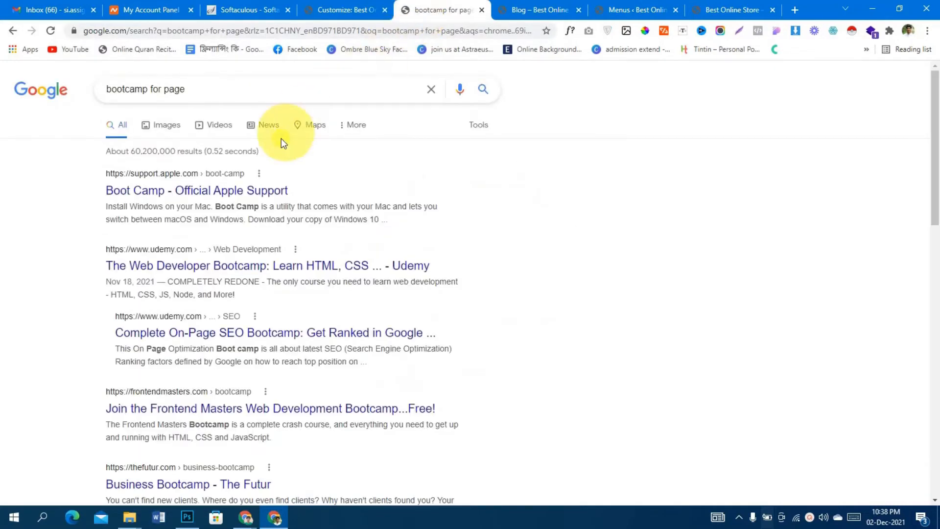
# - Search Google for "bockcamp in web page", then correct the query to "backcamp in web page" and search again
pyautogui.moveTo(202, 88); pyautogui.dragTo(129, 87)
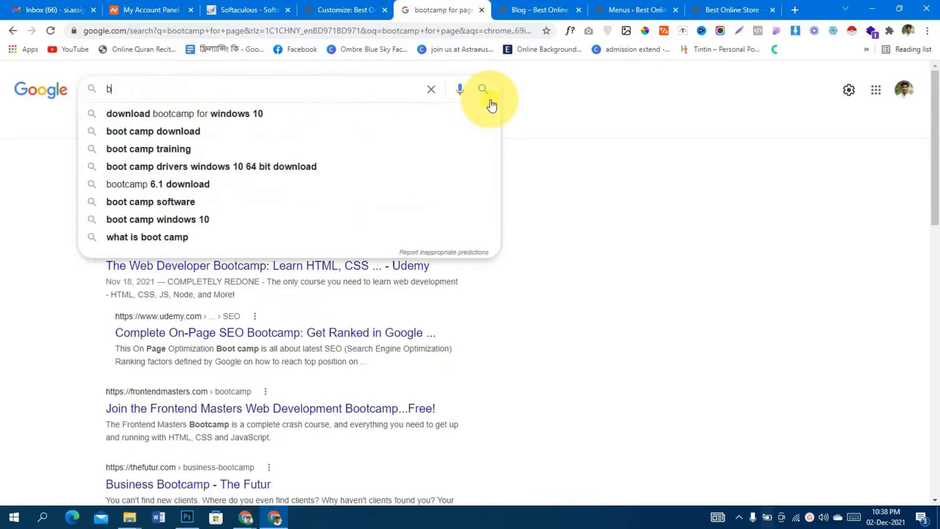
pyautogui.write('o')
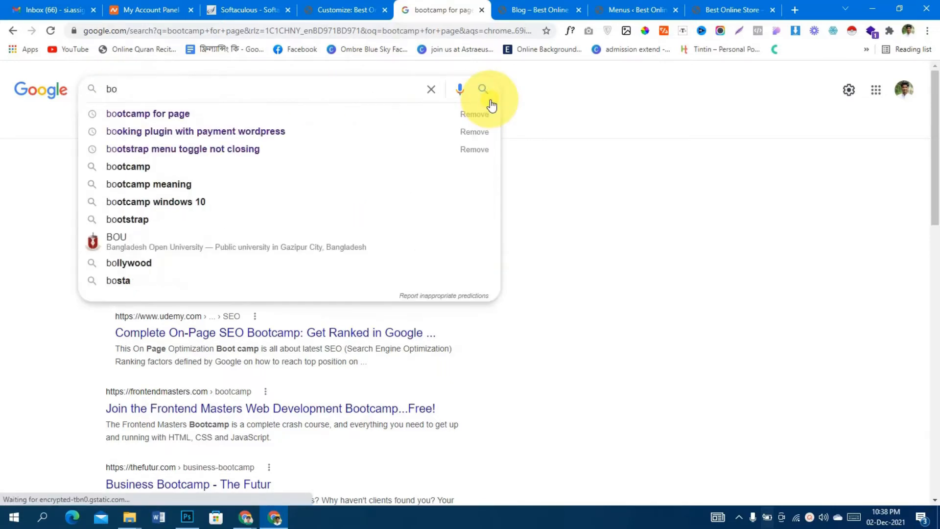
pyautogui.write('ckcamp')
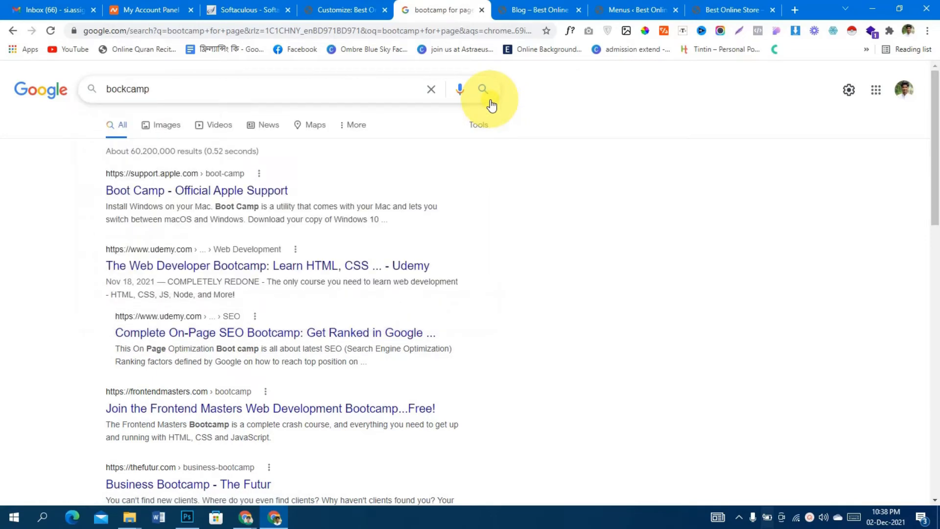
pyautogui.write(' in')
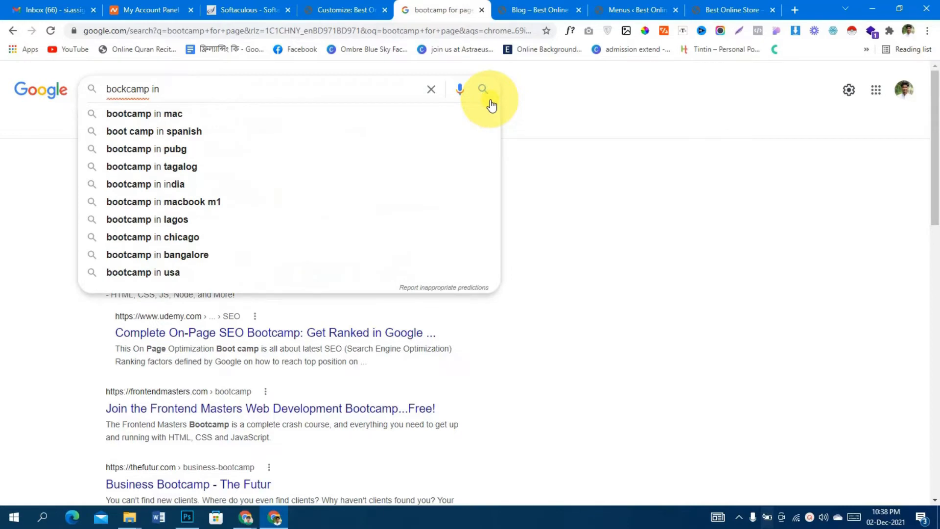
pyautogui.write('eb ')
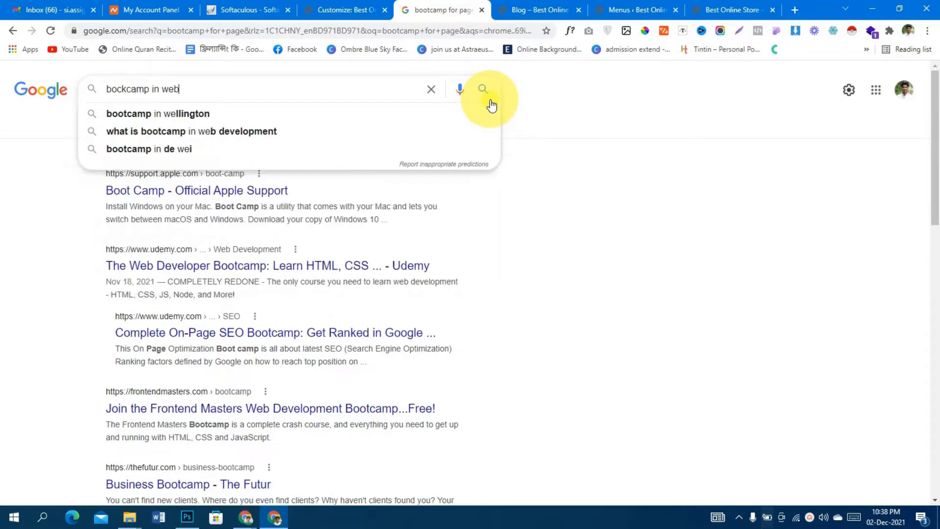
pyautogui.write('page')
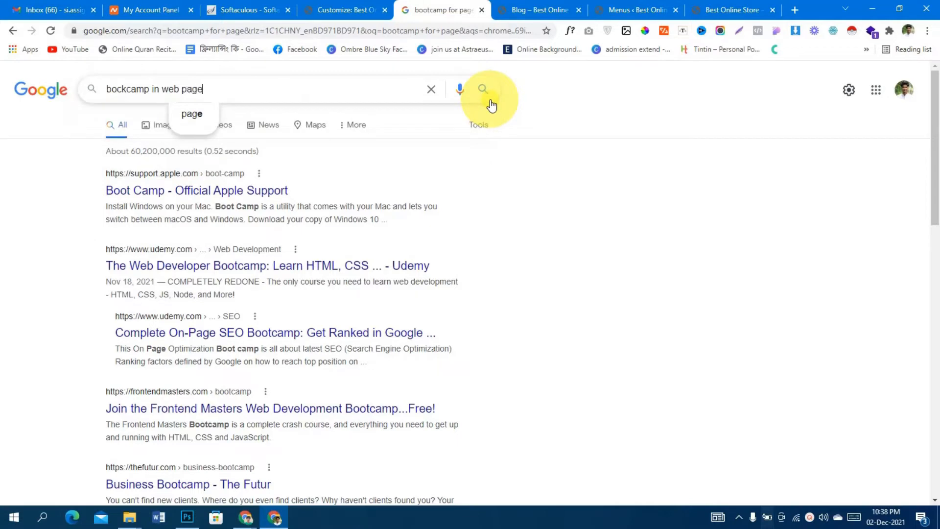
pyautogui.click(491, 102)
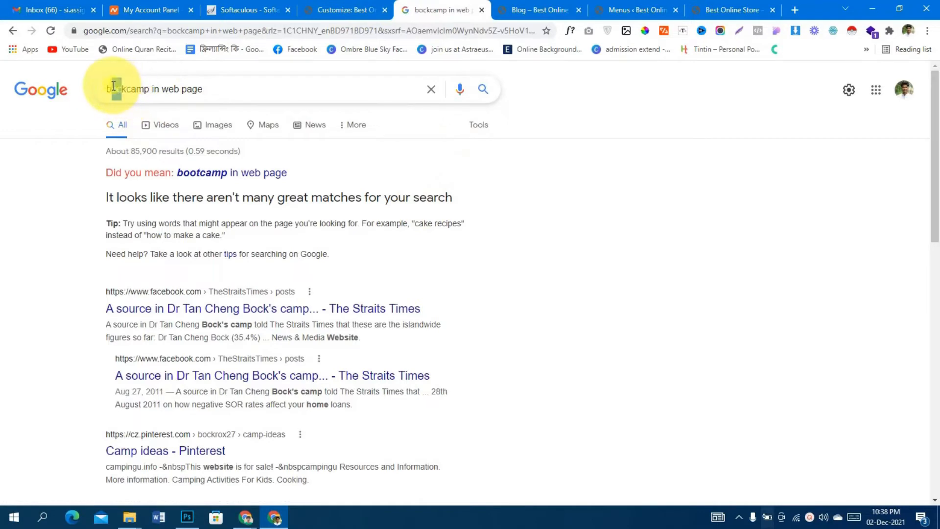
pyautogui.write('c')
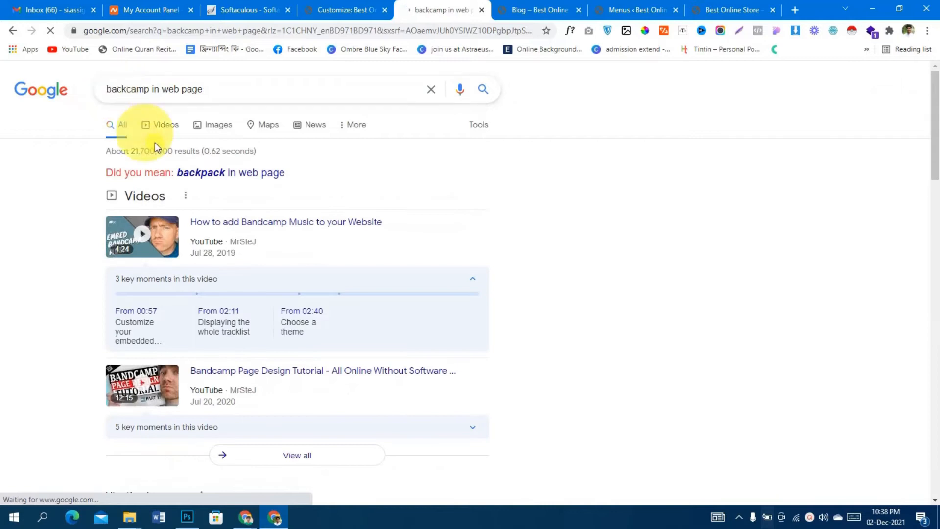
# - Look for the Breadcrumbs entry in the Customizer's Typography list and check the breadcrumb trail on the Blog page
pyautogui.click(380, 10)
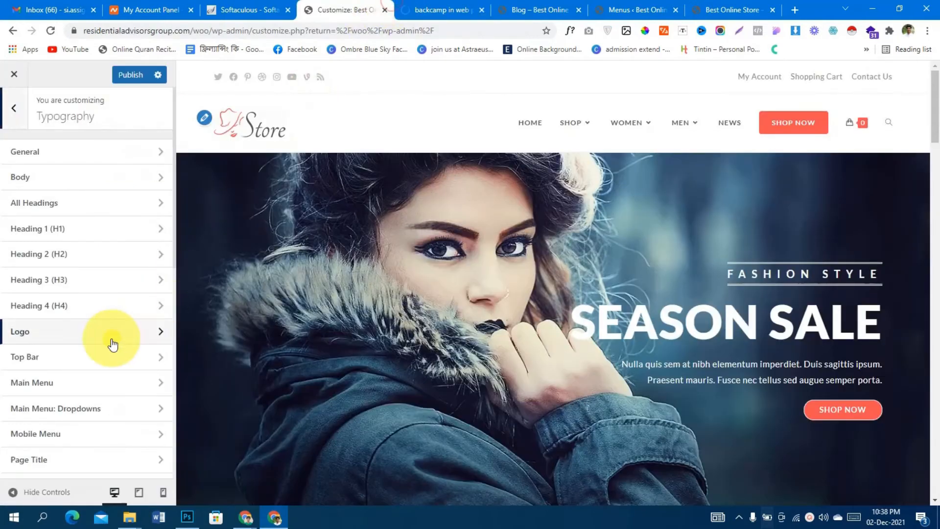
pyautogui.scroll(-5, 111, 338)
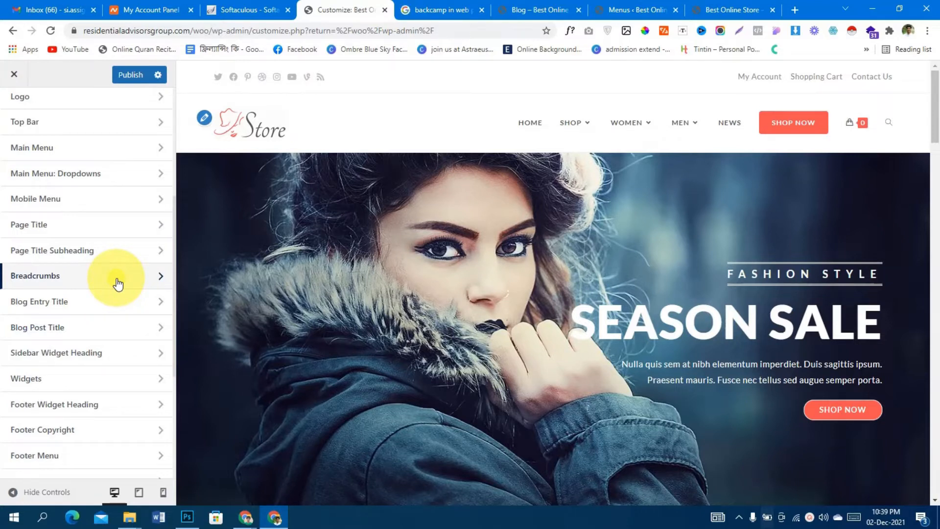
pyautogui.click(539, 10)
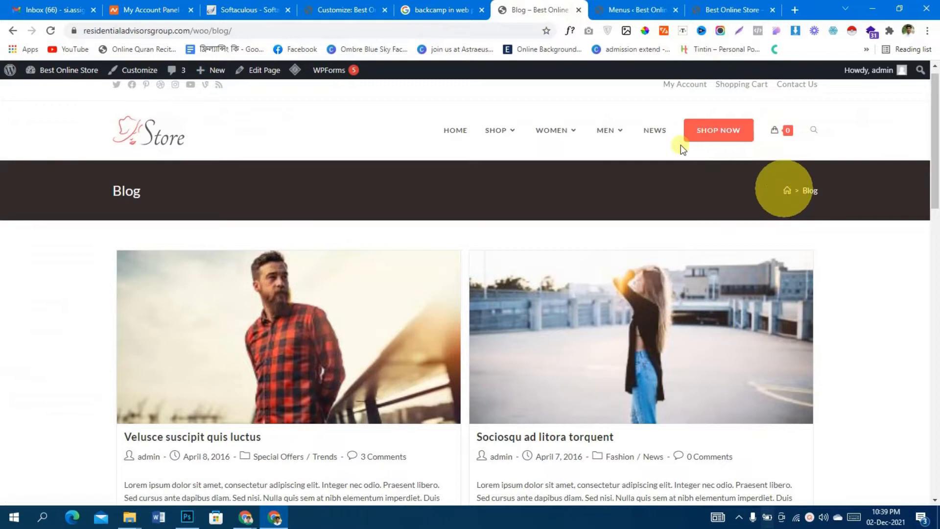
pyautogui.click(327, 6)
# - Replace the Google query with "breadcrump" and run the search
pyautogui.click(407, 10)
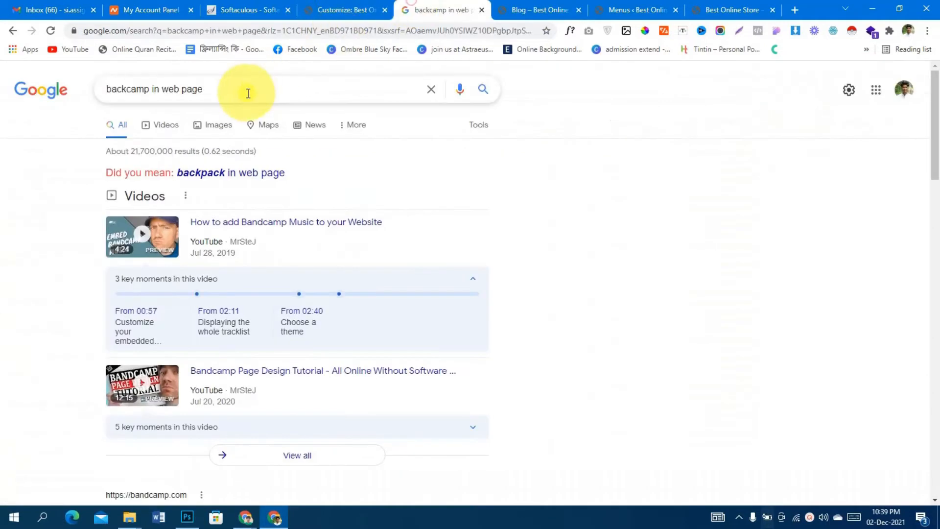
pyautogui.moveTo(231, 88); pyautogui.dragTo(3, 102)
pyautogui.write('bre')
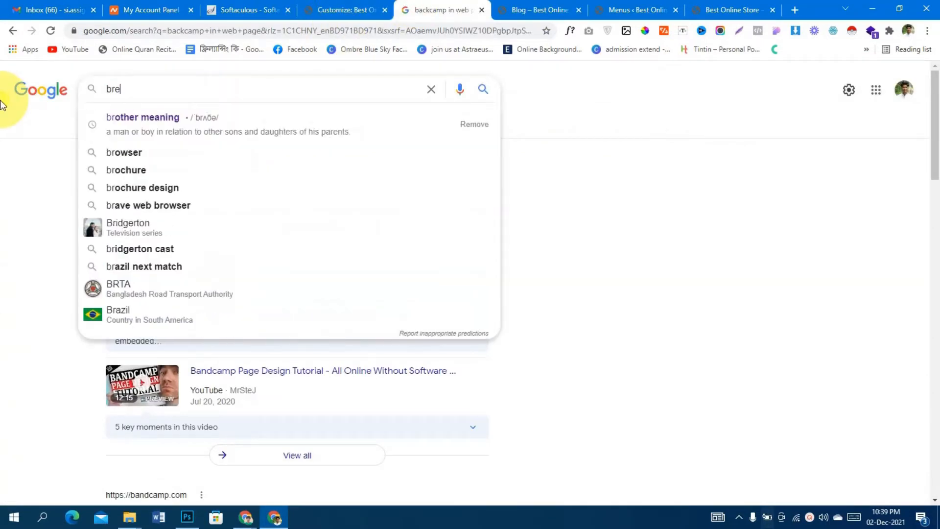
pyautogui.write('acrup')
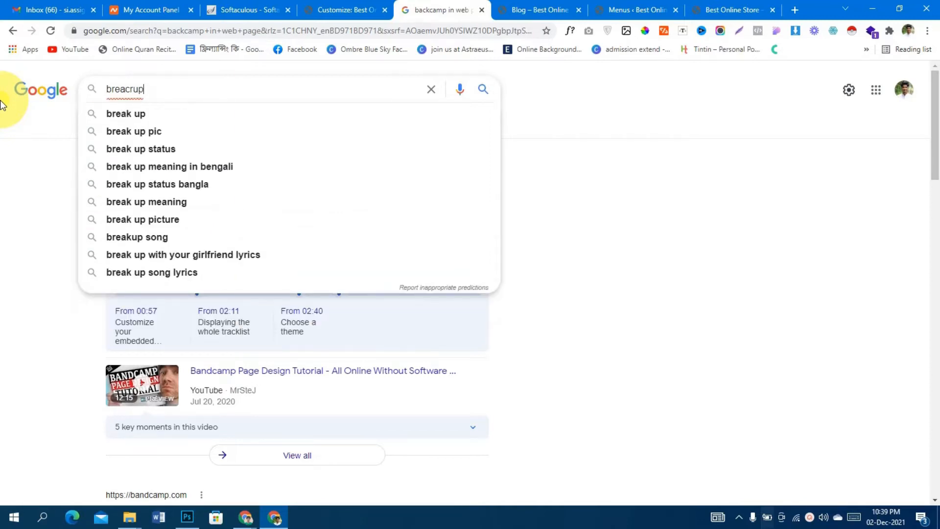
pyautogui.press('BackSpace')
pyautogui.press('BackSpace')
pyautogui.press('BackSpace')
pyautogui.press('BackSpace')
pyautogui.write('dcrump')
pyautogui.press('Return')
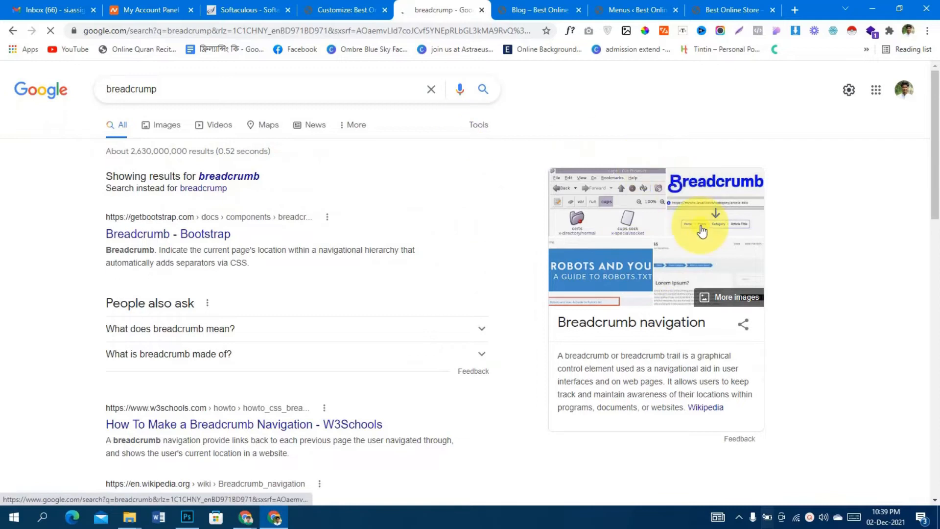
# - Return to the Customizer, leave Typography and review the Header Media settings within Header
pyautogui.click(324, 9)
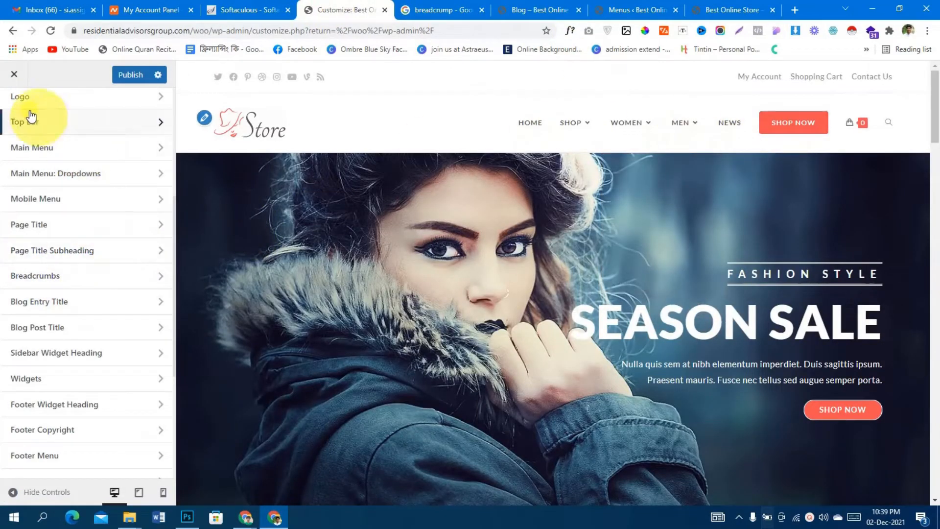
pyautogui.scroll(5, 19, 181)
pyautogui.click(17, 115)
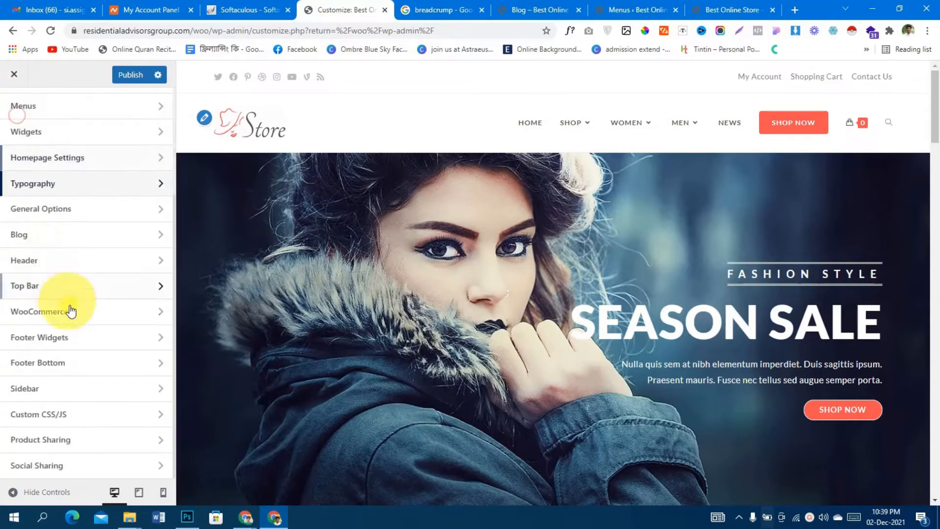
pyautogui.click(140, 262)
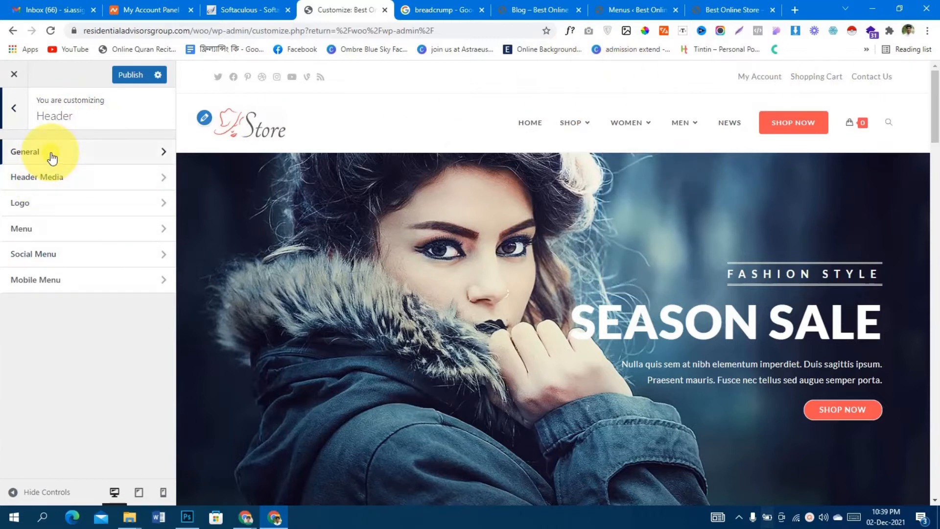
pyautogui.click(83, 183)
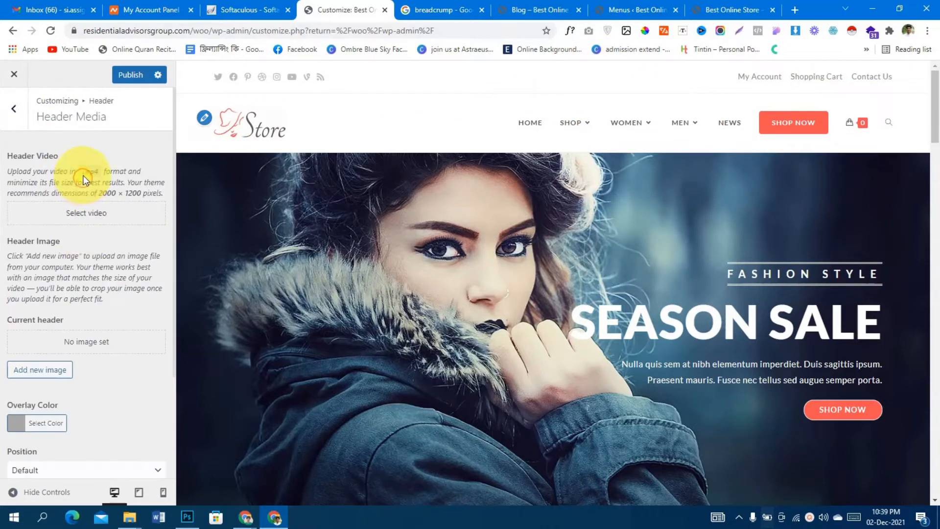
pyautogui.scroll(-3, 102, 220)
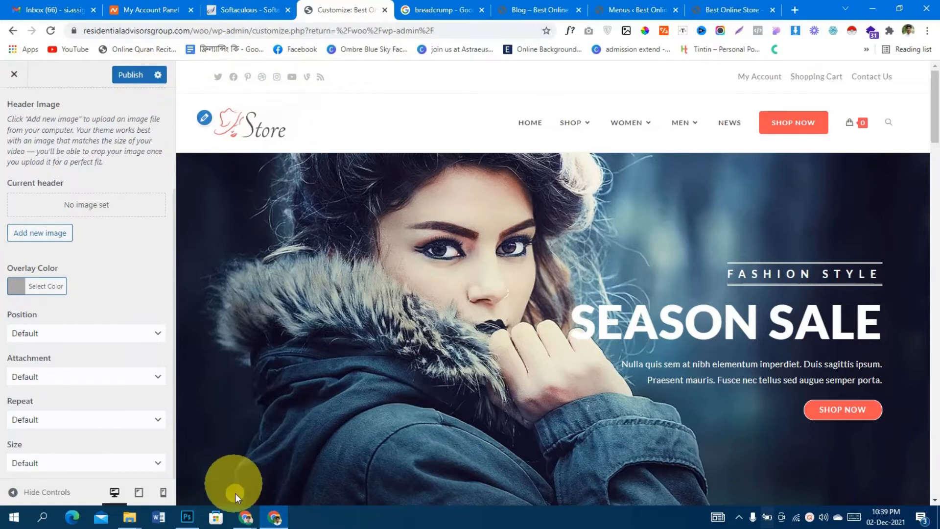
# - Admit the waiting participant in the Google Meet call, then go back to the Customizer's Header section list
pyautogui.click(244, 519)
pyautogui.click(191, 457)
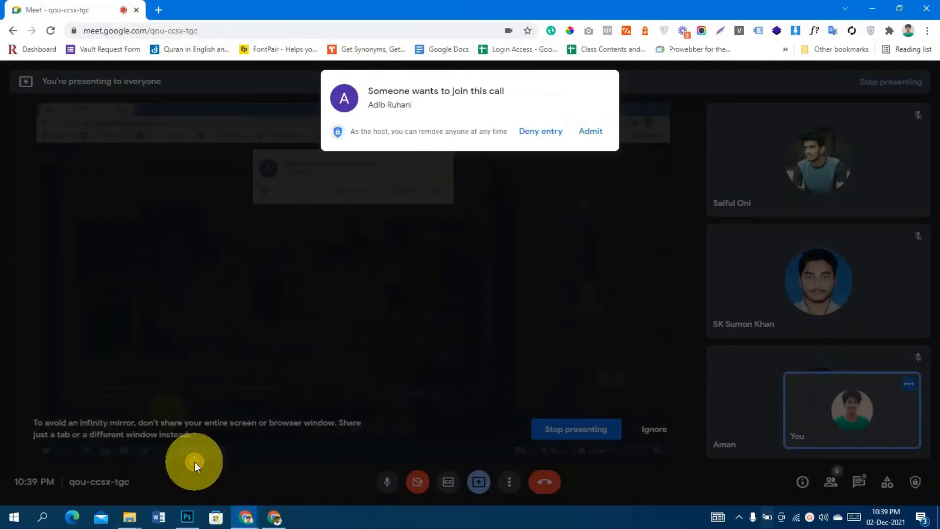
pyautogui.click(591, 131)
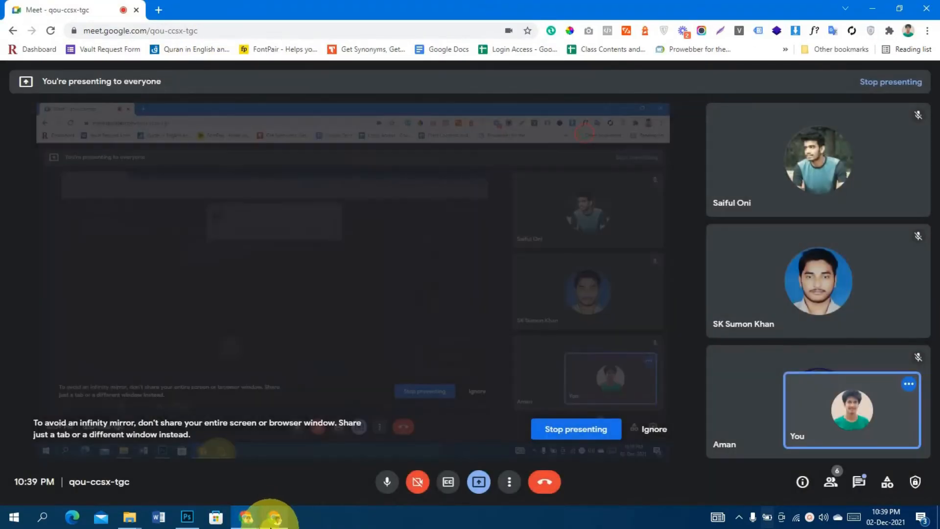
pyautogui.click(276, 519)
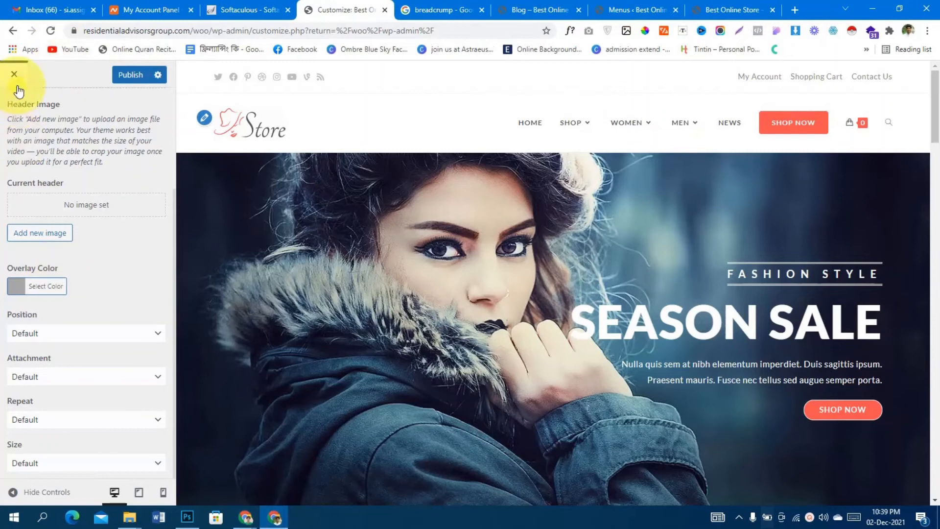
pyautogui.scroll(3, 19, 91)
pyautogui.click(12, 104)
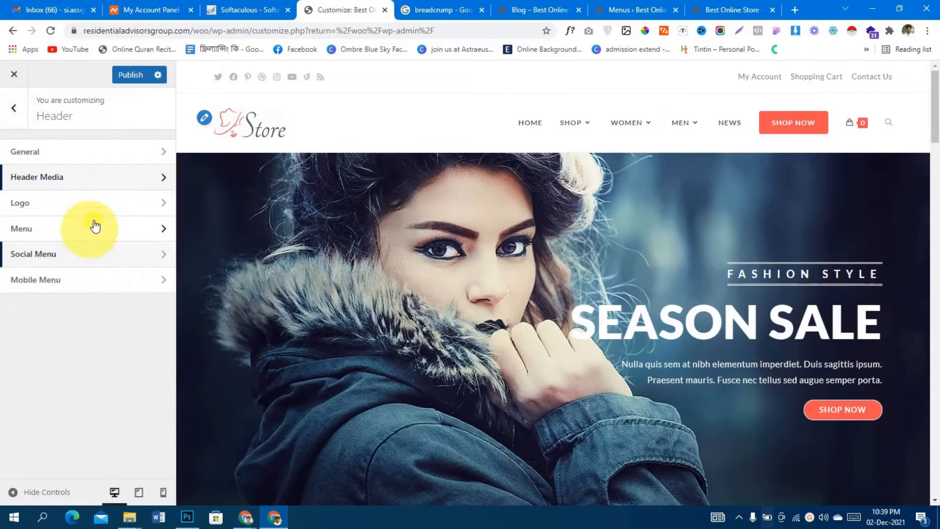
# - Review the Logo settings and the Menu settings within the Customizer's Header section
pyautogui.click(98, 205)
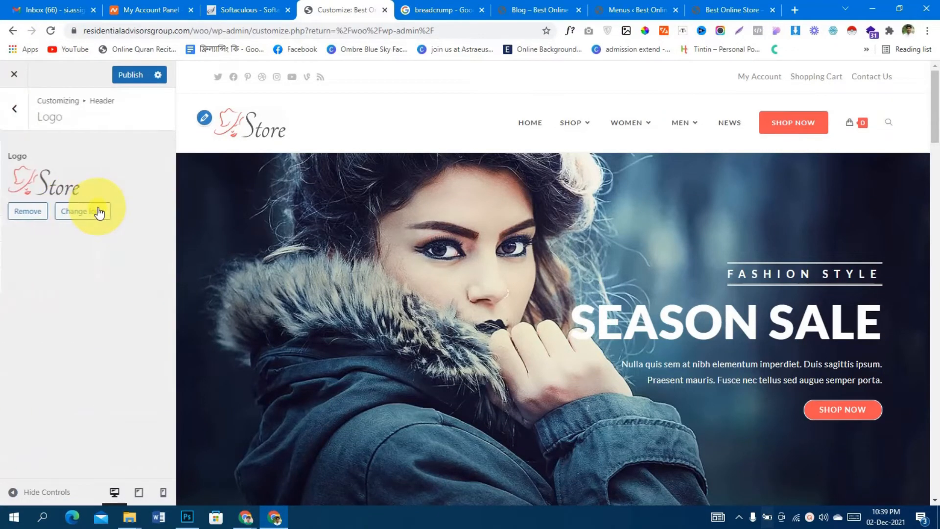
pyautogui.click(19, 111)
pyautogui.click(59, 238)
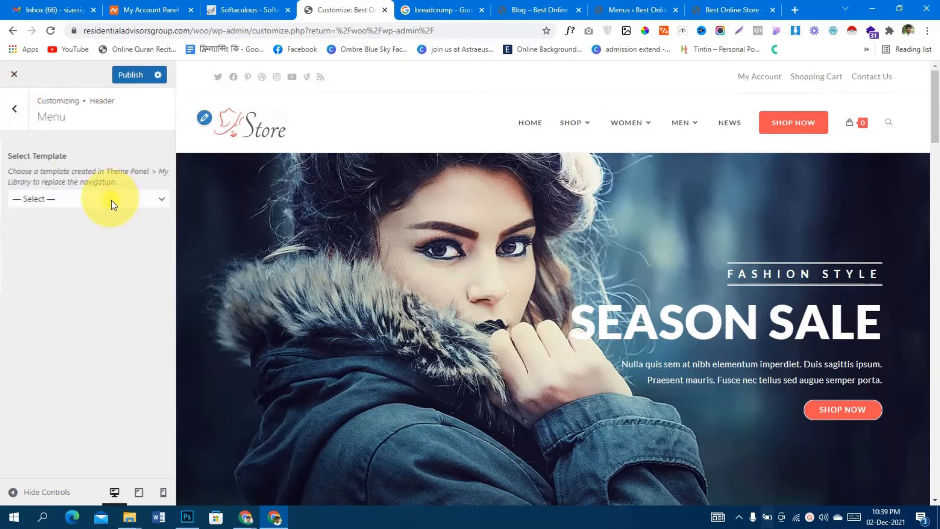
pyautogui.click(6, 113)
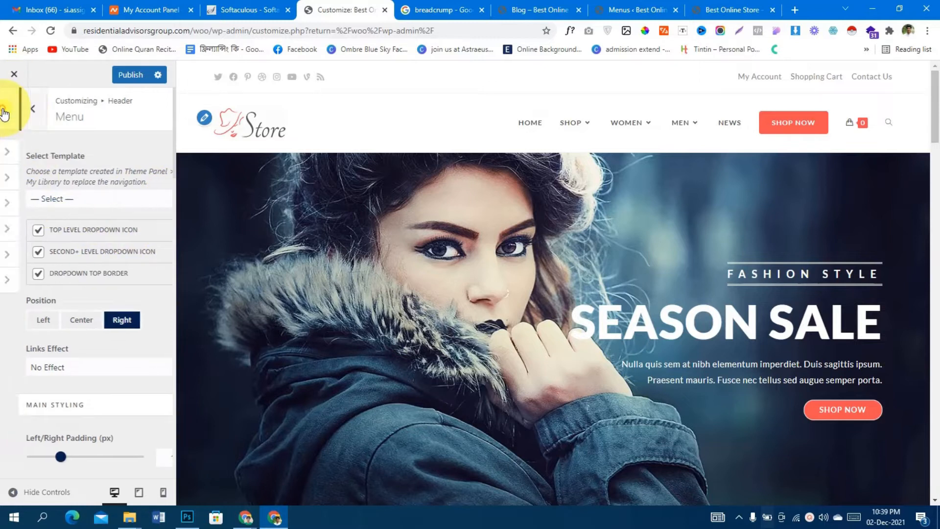
# - Enable the Social Menu in the Header section and review its template, style, colour and social link fields
pyautogui.click(104, 261)
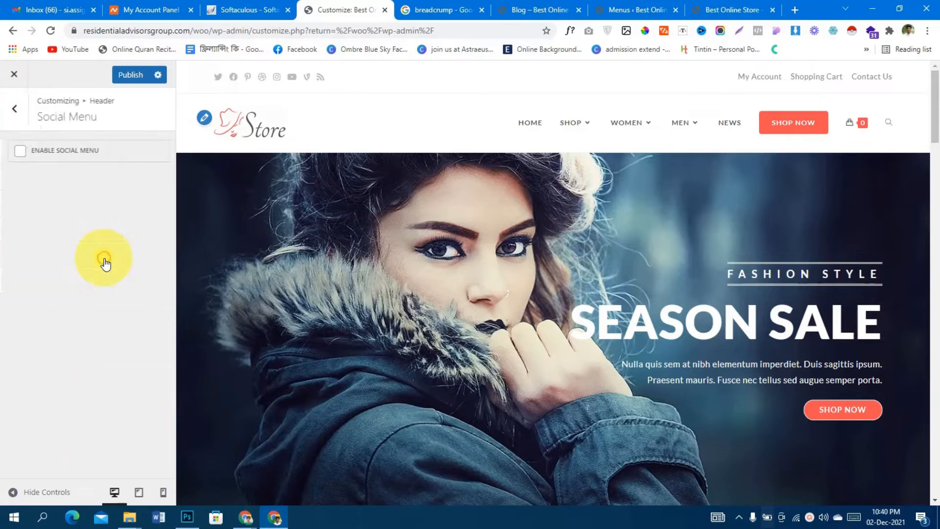
pyautogui.click(90, 156)
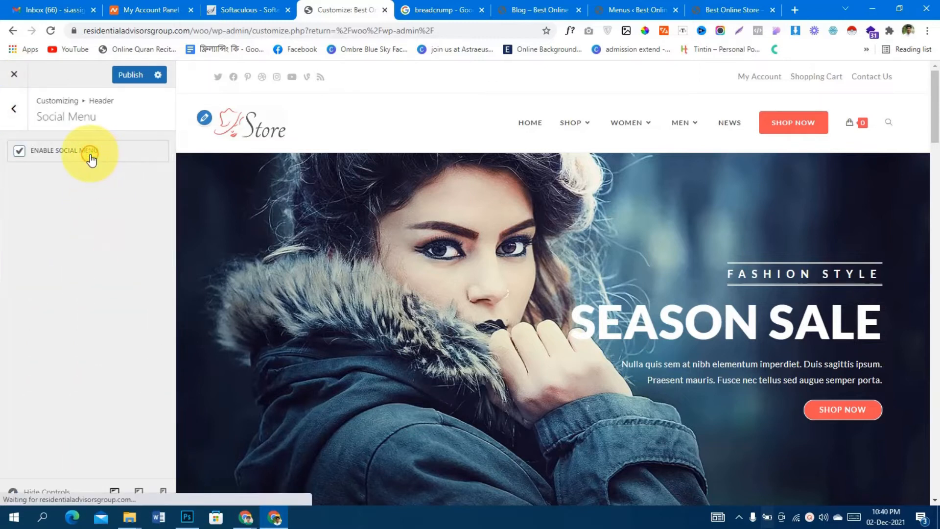
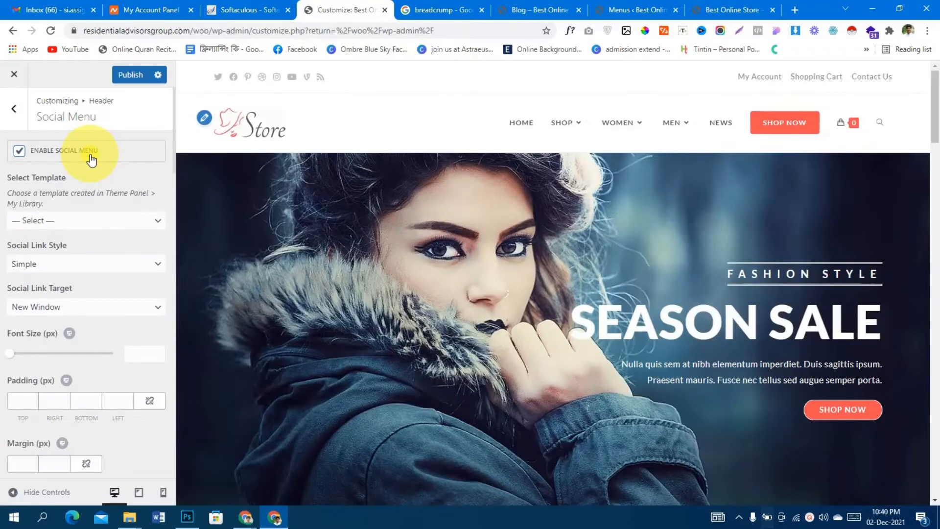
pyautogui.click(88, 222)
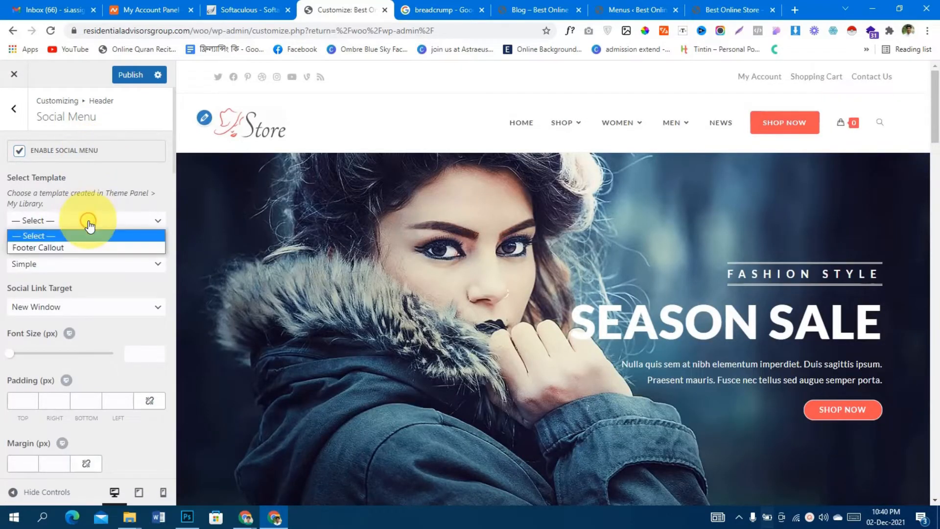
pyautogui.click(88, 224)
pyautogui.scroll(-6, 86, 223)
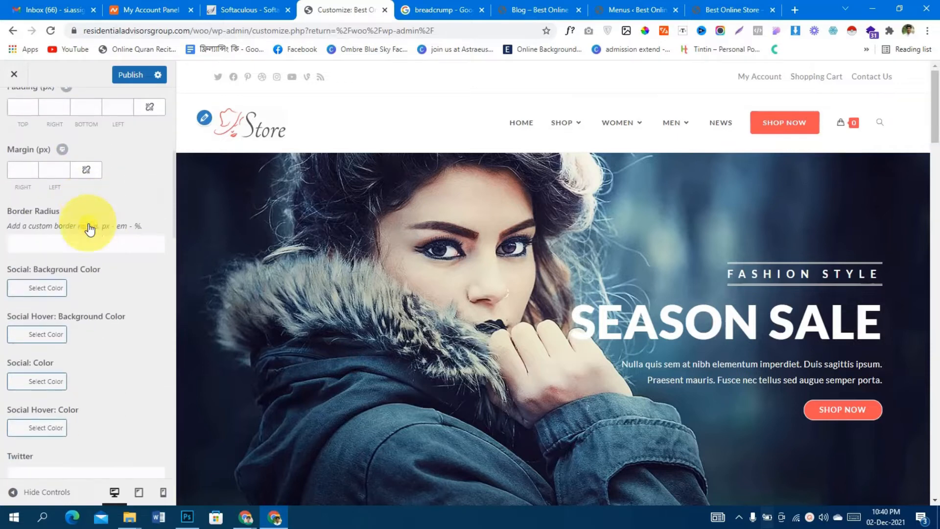
pyautogui.scroll(-6, 112, 272)
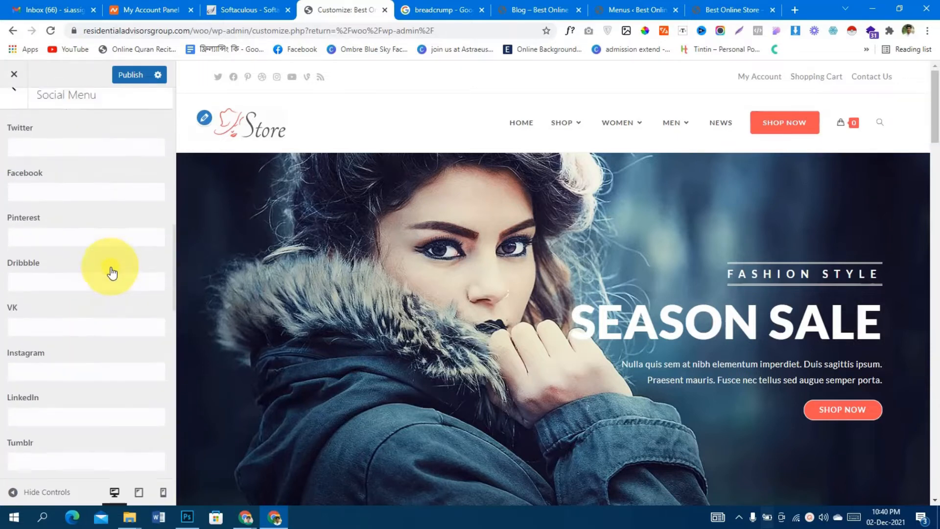
pyautogui.scroll(5, 107, 210)
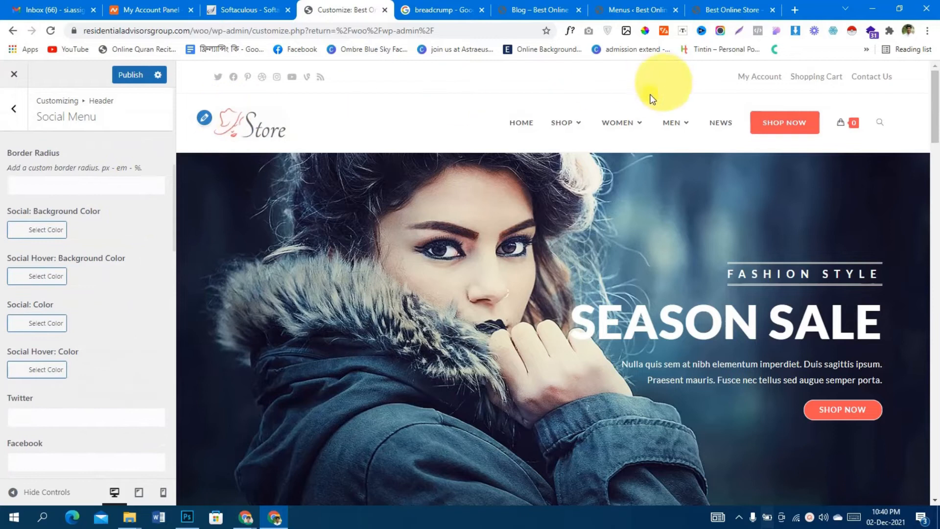
pyautogui.click(14, 110)
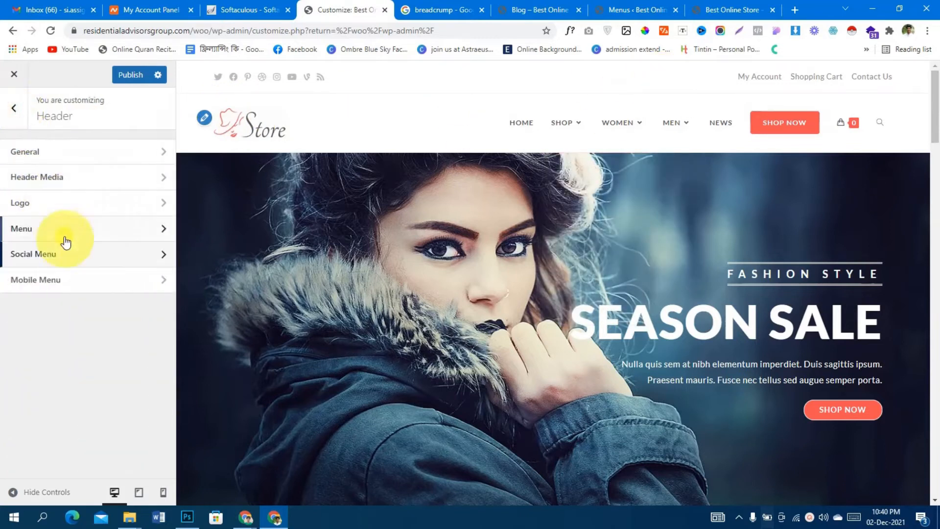
# - Check the Mobile Menu breakpoint settings in Header, then return to the main Customizer list
pyautogui.click(93, 292)
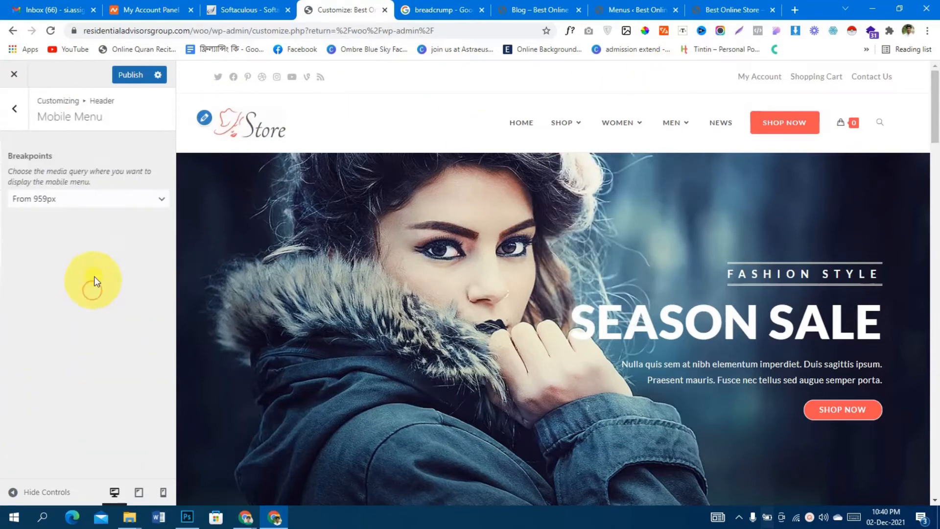
pyautogui.click(9, 117)
pyautogui.click(10, 116)
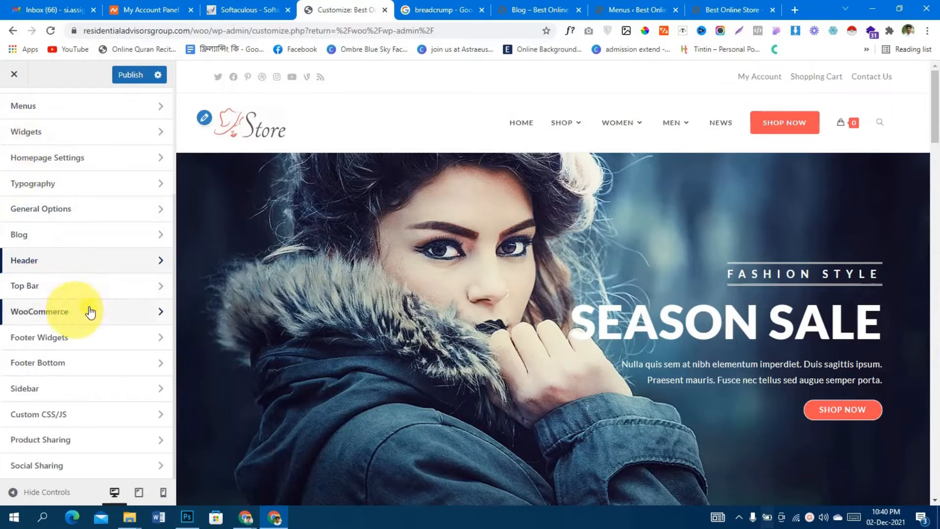
# - Disable and re-enable the top bar in the Top Bar section's General settings to compare the preview
pyautogui.click(58, 294)
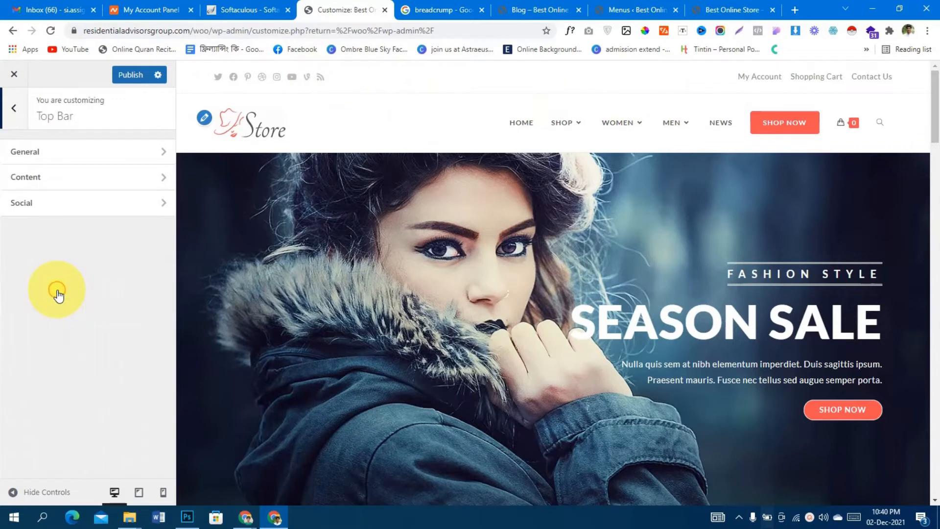
pyautogui.click(111, 152)
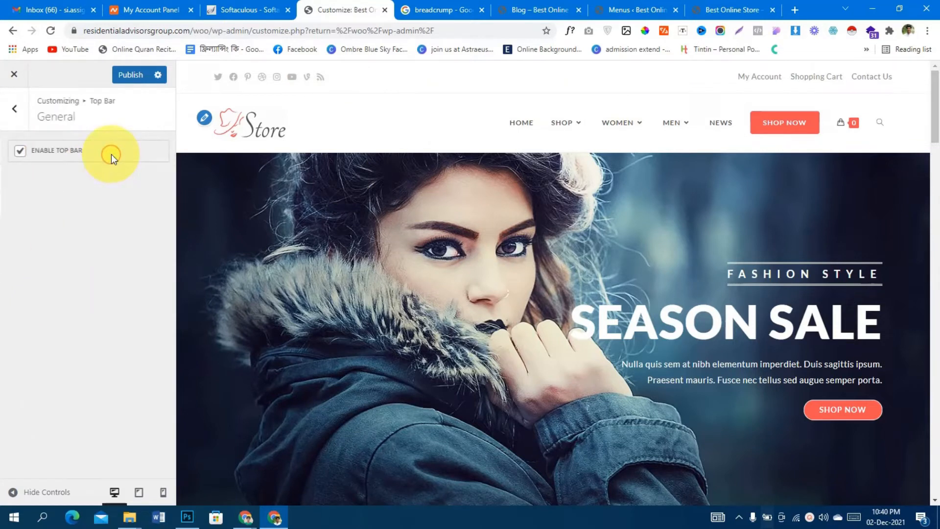
pyautogui.click(19, 151)
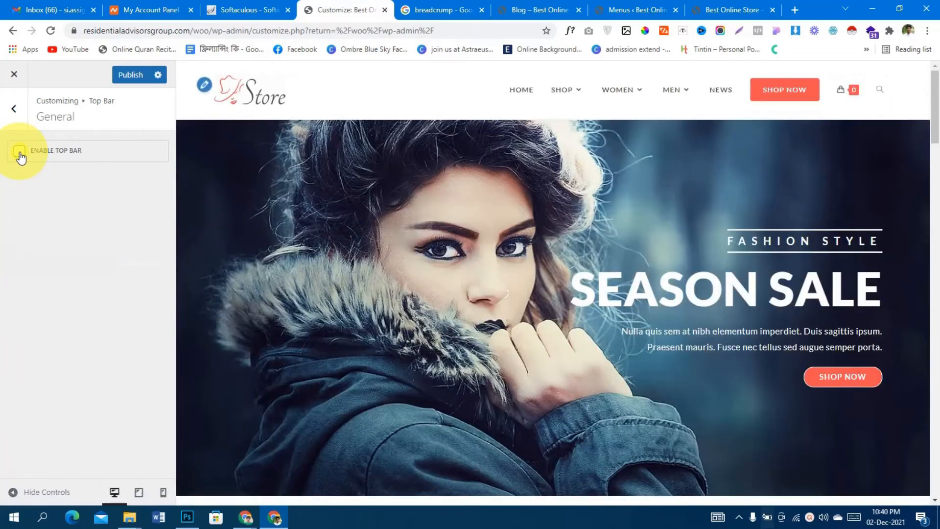
pyautogui.click(20, 151)
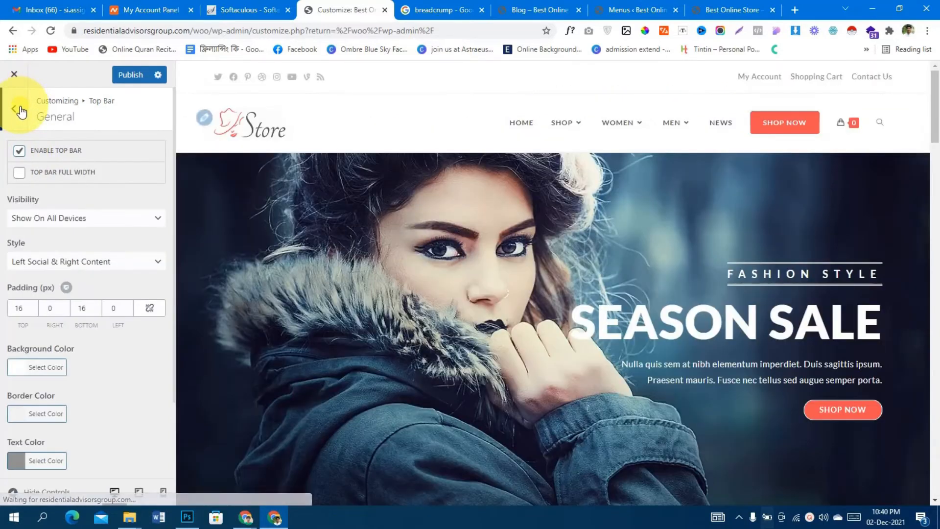
# - Review the Top Bar's General padding and colour options and its Content settings, then return to the main Customizer list
pyautogui.scroll(-2, 46, 260)
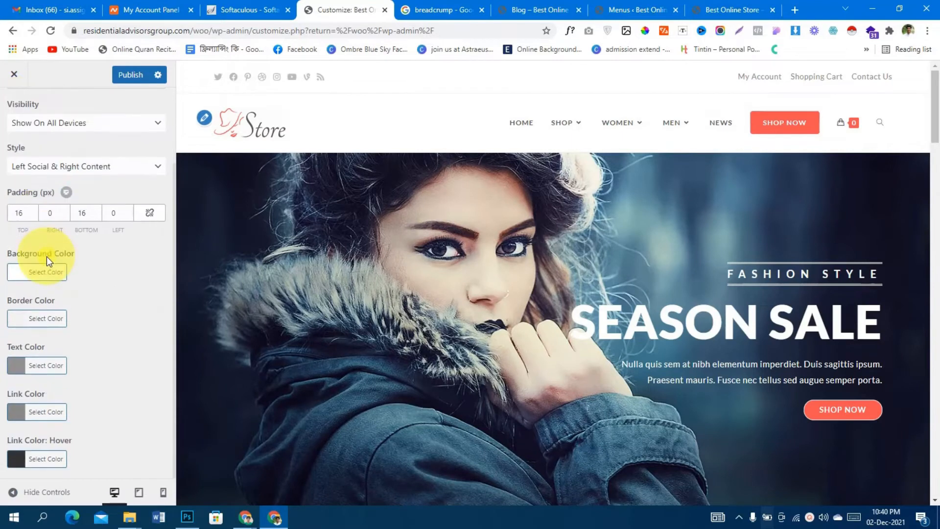
pyautogui.scroll(3, 40, 117)
pyautogui.click(14, 109)
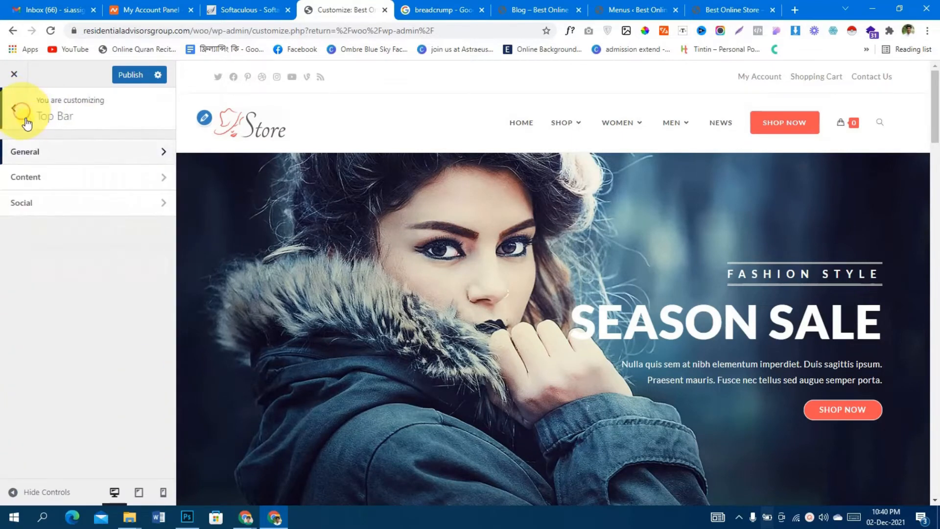
pyautogui.click(52, 183)
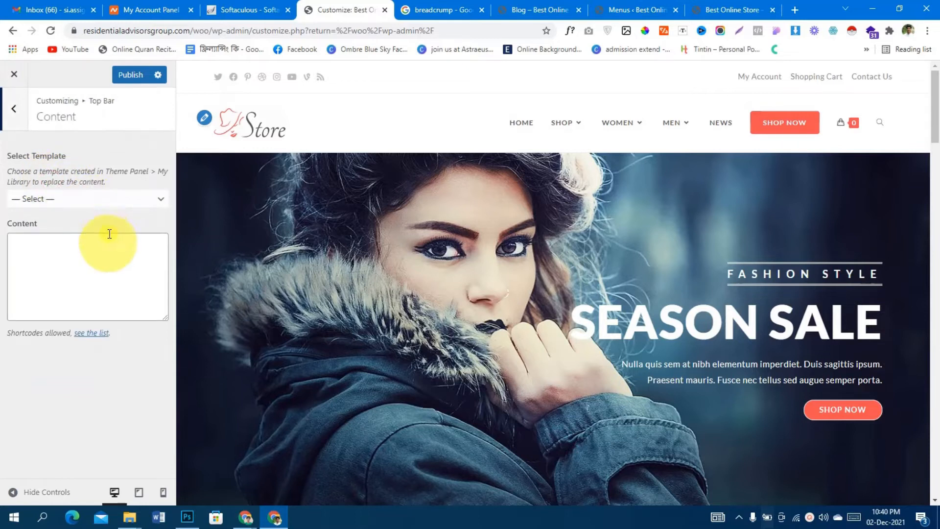
pyautogui.click(18, 108)
pyautogui.click(23, 108)
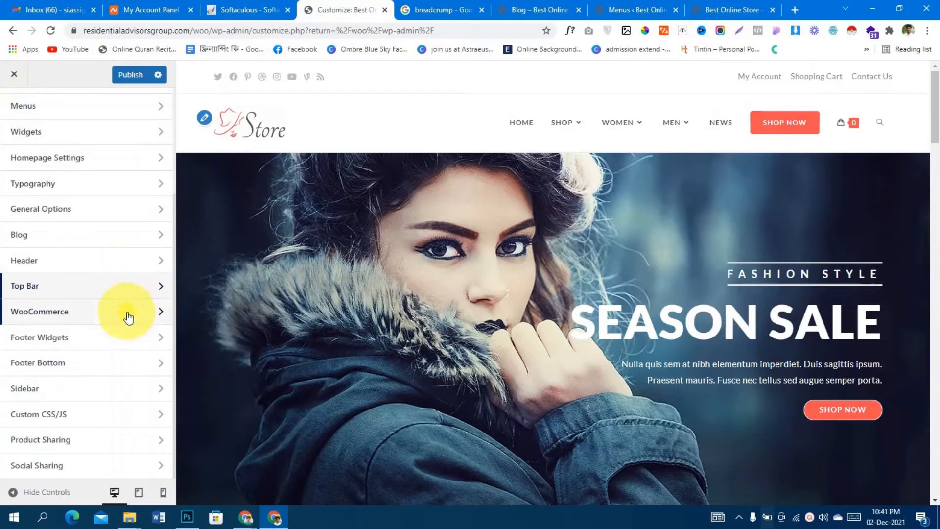
# - Examine the Store Notice text in the WooCommerce section and return to the WooCommerce list
pyautogui.click(126, 314)
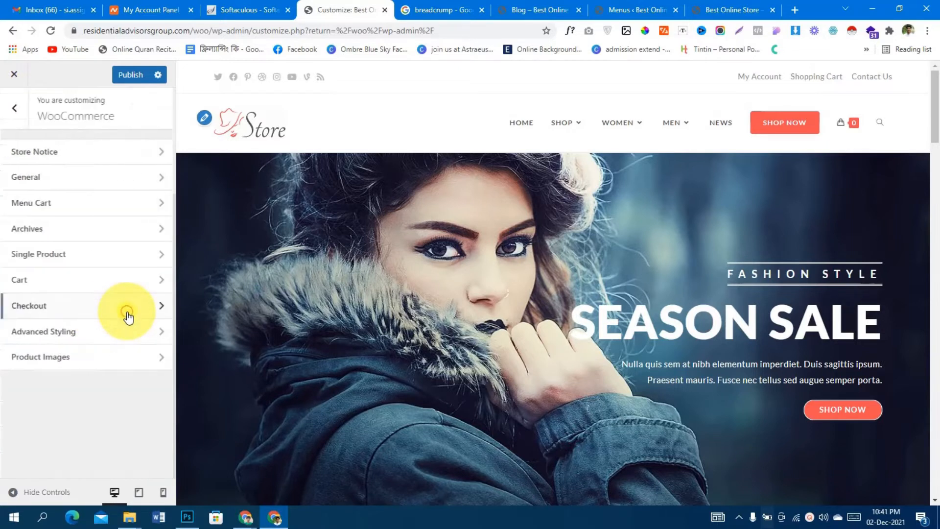
pyautogui.click(109, 155)
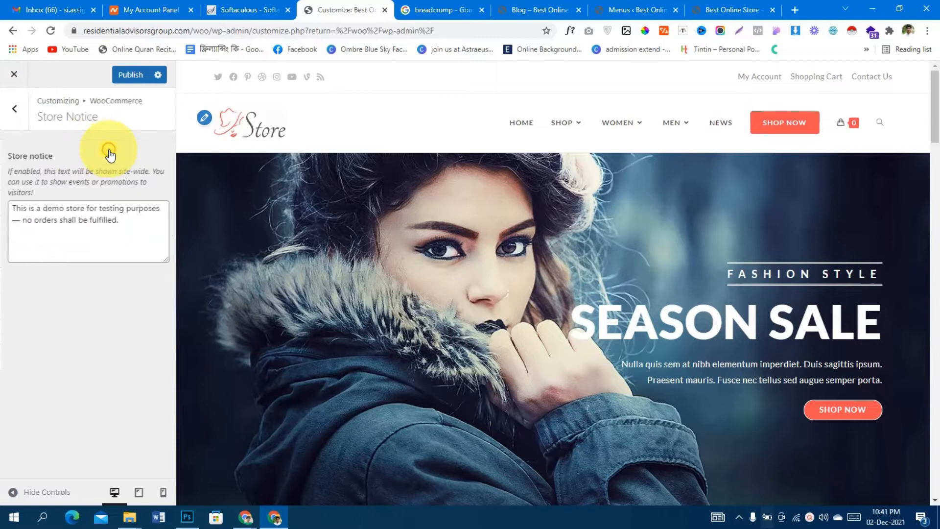
pyautogui.moveTo(143, 229); pyautogui.dragTo(7, 208)
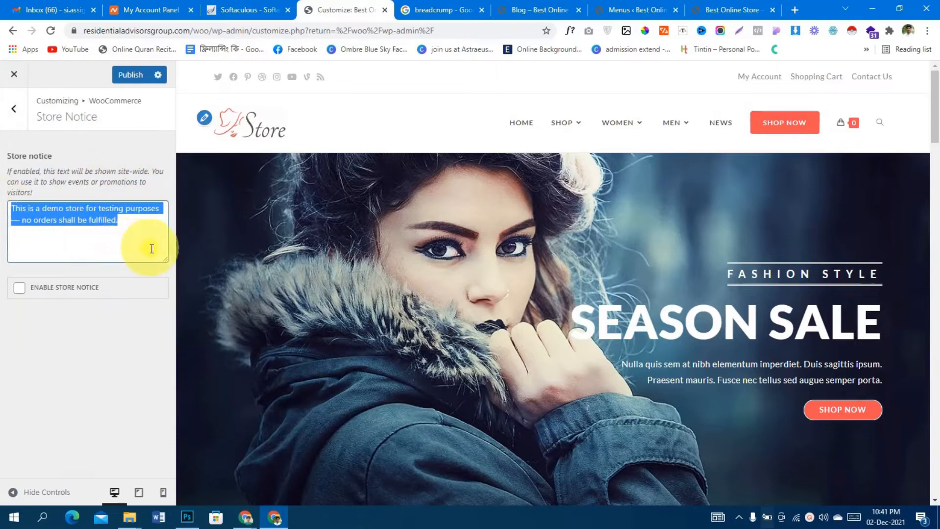
pyautogui.click(13, 109)
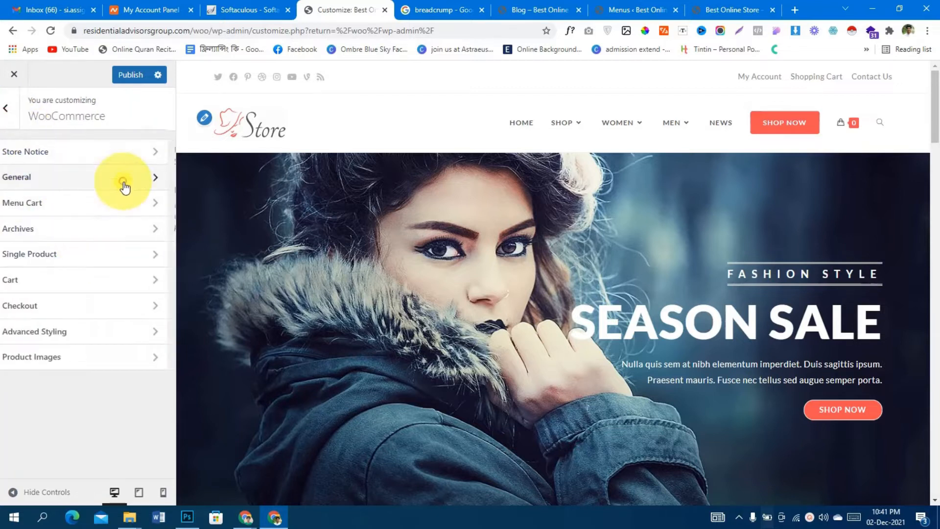
# - Review WooCommerce's General settings for cart display, wishlist and on-sale badge, and check the header cart in the preview
pyautogui.click(125, 187)
pyautogui.scroll(-3, 158, 250)
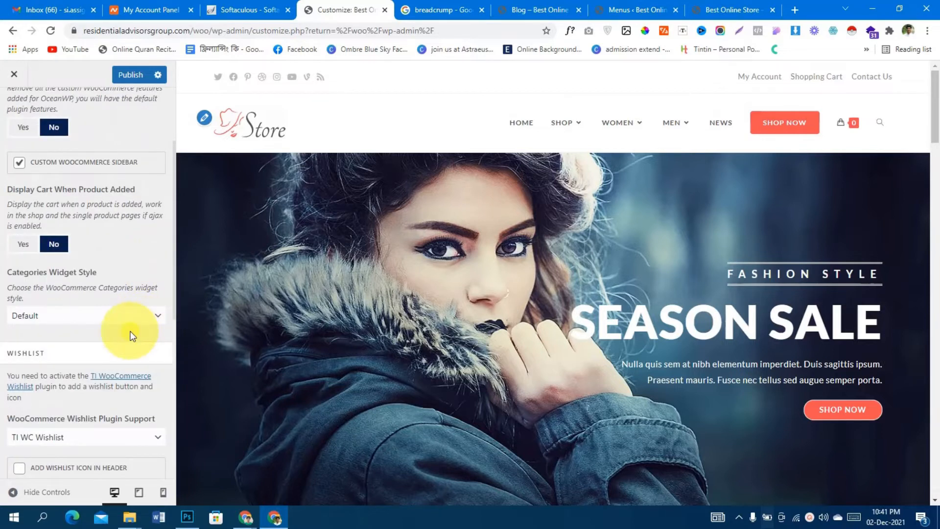
pyautogui.moveTo(862, 133)
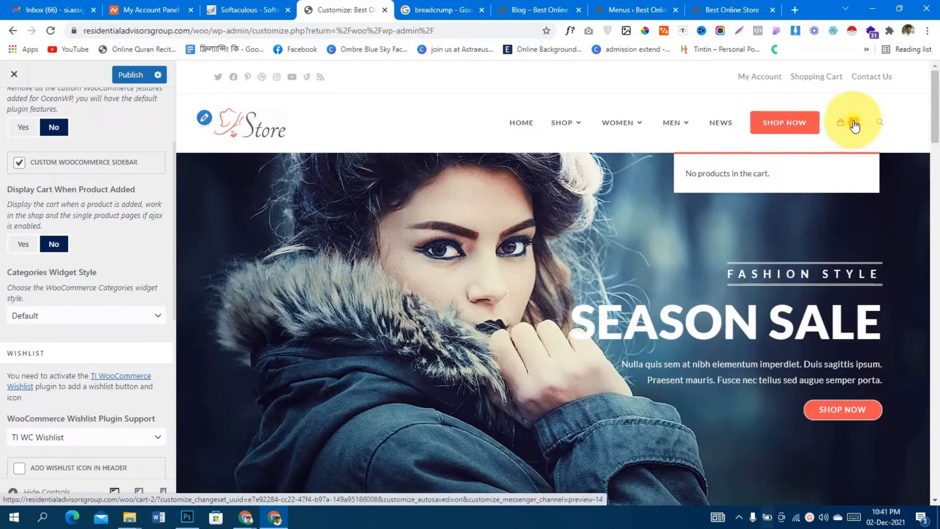
pyautogui.scroll(-5, 46, 308)
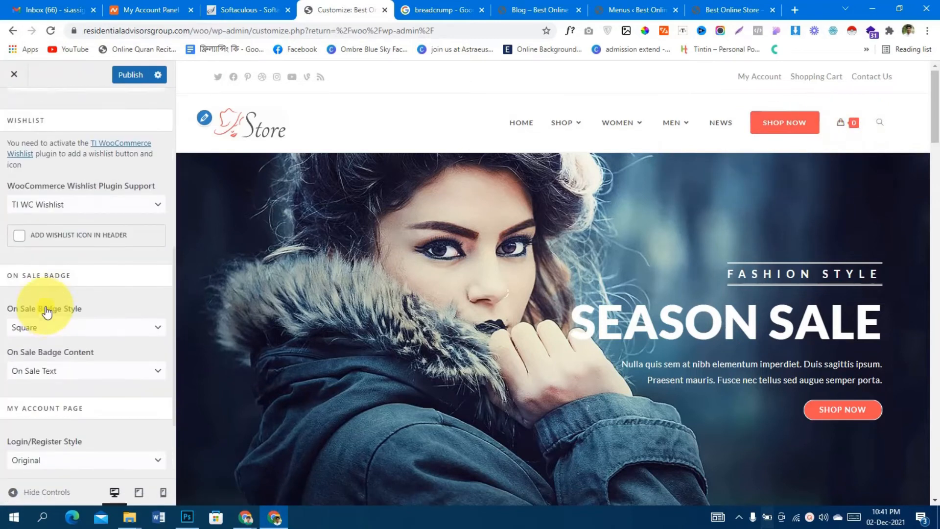
pyautogui.scroll(6, 46, 312)
pyautogui.click(19, 118)
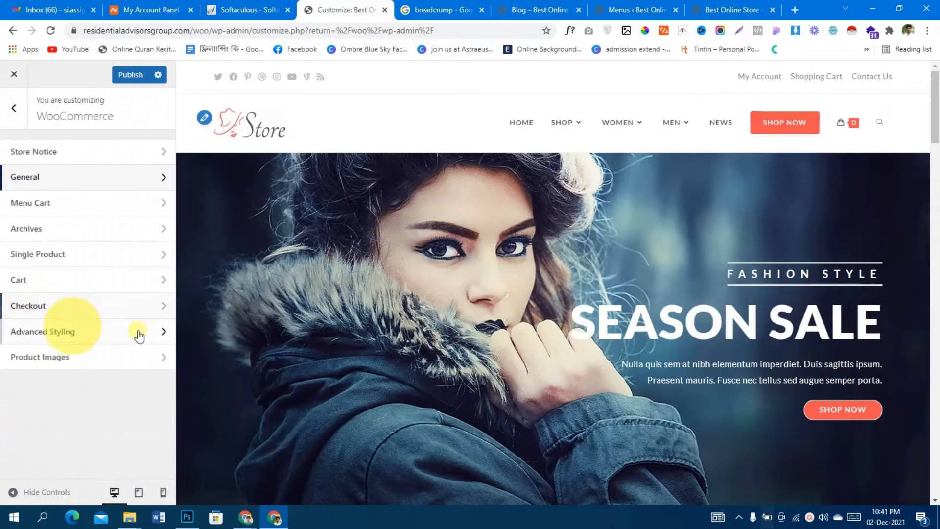
# - Review WooCommerce's Checkout field options and privacy policy text, then return to the WooCommerce list
pyautogui.click(130, 305)
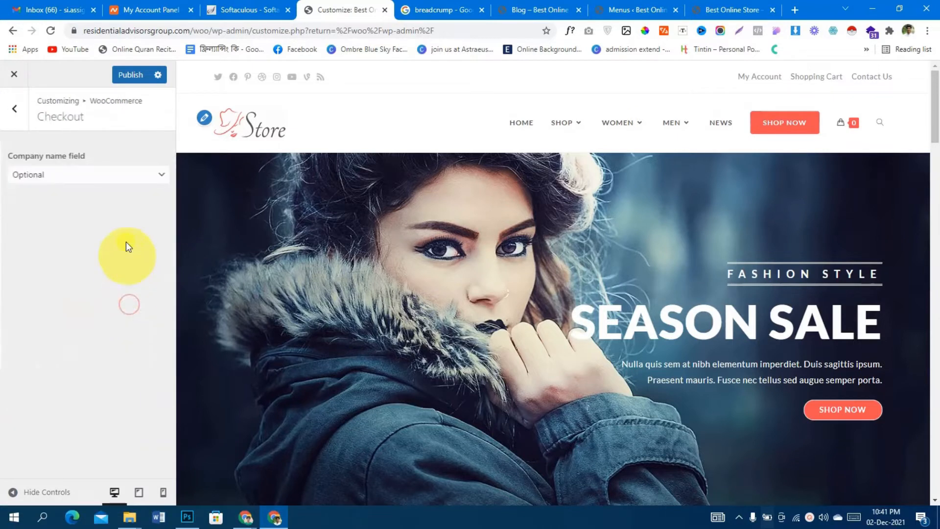
pyautogui.scroll(-2, 118, 265)
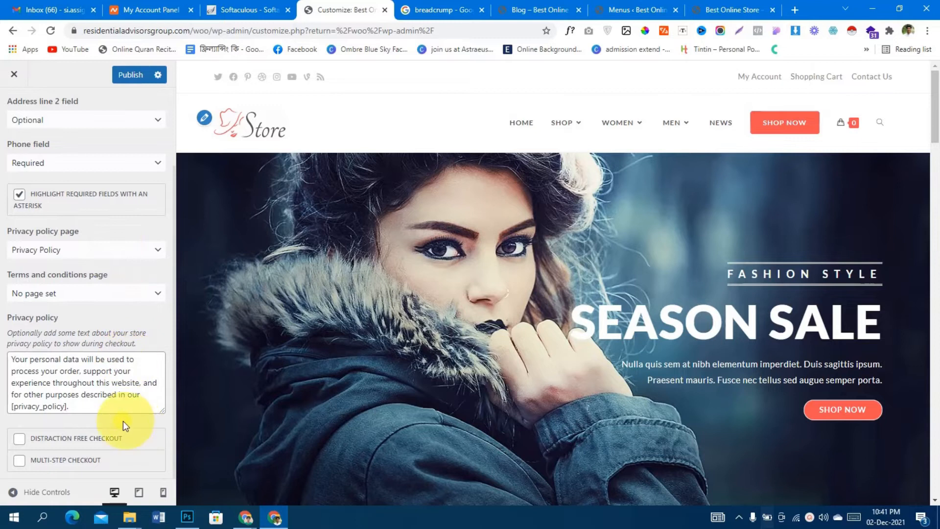
pyautogui.moveTo(112, 412); pyautogui.dragTo(1, 352)
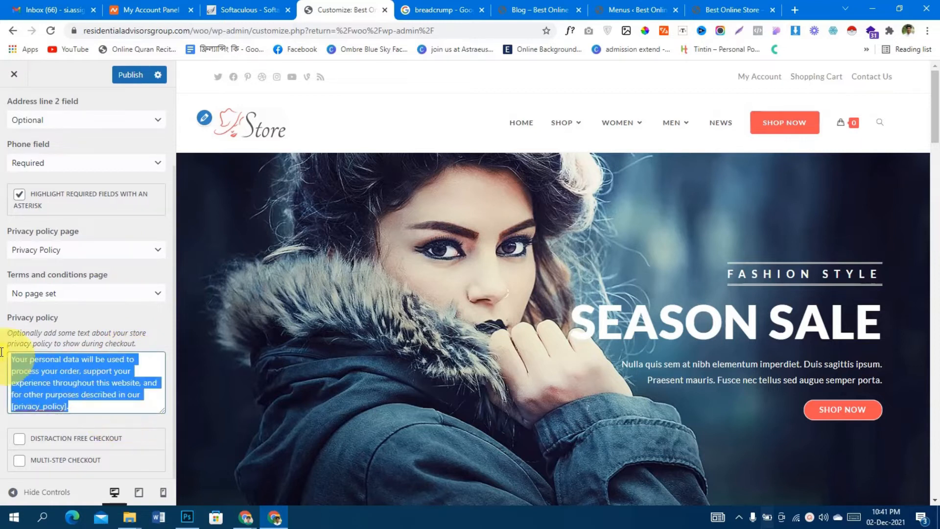
pyautogui.click(83, 399)
pyautogui.scroll(3, 84, 343)
pyautogui.click(18, 117)
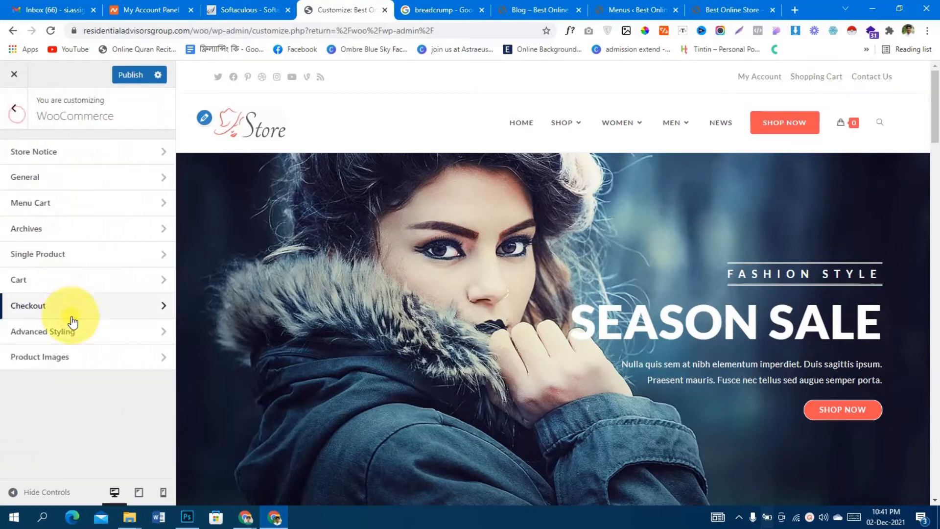
# - Set the On Sale Background to pinkish red #ed4b76 in WooCommerce's Advanced Styling and return to the WooCommerce list
pyautogui.click(122, 341)
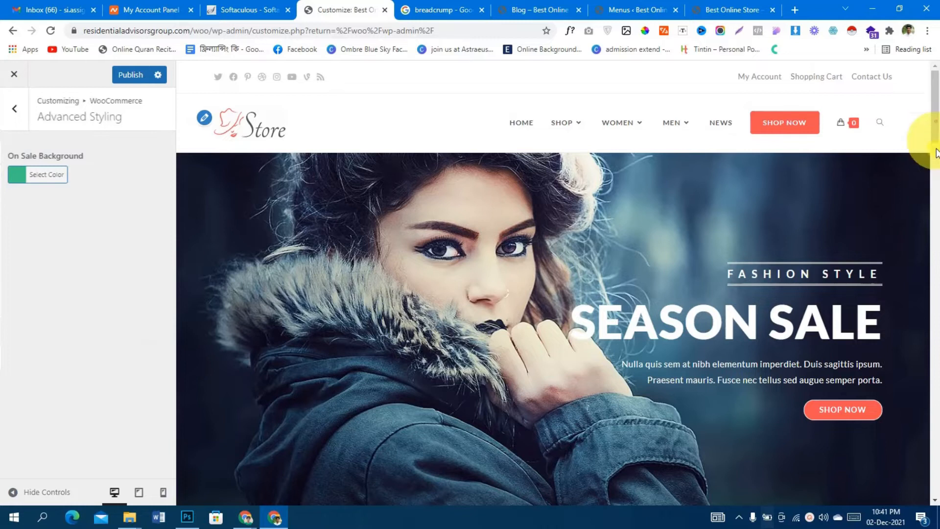
pyautogui.click(937, 194)
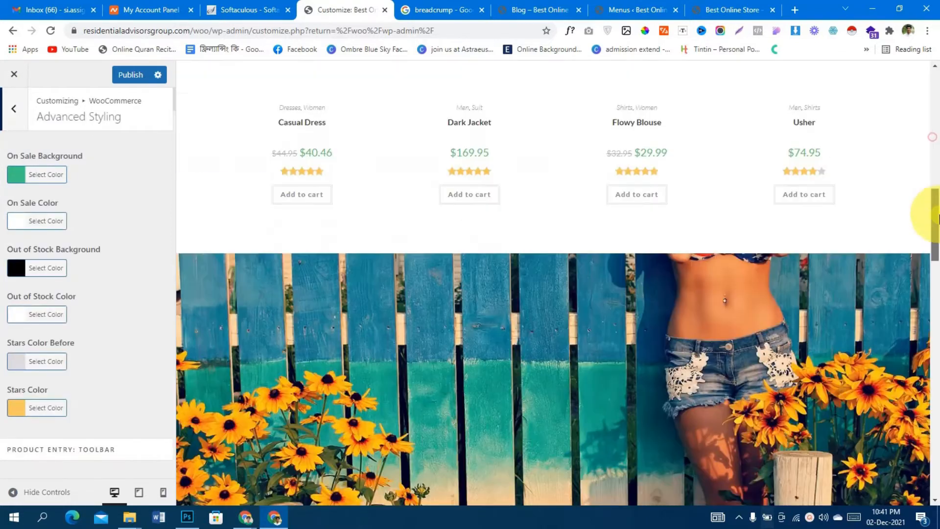
pyautogui.moveTo(936, 199); pyautogui.dragTo(934, 159)
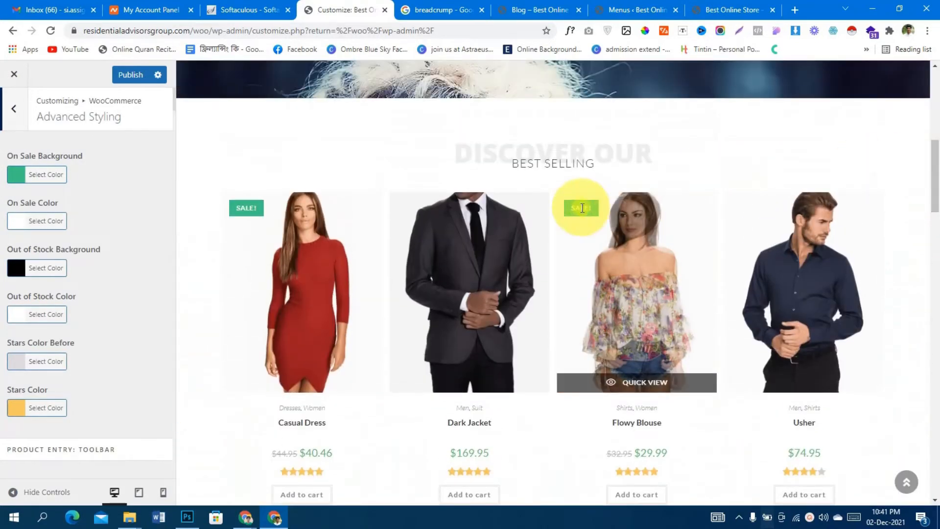
pyautogui.click(22, 177)
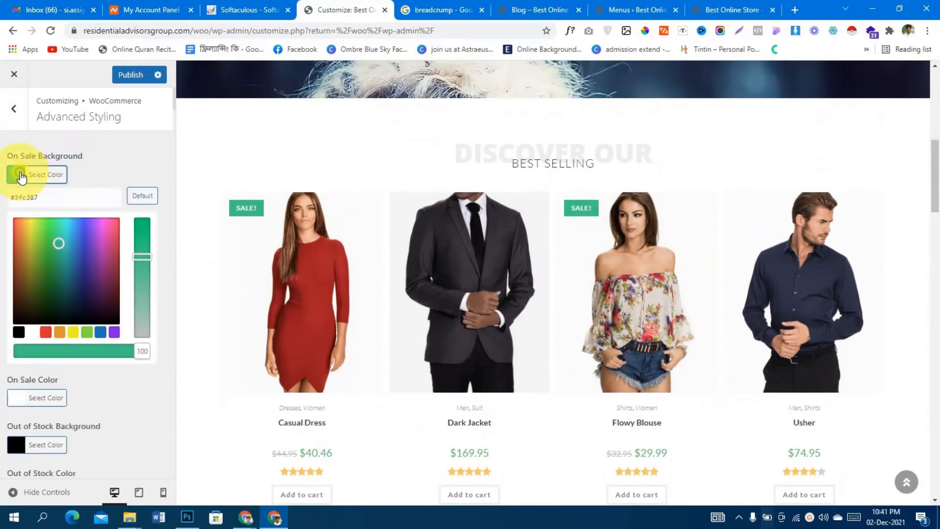
pyautogui.click(57, 237)
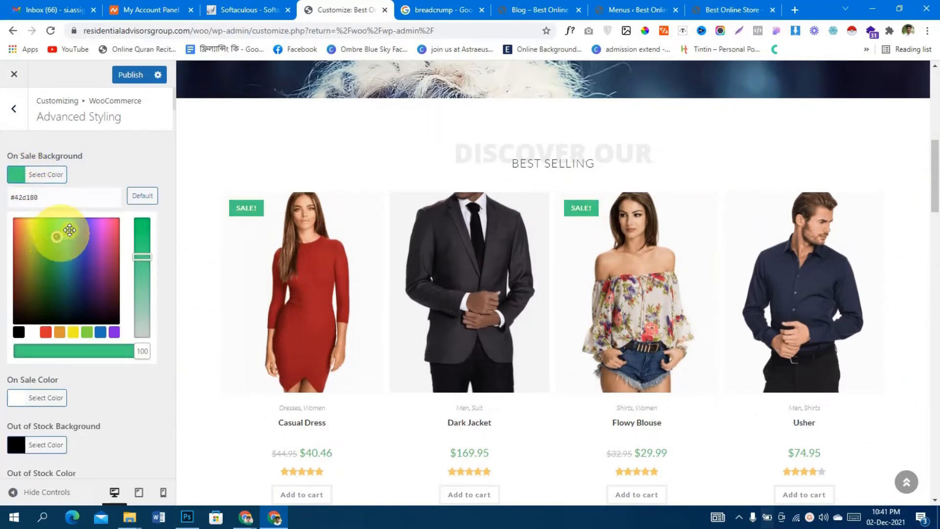
pyautogui.click(115, 225)
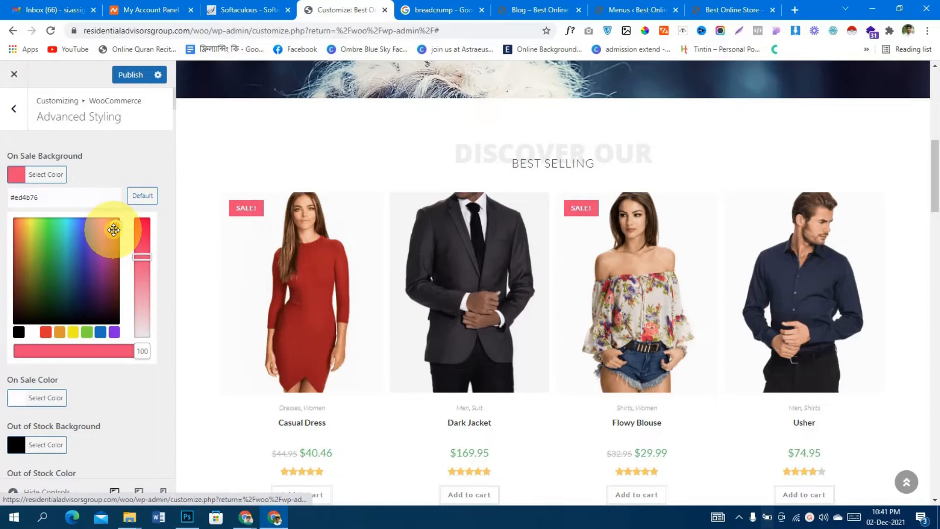
pyautogui.click(17, 113)
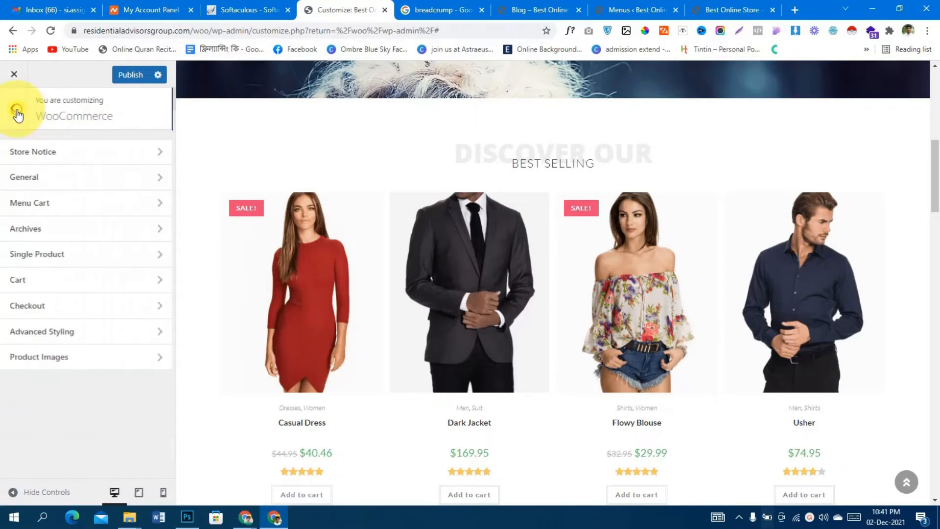
# - Review WooCommerce's Product Images width and thumbnail cropping settings, then return to the main Customizer list
pyautogui.click(121, 368)
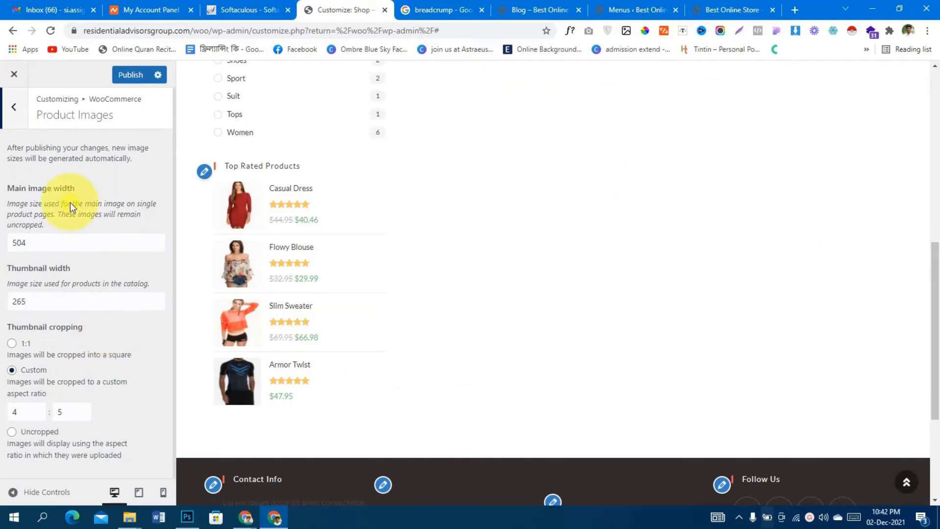
pyautogui.click(14, 107)
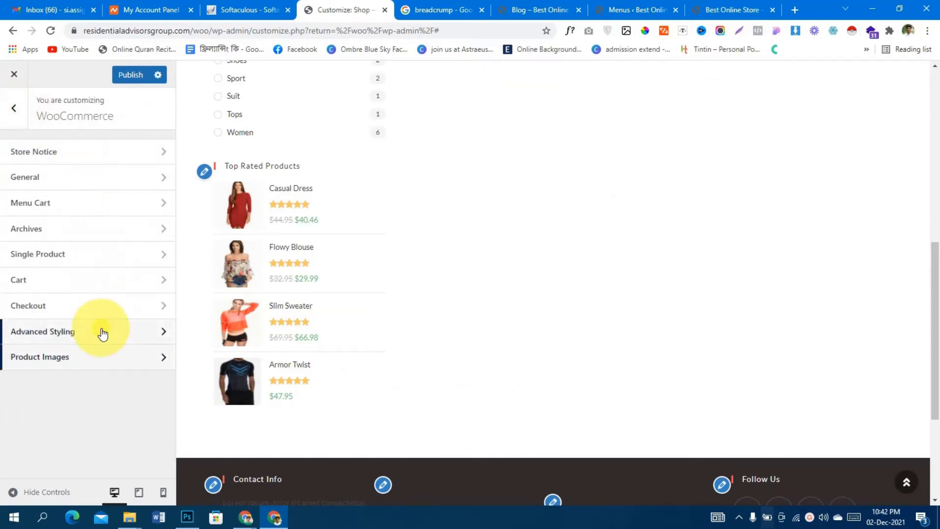
pyautogui.click(13, 107)
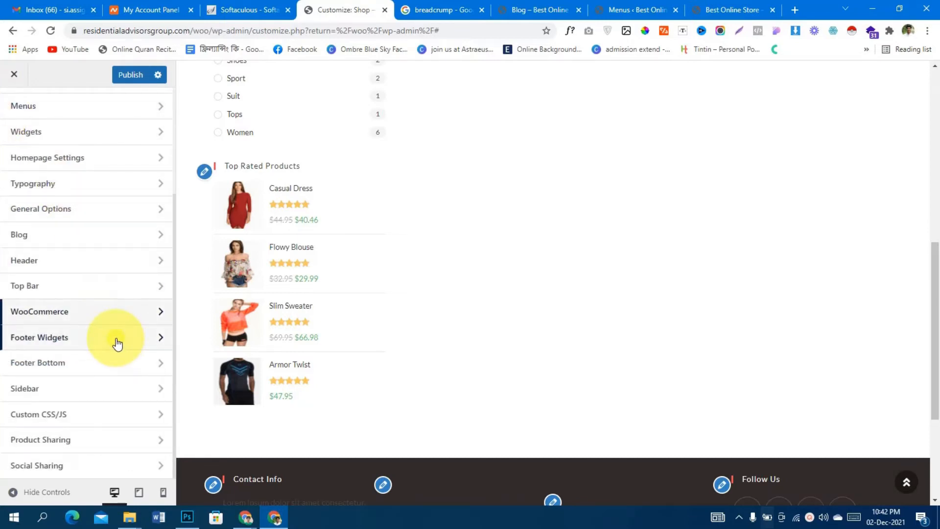
# - Review the Footer Bottom's copyright, padding and colour options against the previewed page footer, then return to the main Customizer list
pyautogui.click(116, 363)
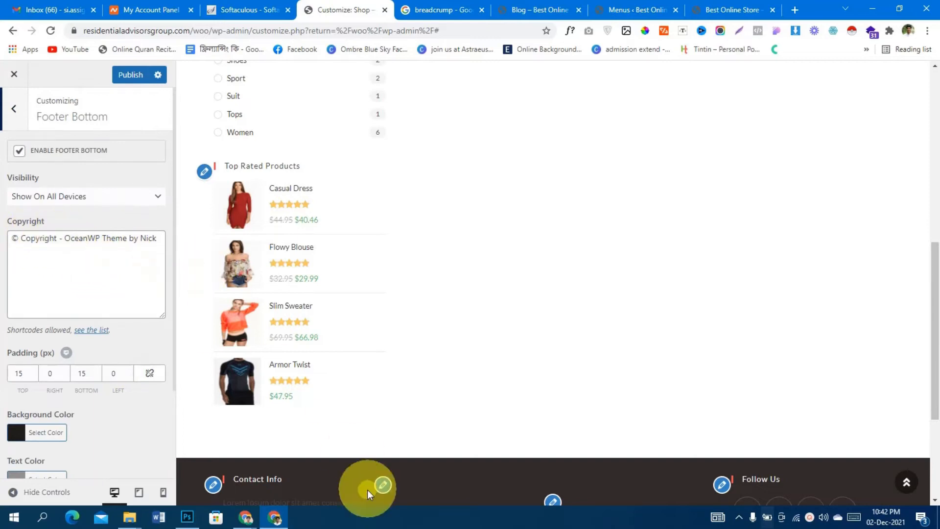
pyautogui.scroll(-5, 367, 490)
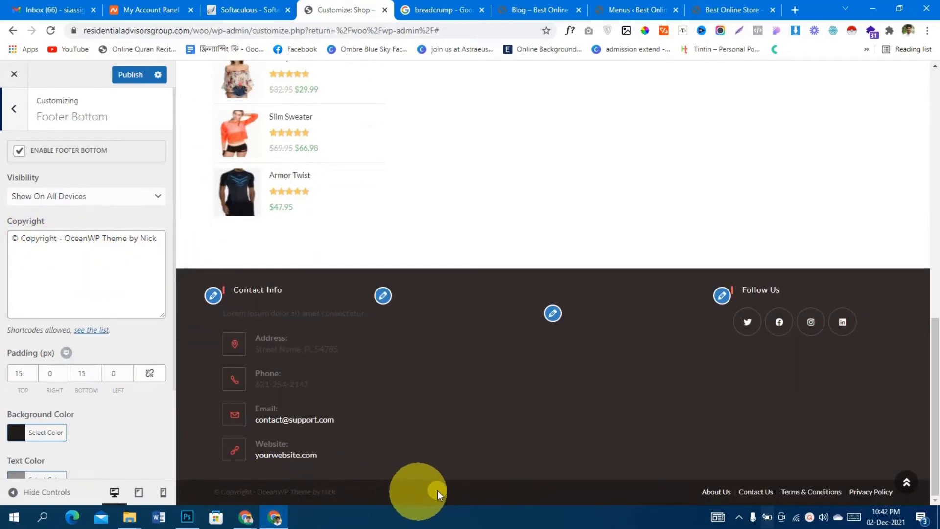
pyautogui.scroll(-3, 75, 365)
pyautogui.scroll(3, 75, 366)
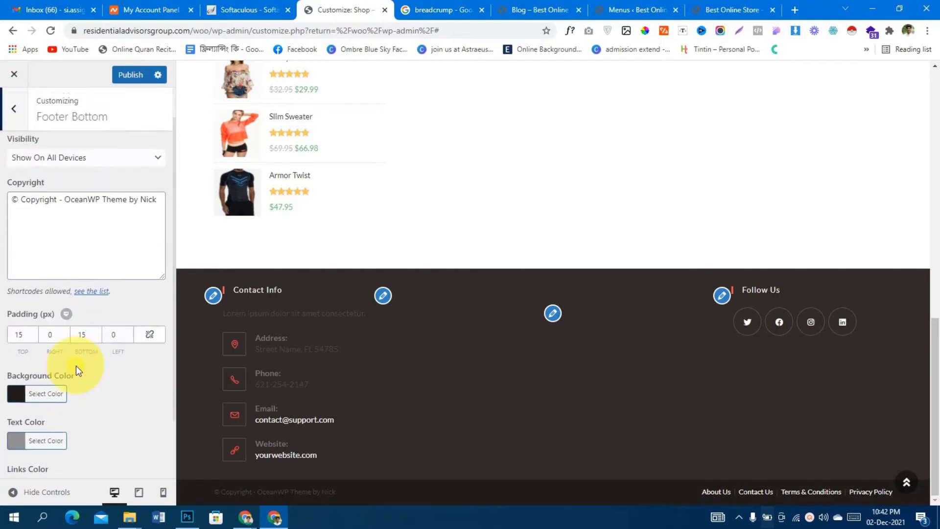
pyautogui.click(10, 104)
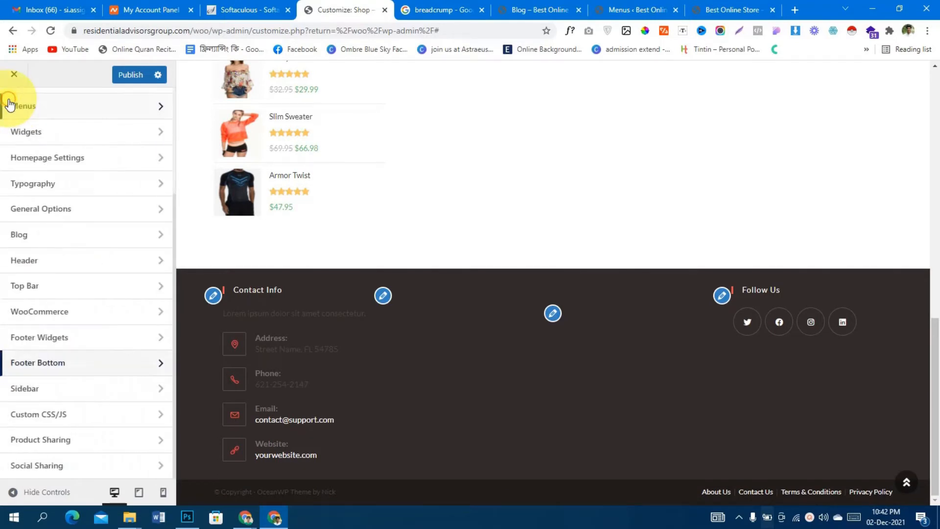
# - Review the Footer Bottom settings, including visibility, copyright text, padding and the background, text and link colors
pyautogui.click(106, 374)
pyautogui.scroll(-2, 123, 324)
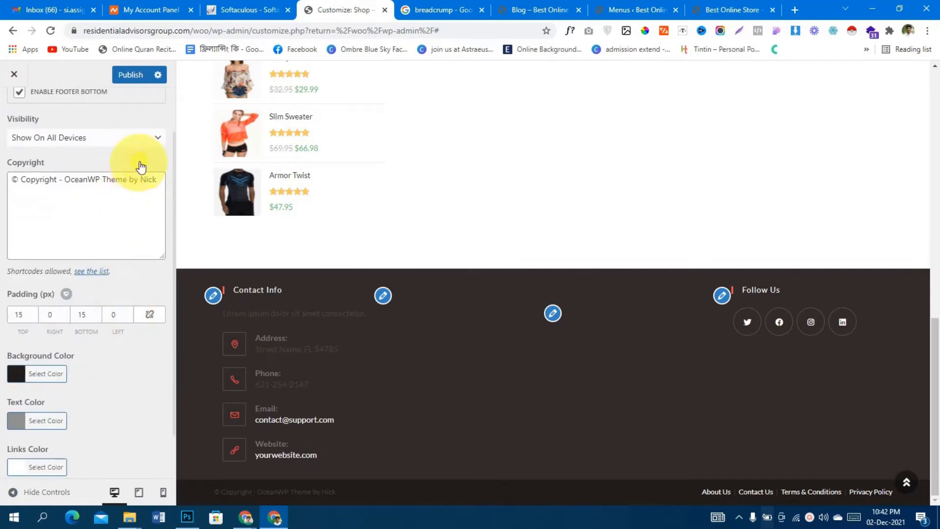
pyautogui.scroll(-1, 124, 206)
pyautogui.scroll(2, 124, 339)
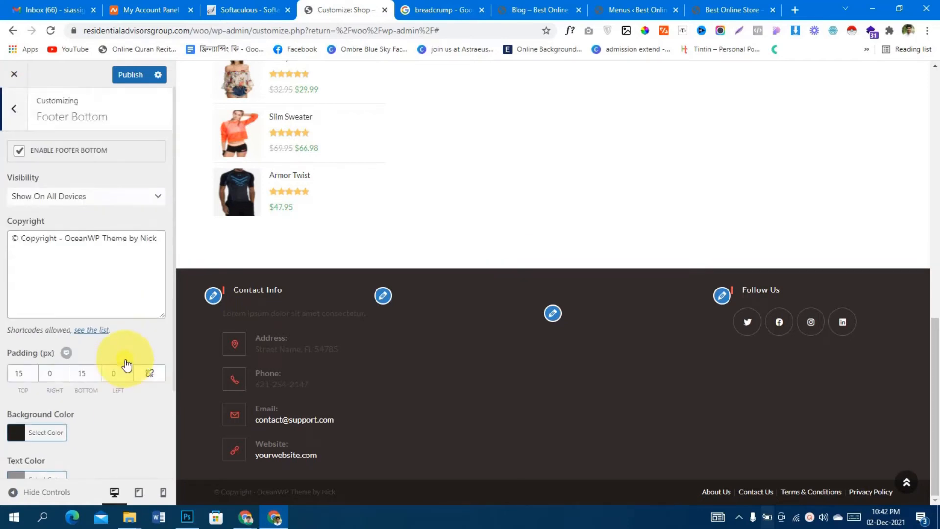
pyautogui.scroll(-2, 78, 175)
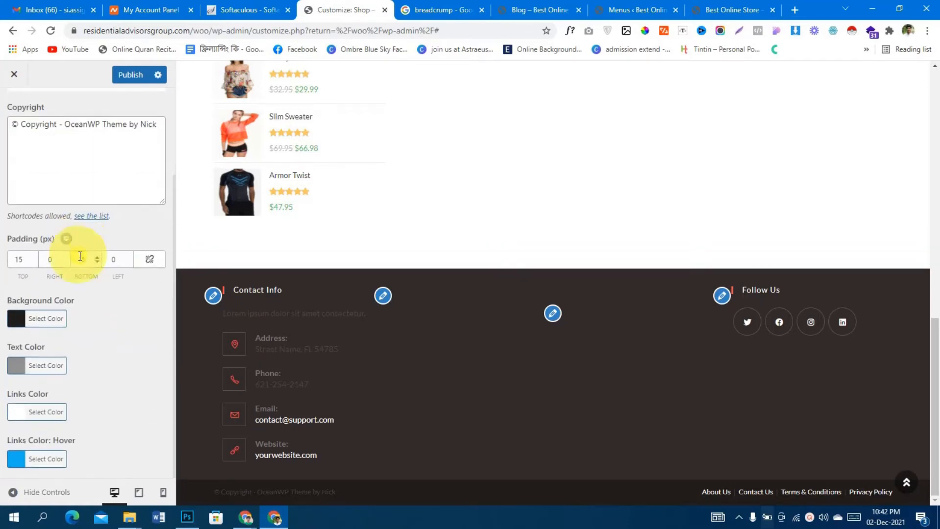
pyautogui.click(13, 460)
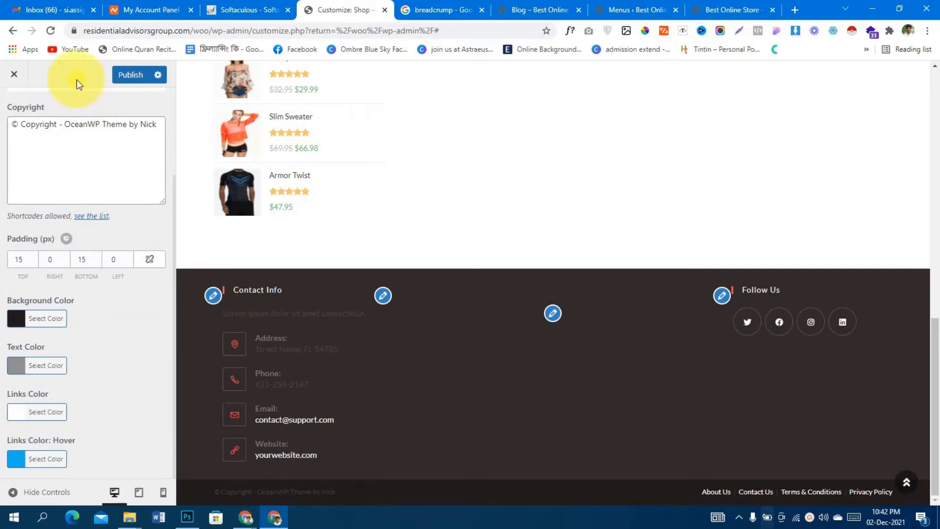
pyautogui.scroll(2, 101, 248)
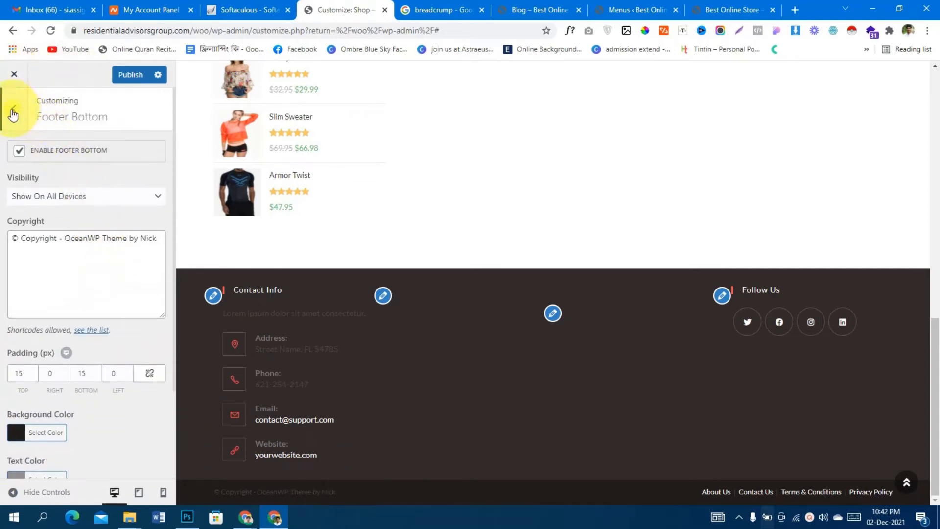
# - Review the Sidebar settings, covering background color, padding, widget heading tag, margins and titles border color
pyautogui.click(13, 113)
pyautogui.click(122, 399)
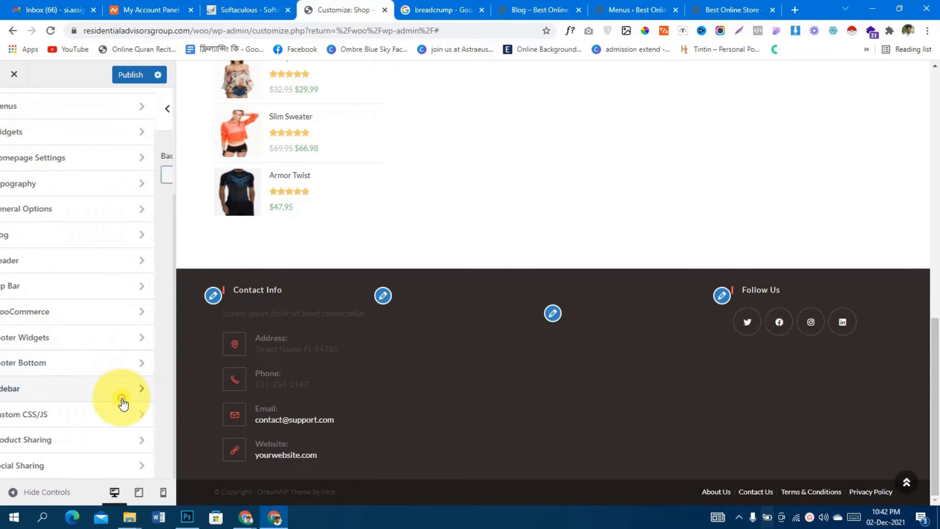
pyautogui.scroll(-3, 124, 392)
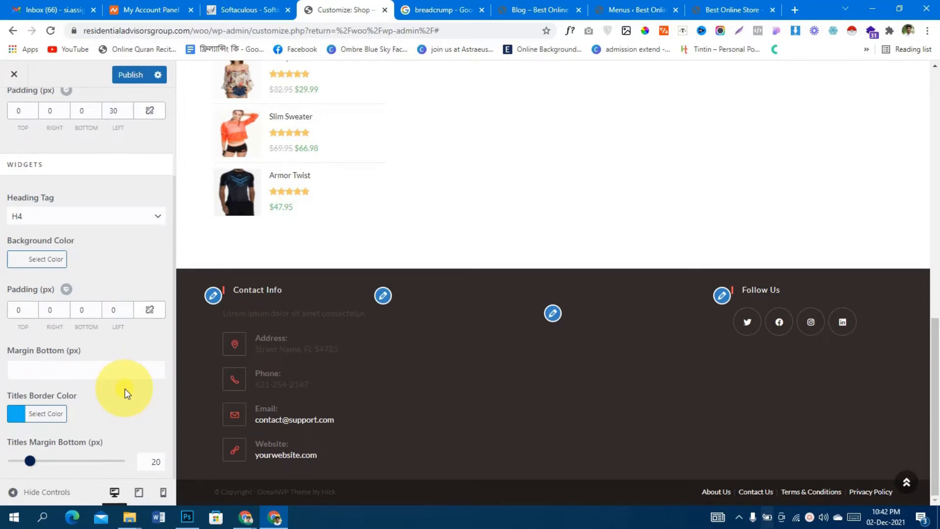
pyautogui.scroll(3, 126, 390)
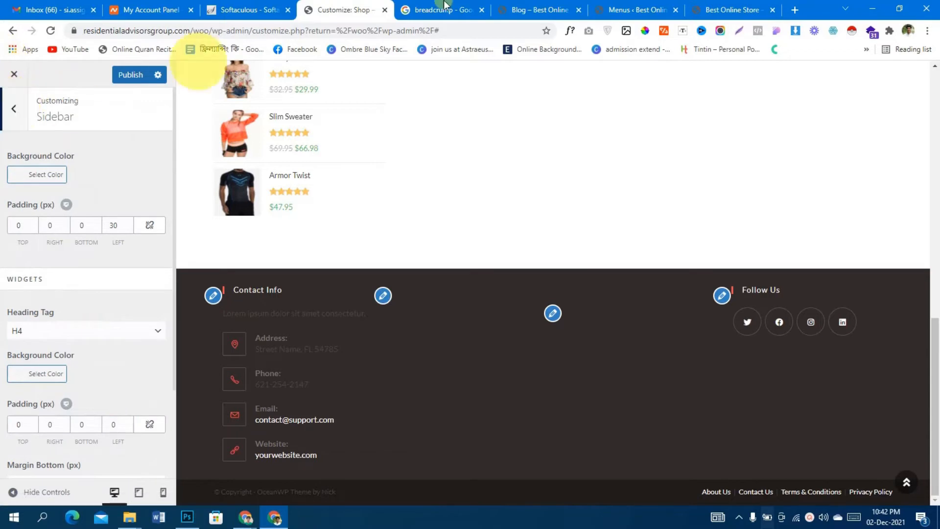
# - Open the blog post "Sociosqu ad litora torquent" on the live site and examine its sidebar widgets
pyautogui.click(553, 9)
pyautogui.scroll(-14, 627, 331)
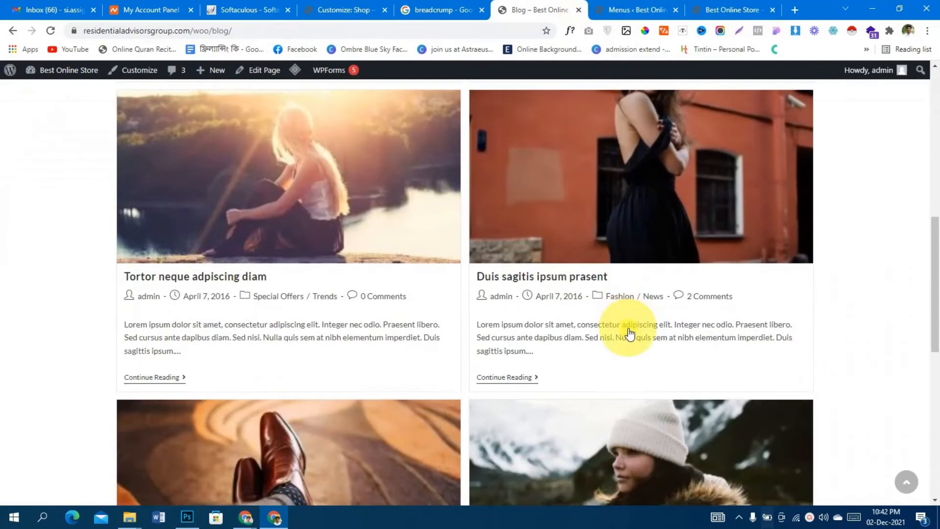
pyautogui.scroll(7, 624, 319)
pyautogui.scroll(2, 521, 147)
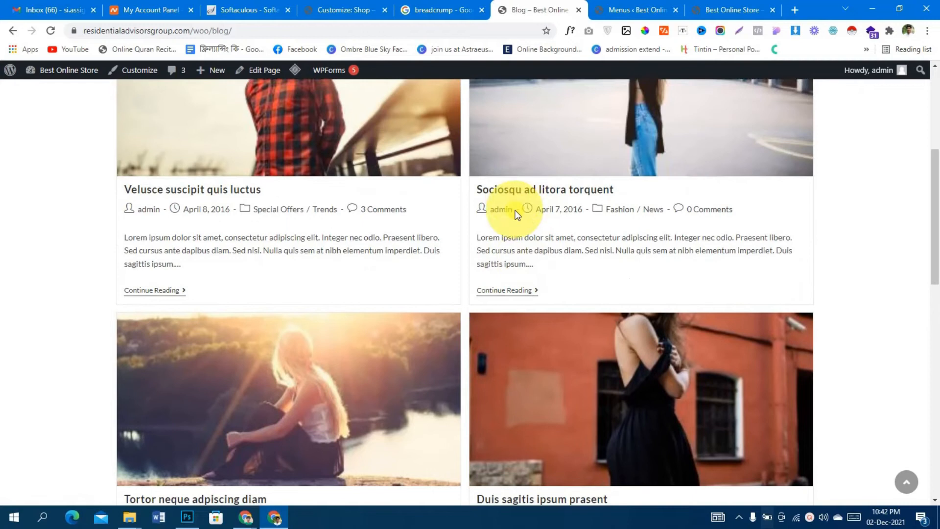
pyautogui.click(512, 205)
pyautogui.scroll(4, 511, 229)
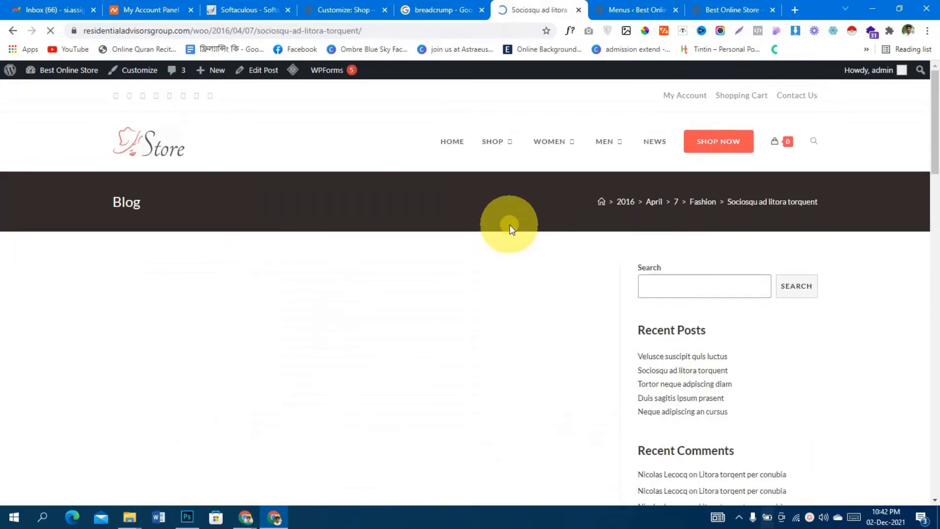
pyautogui.scroll(-1, 660, 254)
pyautogui.moveTo(646, 313); pyautogui.dragTo(730, 464)
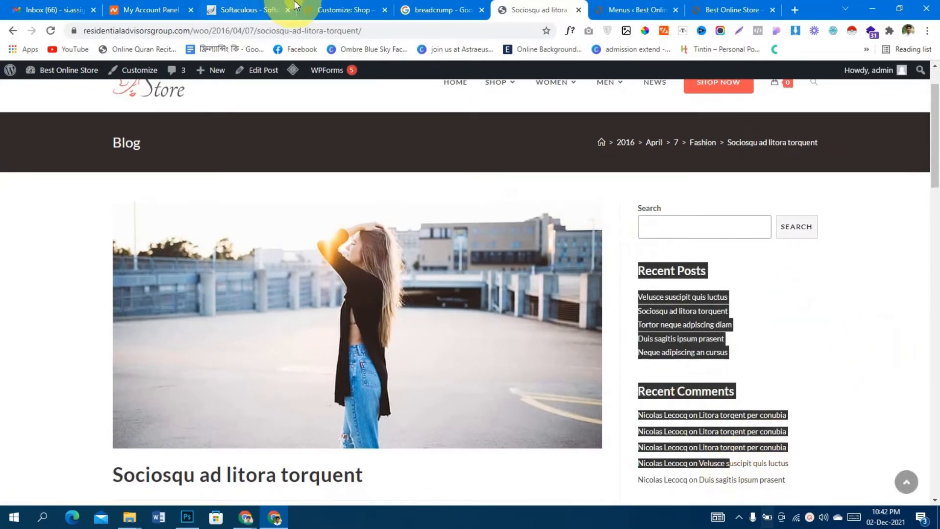
# - Return to the customizer and examine the CSS code in the Custom CSS/JS section
pyautogui.click(439, 9)
pyautogui.click(335, 6)
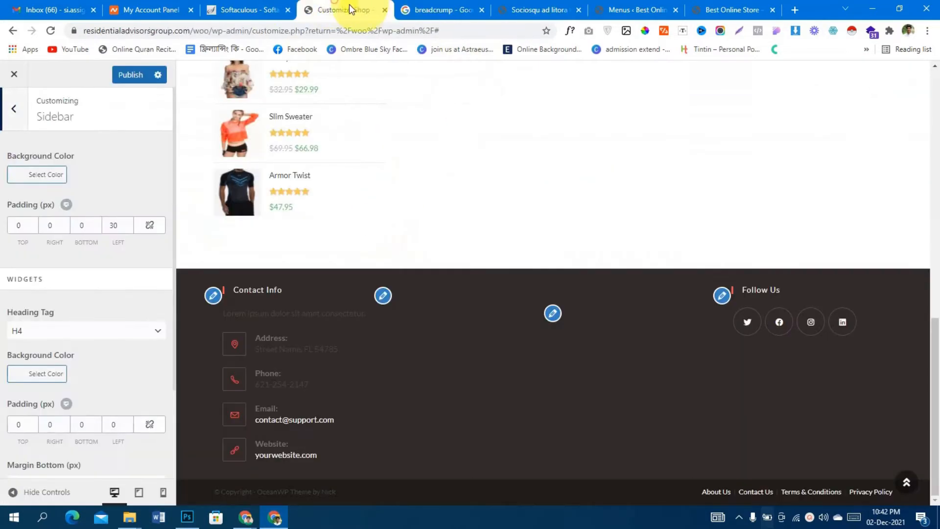
pyautogui.click(15, 125)
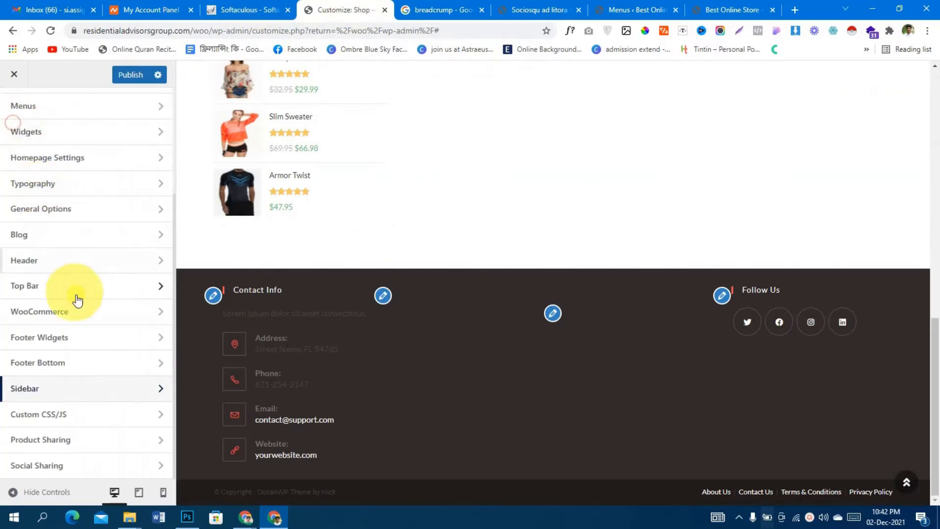
pyautogui.click(103, 422)
pyautogui.scroll(-5, 103, 421)
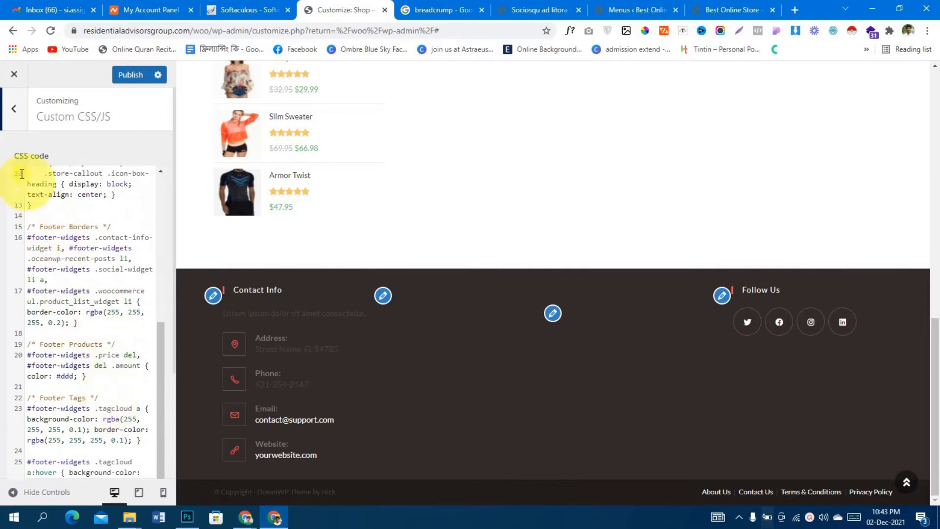
# - Review the Product Sharing section's sharing buttons and its border and icon colors
pyautogui.click(19, 110)
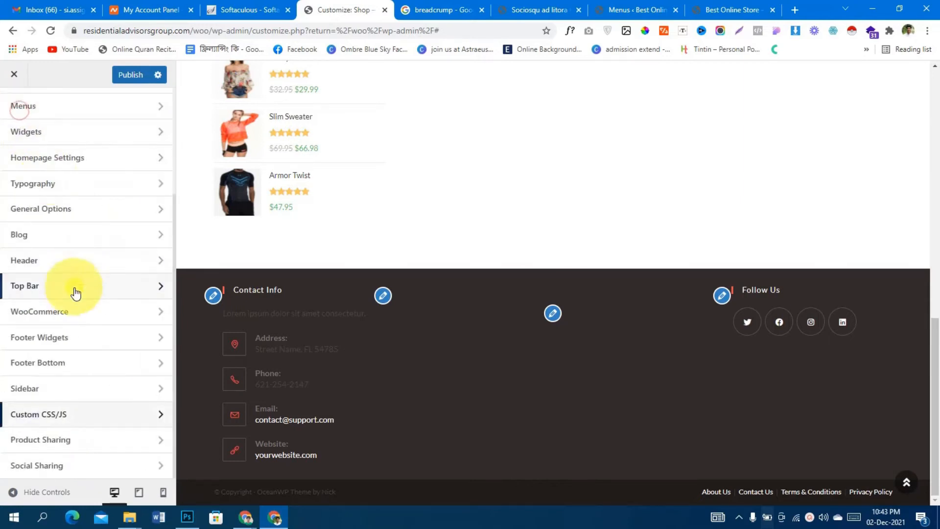
pyautogui.click(126, 443)
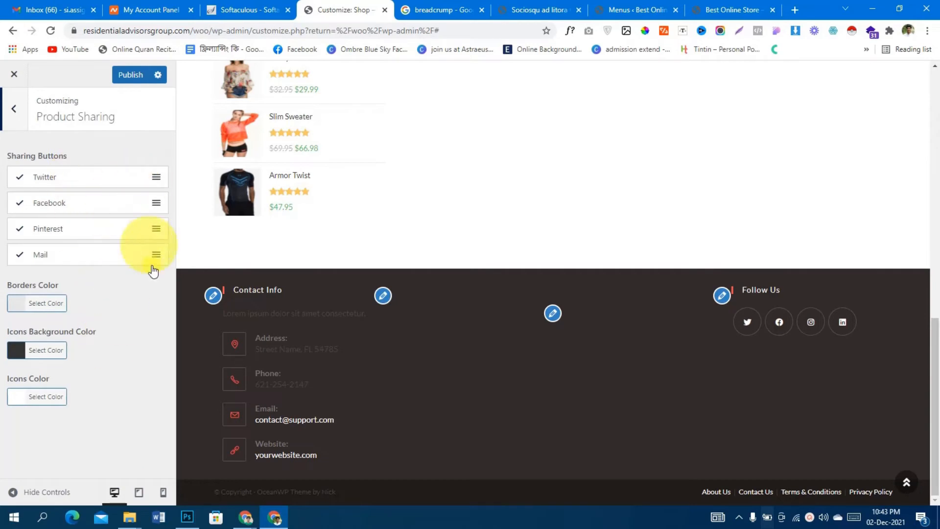
pyautogui.click(14, 129)
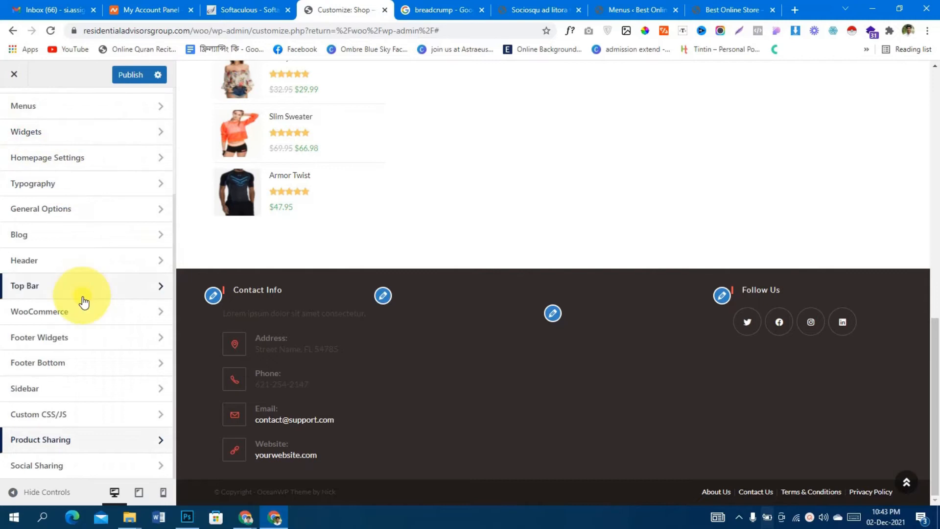
# - Review the Social Sharing section's buttons, position, heading and styling options
pyautogui.click(122, 466)
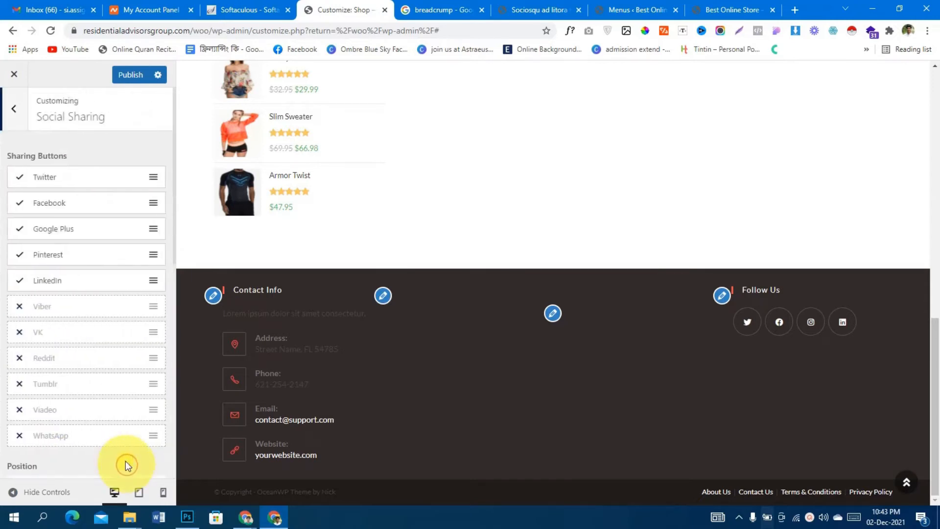
pyautogui.scroll(-6, 95, 361)
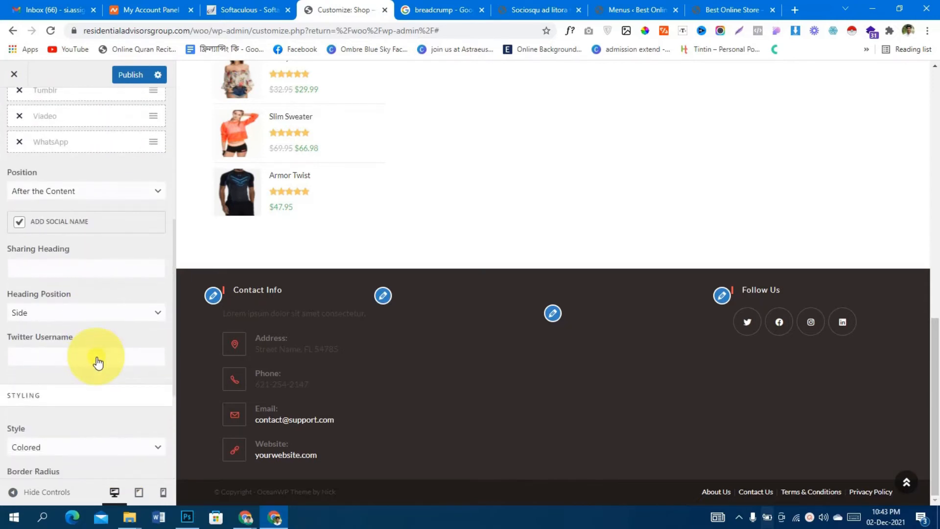
pyautogui.scroll(-2, 96, 362)
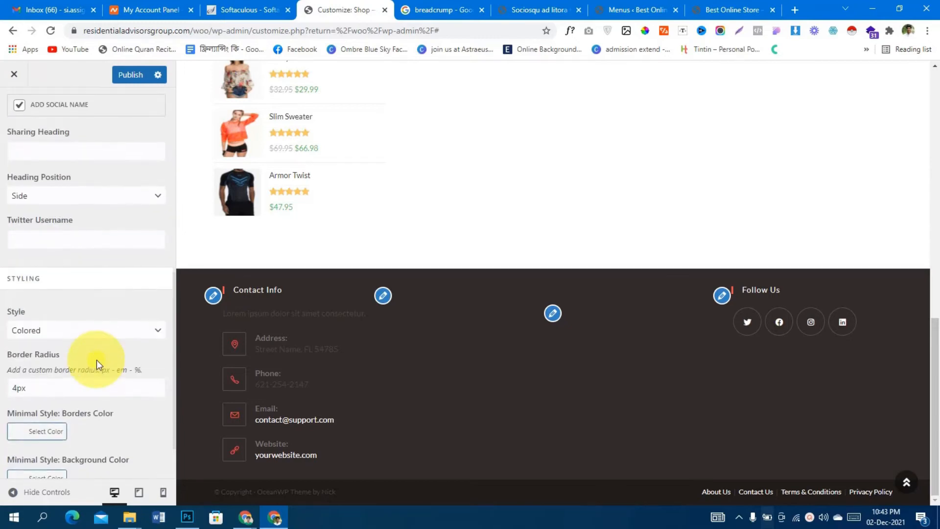
pyautogui.scroll(8, 97, 372)
# - Publish the customizer changes, and look over the shop preview and the list of customizer sections
pyautogui.click(4, 117)
pyautogui.click(125, 72)
pyautogui.scroll(15, 370, 323)
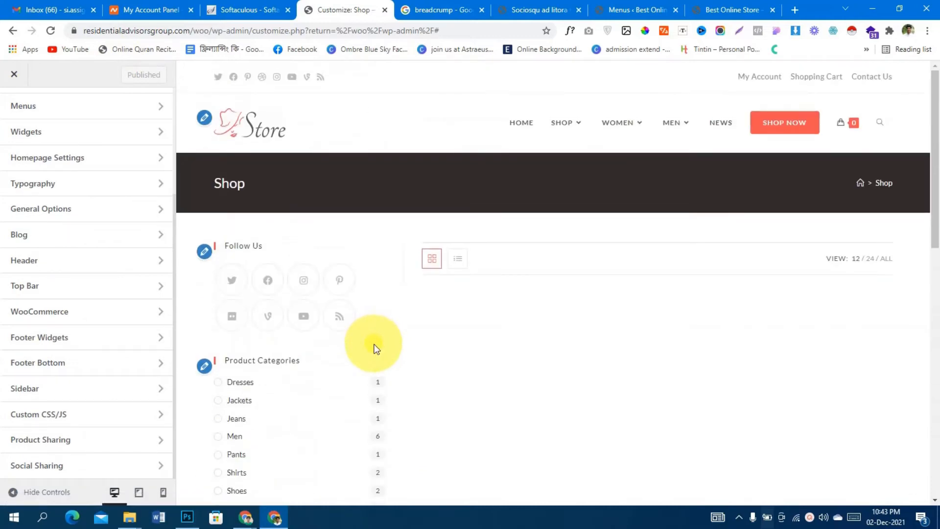
pyautogui.scroll(-15, 374, 348)
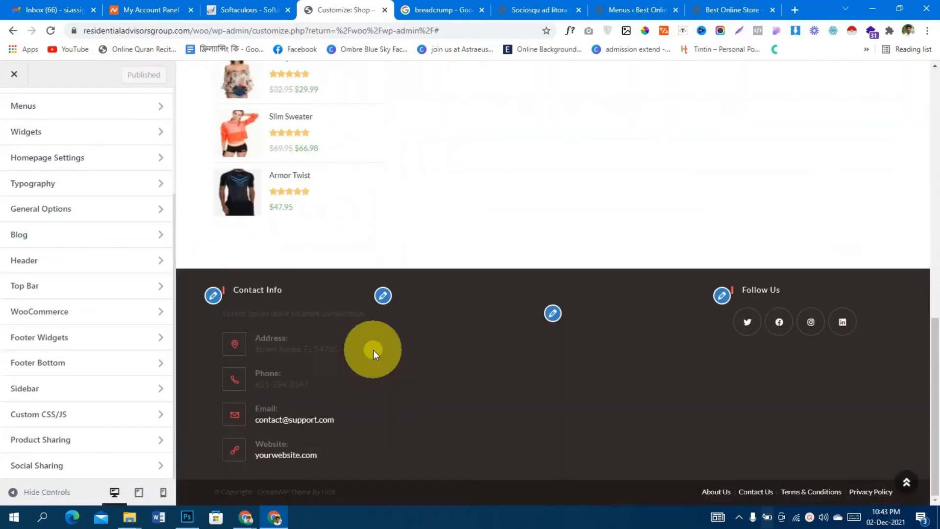
pyautogui.scroll(3, 98, 363)
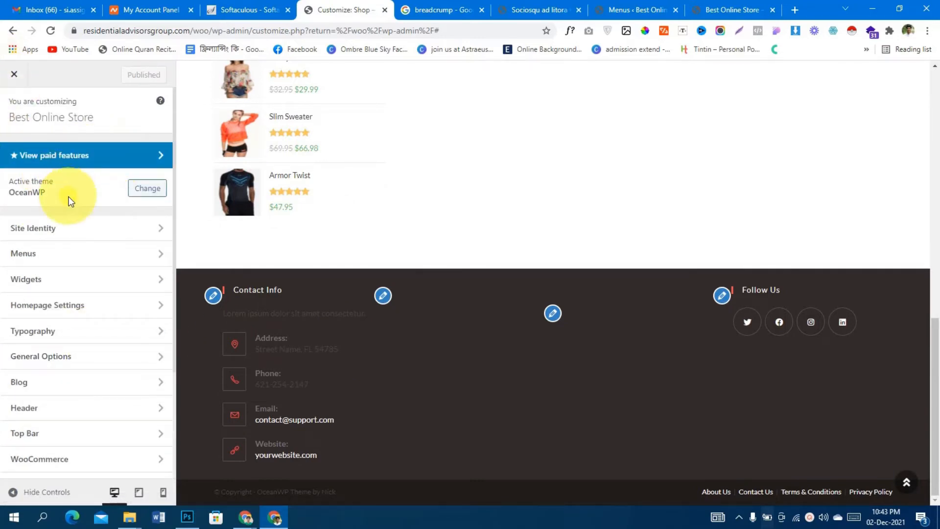
pyautogui.scroll(-2, 106, 252)
pyautogui.scroll(-2, 105, 252)
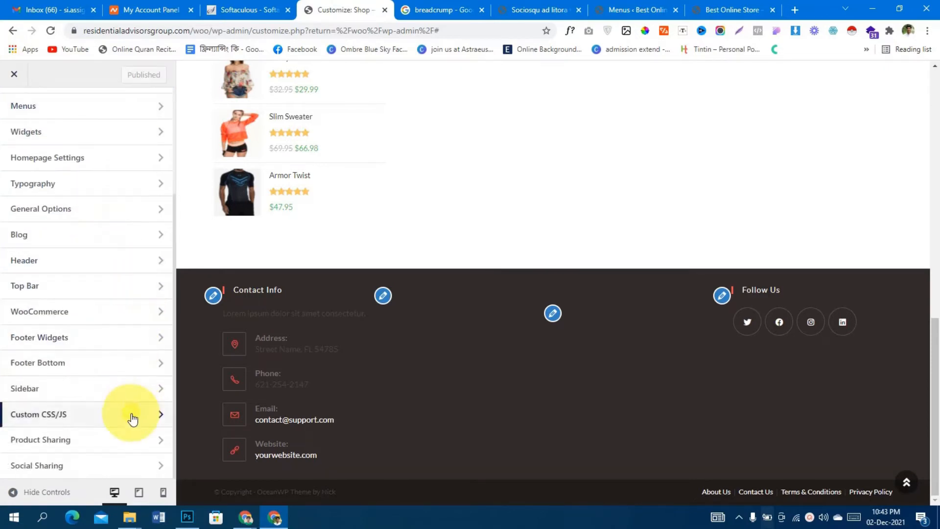
pyautogui.scroll(5, 130, 416)
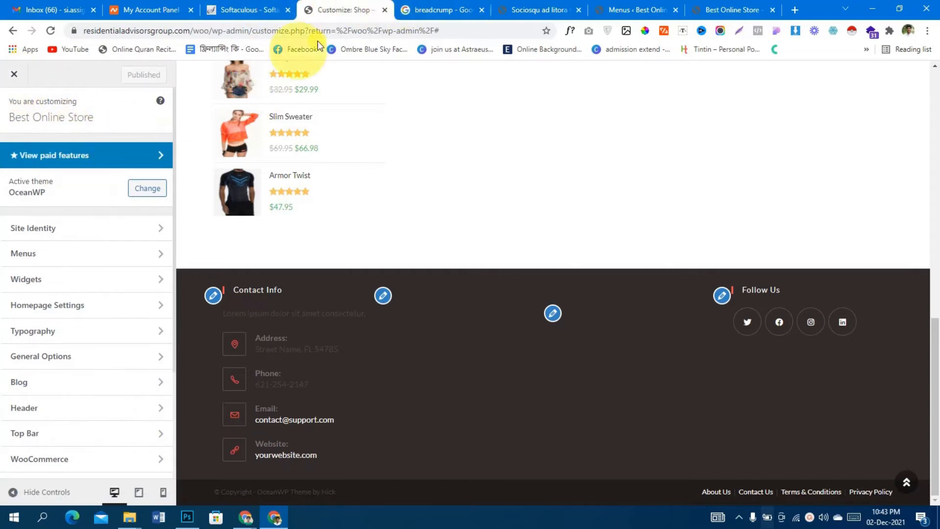
# - Open the site's admin dashboard from the blog post page
pyautogui.click(539, 10)
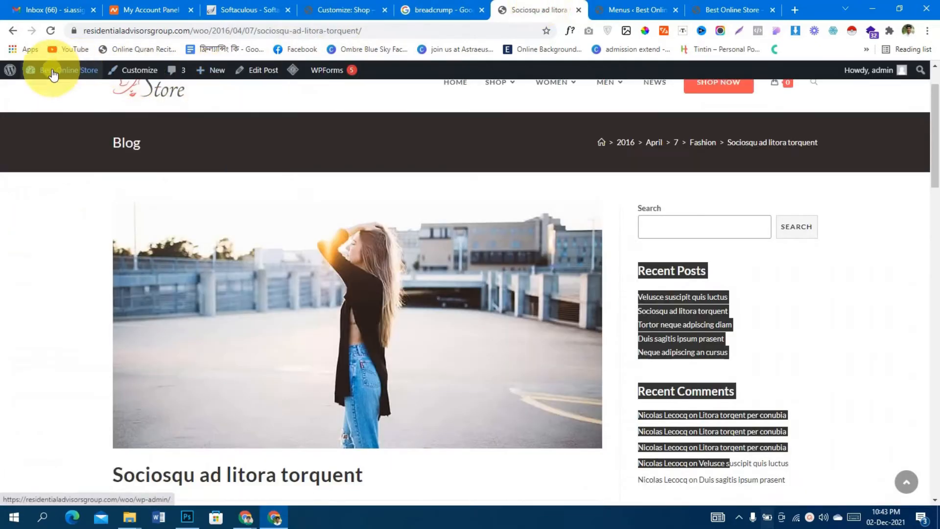
pyautogui.moveTo(63, 70)
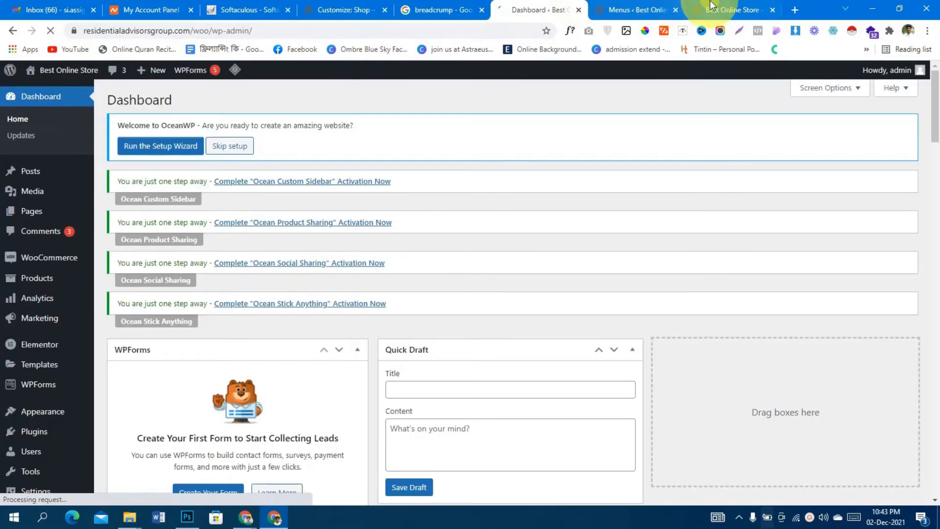
# - Open the Shop Right Sidebar page on the live store and examine its product and sidebar layout
pyautogui.click(730, 10)
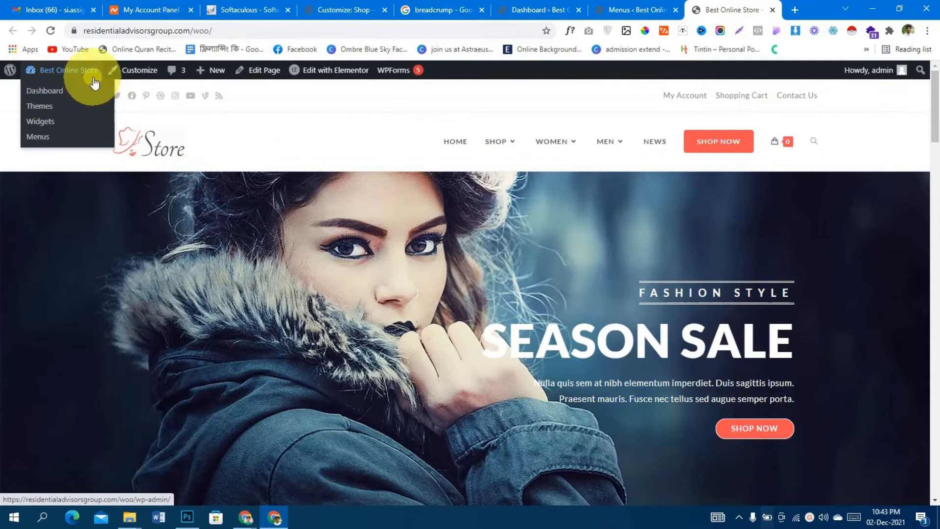
pyautogui.moveTo(498, 146)
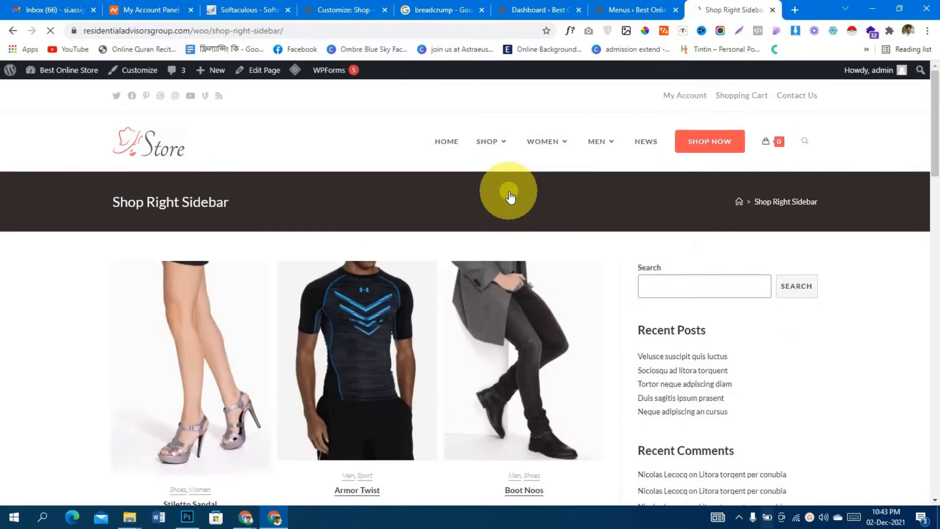
pyautogui.scroll(-1, 260, 266)
pyautogui.scroll(-2, 260, 266)
pyautogui.scroll(3, 260, 266)
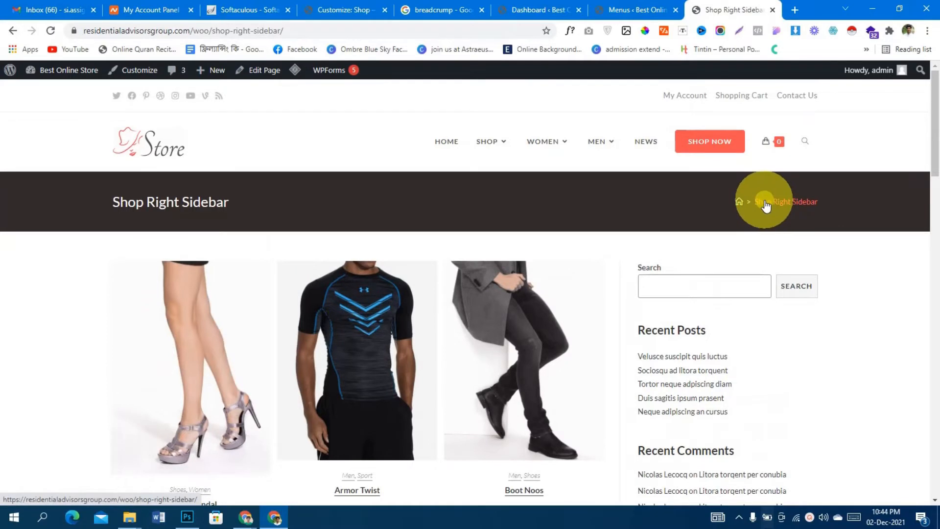
# - Visit the store's Shop page in a new browser tab from the Menus admin page
pyautogui.moveTo(559, 143)
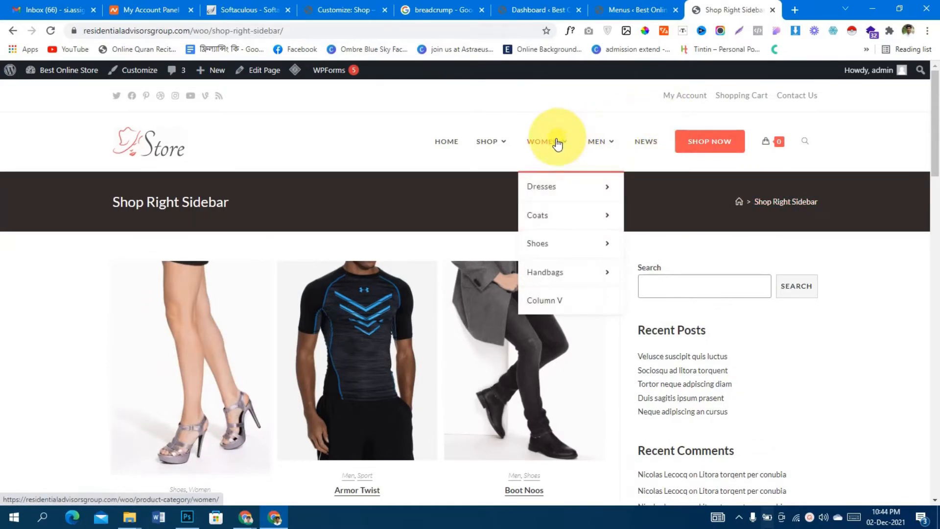
pyautogui.moveTo(32, 68)
pyautogui.click(636, 10)
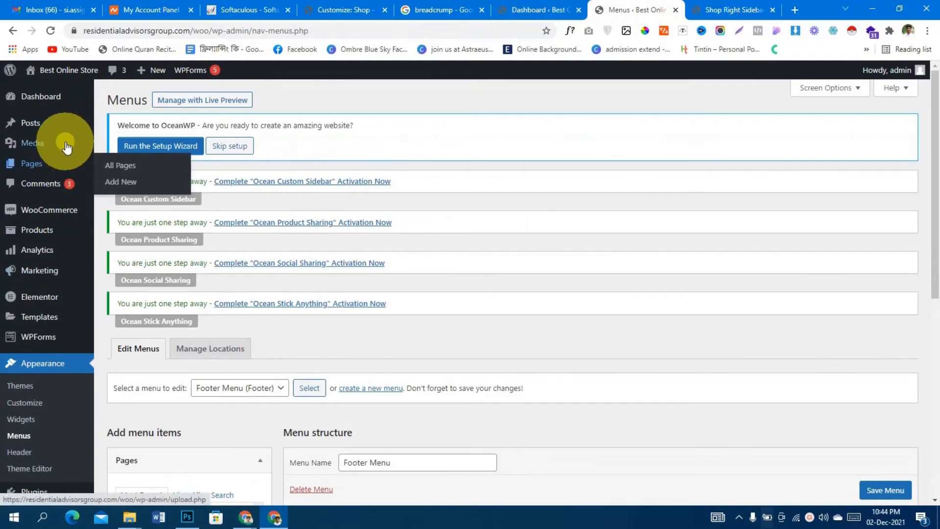
pyautogui.moveTo(69, 71)
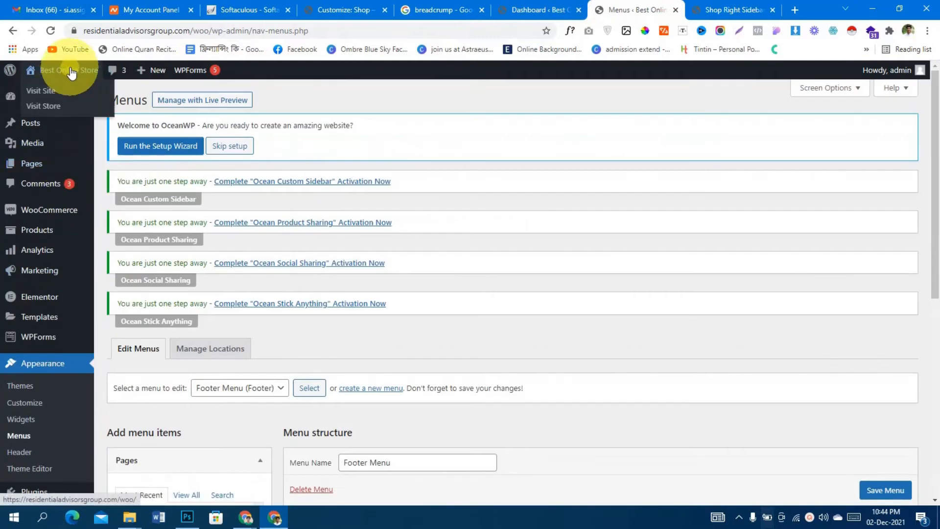
pyautogui.keyDown('ctrl'); pyautogui.click(47, 108); pyautogui.keyUp('ctrl')
pyautogui.click(663, 10)
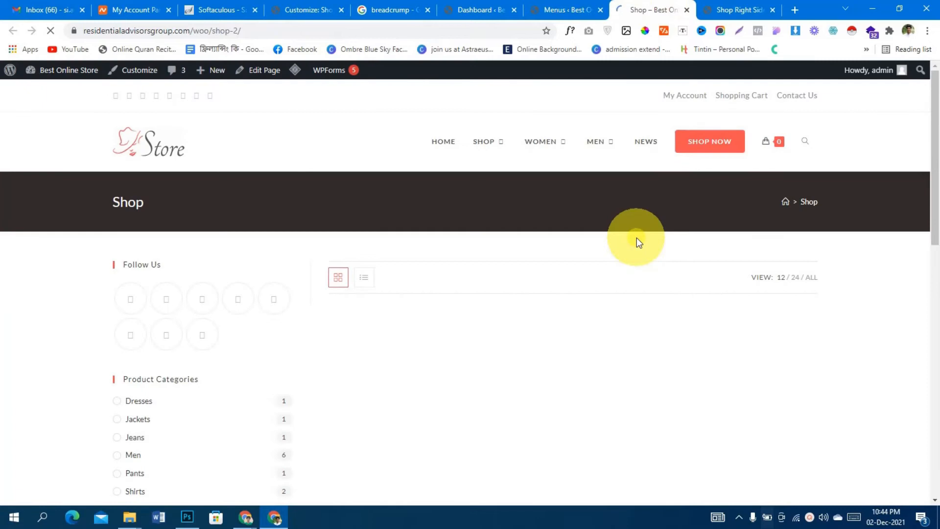
# - Examine the live Shop page's sidebar and product area, including with 24 products per page
pyautogui.scroll(-8, 635, 374)
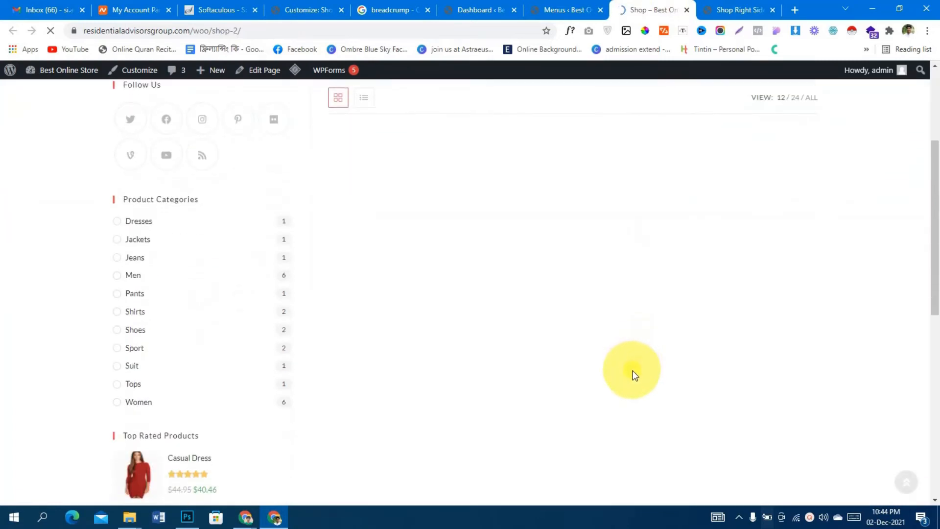
pyautogui.scroll(3, 635, 375)
pyautogui.scroll(5, 635, 375)
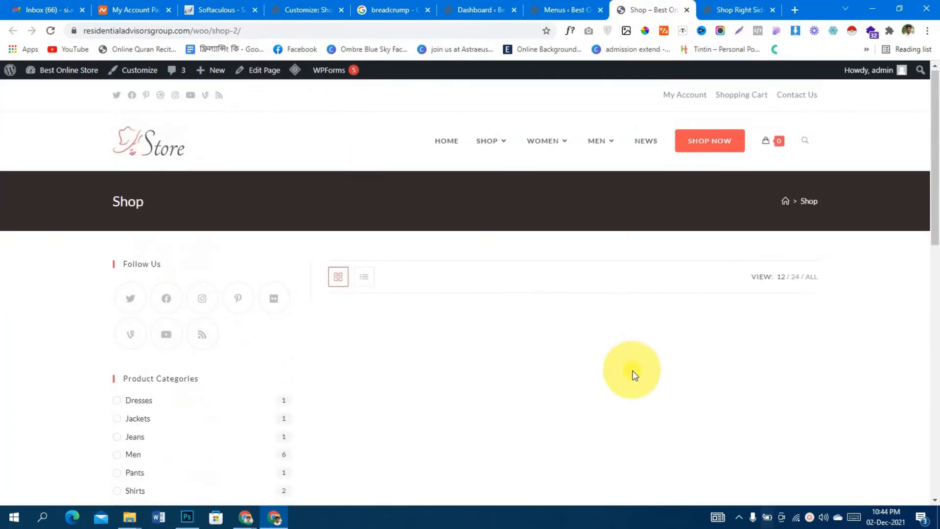
pyautogui.scroll(-1, 635, 374)
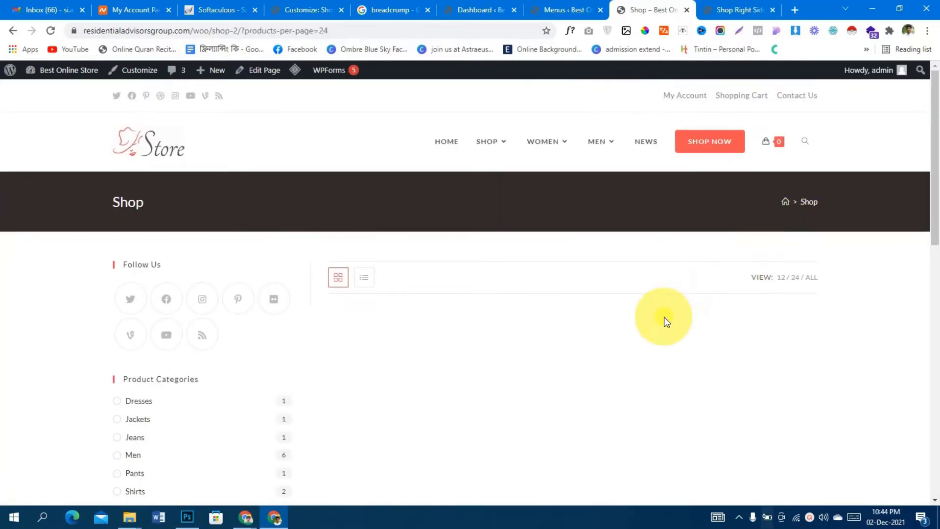
pyautogui.scroll(-10, 664, 316)
pyautogui.scroll(4, 664, 316)
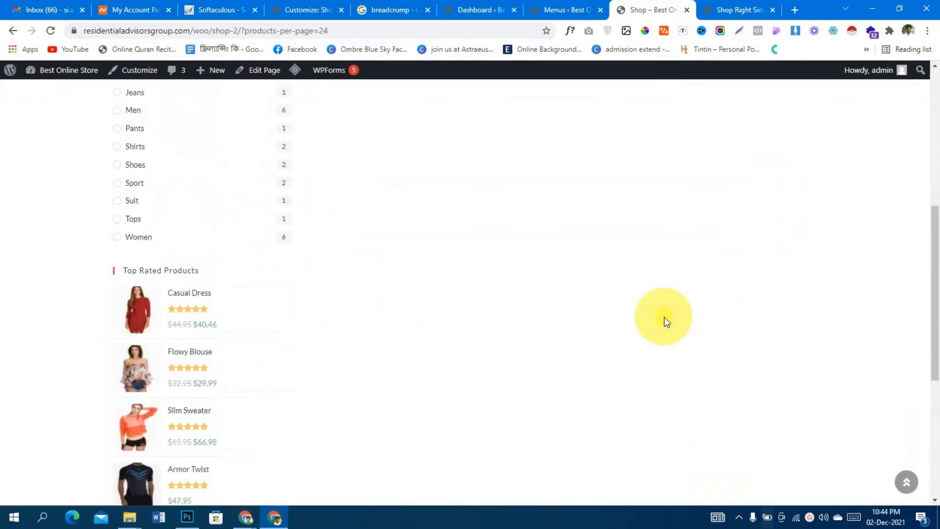
pyautogui.scroll(5, 664, 316)
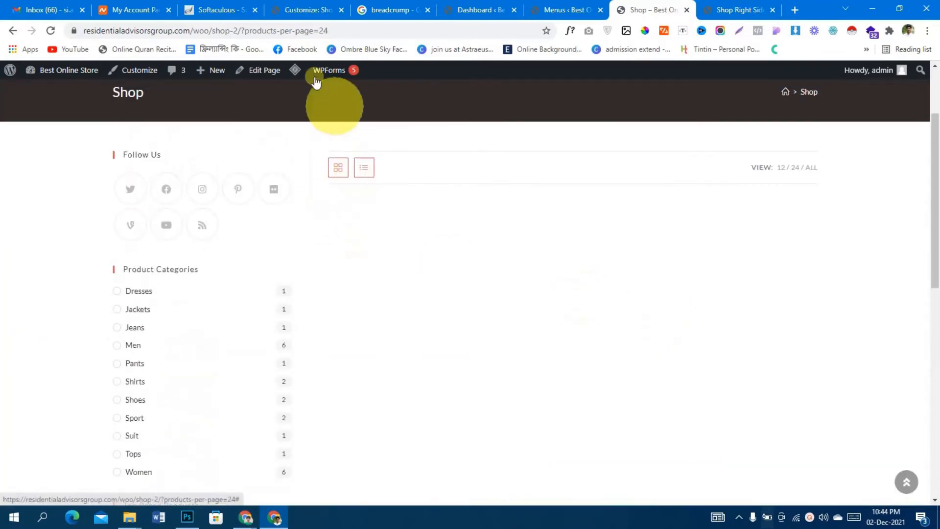
# - Shorten the page address to residentialadvisorsgroup.com/woo/shop and look over the product listing there
pyautogui.moveTo(232, 30); pyautogui.dragTo(645, 40)
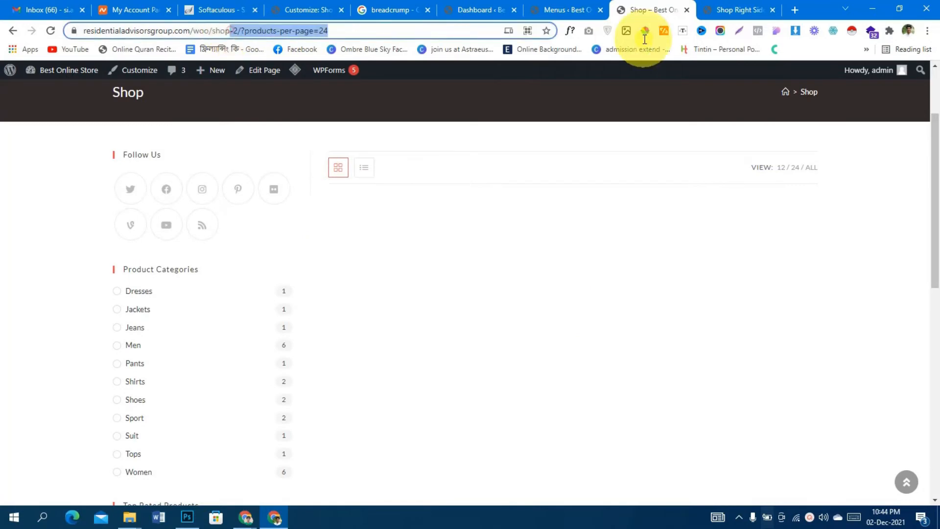
pyautogui.press('BackSpace')
pyautogui.press('Return')
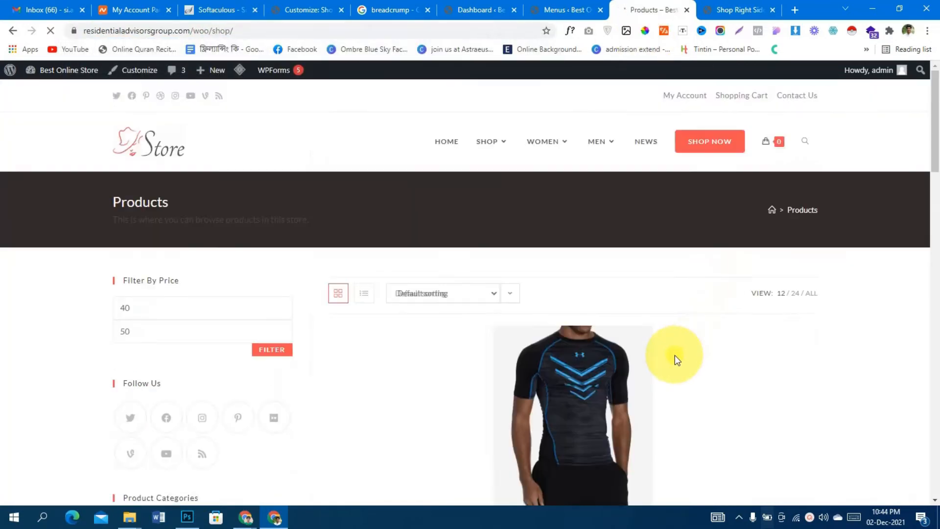
pyautogui.scroll(-3, 831, 367)
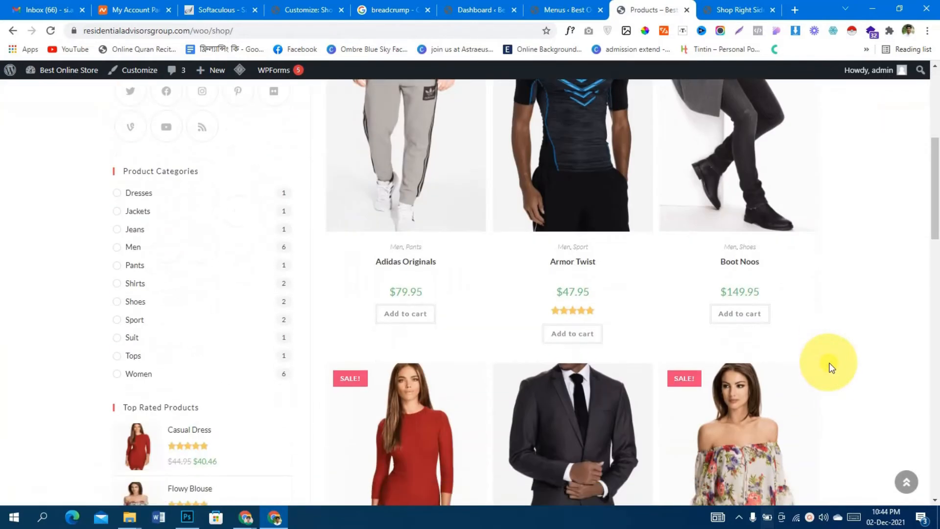
pyautogui.scroll(5, 831, 363)
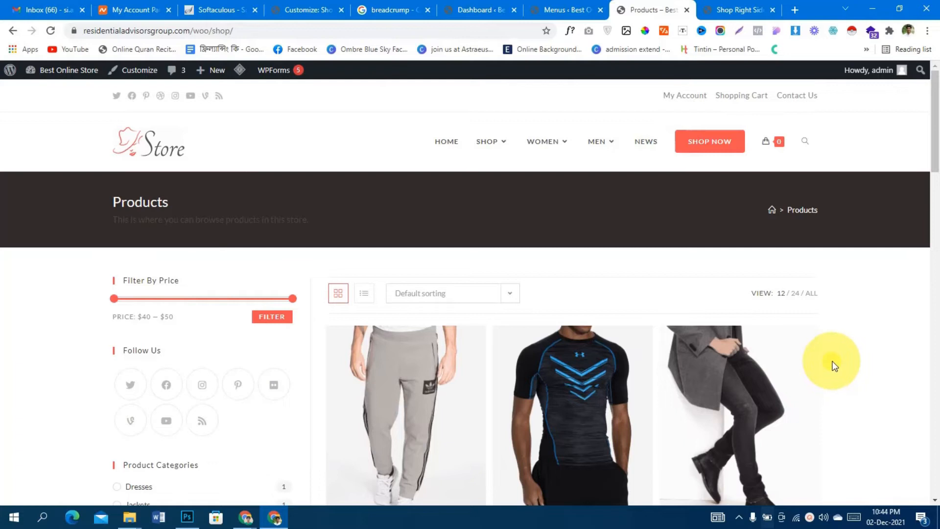
# - Return to the site's admin dashboard and open the list of all pages
pyautogui.click(549, 10)
pyautogui.click(478, 10)
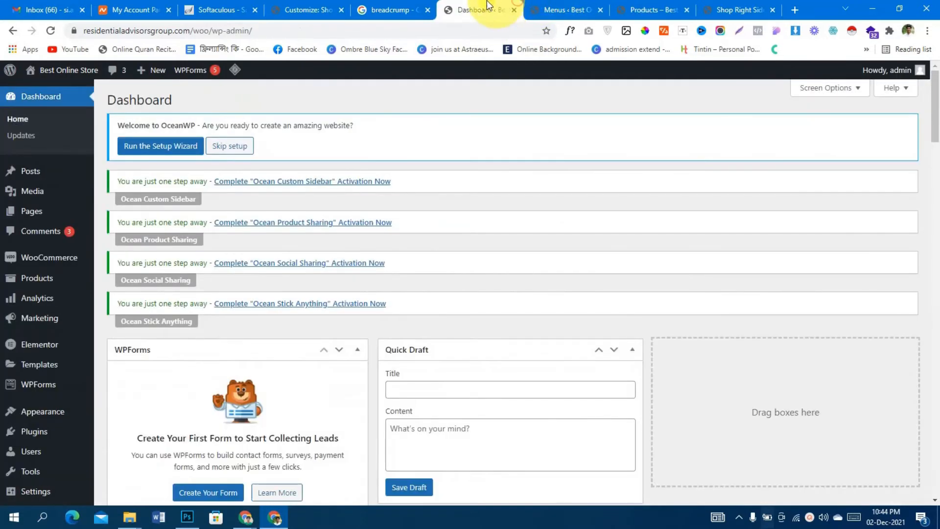
pyautogui.moveTo(69, 255)
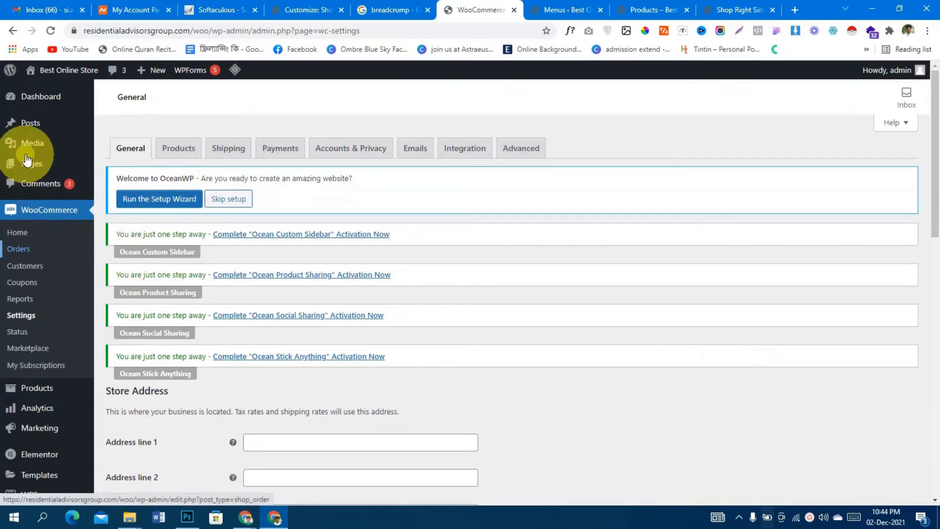
pyautogui.moveTo(29, 155)
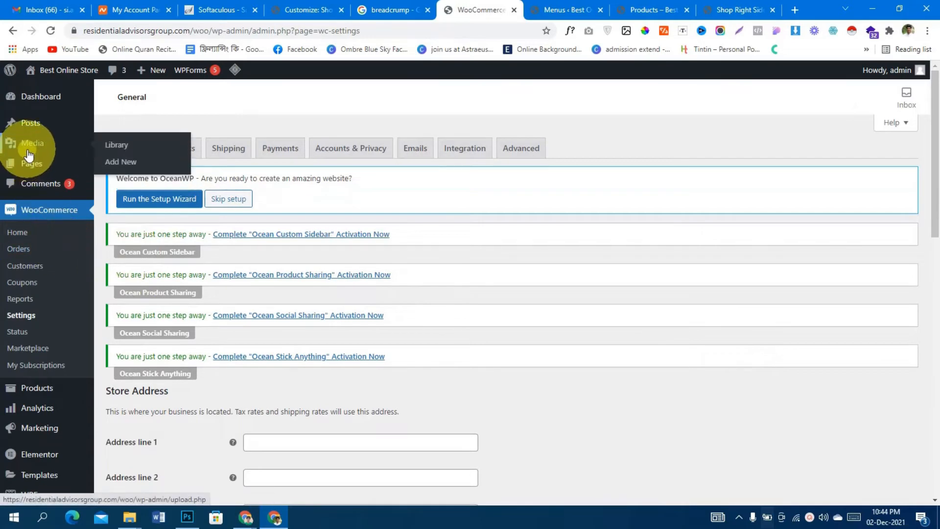
pyautogui.click(123, 166)
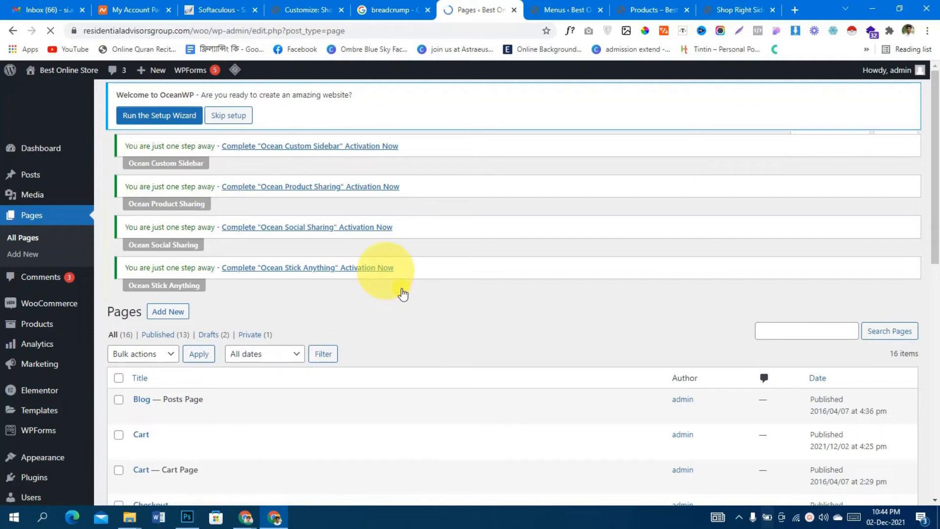
# - Check the slugs of both Shop pages through Quick Edit, cancelling each without changes
pyautogui.scroll(-3, 407, 298)
pyautogui.scroll(-3, 407, 298)
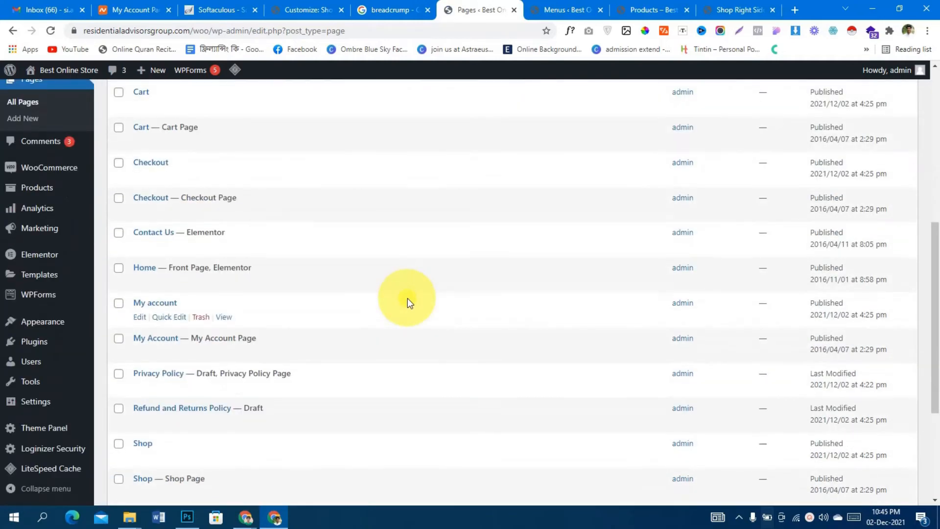
pyautogui.scroll(-3, 407, 298)
pyautogui.scroll(-1, 408, 299)
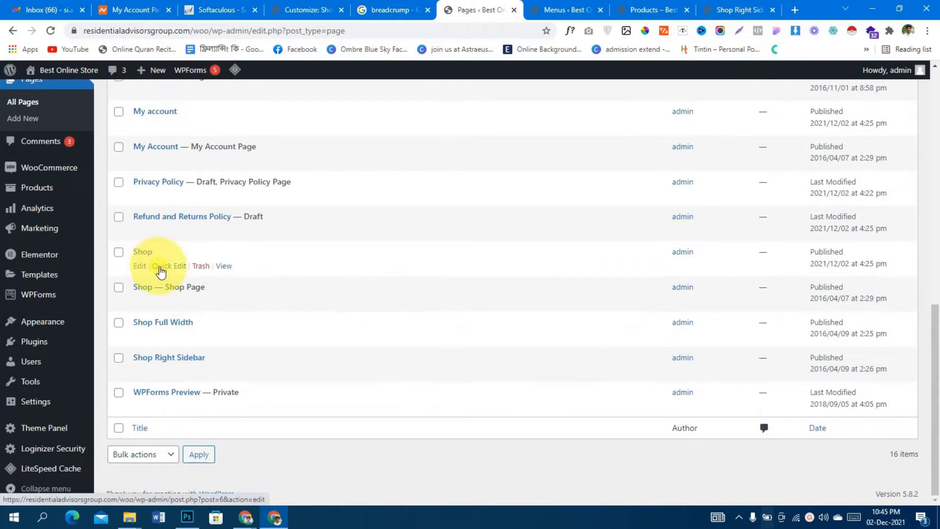
pyautogui.click(161, 268)
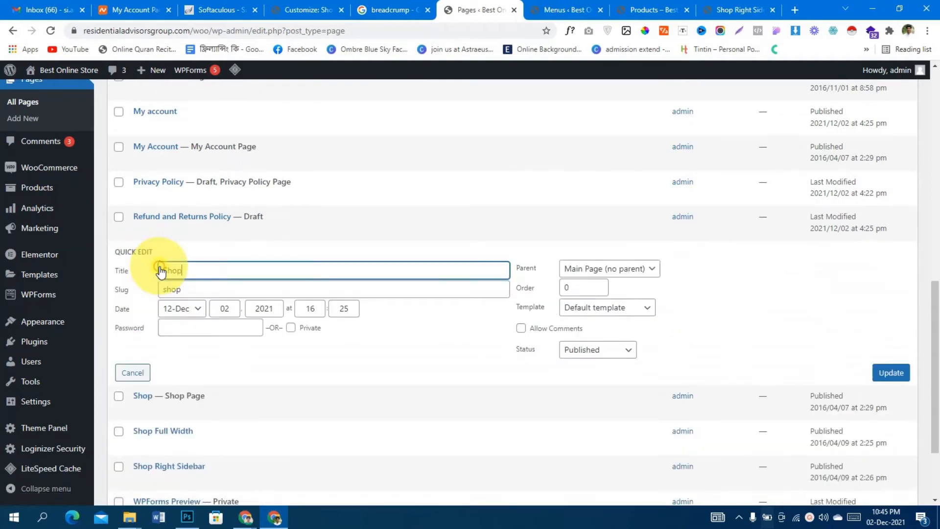
pyautogui.click(133, 374)
pyautogui.click(172, 300)
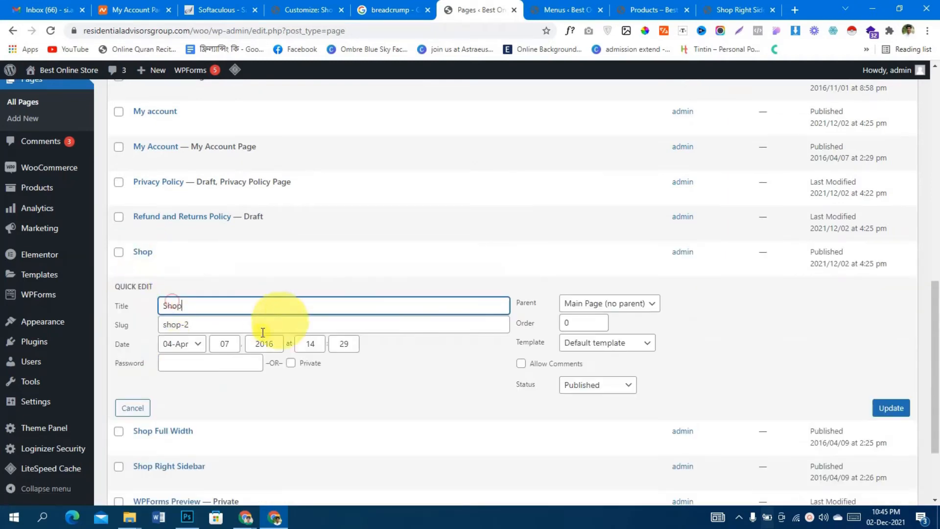
pyautogui.click(132, 412)
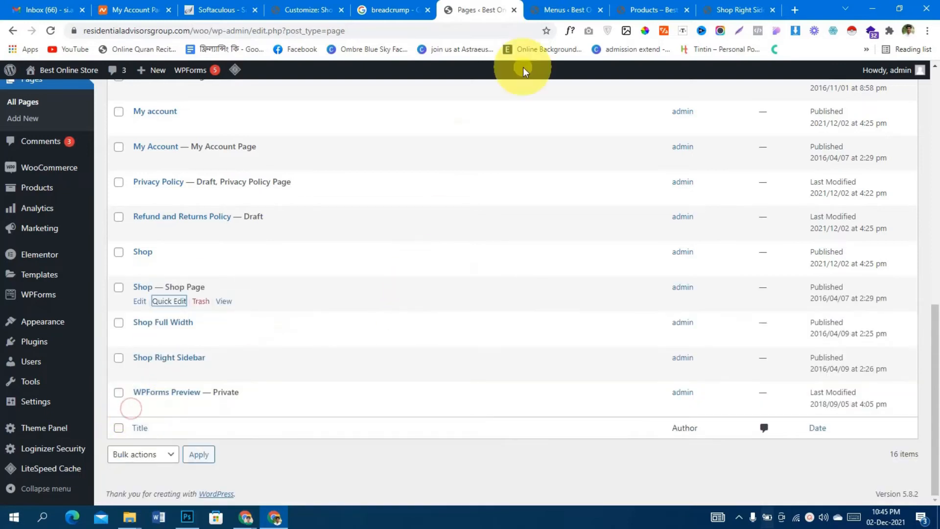
# - Open the WooCommerce settings and examine the General store address, selling location, coupon and currency options
pyautogui.click(560, 9)
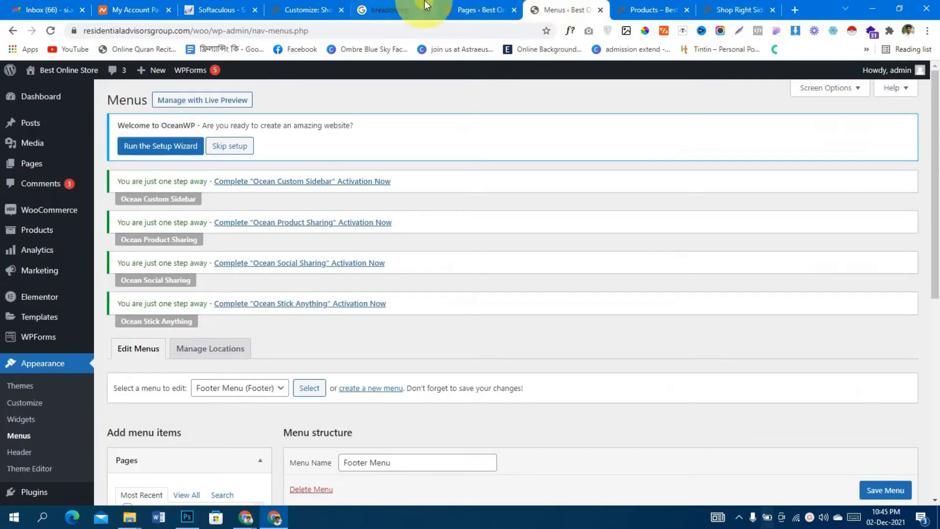
pyautogui.click(474, 9)
pyautogui.moveTo(27, 260)
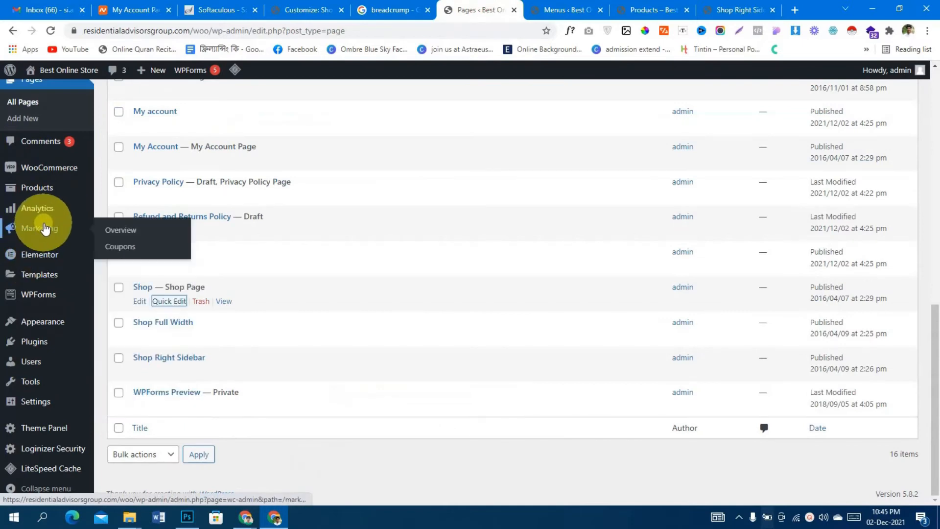
pyautogui.moveTo(49, 171)
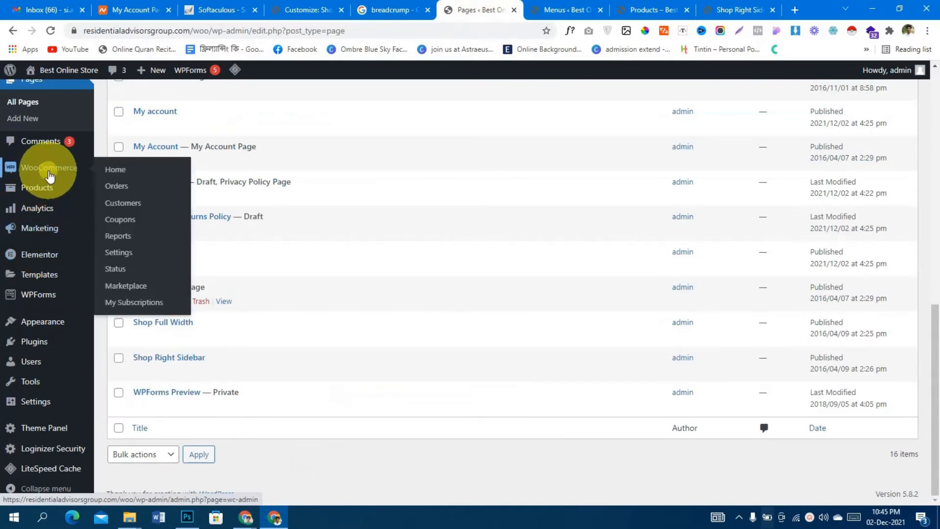
pyautogui.click(116, 252)
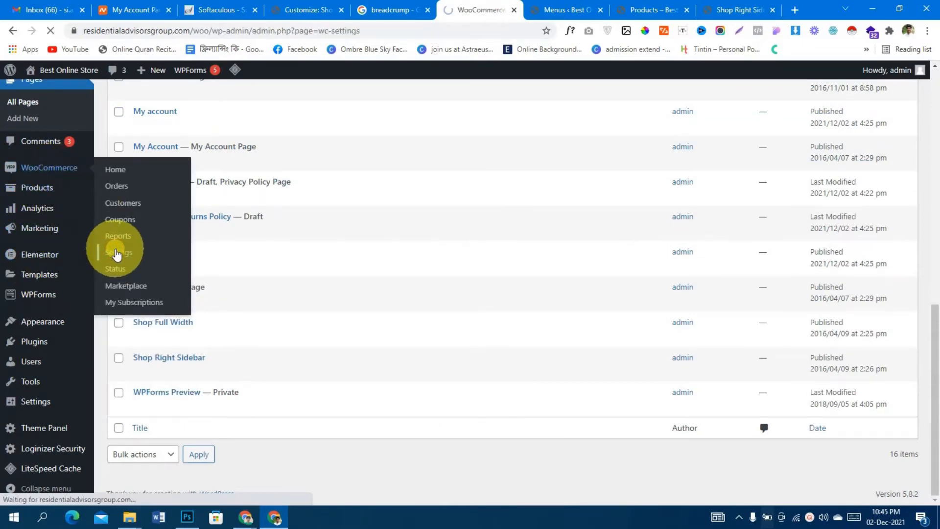
pyautogui.scroll(-5, 689, 287)
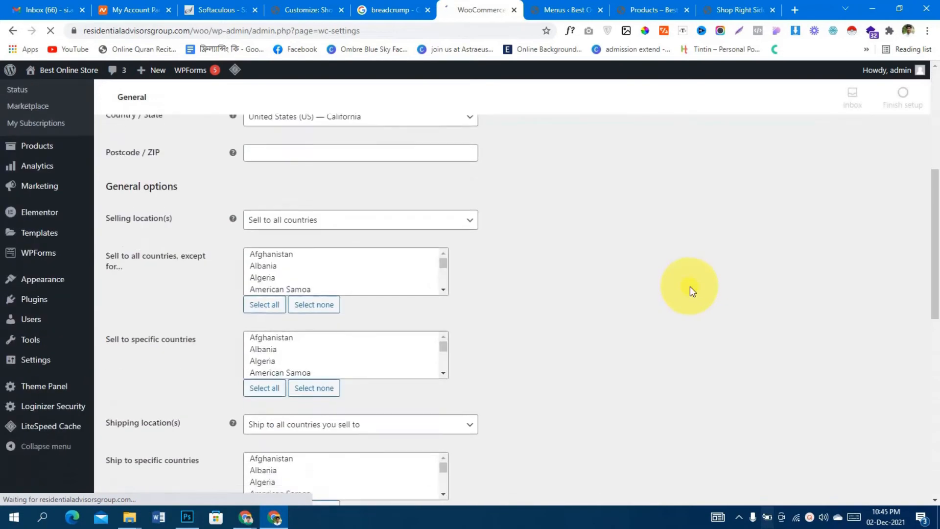
pyautogui.scroll(3, 689, 287)
pyautogui.scroll(-5, 638, 342)
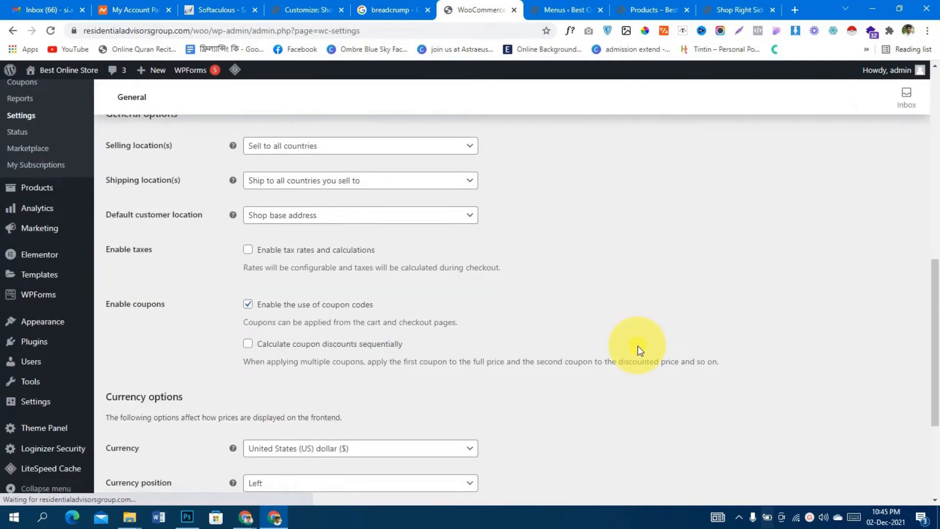
pyautogui.scroll(-4, 637, 345)
pyautogui.scroll(10, 635, 350)
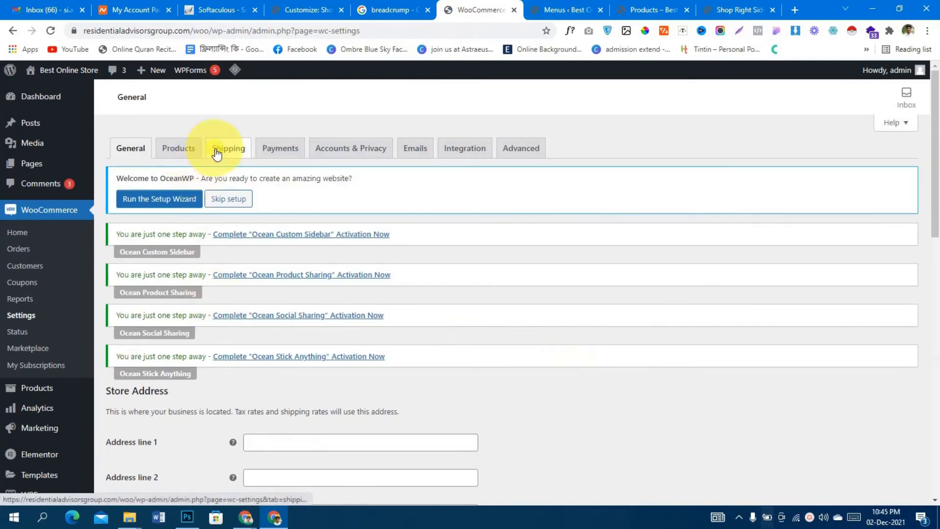
# - Examine the Advanced WooCommerce settings for page setup, checkout endpoints and account endpoints
pyautogui.click(527, 150)
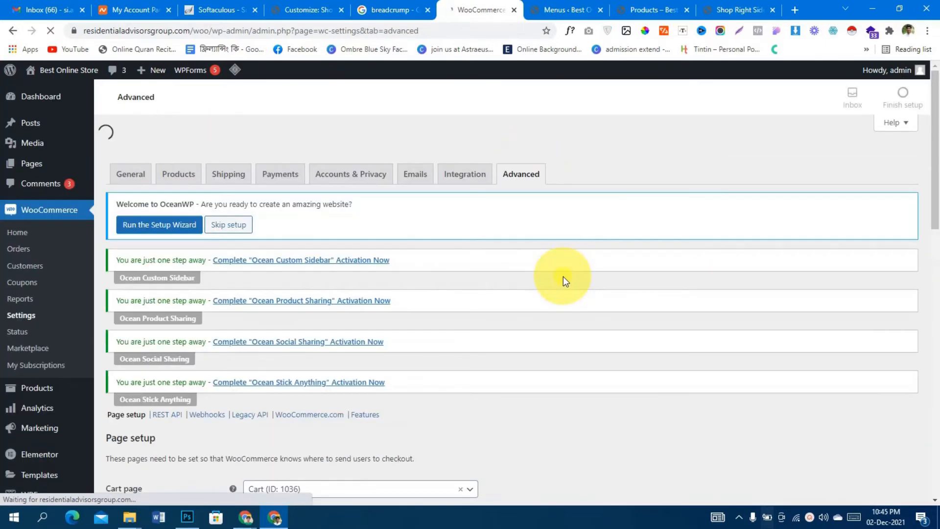
pyautogui.scroll(-6, 563, 276)
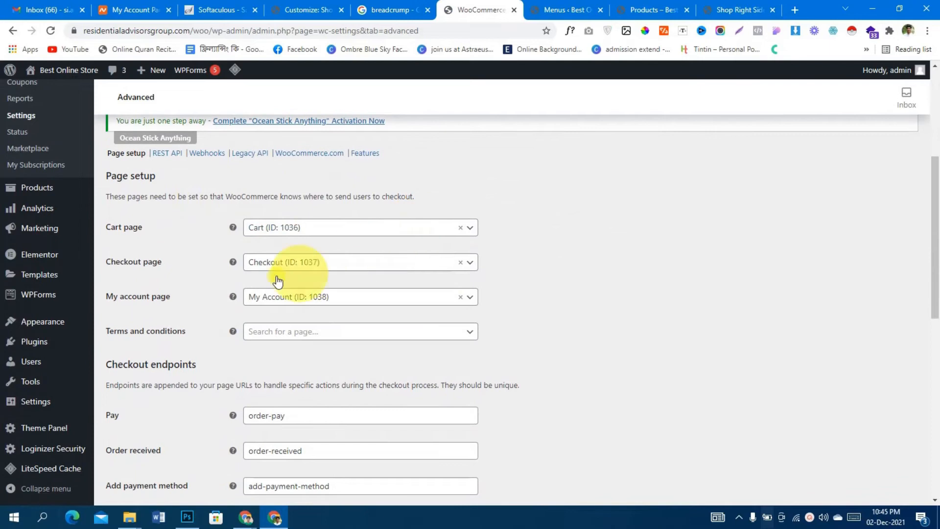
pyautogui.scroll(-2, 499, 316)
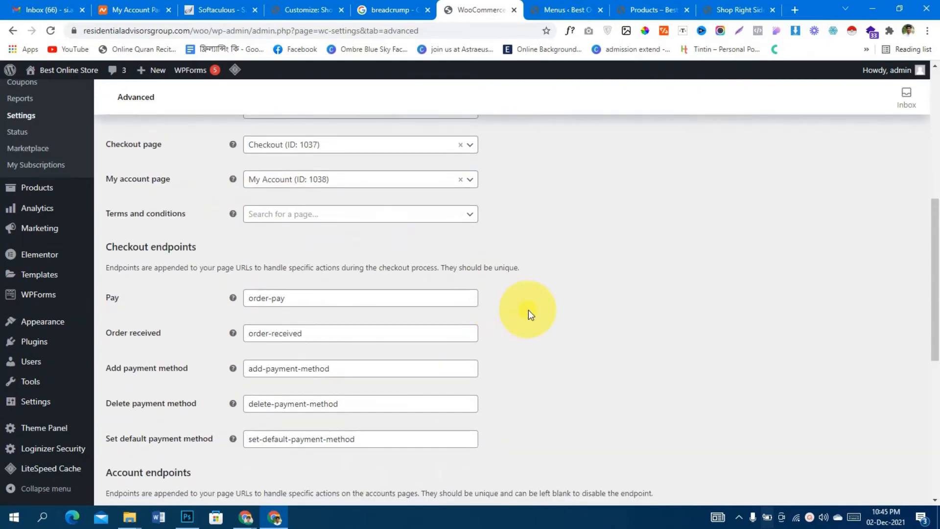
pyautogui.scroll(2, 528, 310)
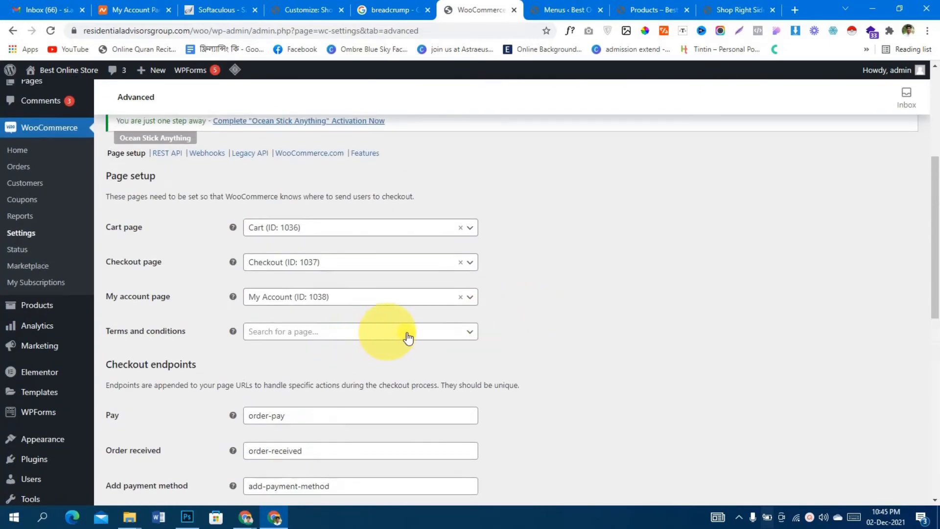
pyautogui.scroll(-7, 569, 356)
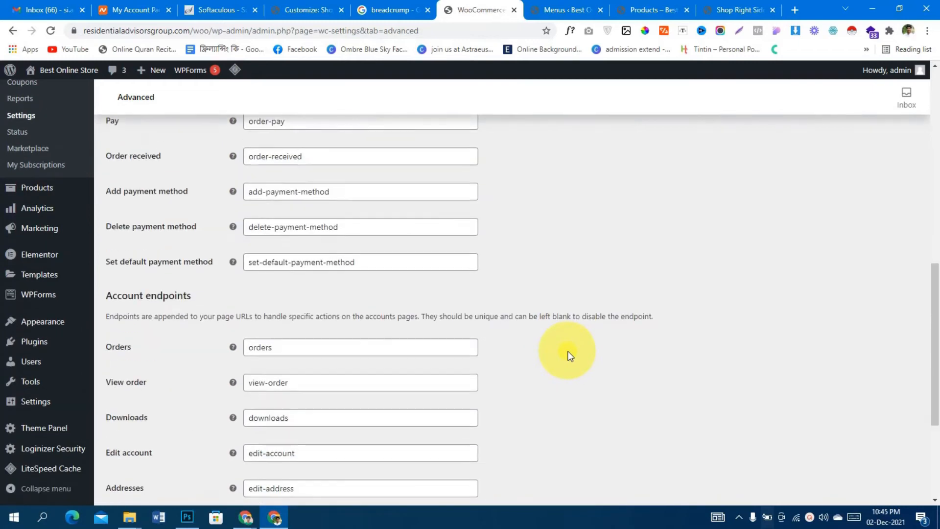
pyautogui.scroll(-2, 570, 356)
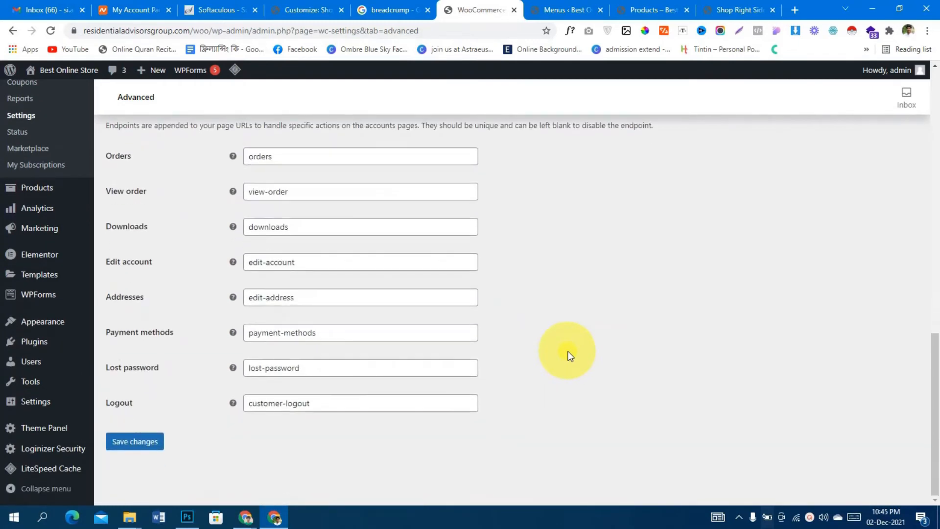
pyautogui.scroll(7, 569, 356)
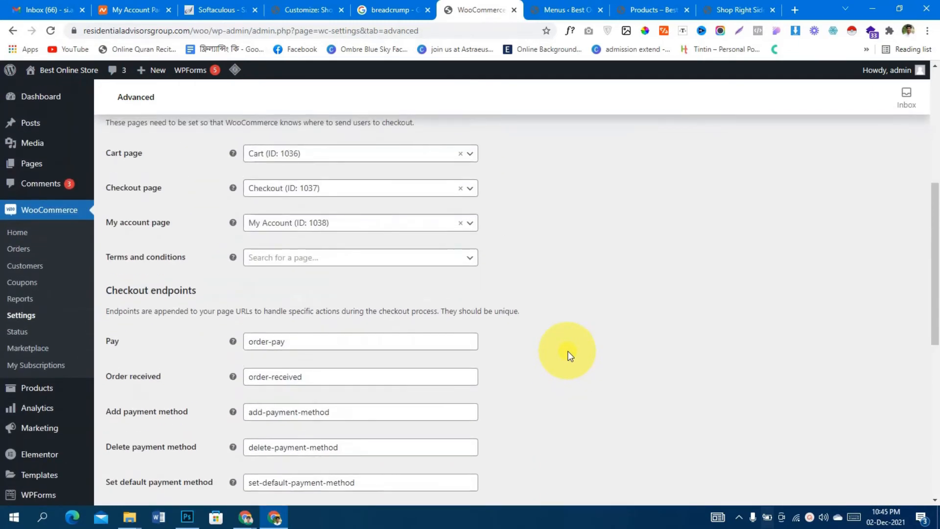
pyautogui.scroll(5, 570, 356)
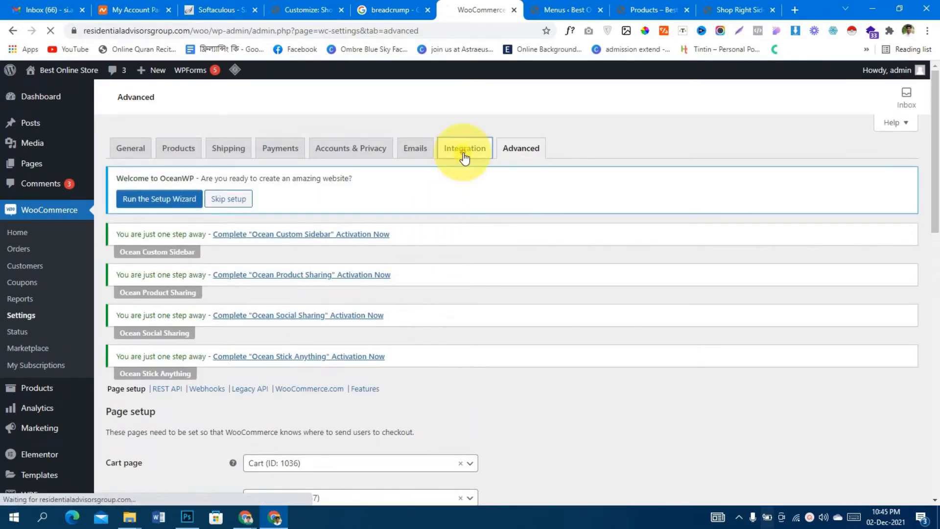
# - Open the WooCommerce Products settings and examine the pages available for the Shop page option, leaving the selection as is
pyautogui.click(360, 147)
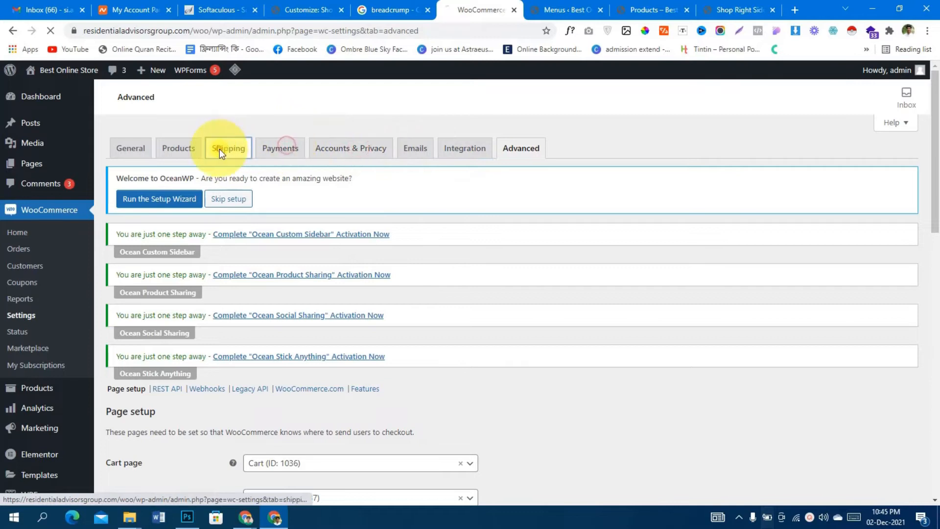
pyautogui.click(176, 151)
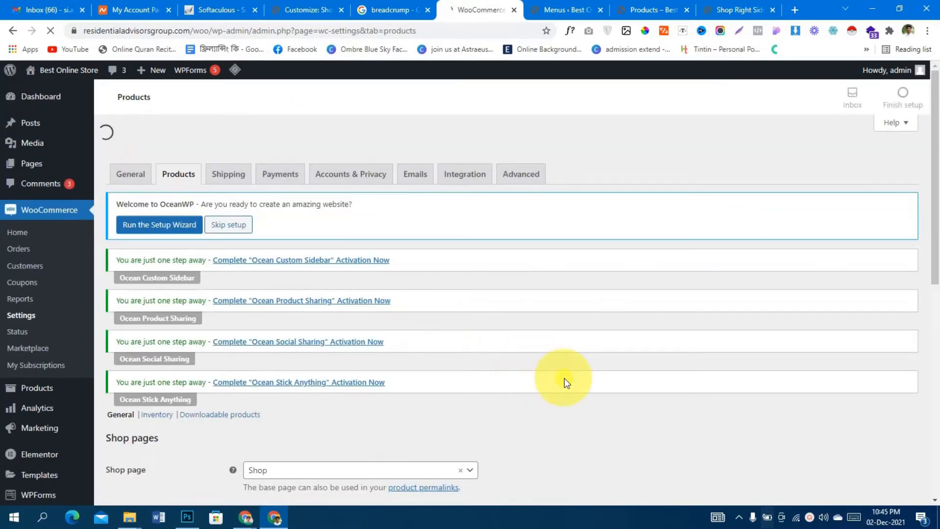
pyautogui.scroll(-5, 564, 378)
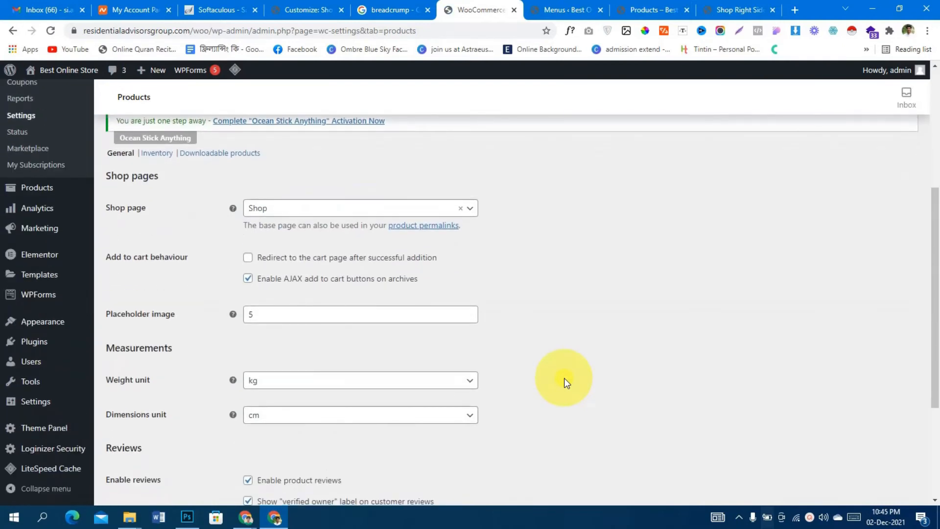
pyautogui.click(335, 215)
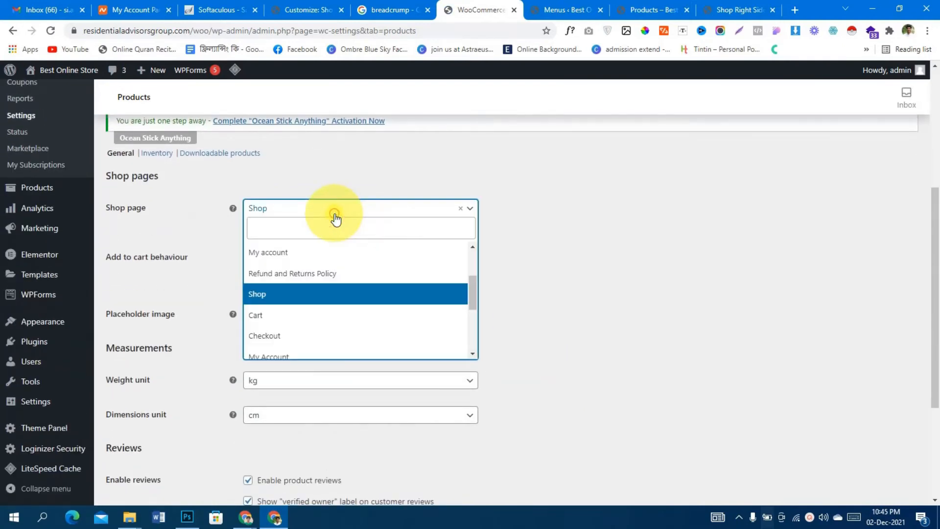
pyautogui.scroll(-1, 343, 311)
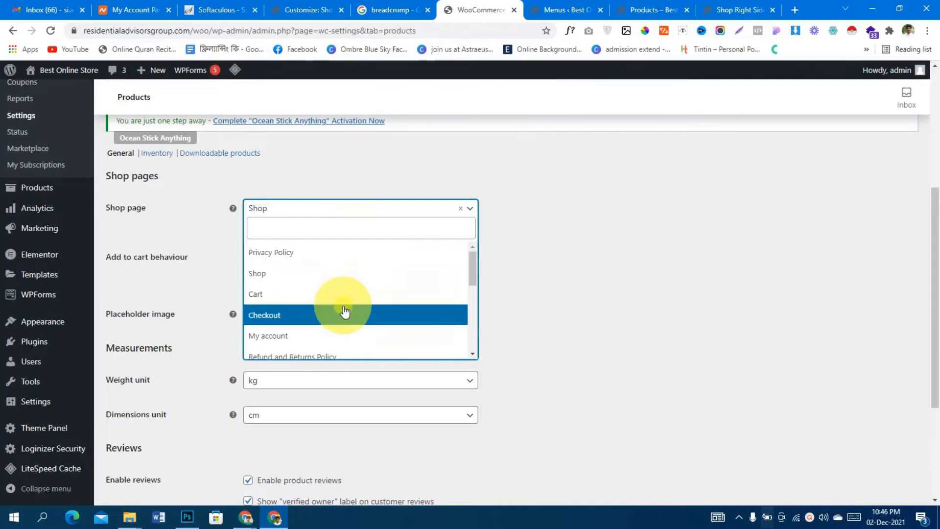
pyautogui.scroll(-2, 365, 289)
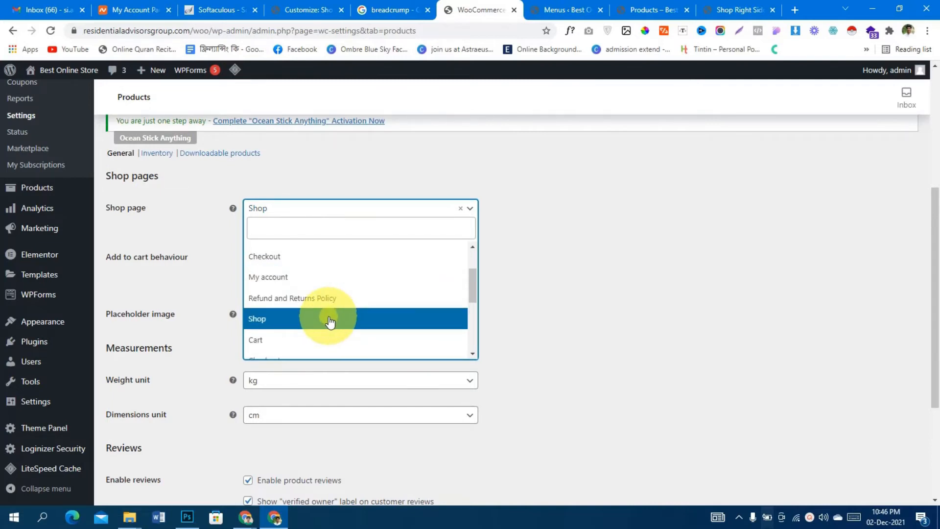
pyautogui.scroll(1, 327, 320)
pyautogui.scroll(-2, 343, 318)
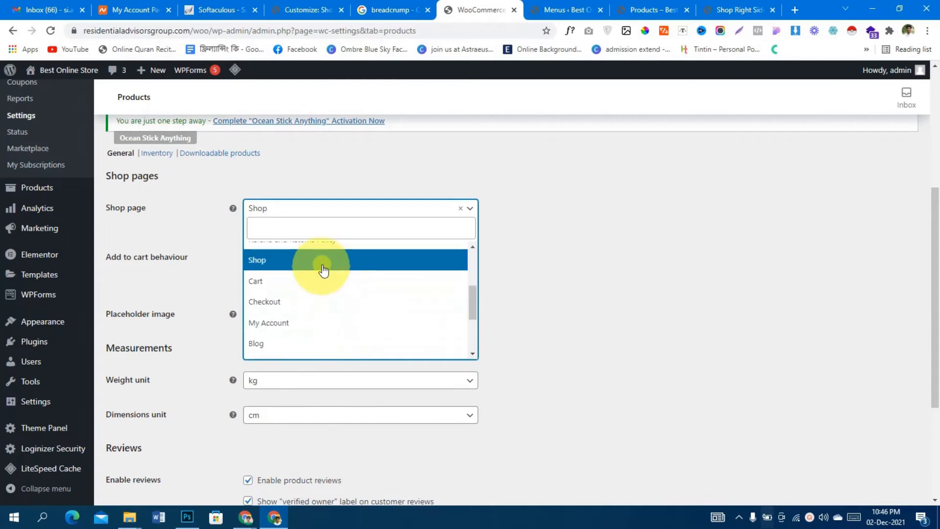
pyautogui.scroll(2, 336, 263)
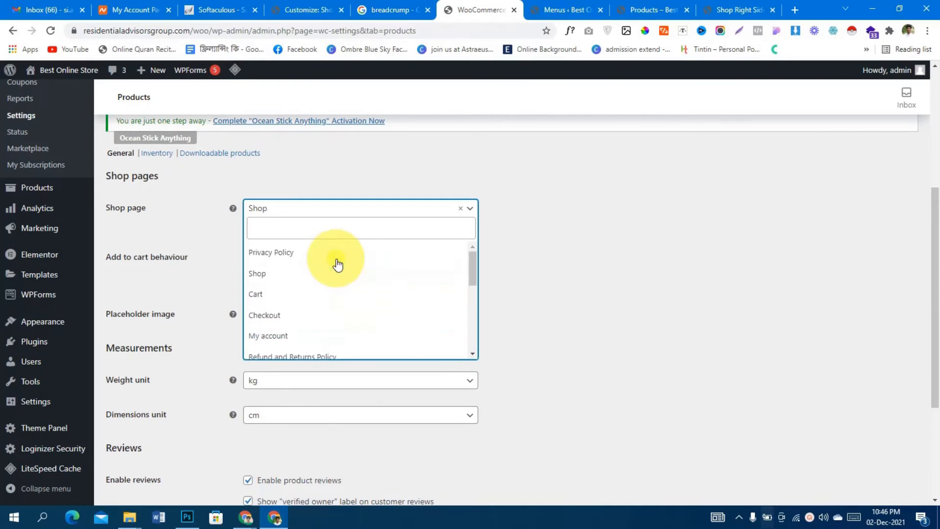
pyautogui.click(565, 232)
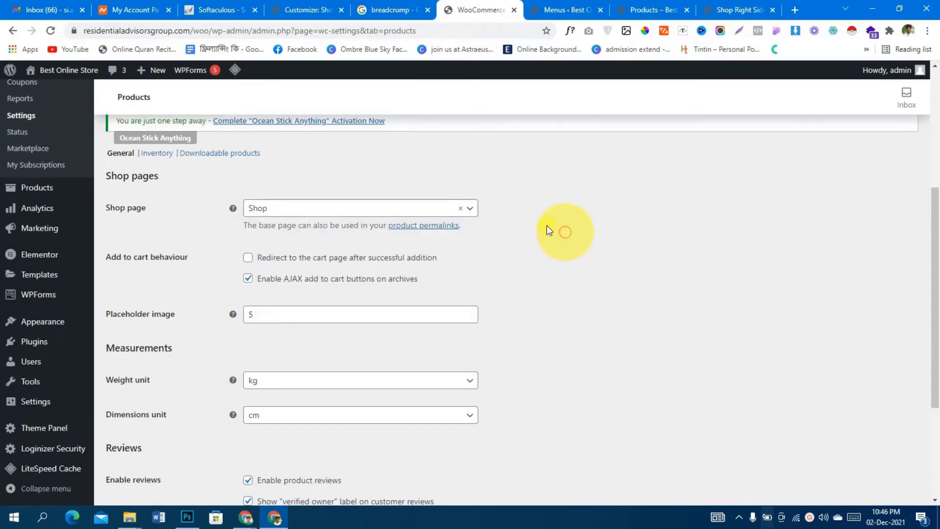
# - Visit the store in a separate browser tab to check its page address, and return to the WooCommerce Products settings
pyautogui.click(551, 10)
pyautogui.moveTo(54, 71)
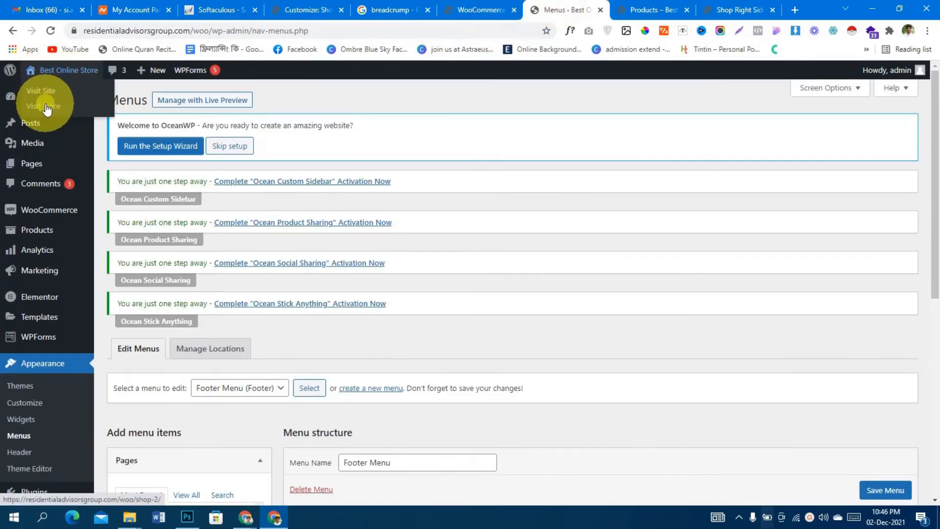
pyautogui.middleClick(47, 109)
pyautogui.click(580, 9)
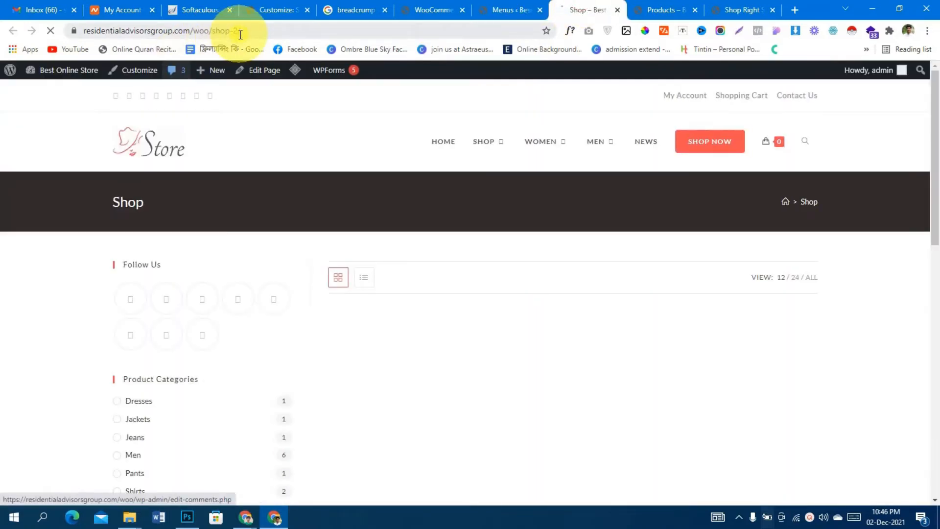
pyautogui.click(511, 9)
pyautogui.click(431, 9)
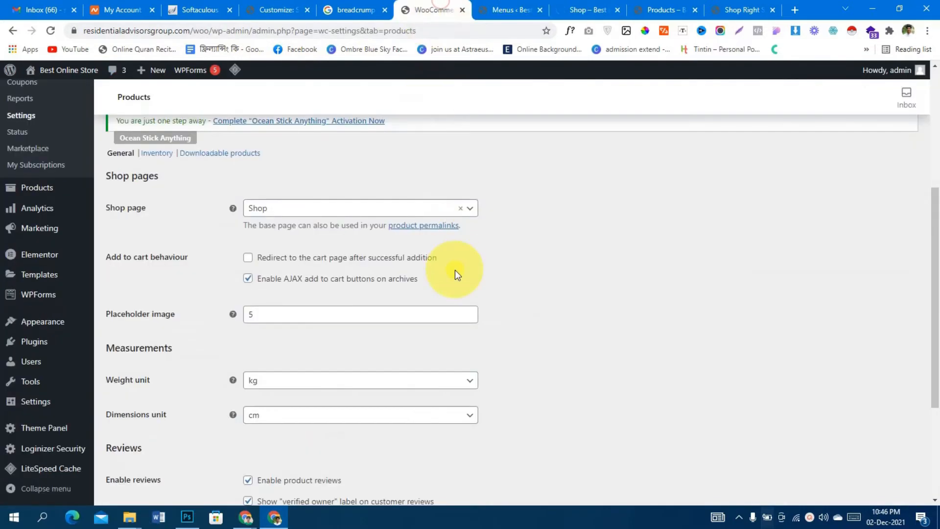
# - Set the Shop page to the first Shop entry, listed between Privacy Policy and Cart, and save the product settings
pyautogui.click(357, 211)
pyautogui.scroll(3, 310, 291)
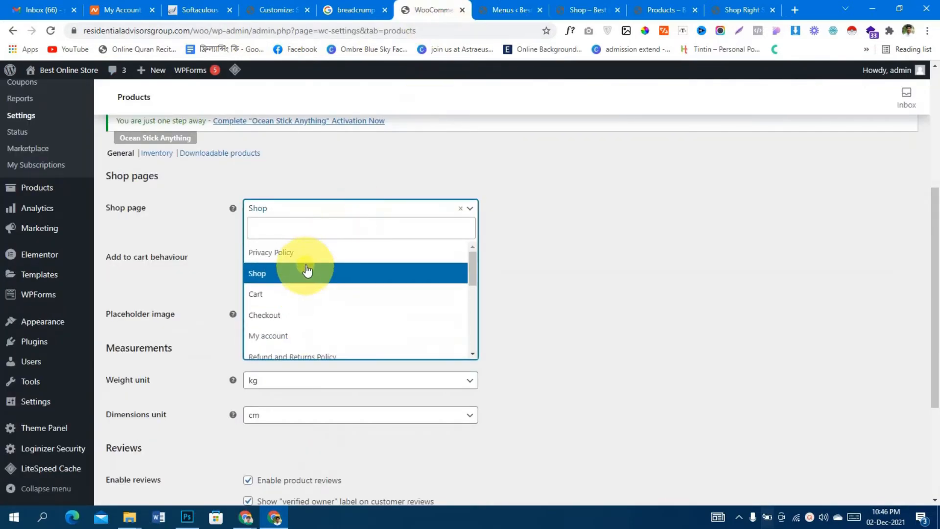
pyautogui.click(307, 274)
pyautogui.scroll(-3, 384, 272)
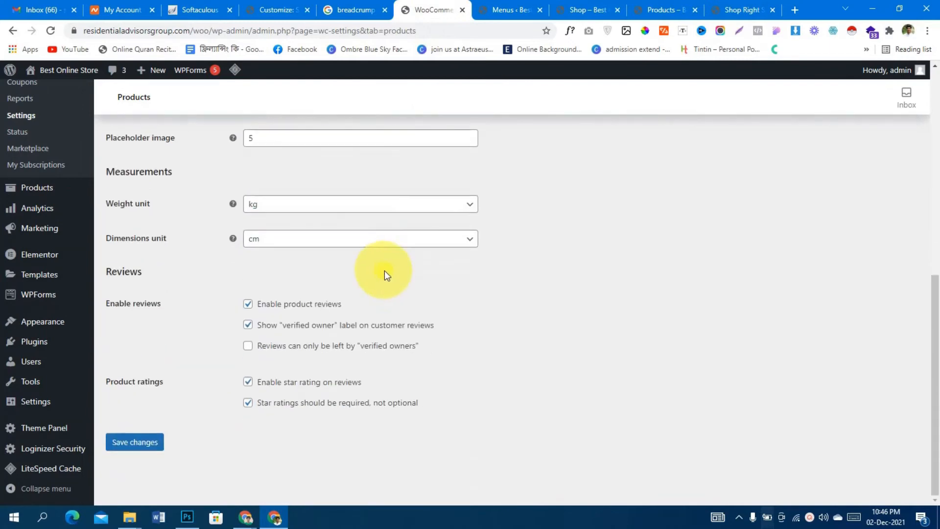
pyautogui.click(147, 444)
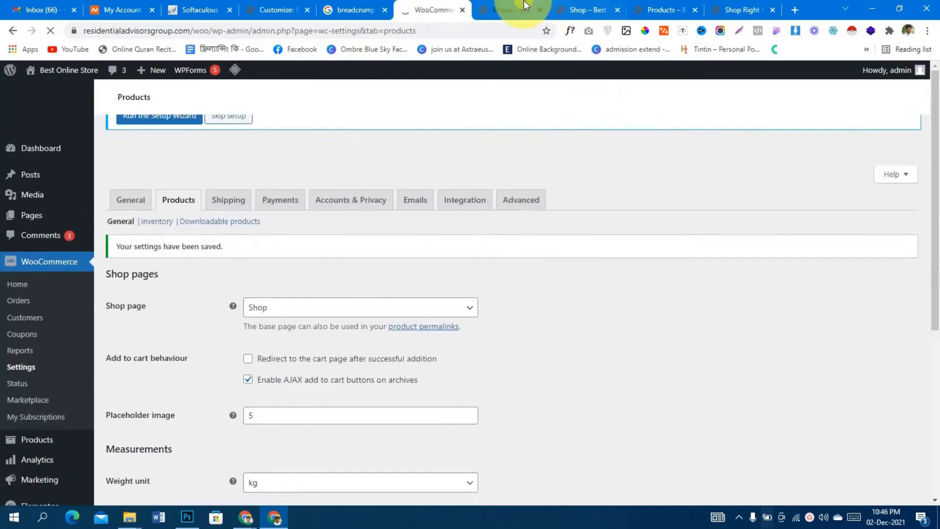
# - Reload the Menus admin page, visit the store in a separate browser tab and look through its product listing
pyautogui.click(510, 10)
pyautogui.click(50, 32)
pyautogui.moveTo(39, 159)
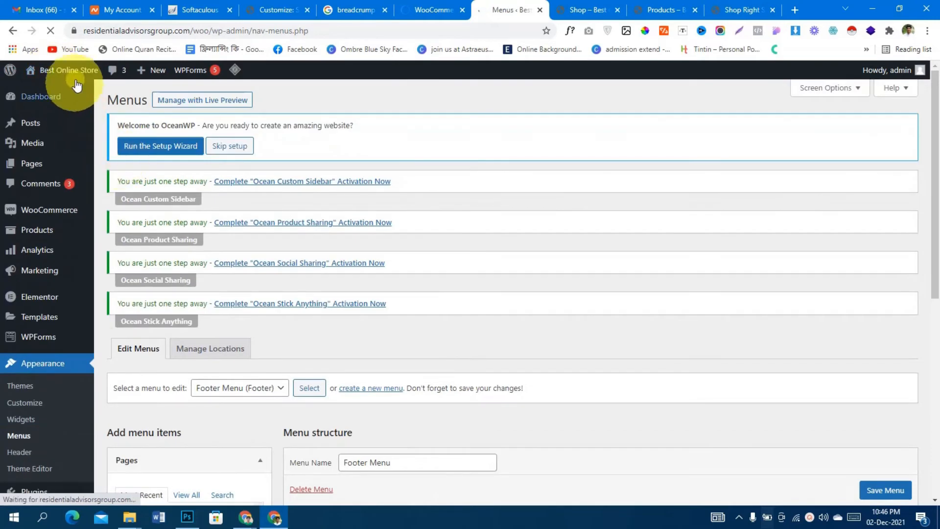
pyautogui.moveTo(64, 79)
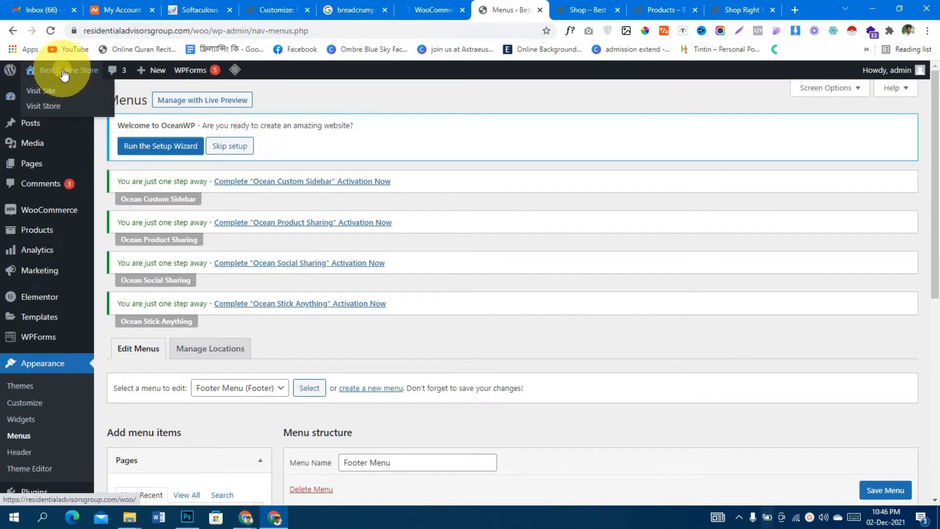
pyautogui.middleClick(46, 107)
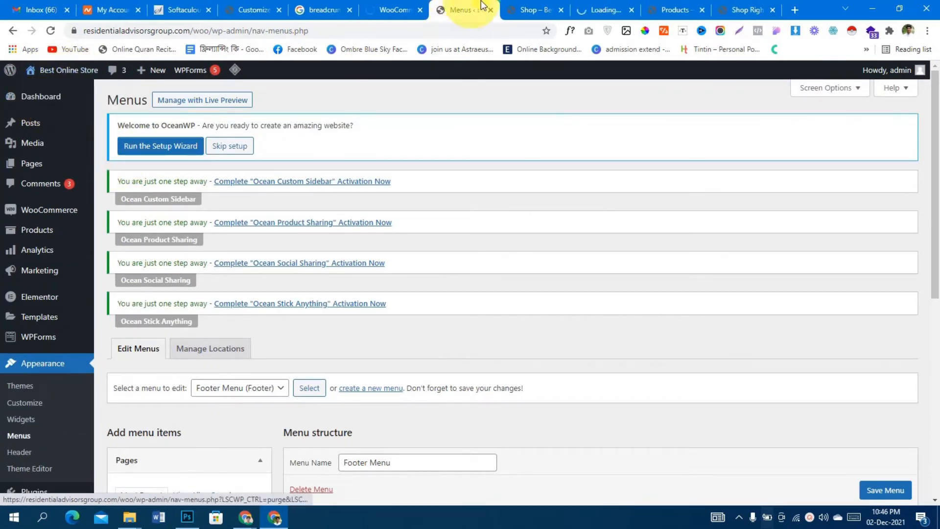
pyautogui.click(603, 10)
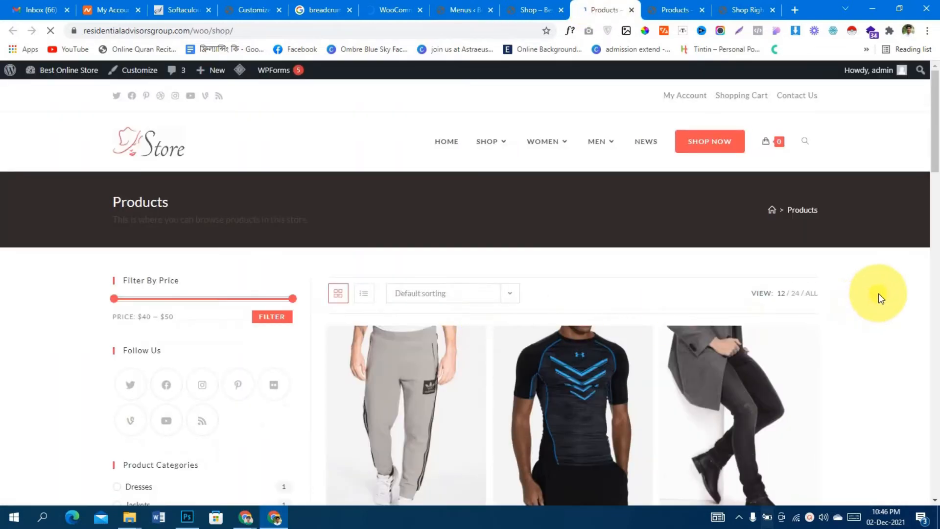
pyautogui.scroll(-10, 879, 293)
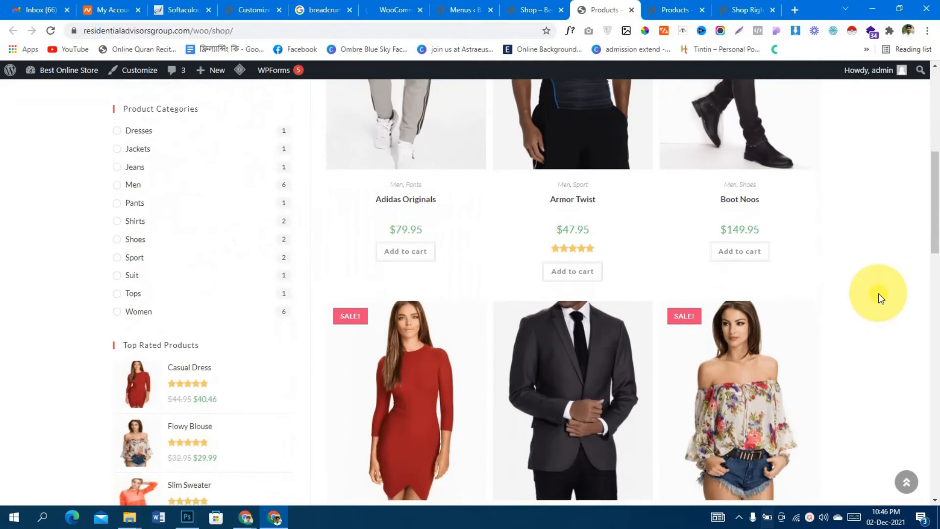
pyautogui.scroll(-12, 880, 294)
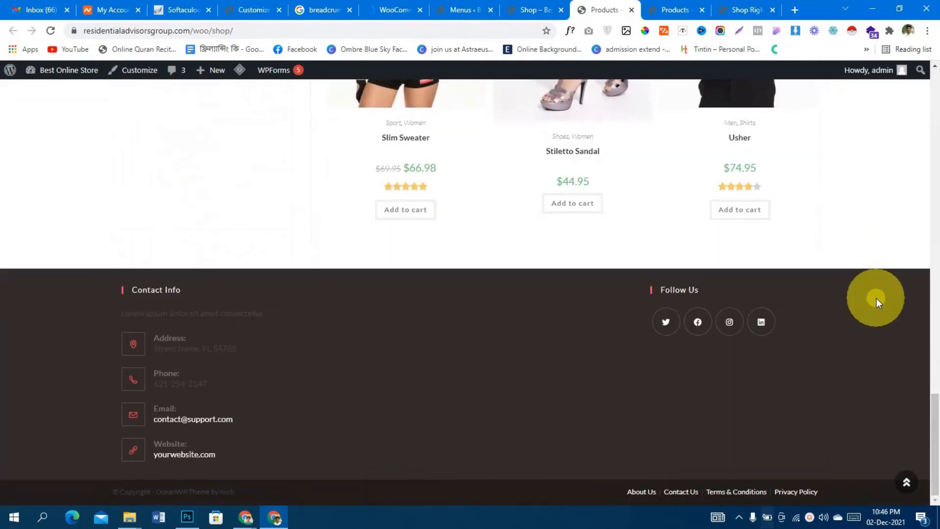
pyautogui.scroll(20, 877, 299)
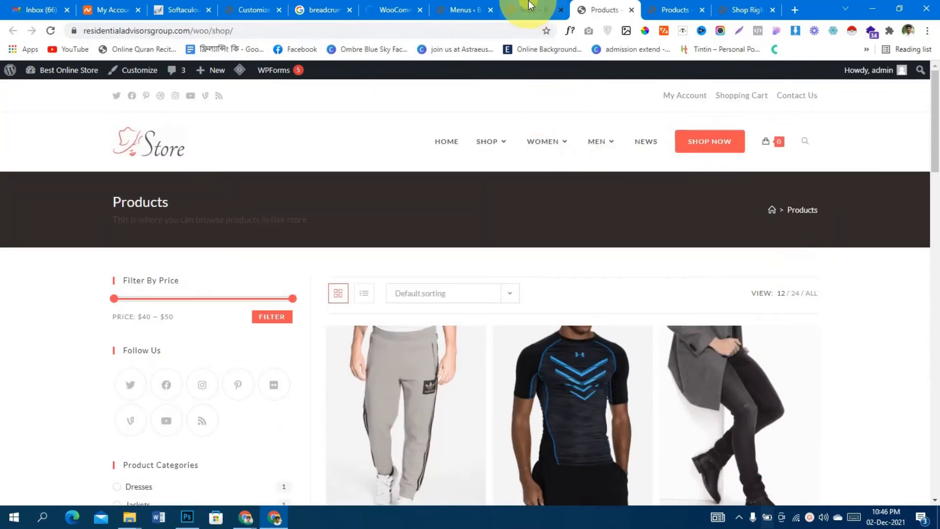
# - Look over the Footer Menu structure and recheck the Shop page option in the WooCommerce Products settings
pyautogui.click(529, 8)
pyautogui.click(460, 9)
pyautogui.scroll(-3, 560, 312)
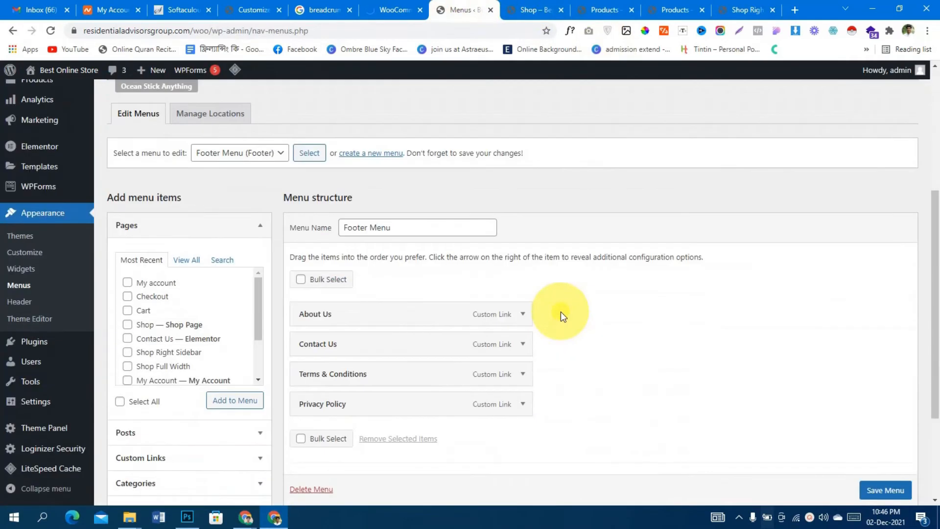
pyautogui.scroll(3, 561, 311)
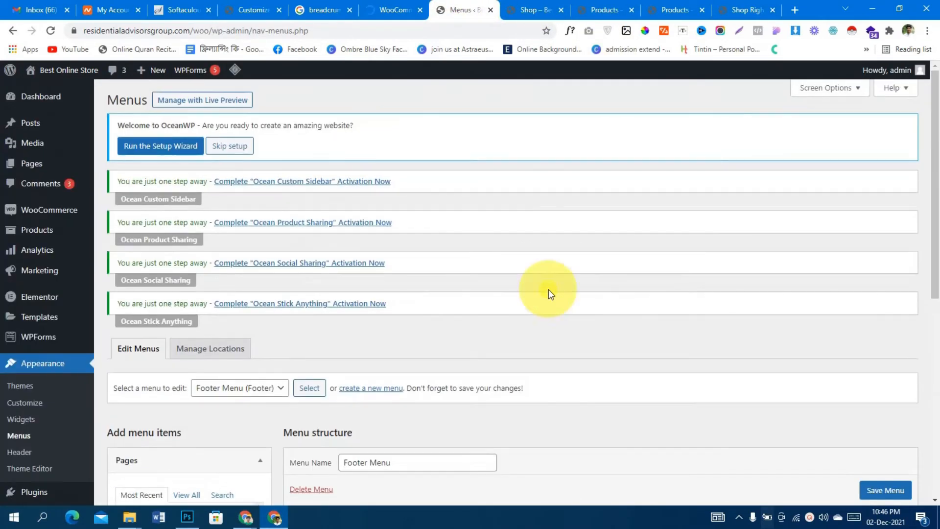
pyautogui.click(396, 9)
pyautogui.scroll(-5, 540, 307)
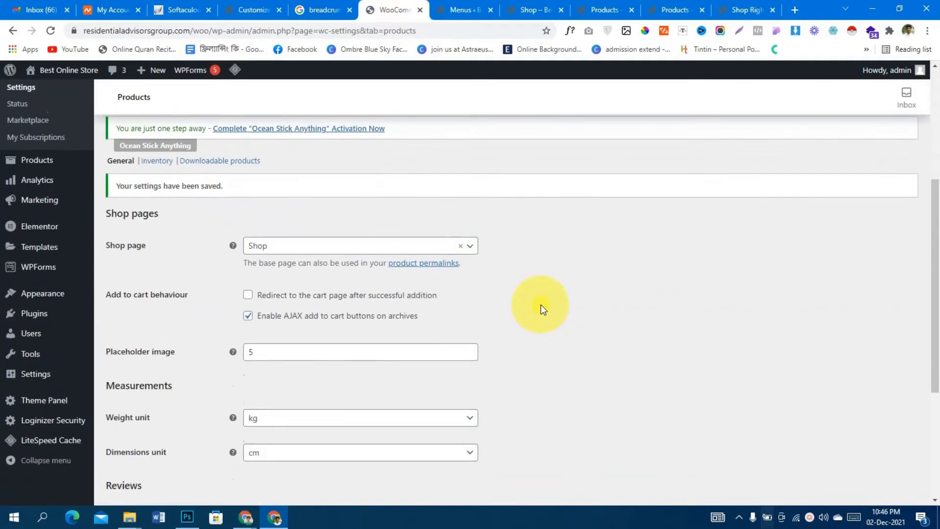
pyautogui.scroll(3, 541, 304)
pyautogui.scroll(2, 541, 304)
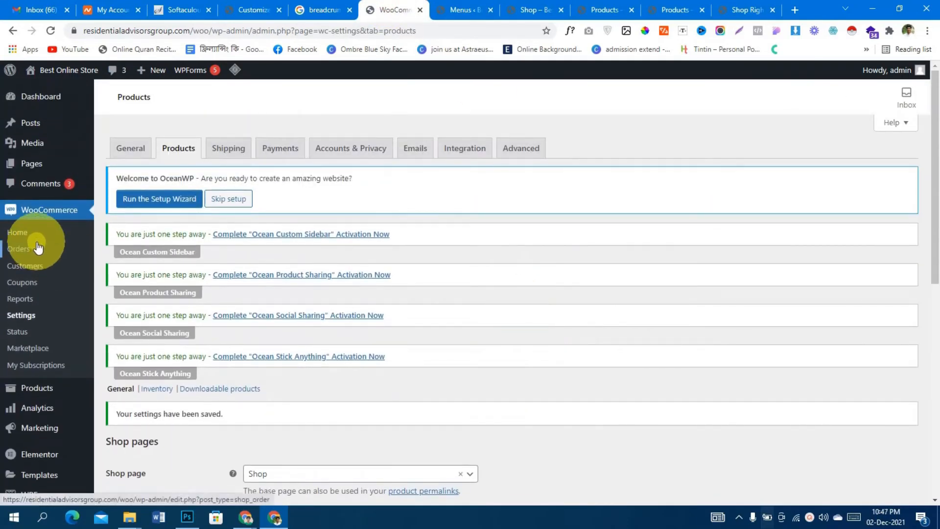
# - Open the WooCommerce General settings and review the store address fields and selling location options
pyautogui.click(127, 151)
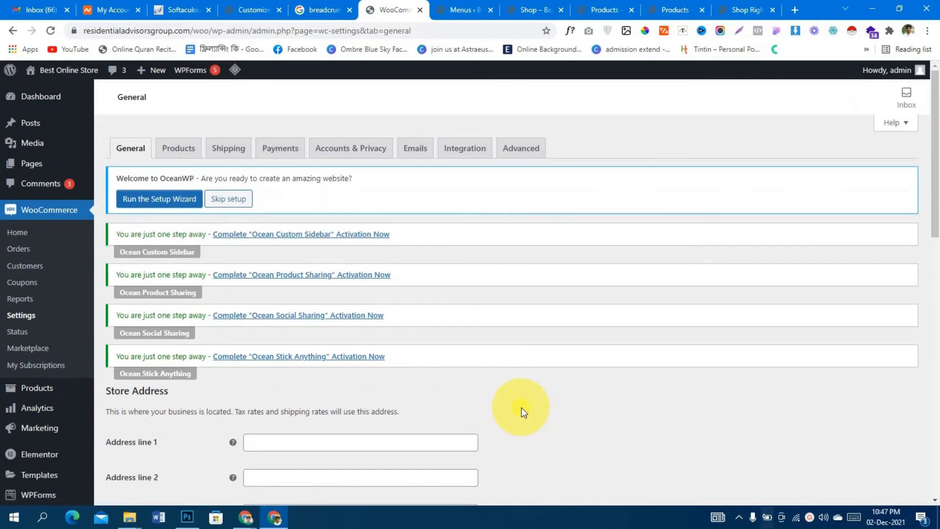
pyautogui.scroll(-3, 523, 399)
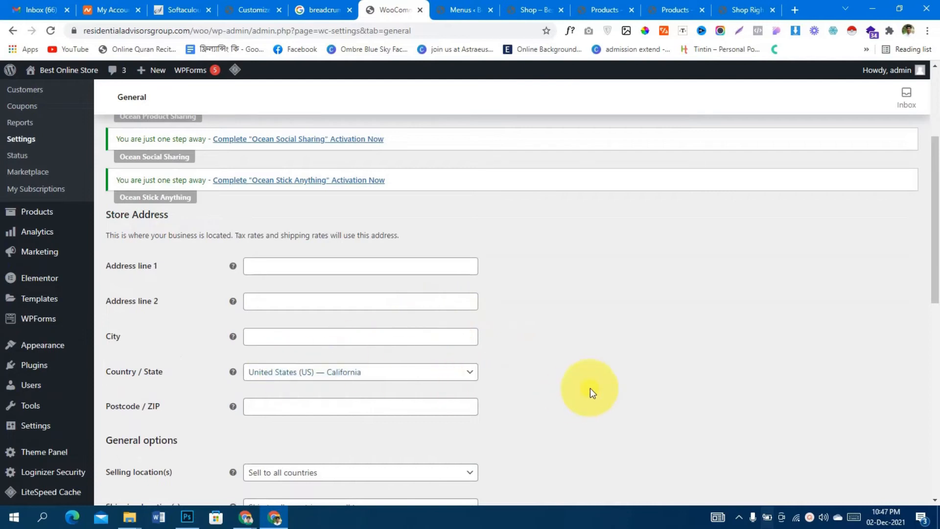
pyautogui.scroll(-2, 588, 387)
pyautogui.scroll(-1, 587, 387)
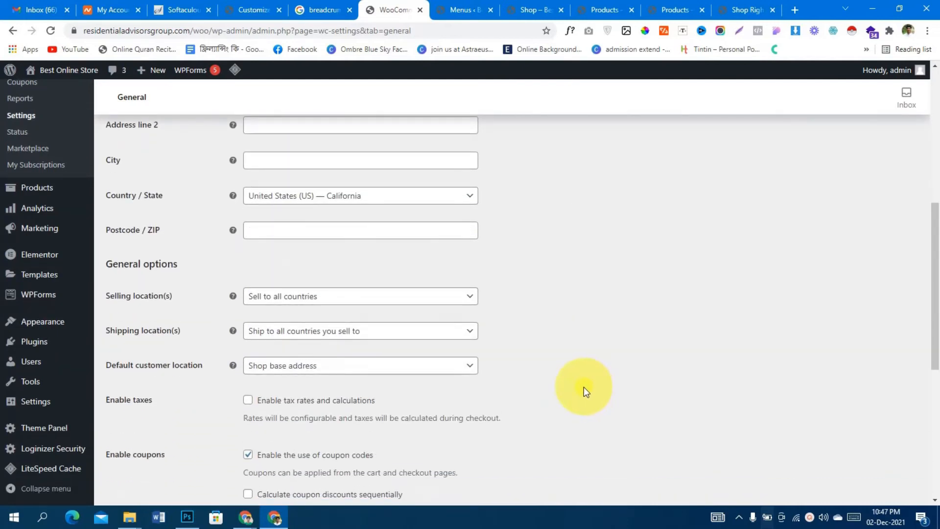
pyautogui.scroll(2, 584, 387)
# - Search Google for "fake address generator" in a new browser tab and open the fakeaddressgenerator.com result
pyautogui.rightClick(375, 9)
pyautogui.click(387, 19)
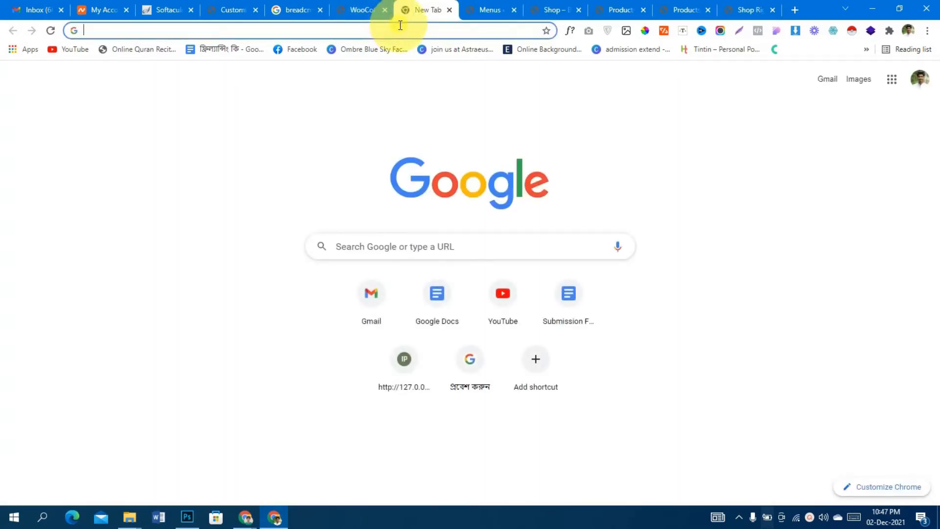
pyautogui.write('face ')
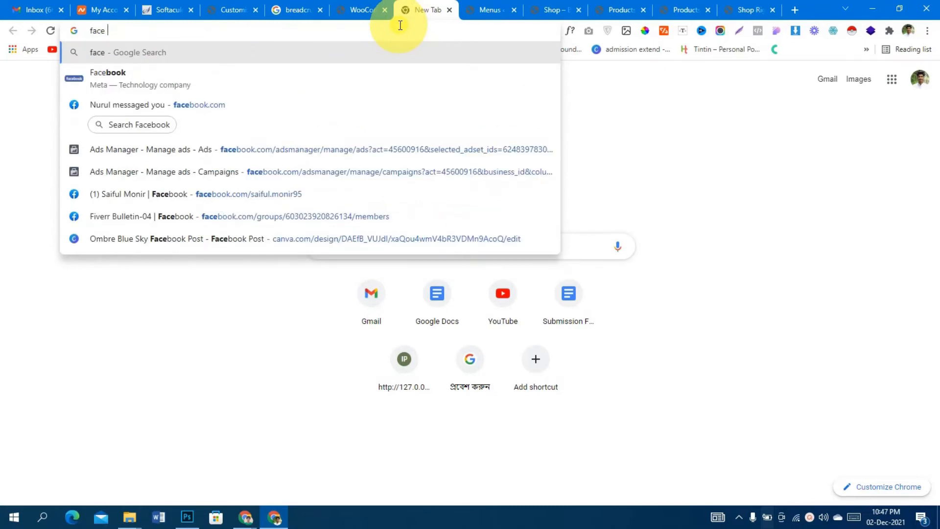
pyautogui.write('addess')
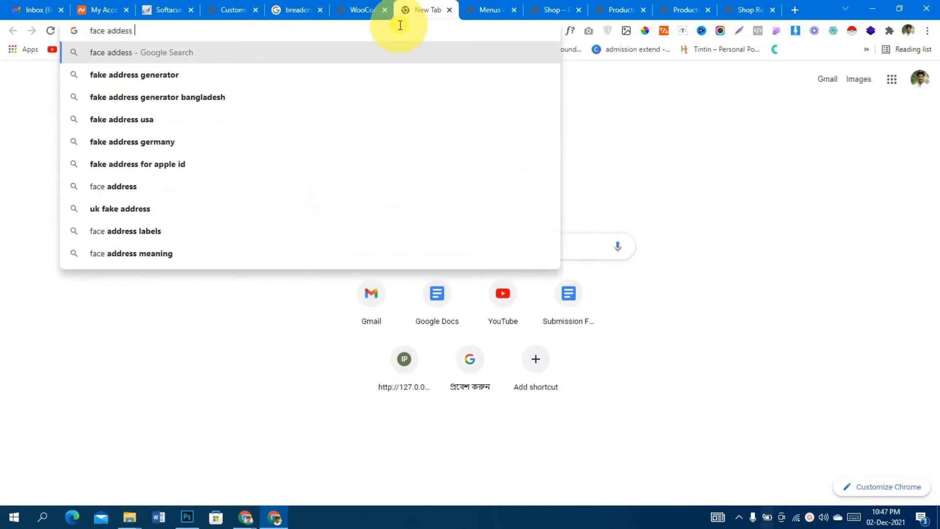
pyautogui.press('Down')
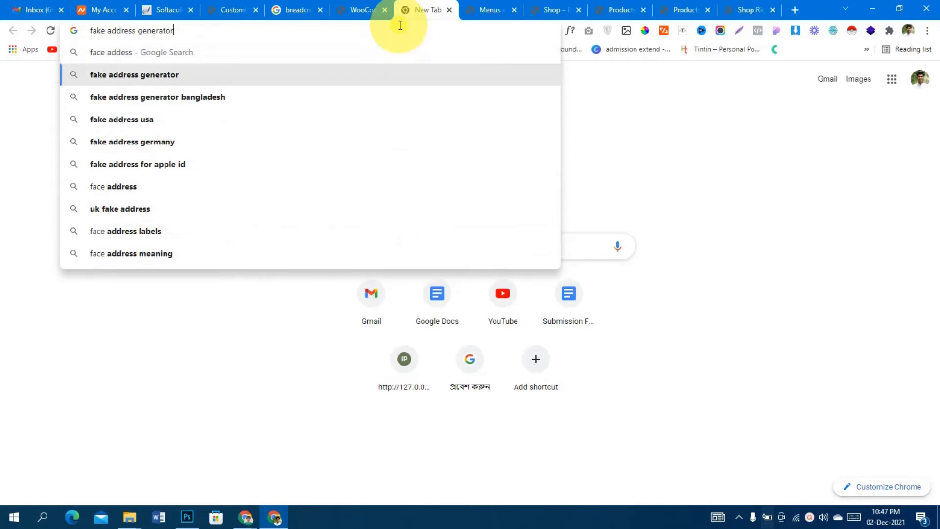
pyautogui.press('Return')
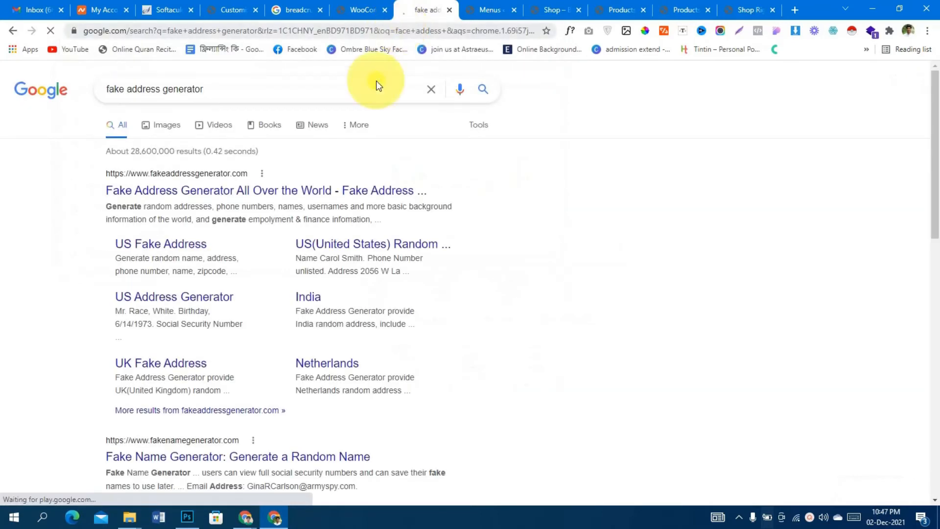
pyautogui.click(227, 194)
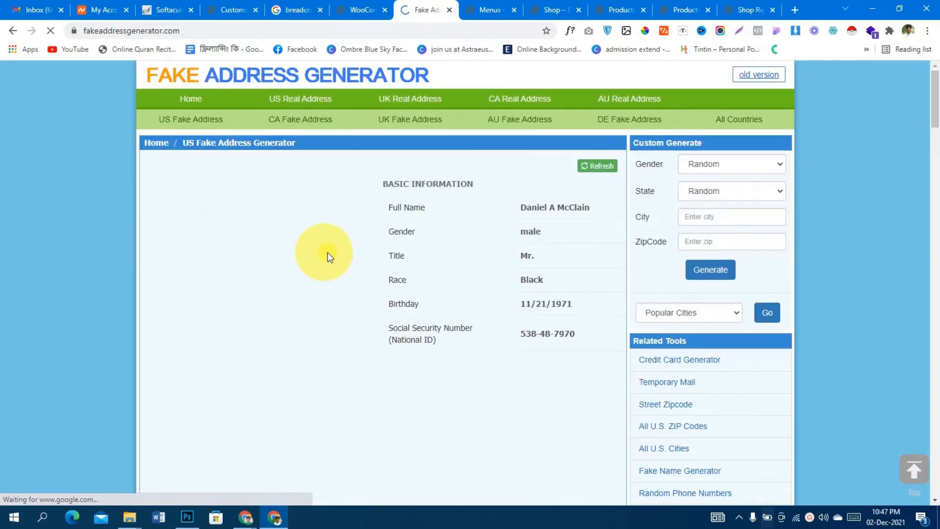
# - Return to the Google results, open the US Address Generator page and view the generated address details
pyautogui.click(6, 34)
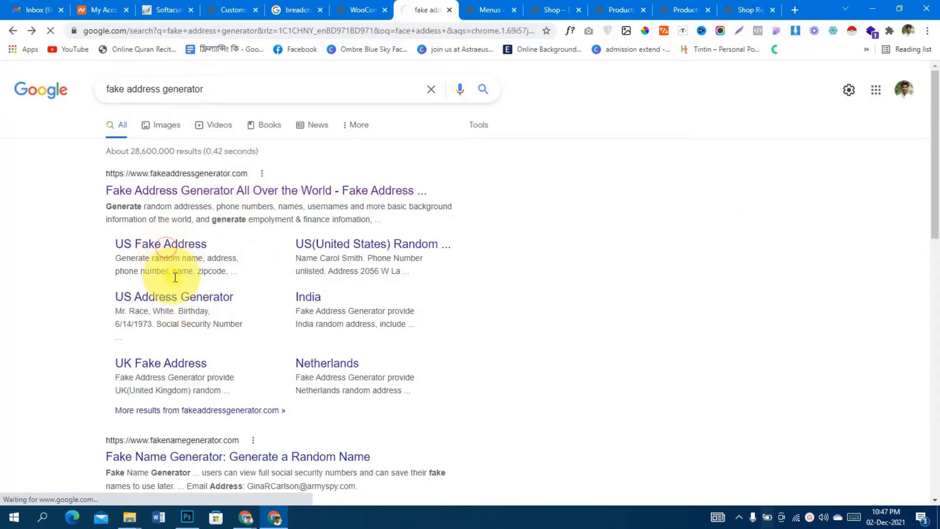
pyautogui.click(190, 302)
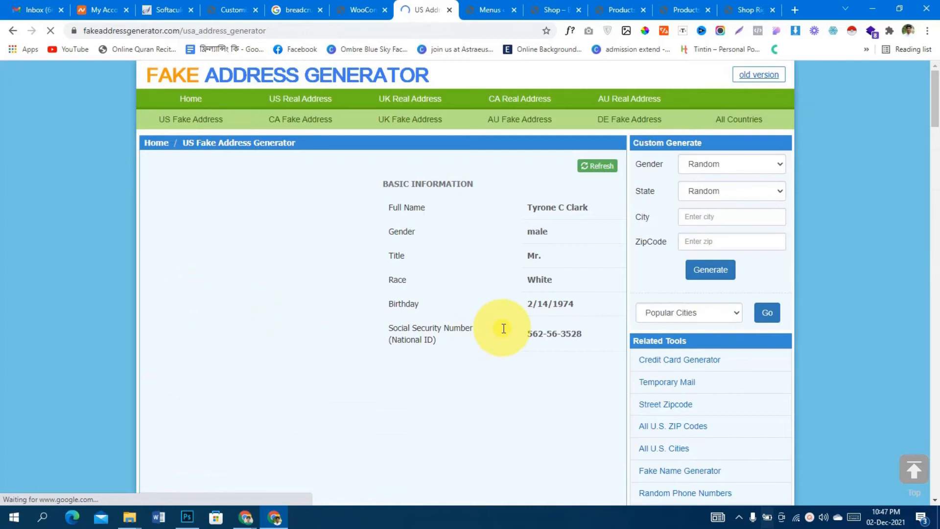
pyautogui.scroll(-6, 503, 328)
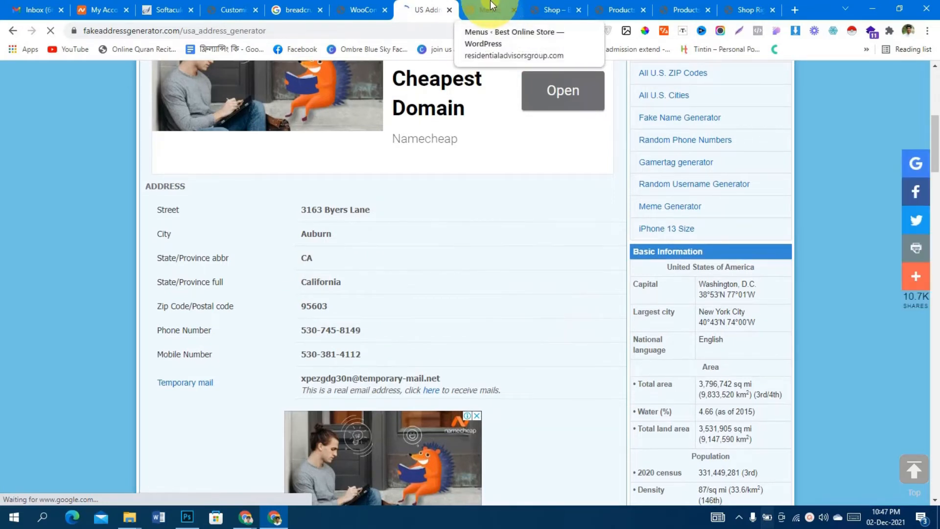
# - Go back to the WooCommerce General settings and look over the store address fields and general options
pyautogui.click(381, 7)
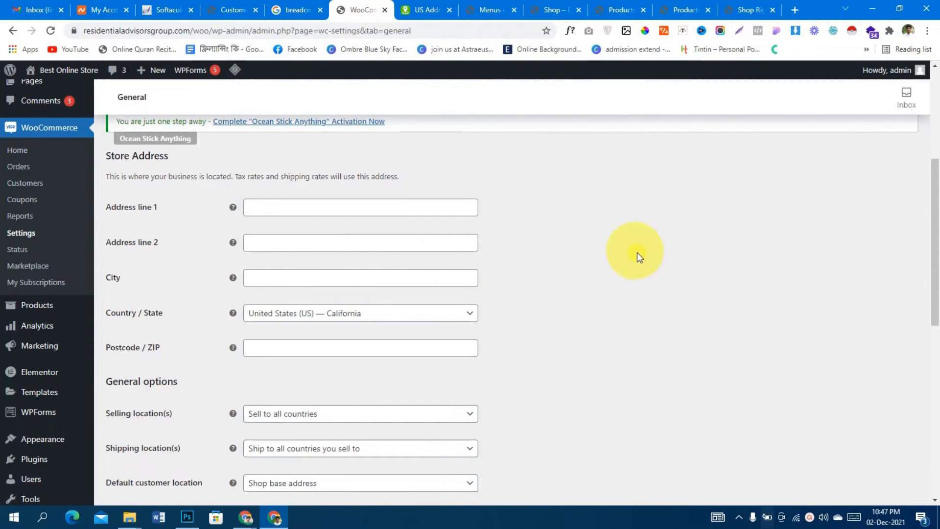
pyautogui.scroll(-5, 637, 252)
pyautogui.scroll(4, 636, 257)
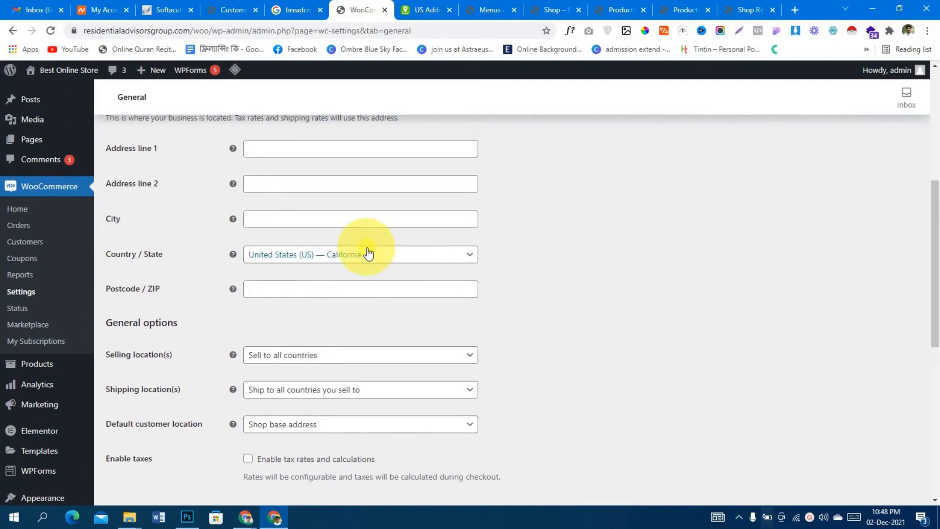
pyautogui.scroll(1, 353, 210)
pyautogui.scroll(-2, 344, 270)
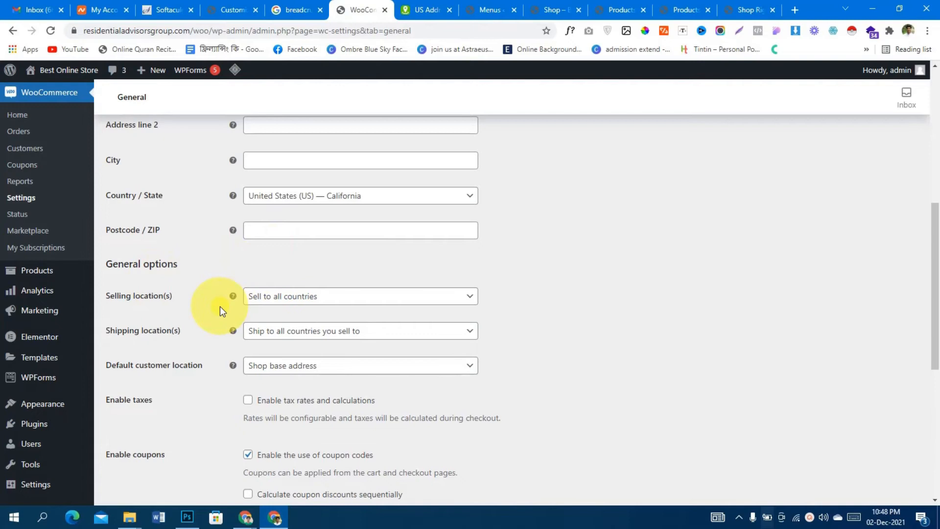
# - Try the selling location options "Sell to specific countries" and "Sell to all countries, except for...", and view the list of countries to exclude
pyautogui.click(281, 300)
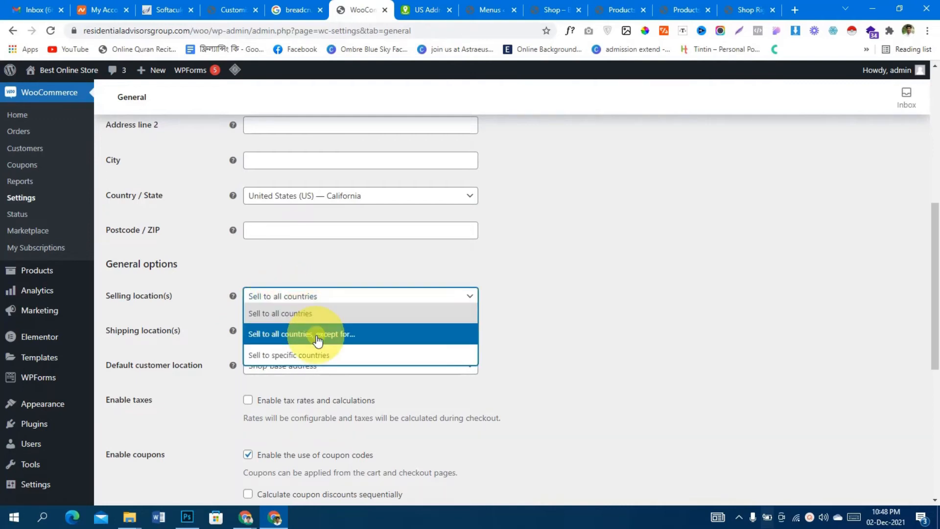
pyautogui.click(329, 356)
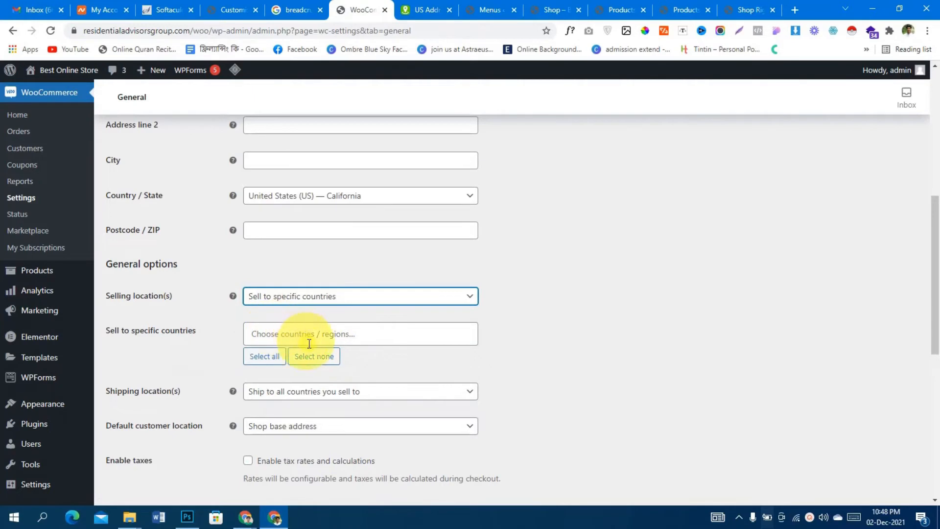
pyautogui.click(457, 301)
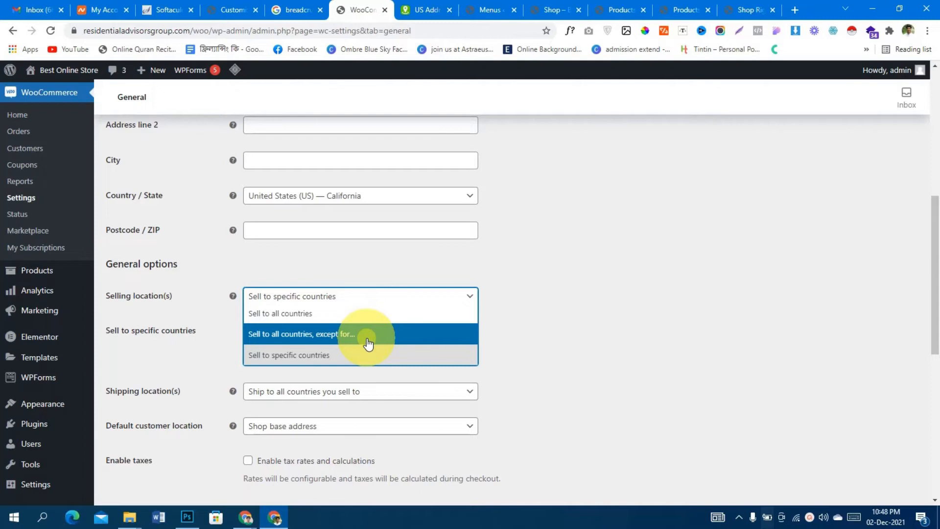
pyautogui.click(368, 338)
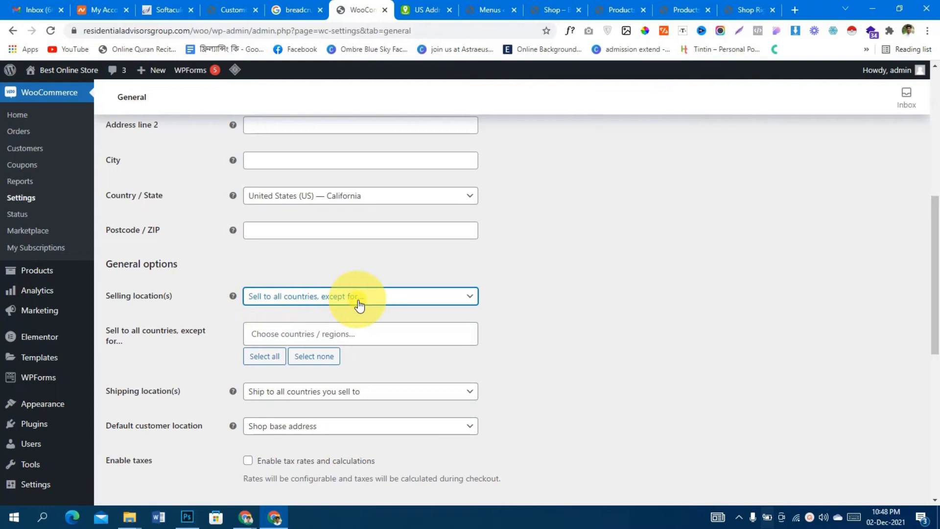
pyautogui.click(340, 329)
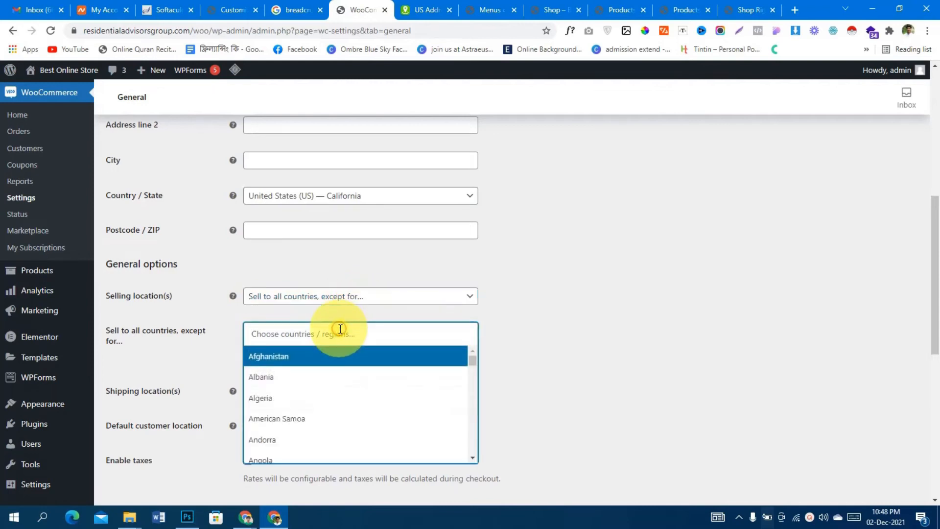
pyautogui.click(585, 333)
pyautogui.scroll(-3, 421, 303)
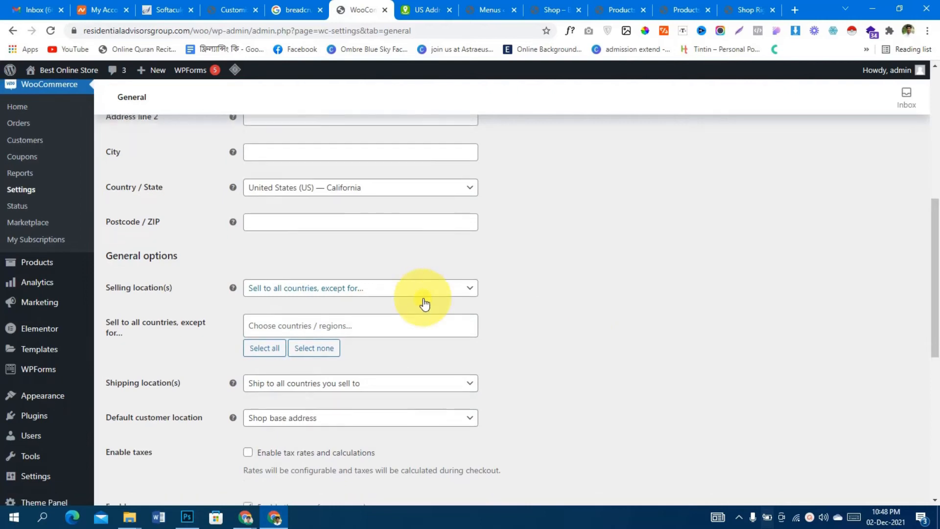
# - Set the selling locations to "Sell to all countries" and the shipping locations to "Ship to all countries you sell to"
pyautogui.click(416, 178)
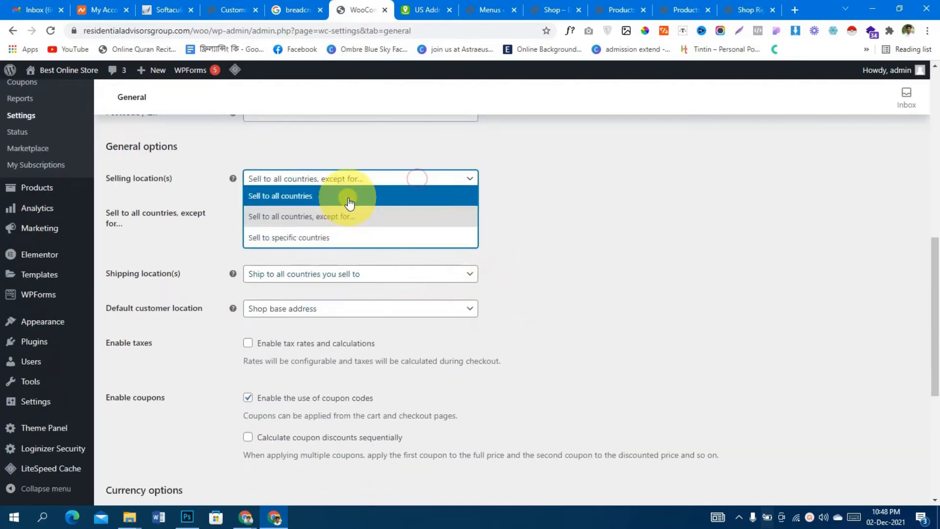
pyautogui.click(345, 197)
pyautogui.scroll(1, 514, 294)
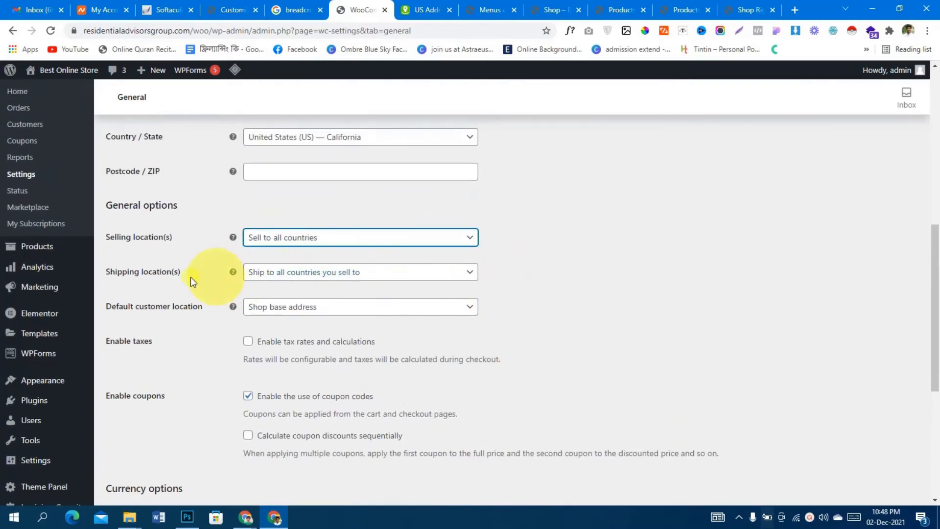
pyautogui.click(333, 275)
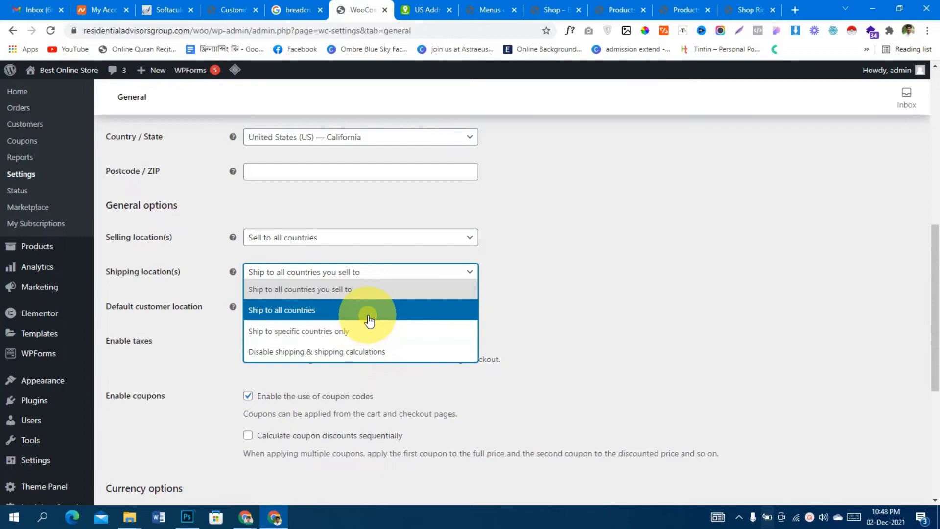
pyautogui.click(384, 290)
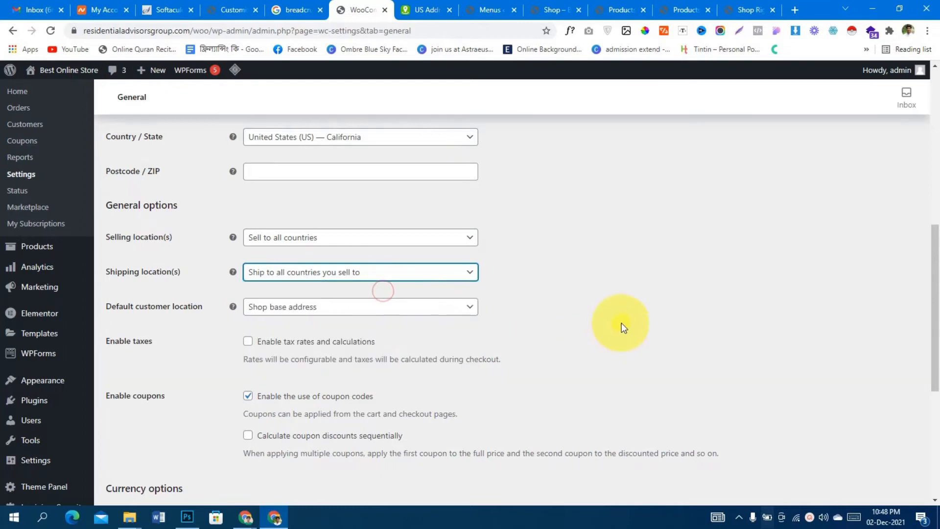
# - Review the available default customer location options without choosing a different one
pyautogui.scroll(-3, 622, 319)
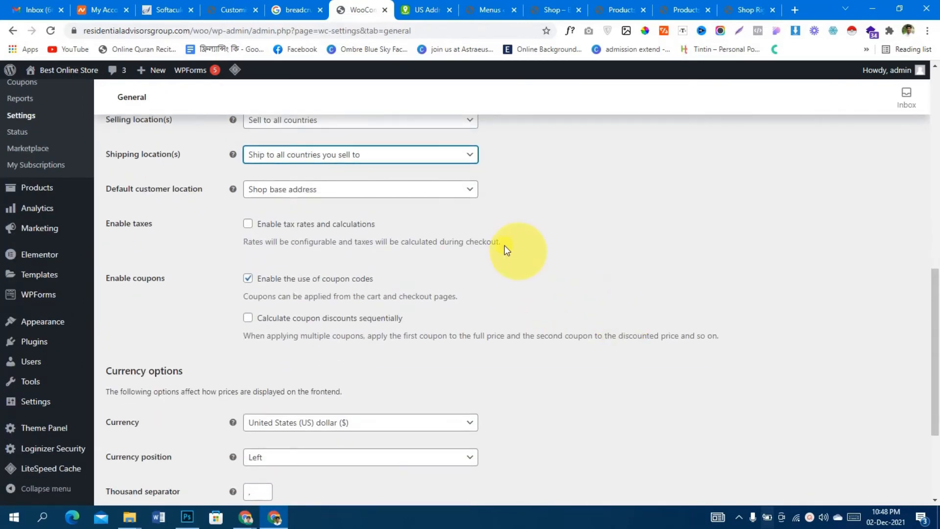
pyautogui.click(399, 196)
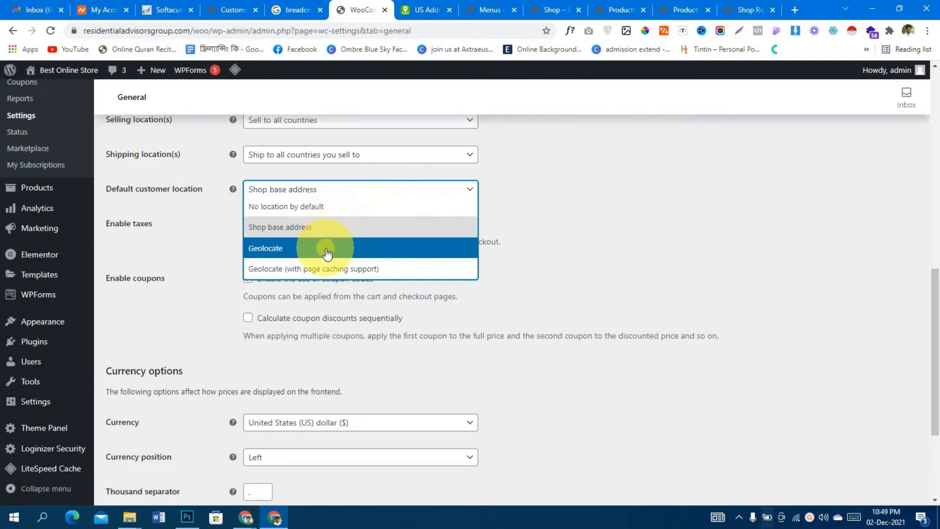
pyautogui.click(486, 277)
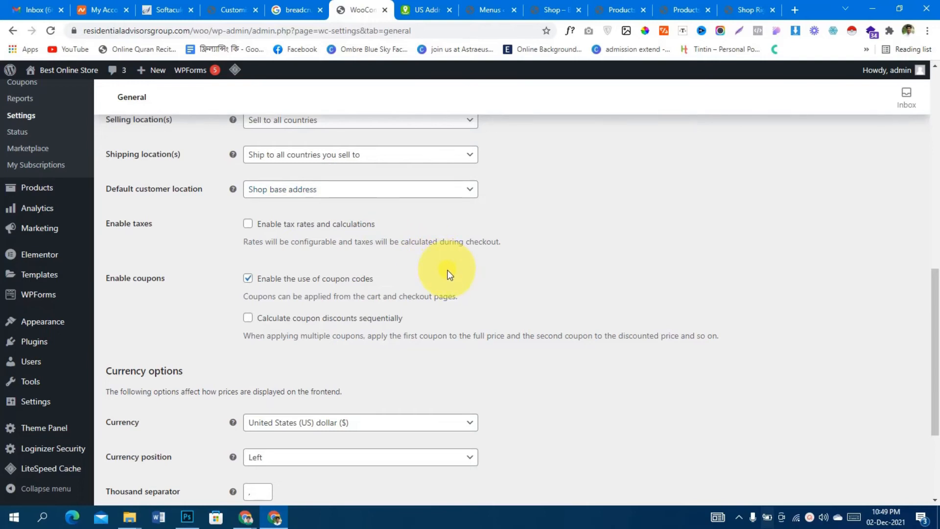
# - Enable tax rates and calculations for the store
pyautogui.click(248, 224)
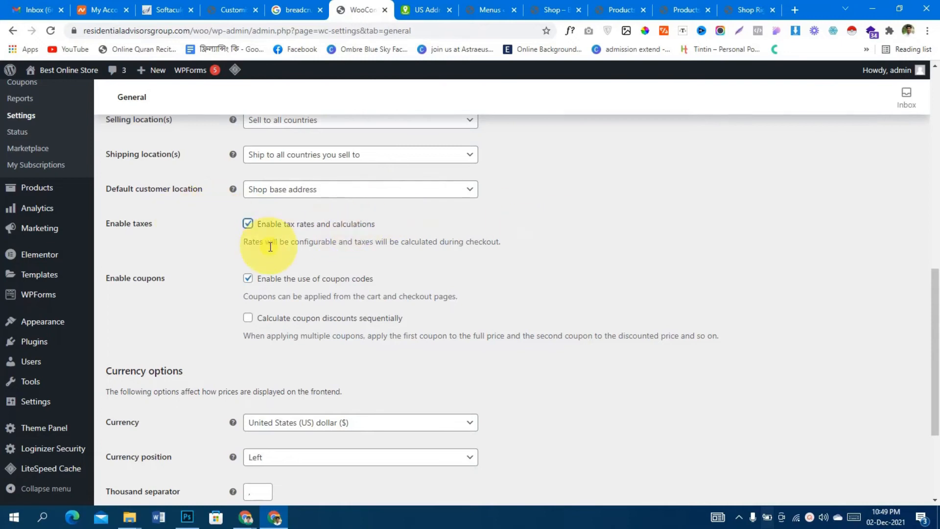
pyautogui.scroll(10, 284, 244)
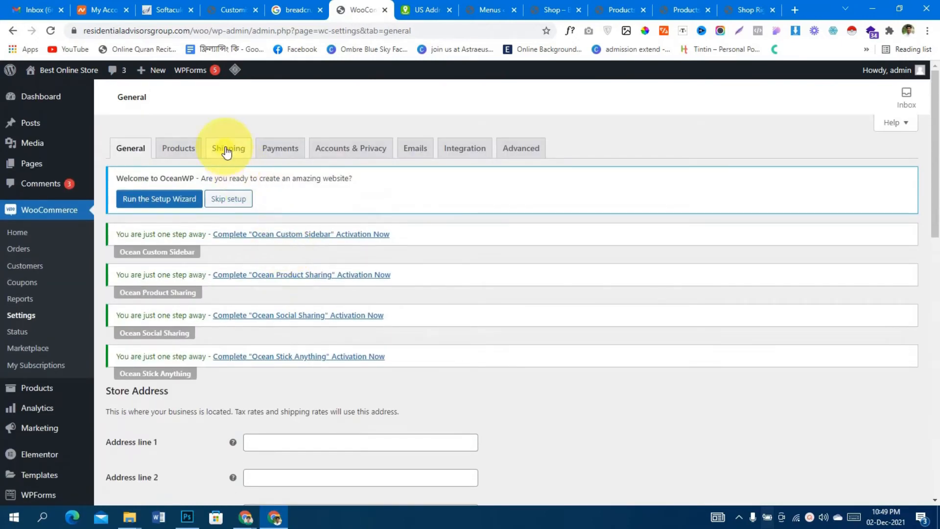
pyautogui.scroll(-1, 439, 272)
pyautogui.scroll(-10, 437, 270)
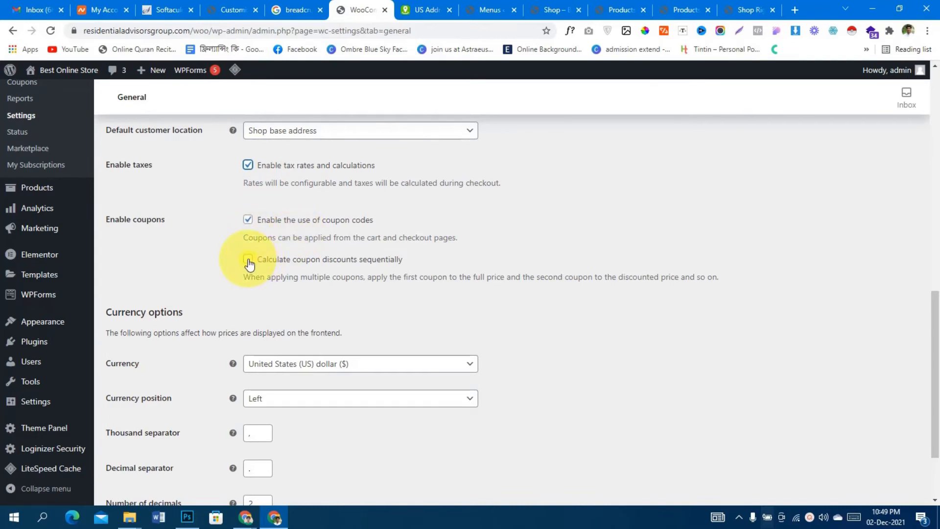
# - Search the store currency options for "ba", and close the list without picking another currency
pyautogui.scroll(-2, 428, 273)
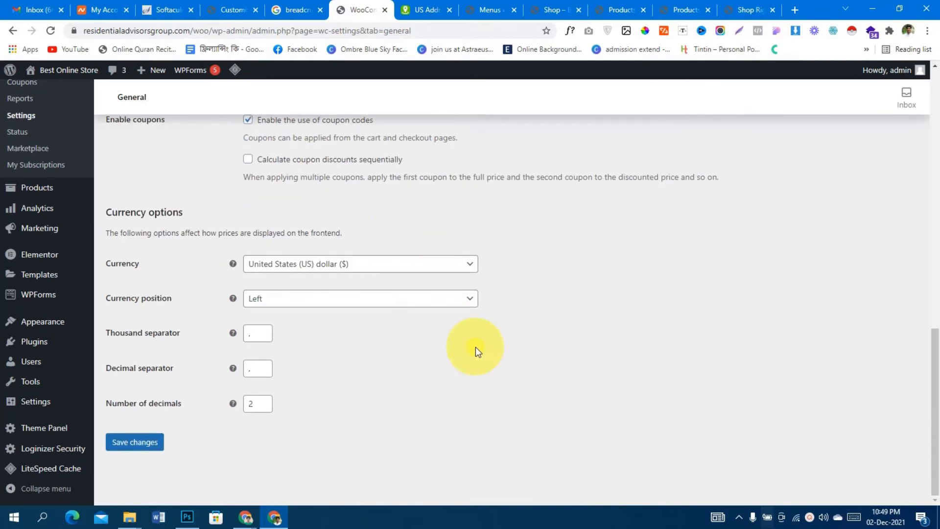
pyautogui.moveTo(234, 264)
pyautogui.click(304, 265)
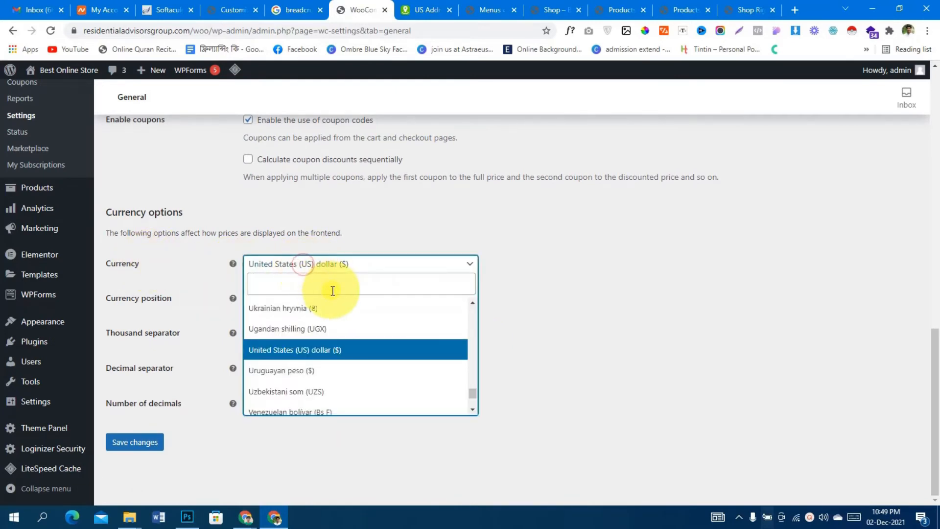
pyautogui.write('ba')
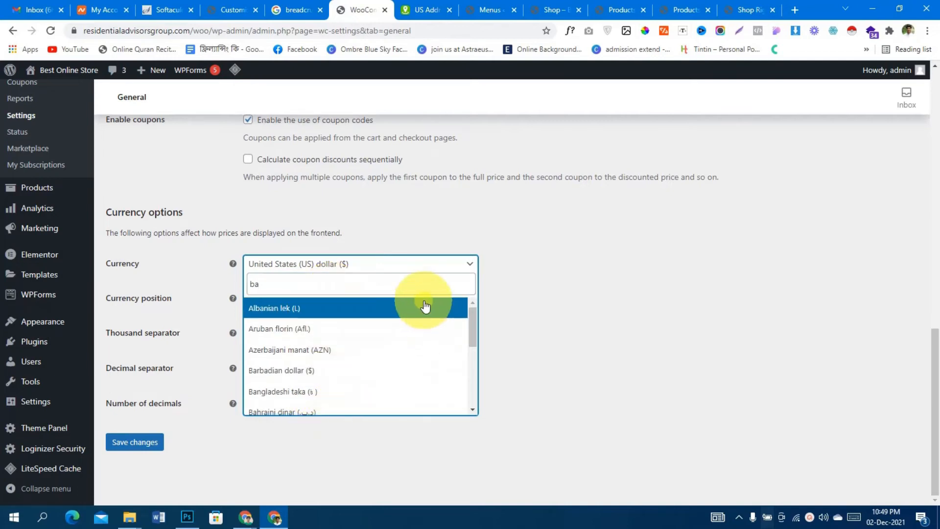
pyautogui.press('BackSpace')
pyautogui.press('BackSpace')
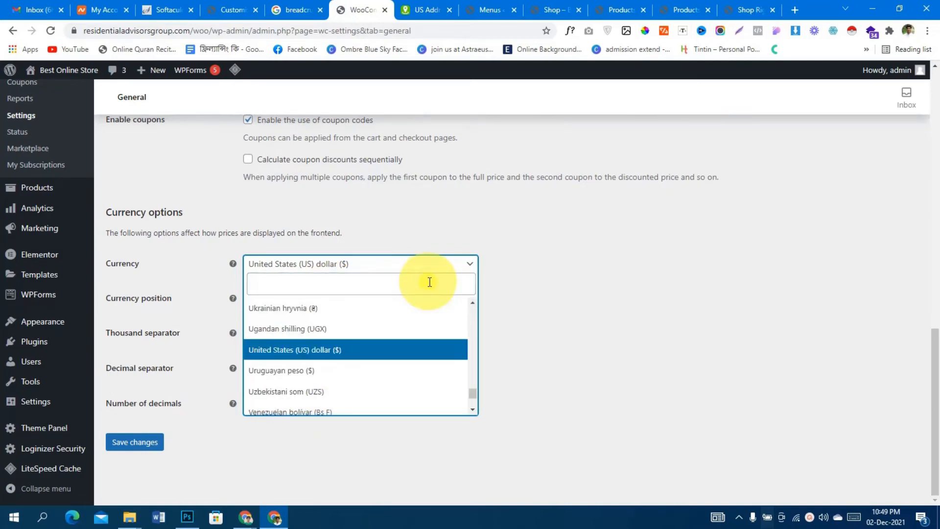
pyautogui.click(588, 325)
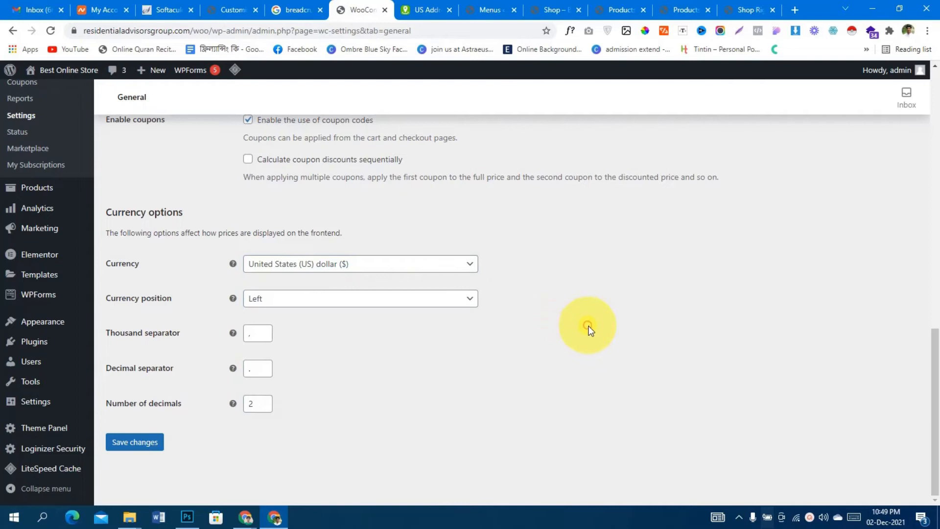
# - Review the currency position options and choose Left
pyautogui.click(438, 306)
pyautogui.click(438, 305)
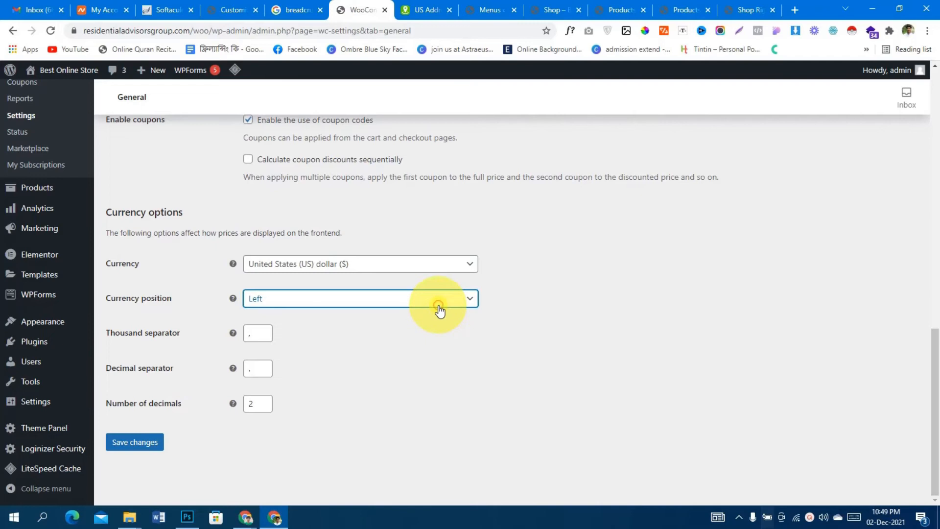
pyautogui.click(438, 306)
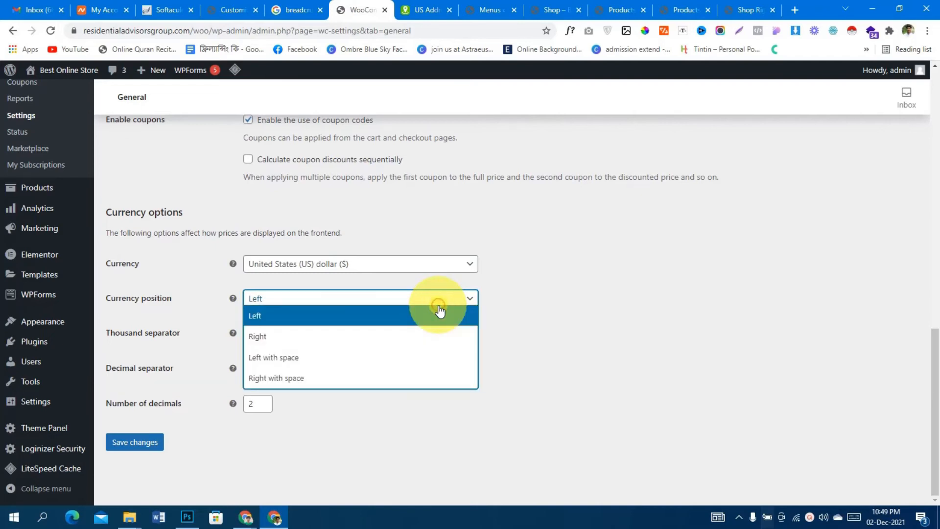
pyautogui.click(438, 308)
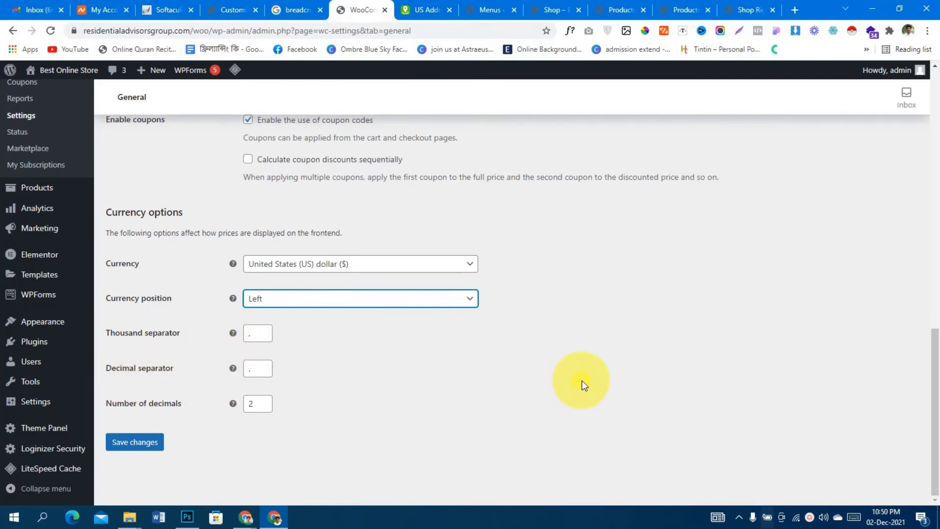
pyautogui.scroll(15, 582, 380)
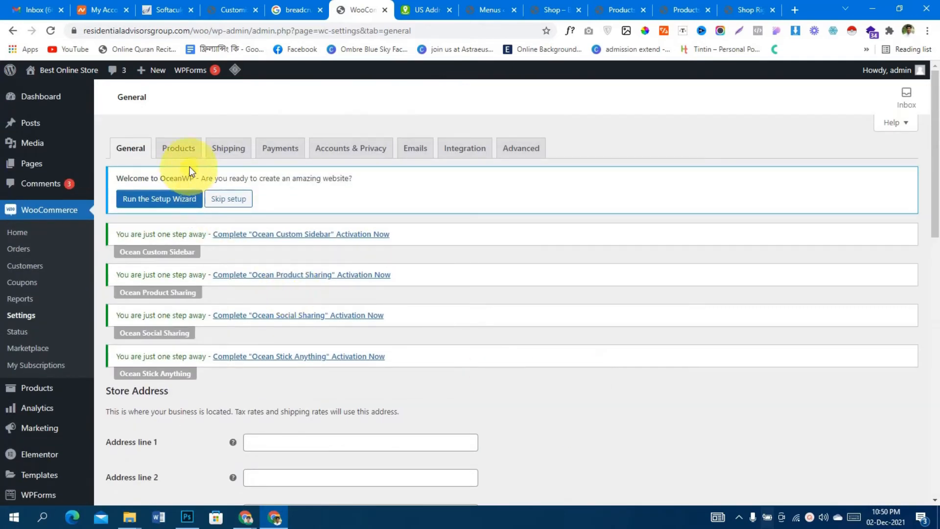
pyautogui.click(191, 148)
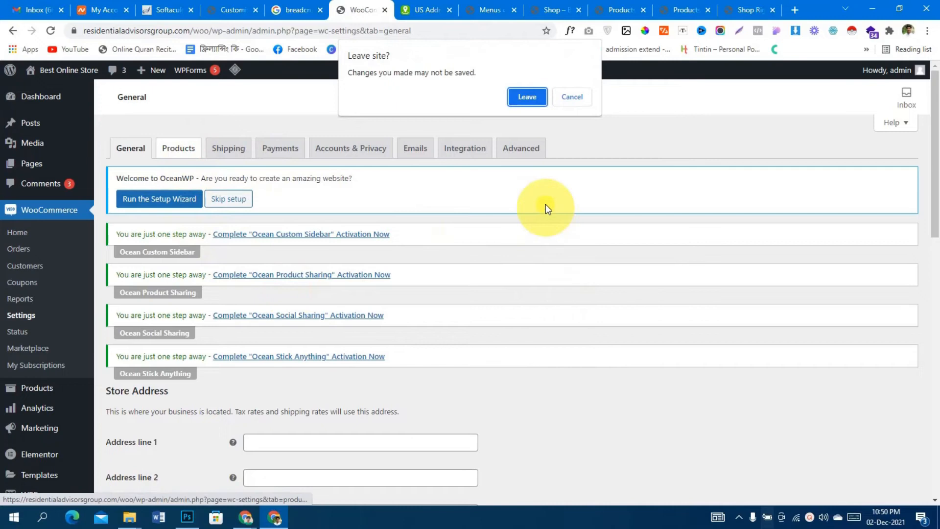
pyautogui.click(569, 91)
# - Save the changes to the General settings and open the WooCommerce Products settings
pyautogui.scroll(-15, 334, 213)
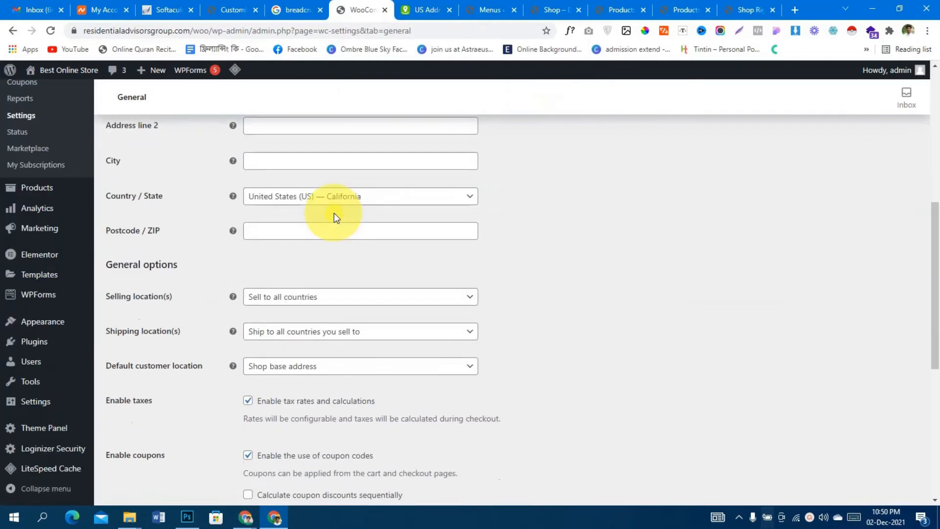
pyautogui.click(126, 447)
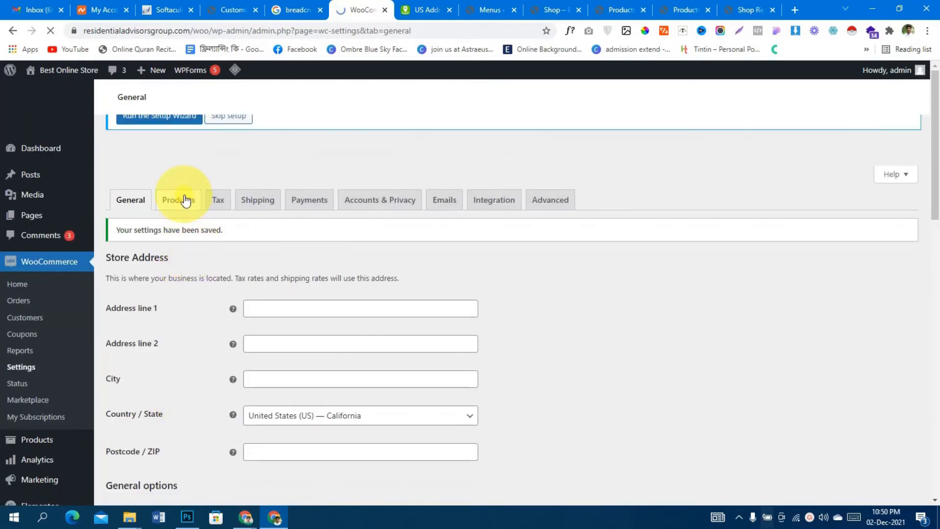
pyautogui.click(184, 199)
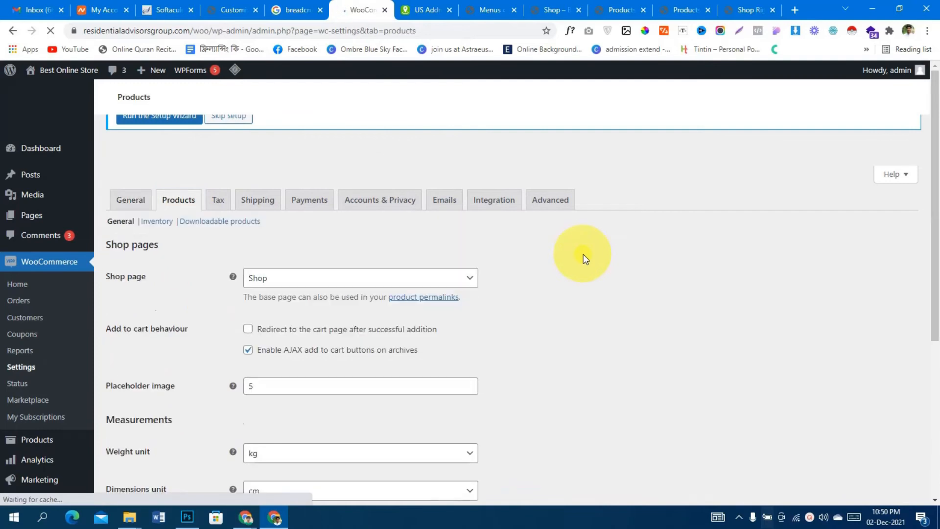
# - Review the general Products settings, and add the Adidas Originals product to the cart on the storefront's Products page
pyautogui.scroll(-3, 583, 254)
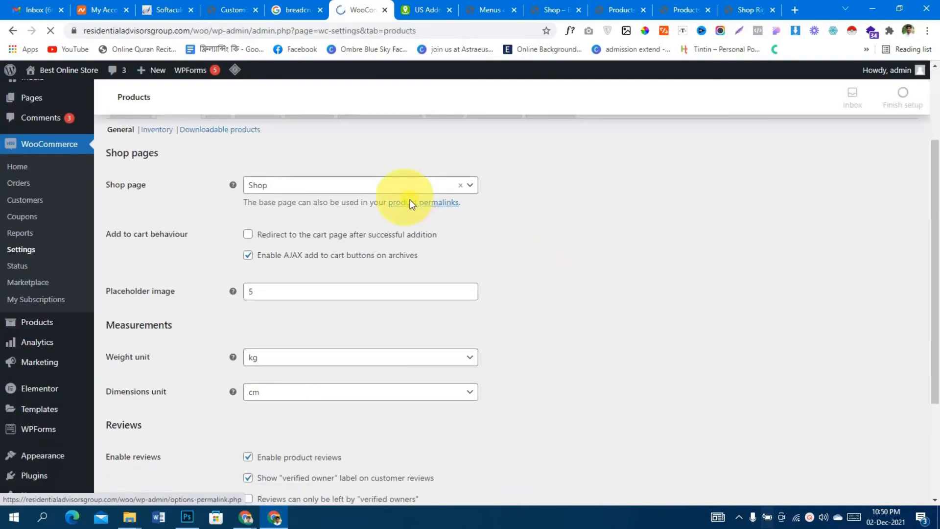
pyautogui.scroll(-5, 535, 261)
pyautogui.scroll(2, 449, 243)
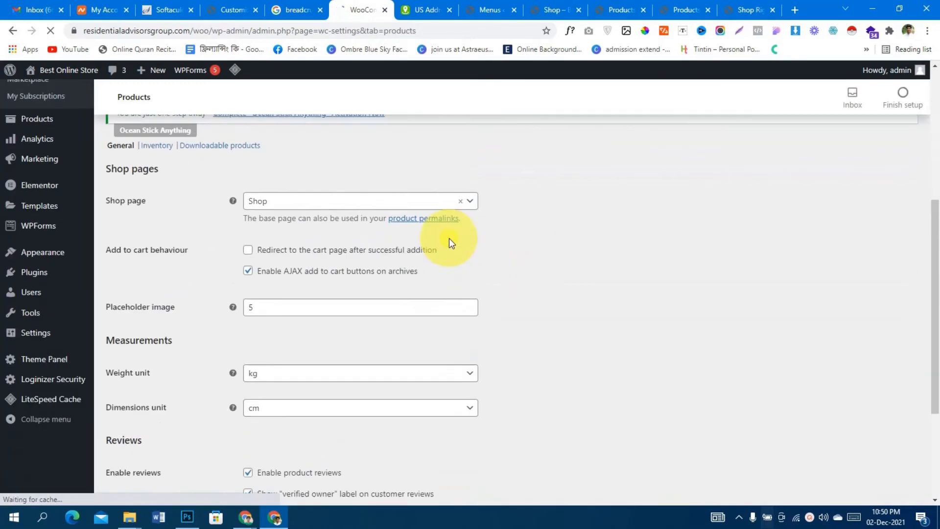
pyautogui.scroll(-1, 630, 294)
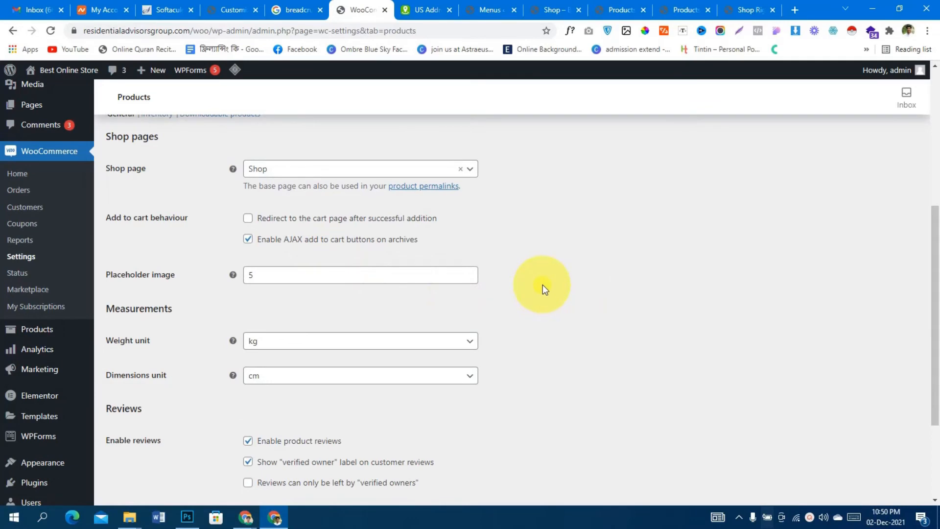
pyautogui.click(610, 11)
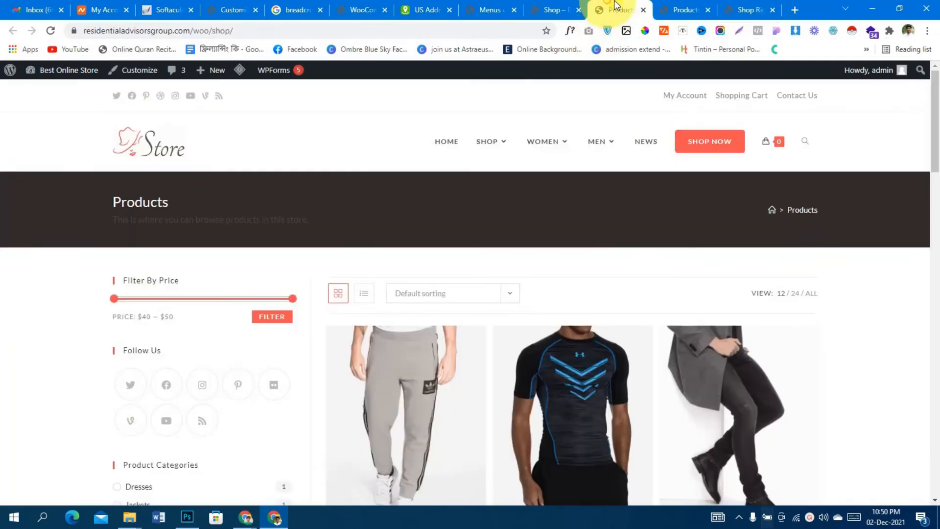
pyautogui.scroll(-5, 723, 243)
pyautogui.click(407, 314)
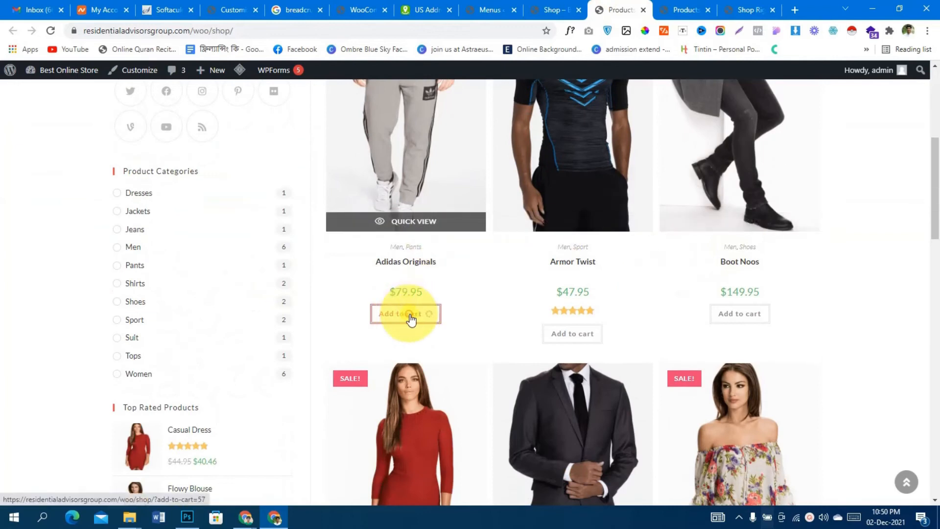
pyautogui.scroll(4, 588, 301)
pyautogui.scroll(-1, 589, 306)
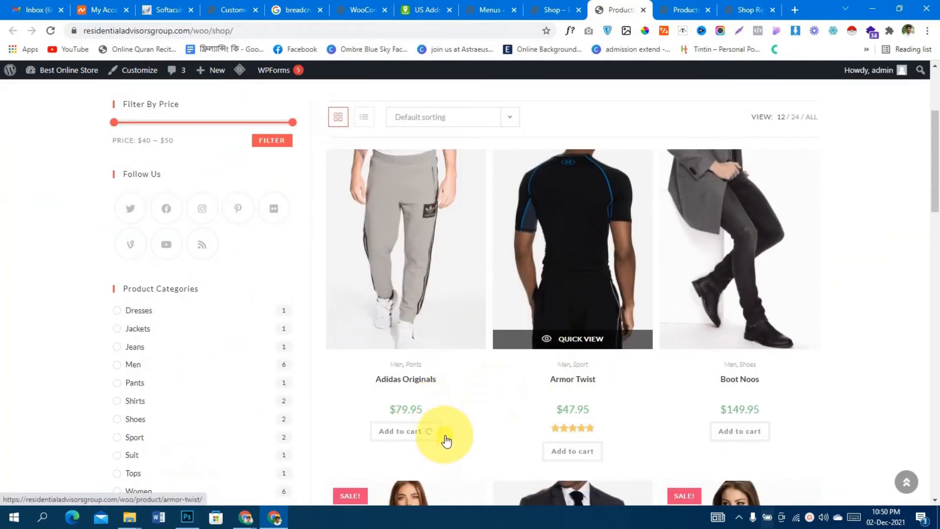
pyautogui.scroll(-1, 489, 416)
pyautogui.scroll(4, 490, 410)
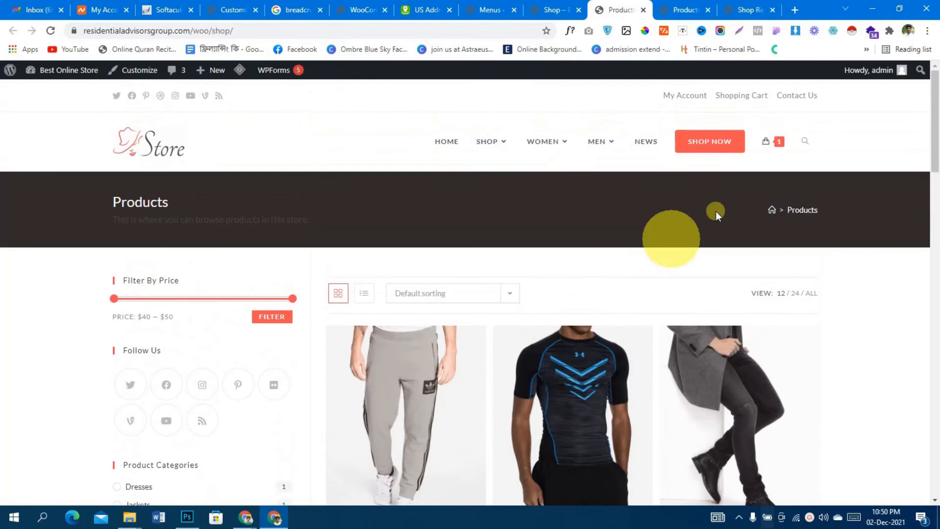
pyautogui.moveTo(766, 154)
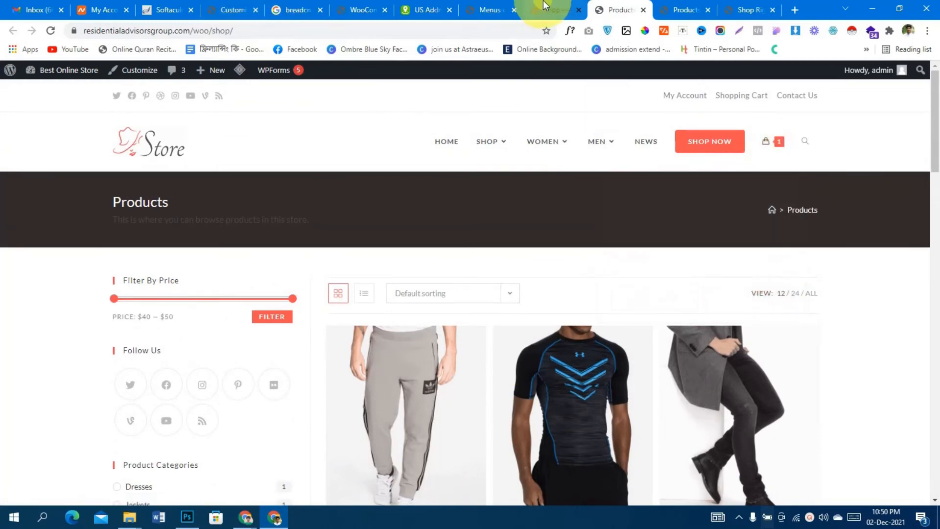
# - Close the storefront's empty Shop page and return to the WooCommerce Products settings
pyautogui.click(548, 10)
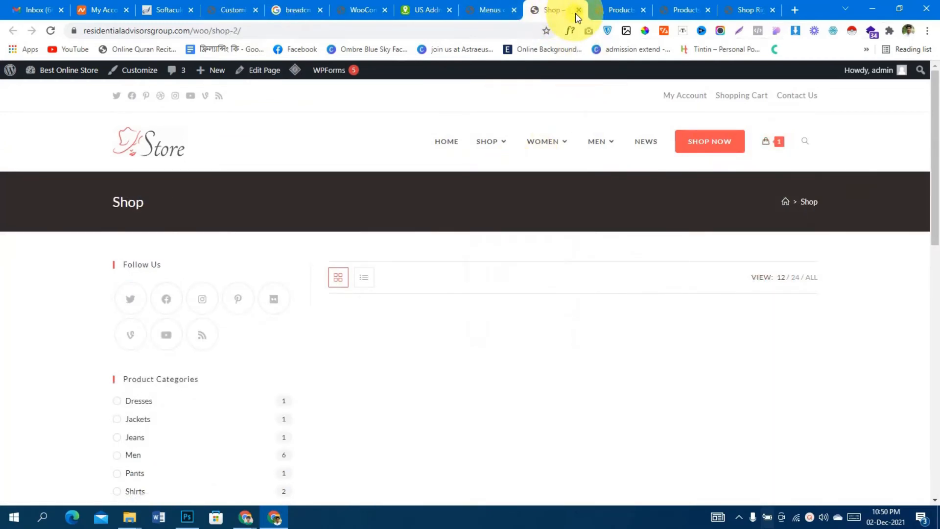
pyautogui.click(579, 9)
pyautogui.click(425, 10)
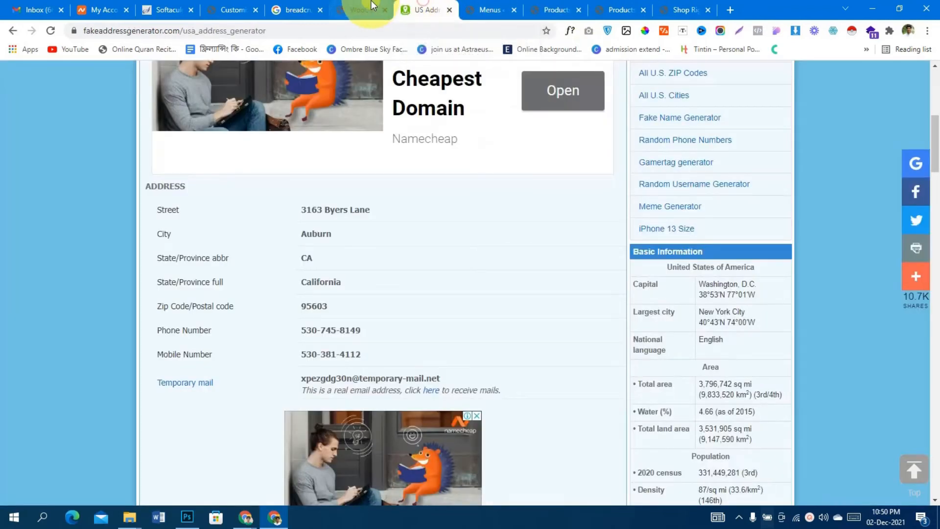
pyautogui.click(364, 9)
# - Review the weight unit options without changing the unit, and look over the review and product rating settings
pyautogui.scroll(-1, 452, 317)
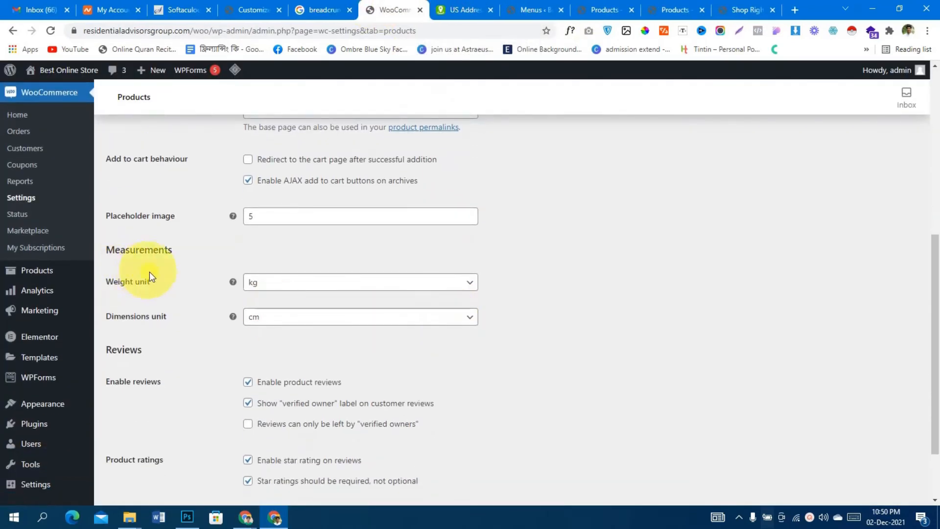
pyautogui.click(299, 289)
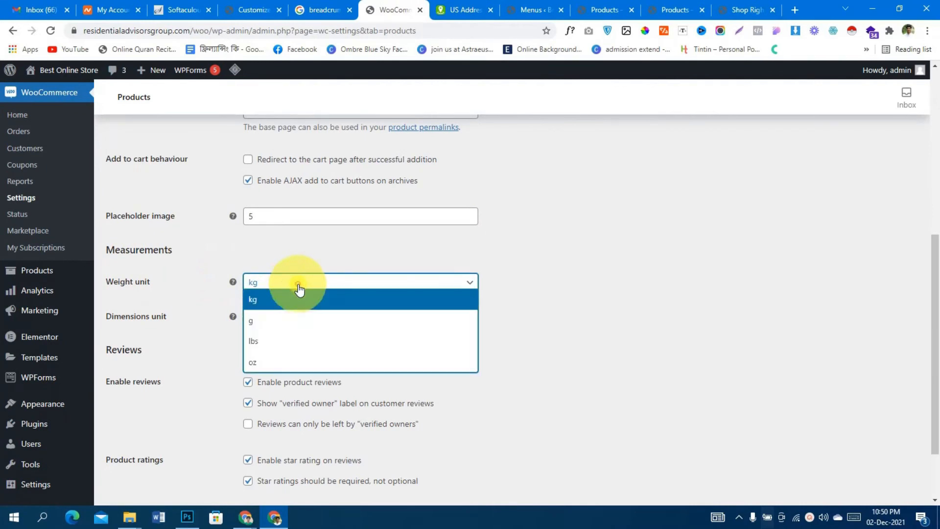
pyautogui.click(300, 288)
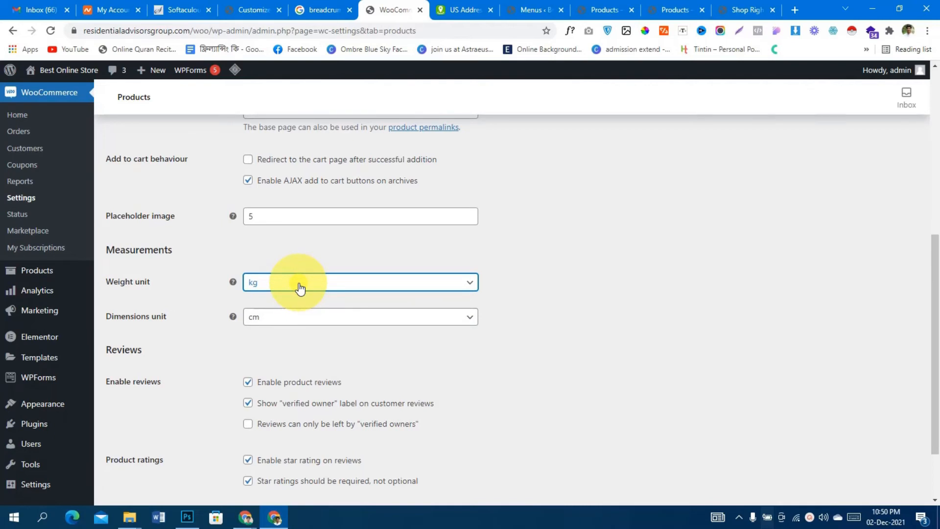
pyautogui.click(299, 288)
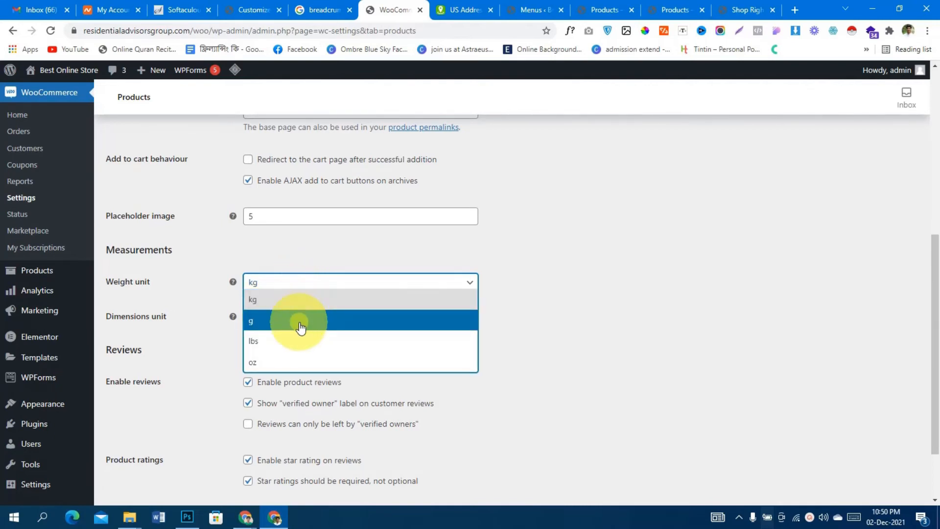
pyautogui.click(591, 250)
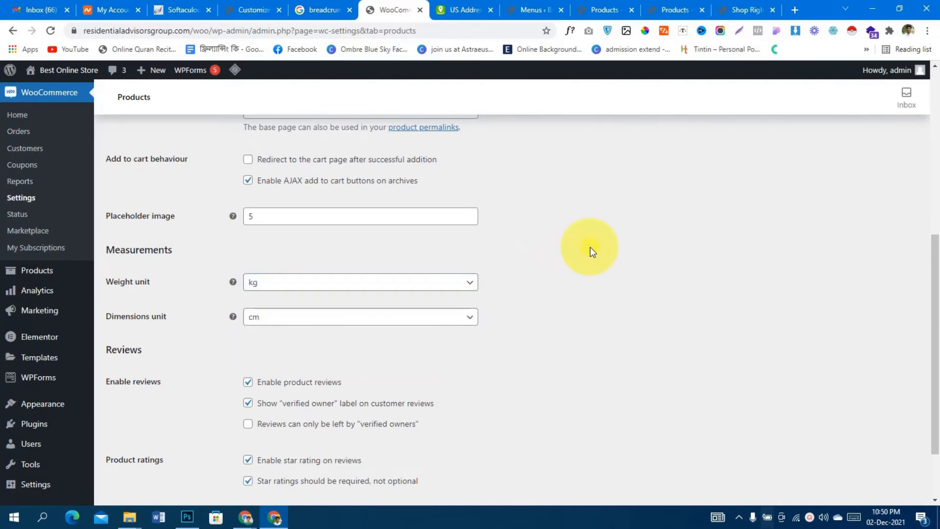
pyautogui.scroll(-3, 591, 251)
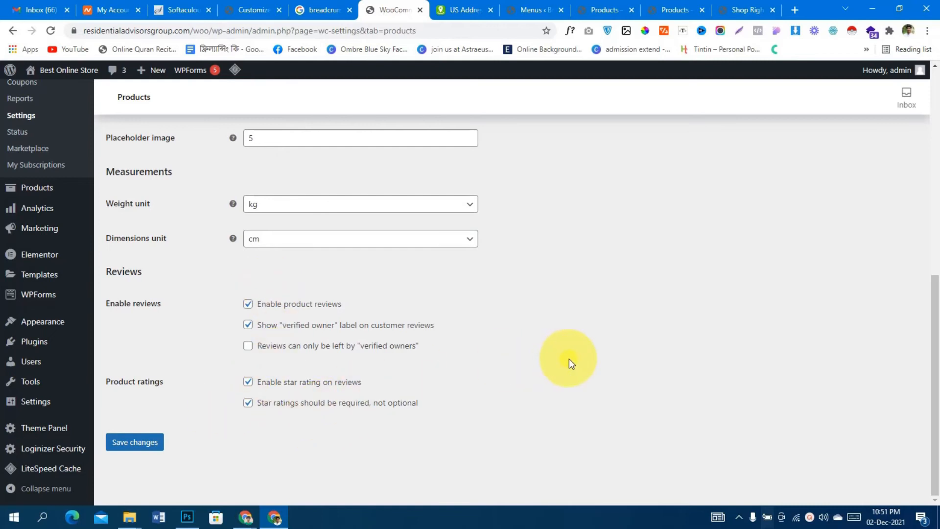
# - Open the WooCommerce Tax settings and review the tax options
pyautogui.scroll(8, 570, 358)
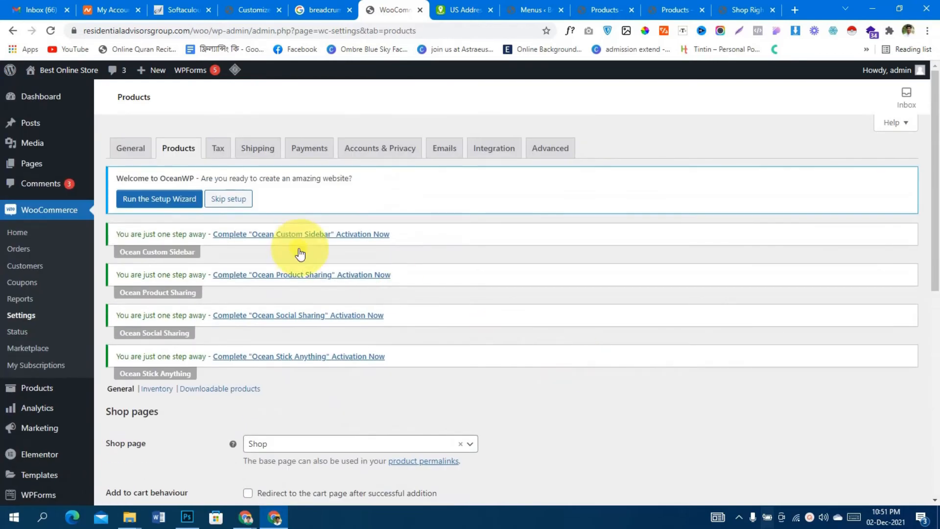
pyautogui.click(220, 149)
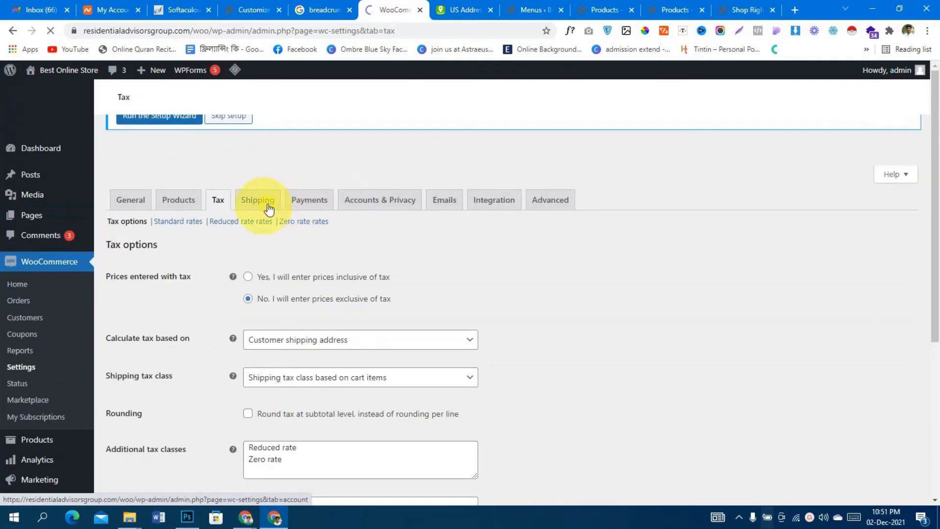
pyautogui.click(218, 199)
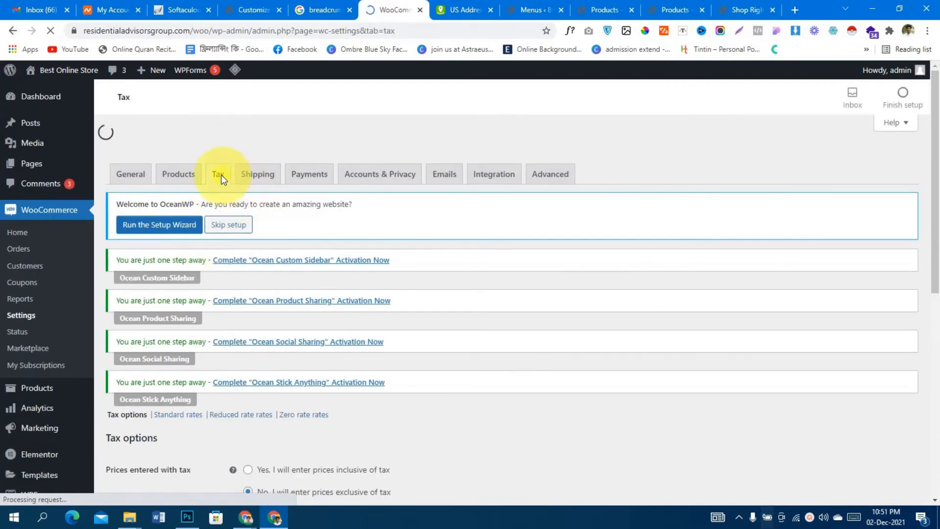
pyautogui.scroll(-5, 383, 228)
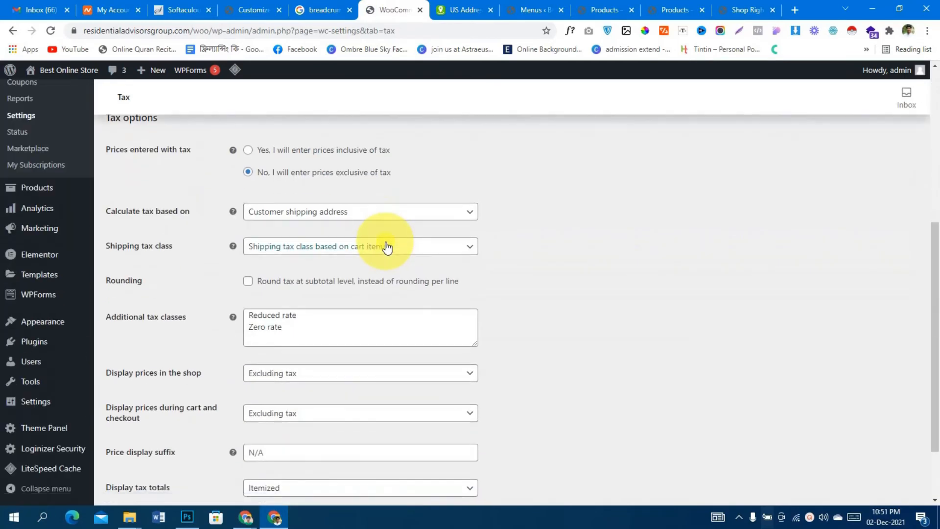
pyautogui.scroll(7, 386, 245)
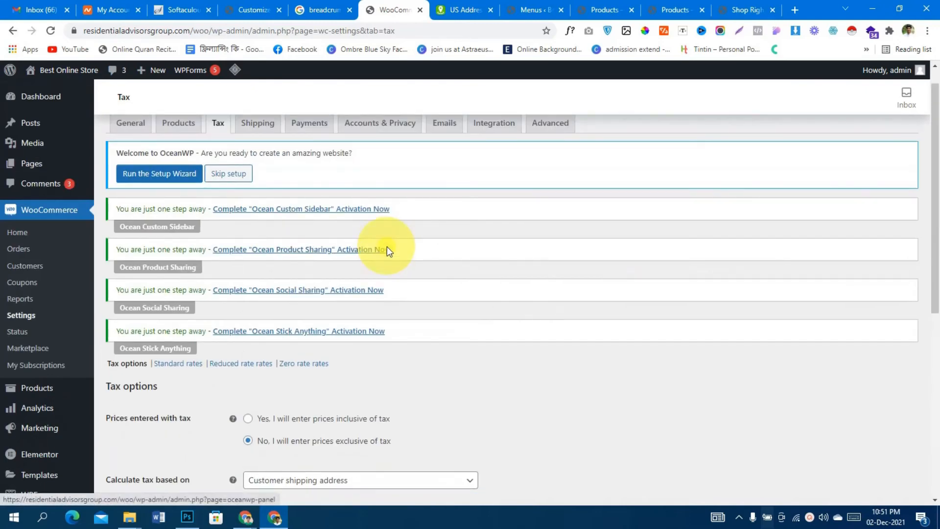
pyautogui.scroll(1, 387, 246)
# - Review the shipping zones in the Shipping settings, and open the list of payment methods in the Payments settings
pyautogui.click(258, 151)
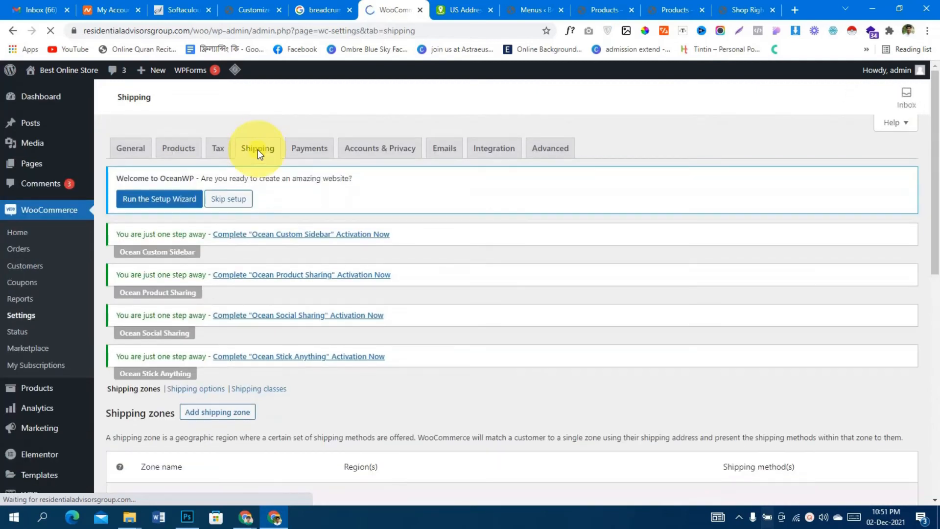
pyautogui.scroll(-3, 259, 228)
pyautogui.scroll(-5, 260, 227)
pyautogui.scroll(8, 267, 254)
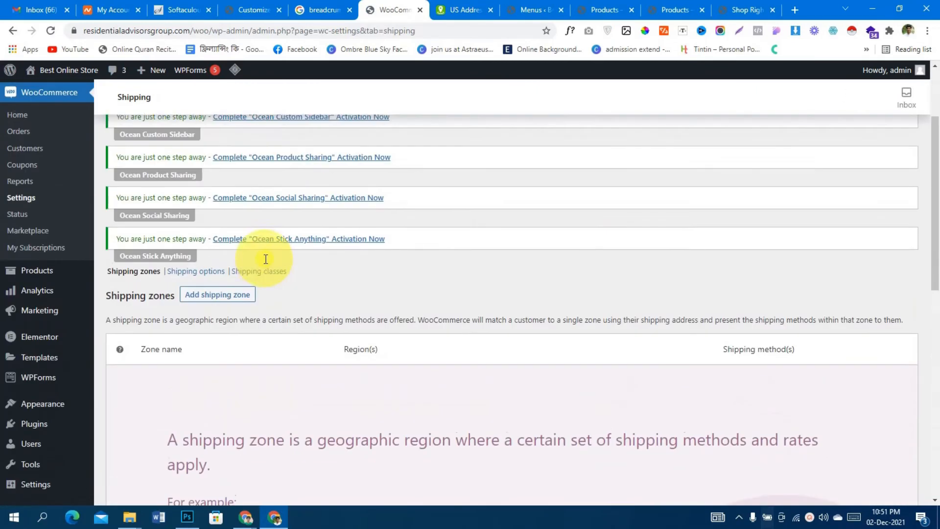
pyautogui.click(305, 156)
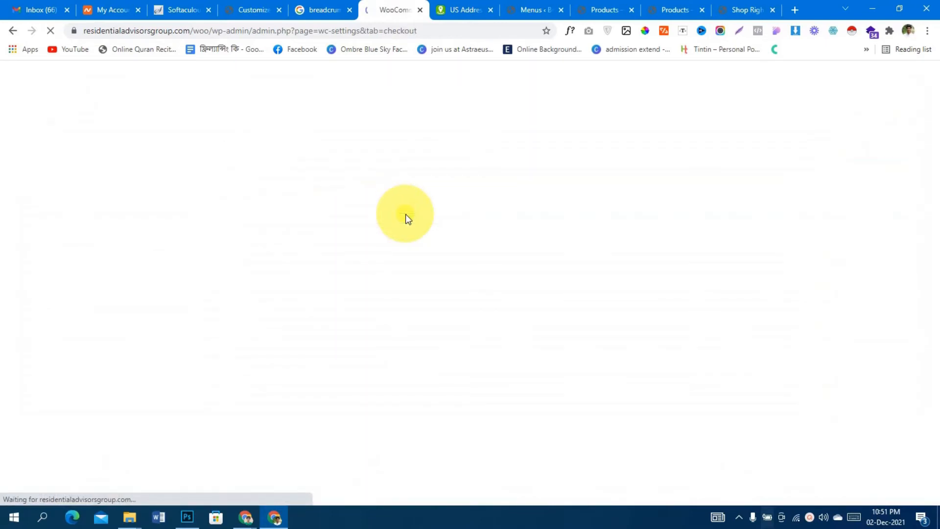
pyautogui.scroll(-5, 406, 217)
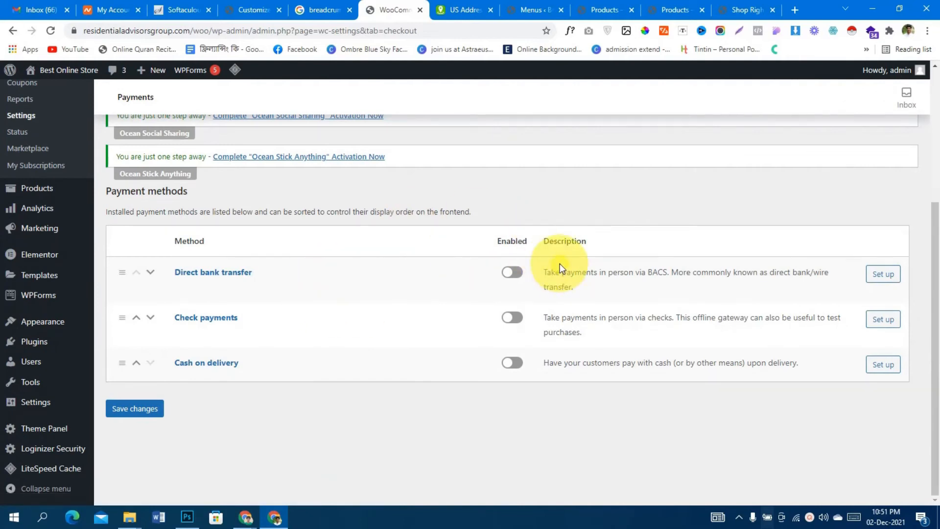
# - Open the storefront cart, proceed to checkout, and examine the billing form, order summary and available payment methods
pyautogui.click(539, 9)
pyautogui.click(599, 7)
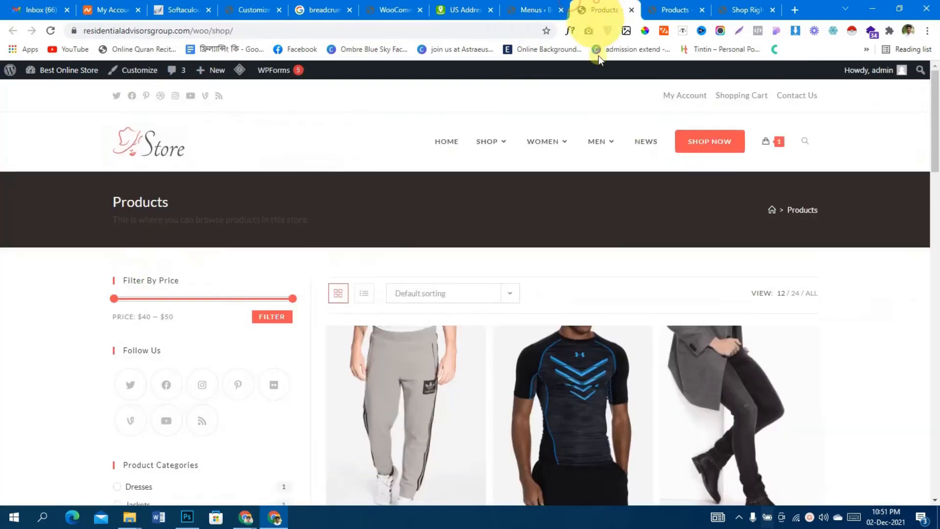
pyautogui.moveTo(766, 142)
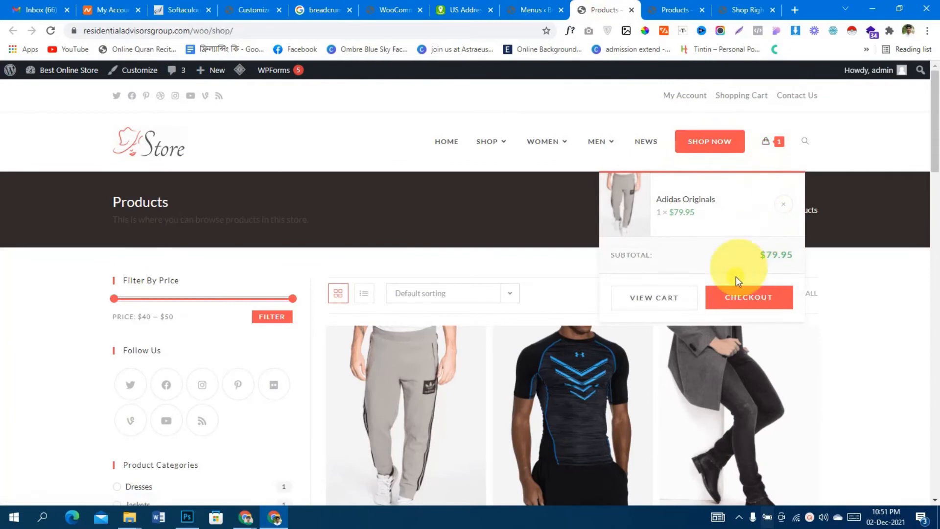
pyautogui.click(675, 299)
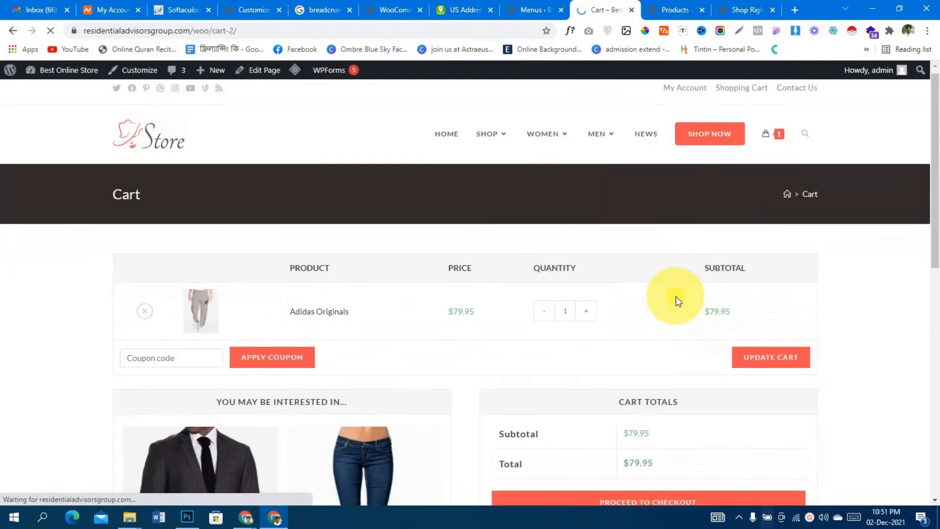
pyautogui.scroll(-5, 676, 300)
pyautogui.scroll(2, 676, 313)
pyautogui.click(675, 334)
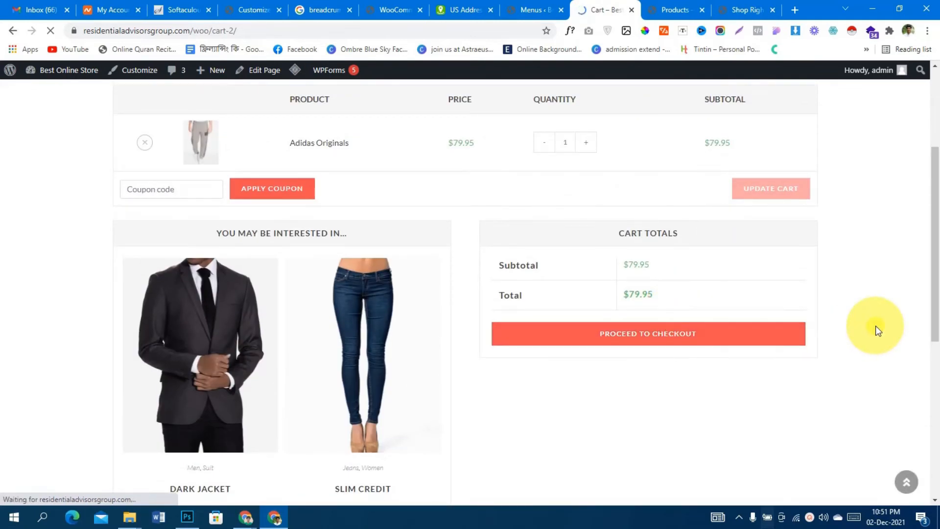
pyautogui.scroll(-5, 876, 325)
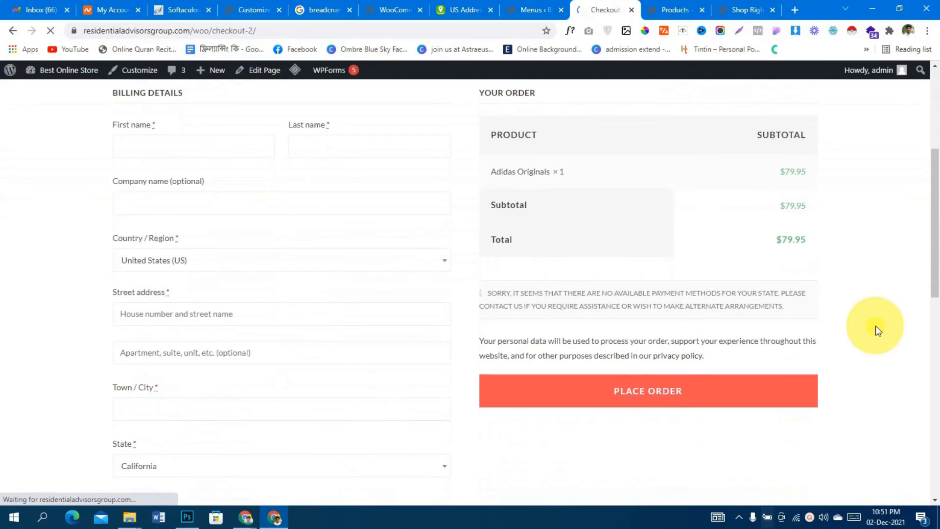
pyautogui.scroll(3, 867, 323)
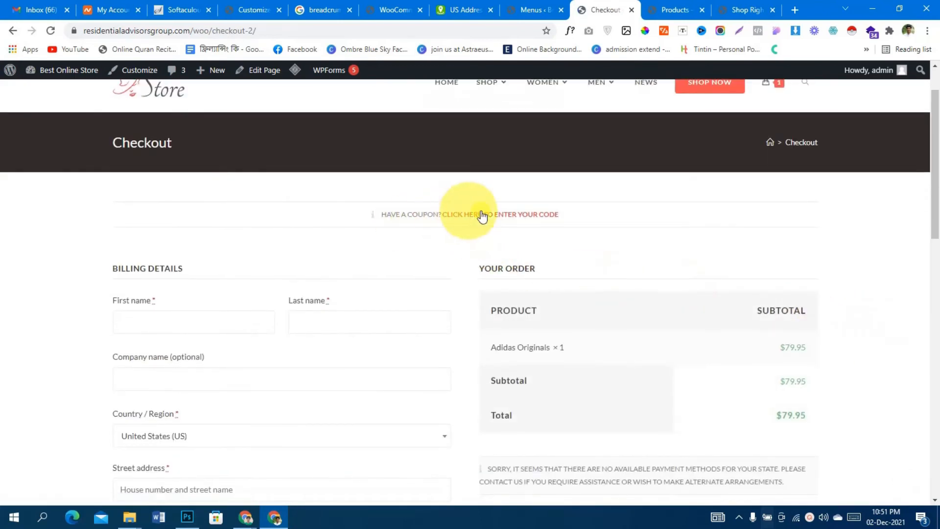
pyautogui.scroll(-7, 600, 216)
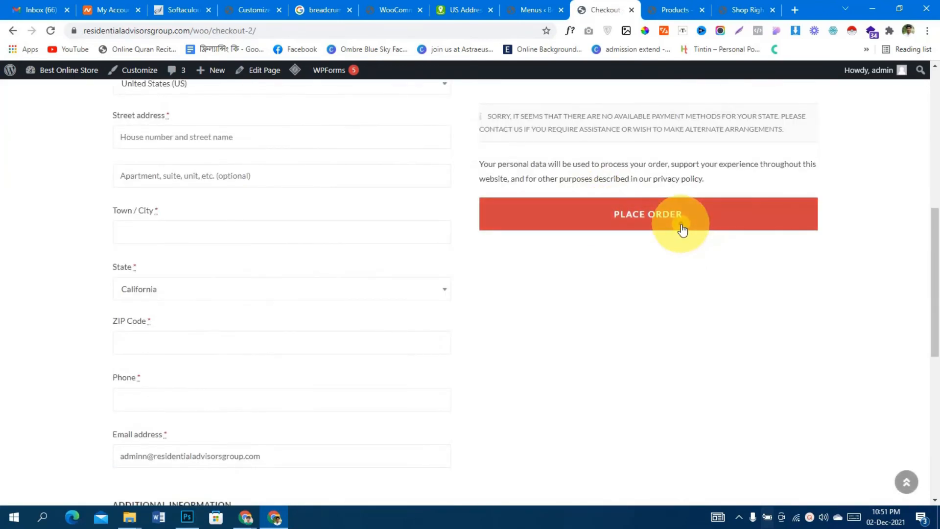
pyautogui.scroll(1, 623, 318)
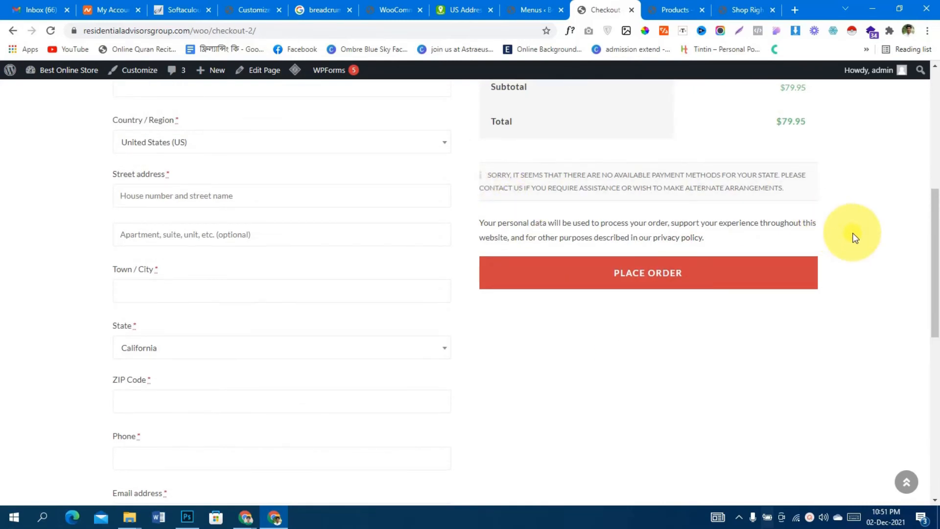
# - Enable the Cash on delivery payment method in the WooCommerce Payments settings
pyautogui.click(399, 9)
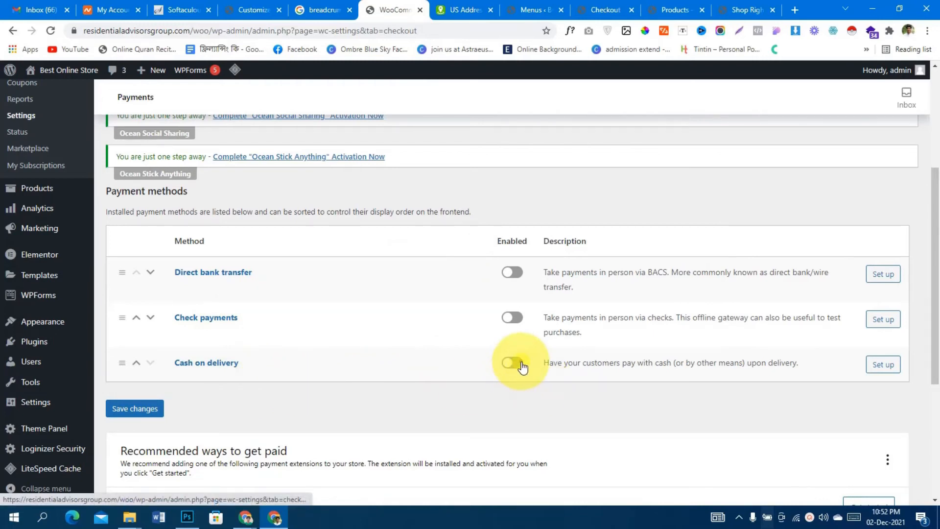
pyautogui.scroll(1, 319, 375)
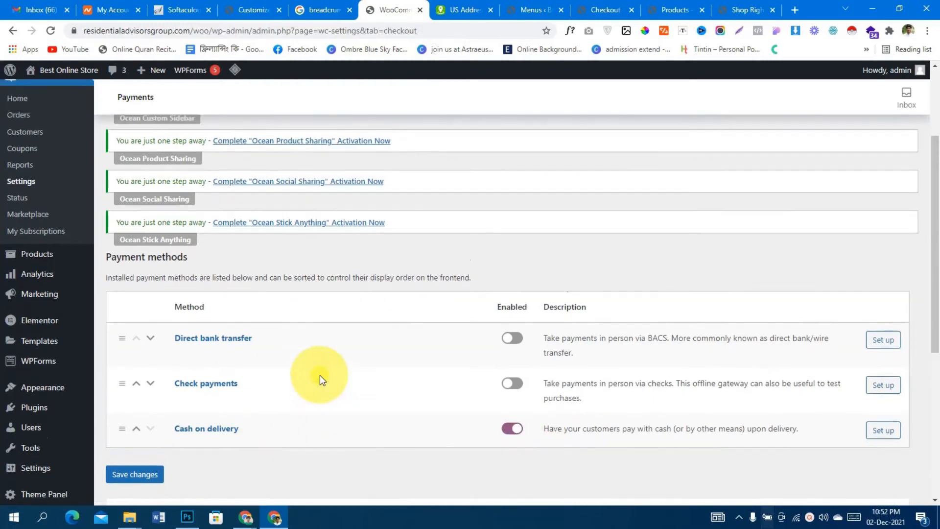
# - Review the recommended payment extensions below the payment methods, and save the Payments settings
pyautogui.scroll(-5, 320, 375)
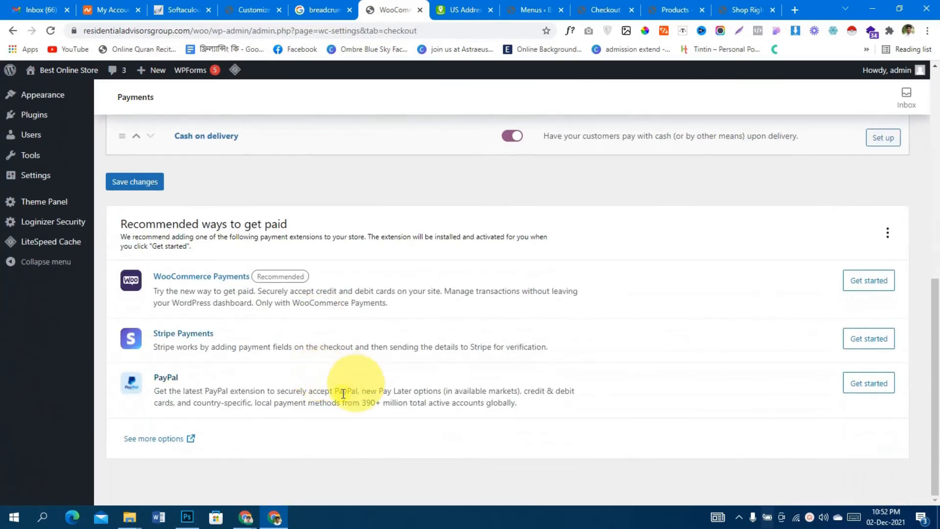
pyautogui.click(867, 391)
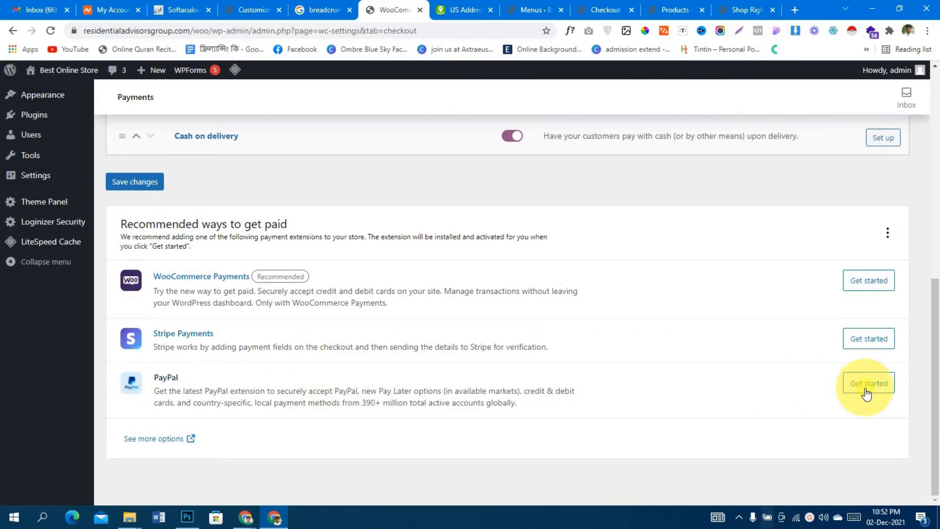
pyautogui.scroll(5, 868, 392)
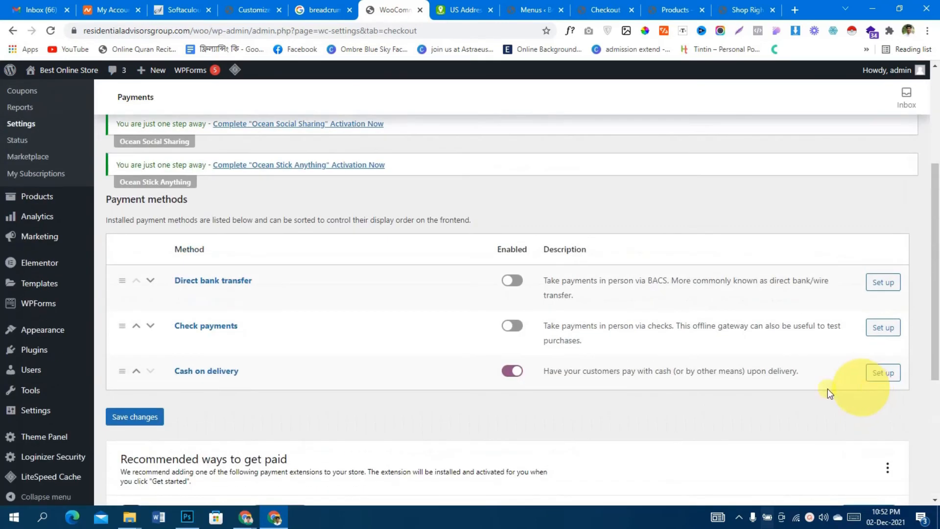
pyautogui.scroll(-4, 828, 388)
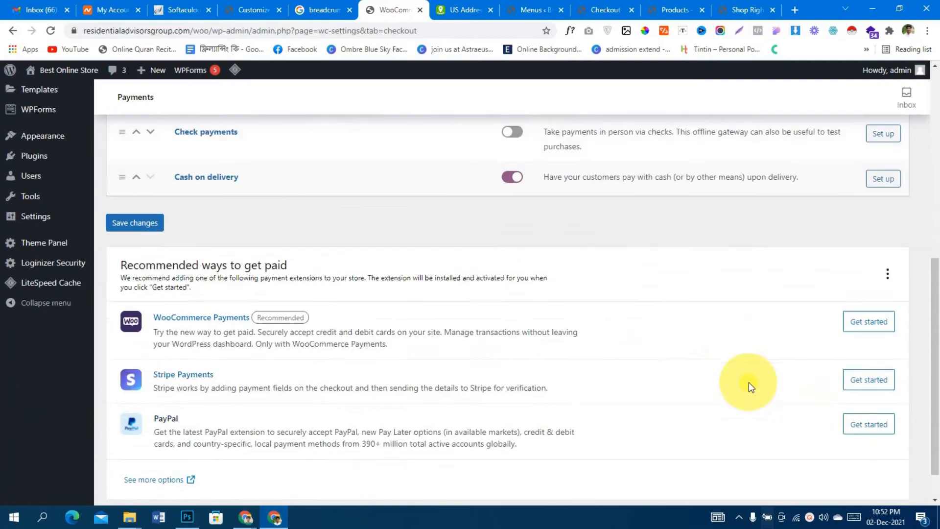
pyautogui.scroll(3, 748, 382)
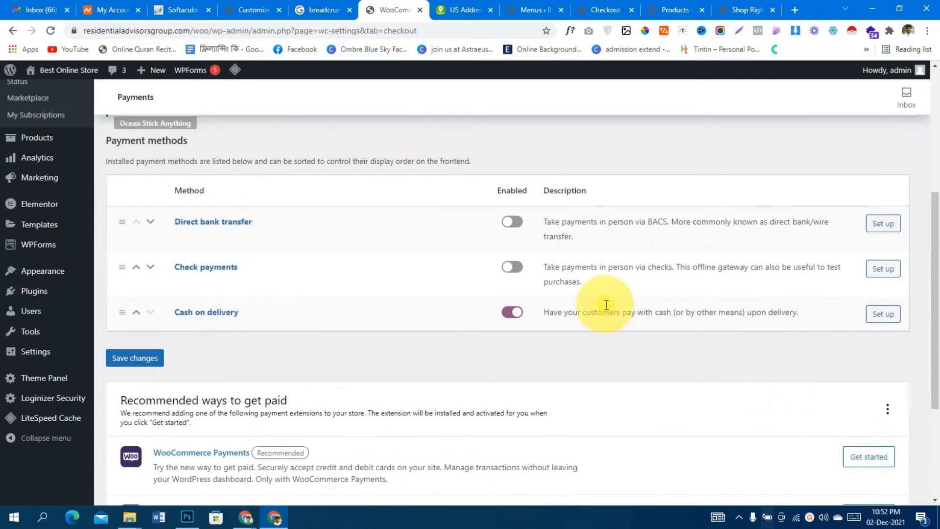
pyautogui.scroll(5, 606, 306)
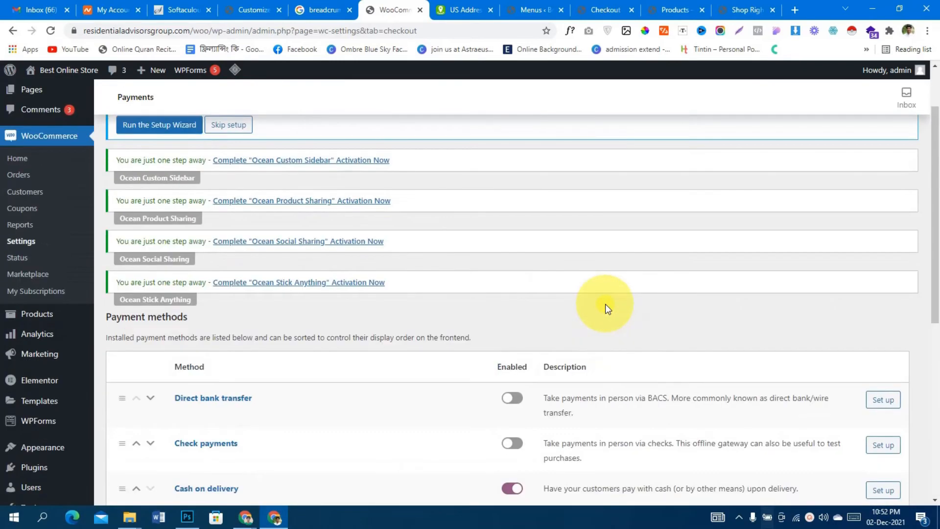
pyautogui.scroll(-8, 606, 308)
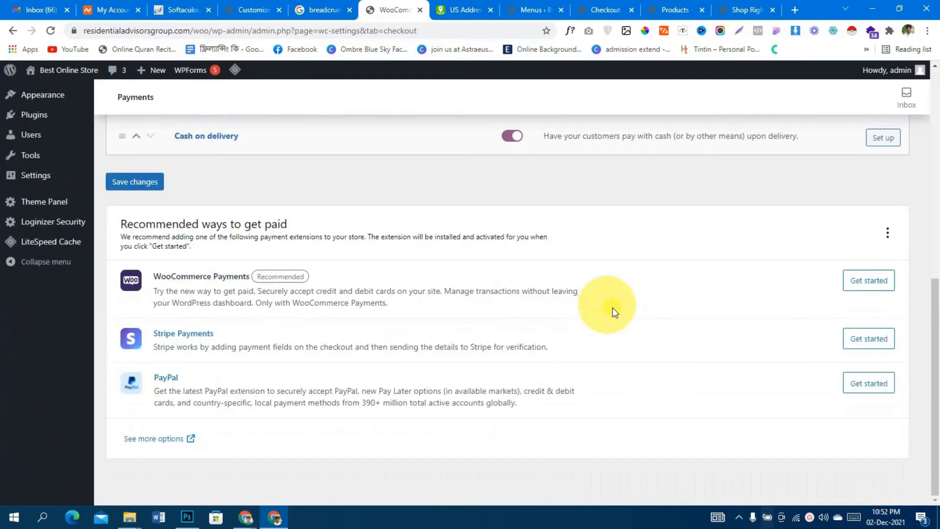
pyautogui.click(132, 182)
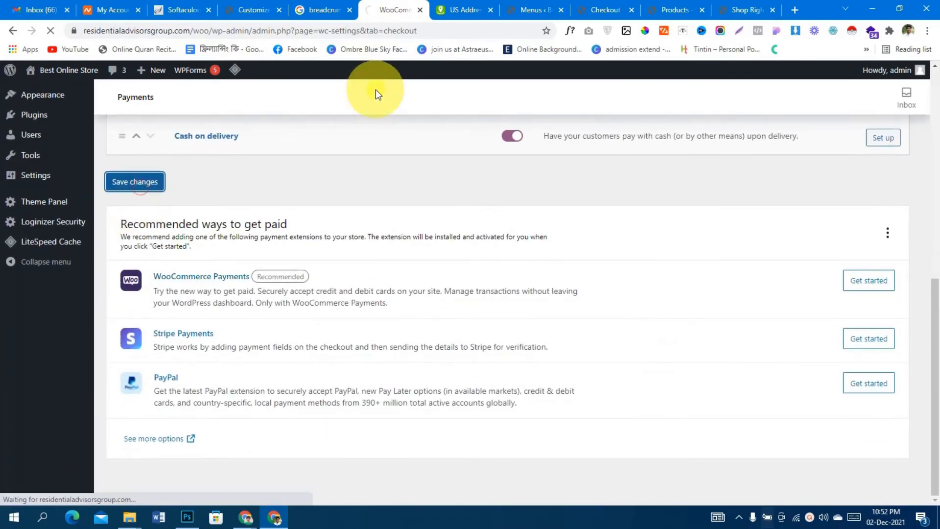
# - Reload the storefront checkout page and examine its payment options, order summary and billing form
pyautogui.click(599, 7)
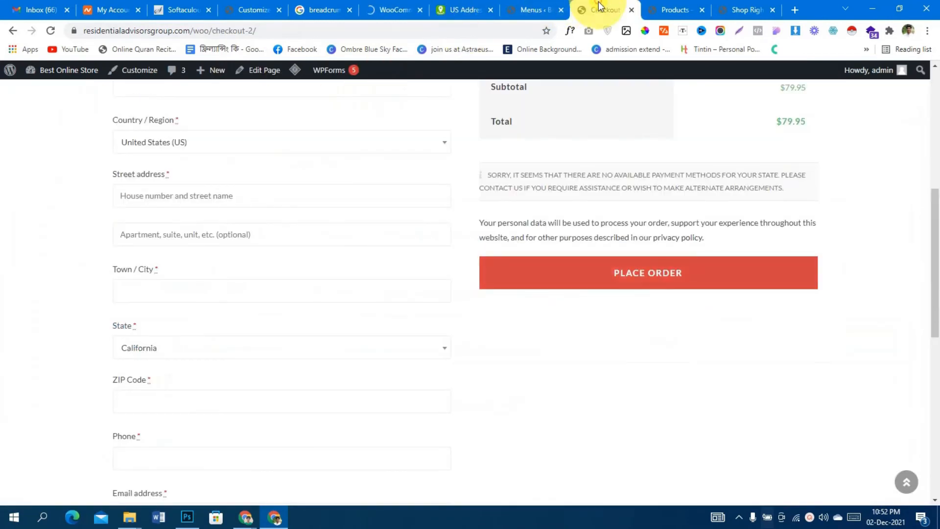
pyautogui.click(52, 31)
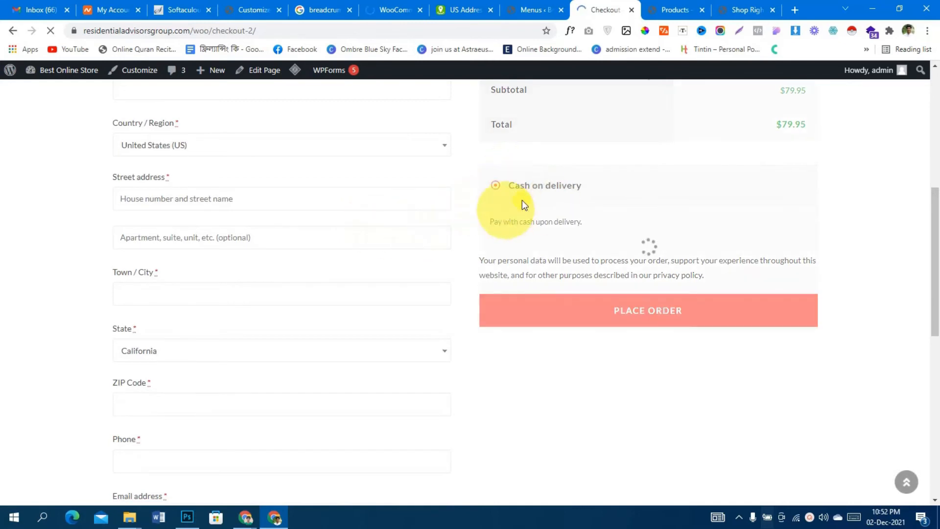
pyautogui.scroll(2, 562, 191)
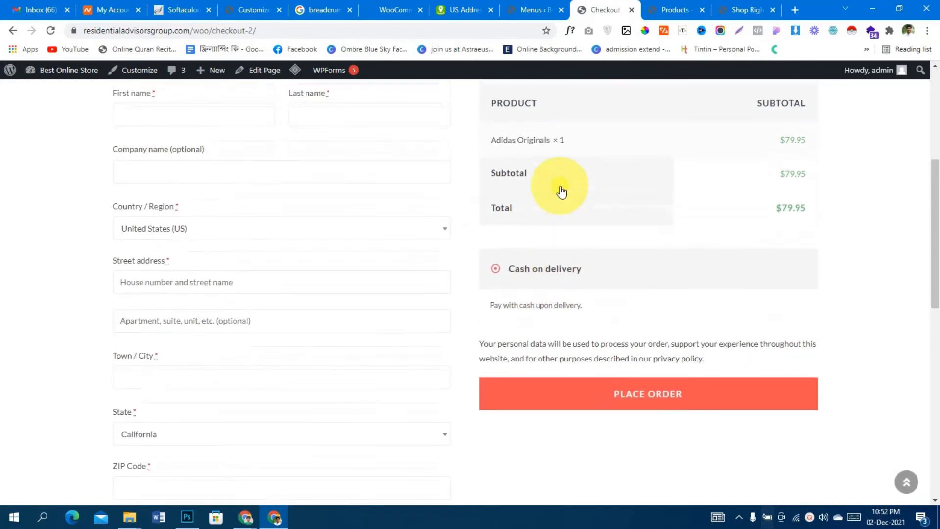
pyautogui.scroll(2, 562, 191)
pyautogui.click(209, 210)
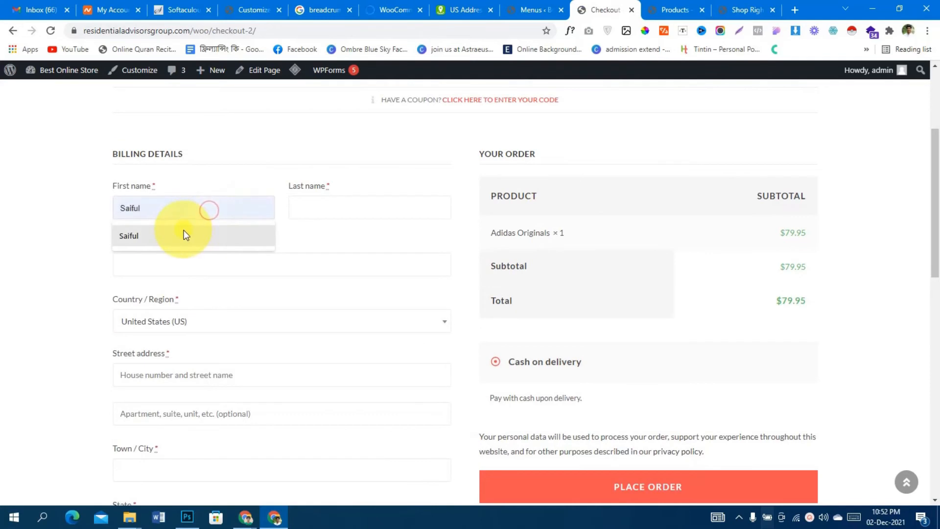
pyautogui.click(10, 205)
pyautogui.scroll(-5, 464, 239)
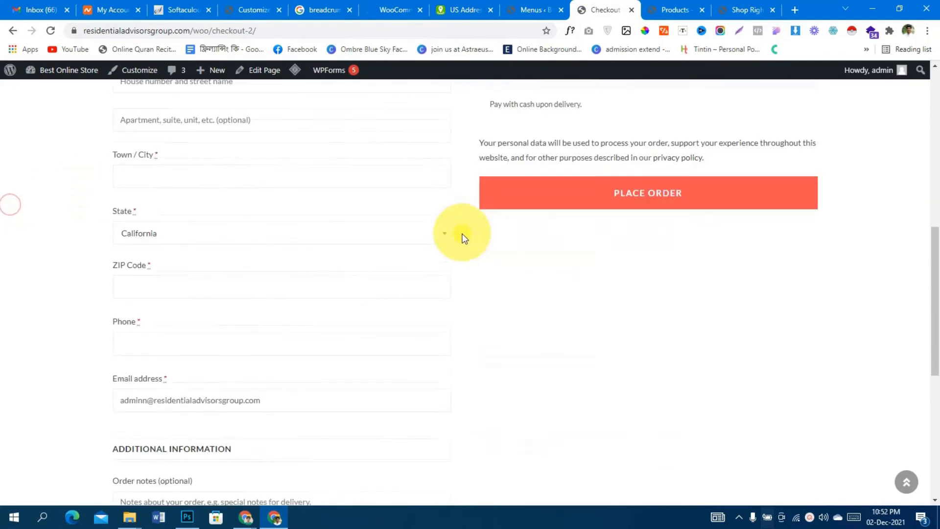
pyautogui.scroll(5, 625, 287)
# - Return to the WooCommerce Payments settings and check which payment methods are enabled
pyautogui.click(513, 6)
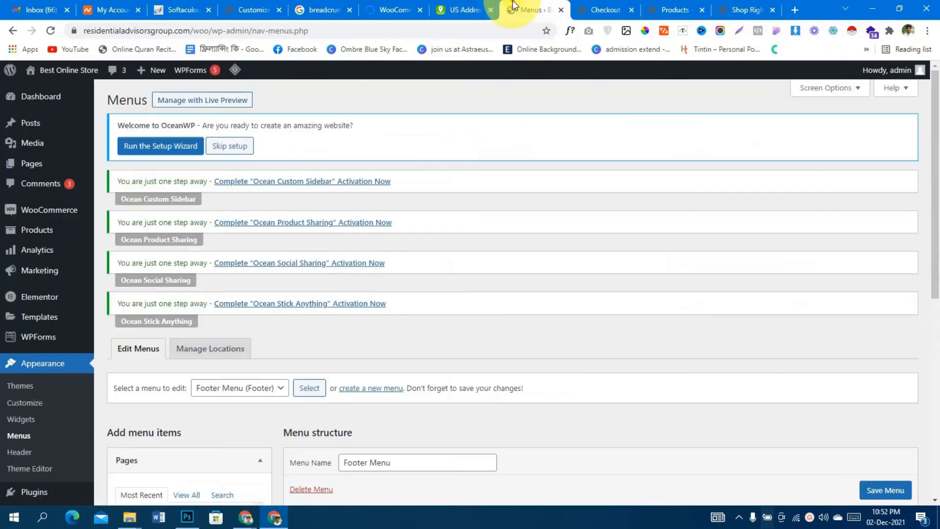
pyautogui.scroll(-5, 368, 298)
pyautogui.scroll(5, 368, 298)
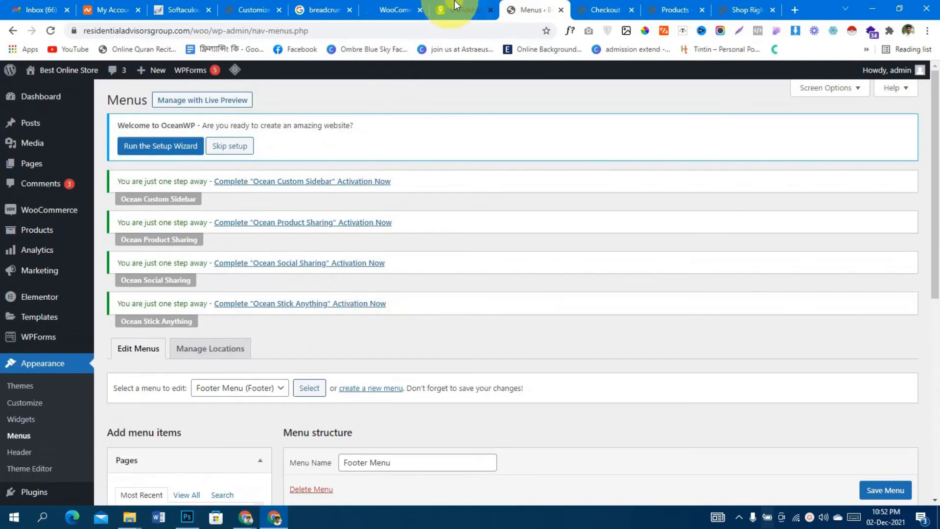
pyautogui.click(456, 6)
pyautogui.click(394, 10)
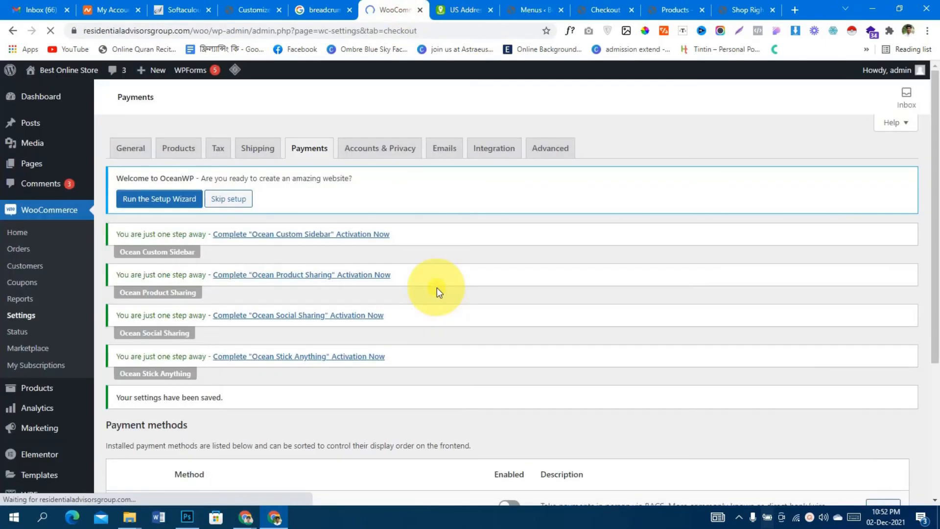
pyautogui.scroll(-4, 429, 209)
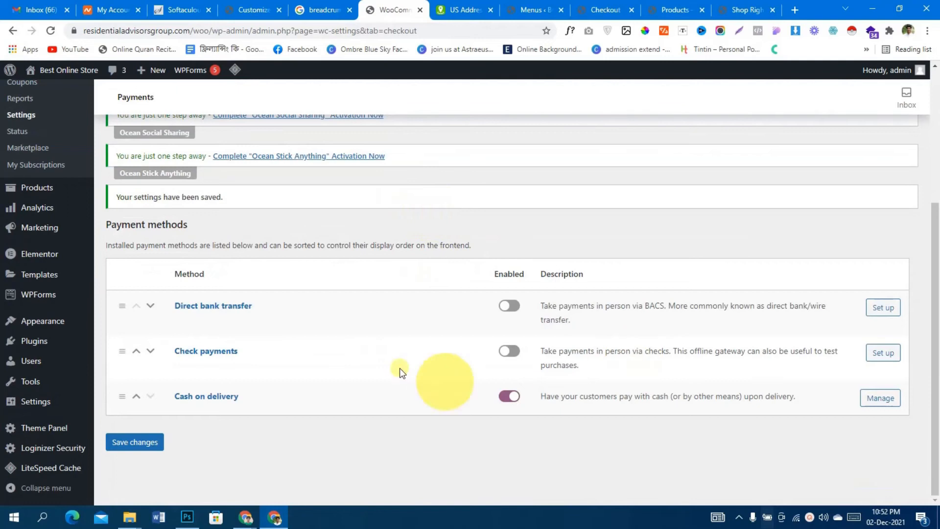
pyautogui.scroll(4, 293, 405)
# - Open the Accounts & Privacy settings and examine the guest checkout, account creation, data removal, privacy policy and data retention options
pyautogui.click(366, 155)
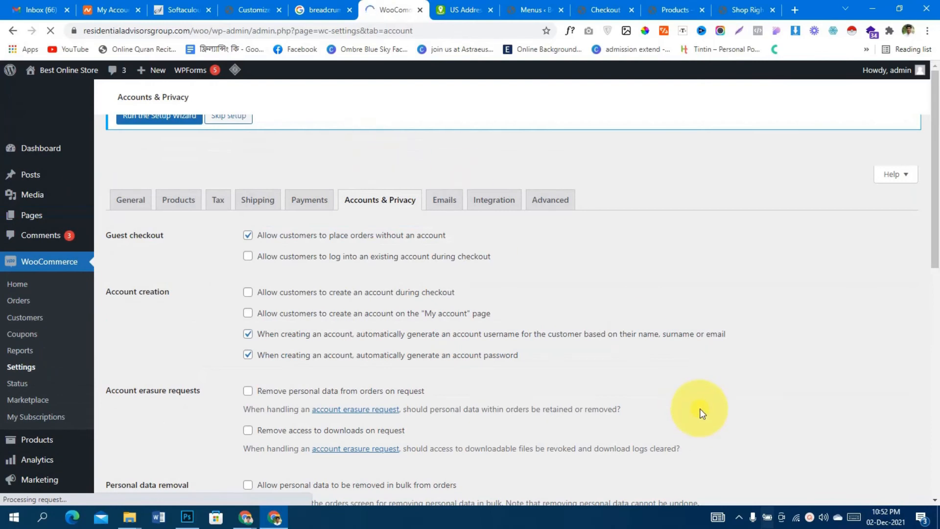
pyautogui.scroll(-6, 699, 395)
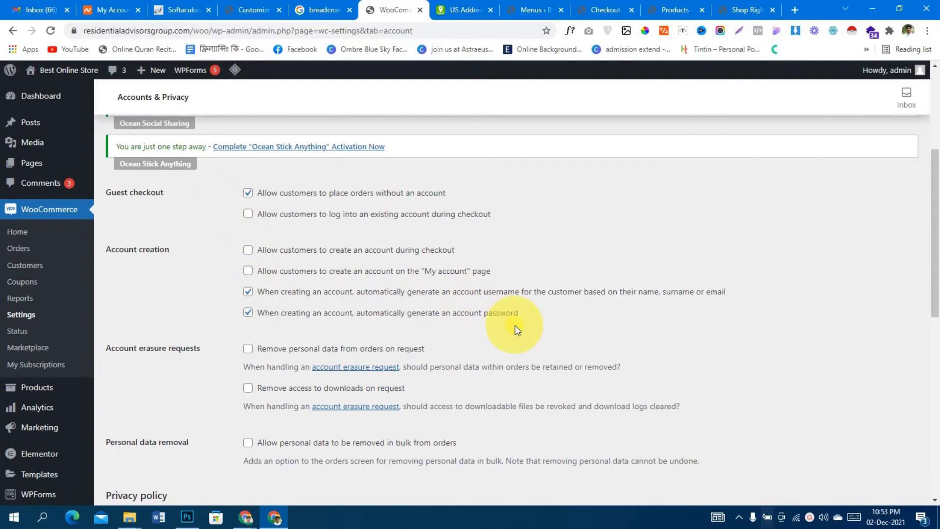
pyautogui.scroll(-1, 517, 329)
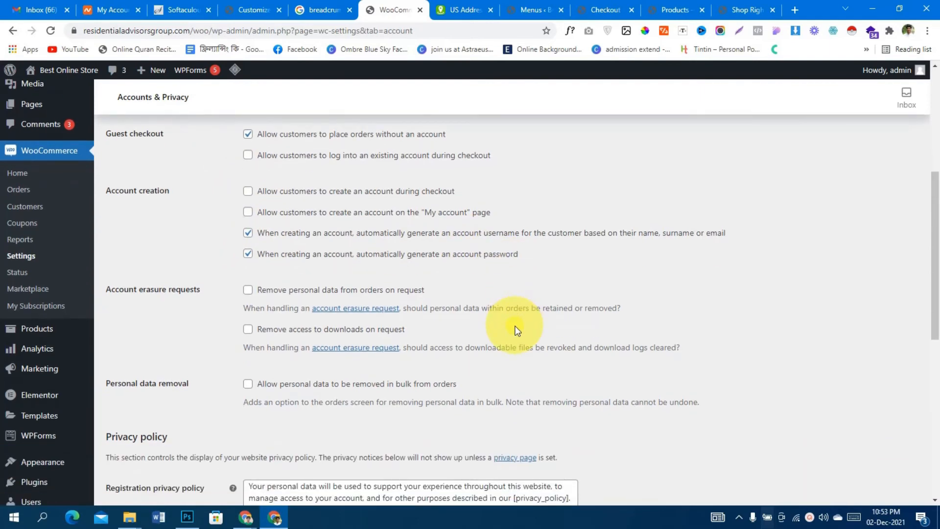
pyautogui.scroll(-1, 518, 330)
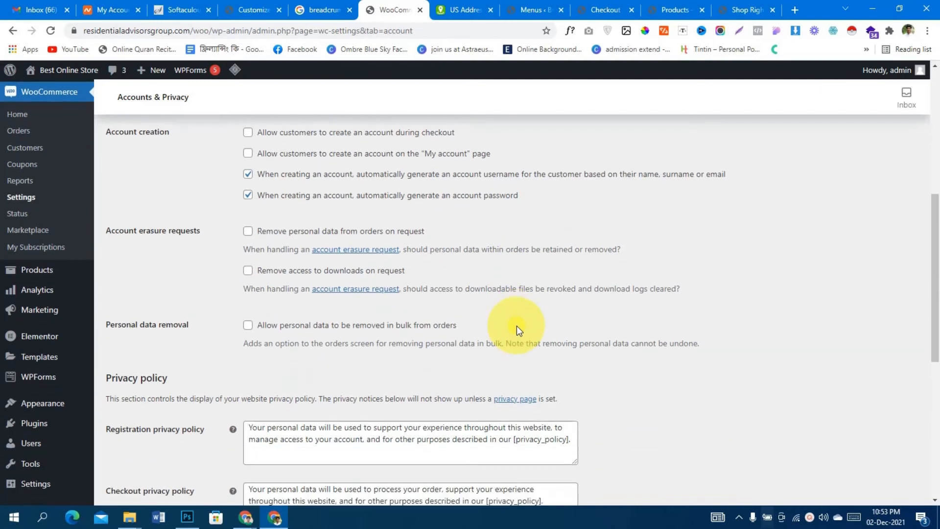
pyautogui.scroll(-1, 518, 328)
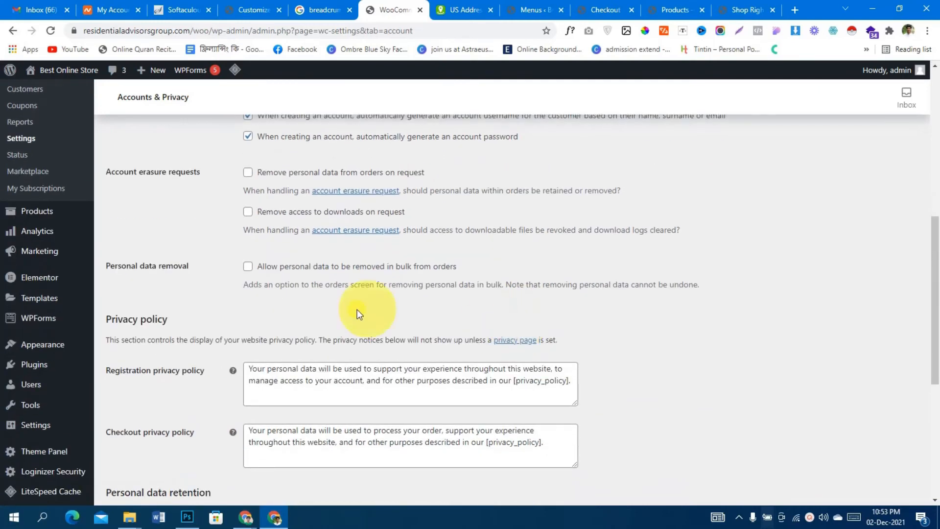
pyautogui.scroll(-2, 654, 305)
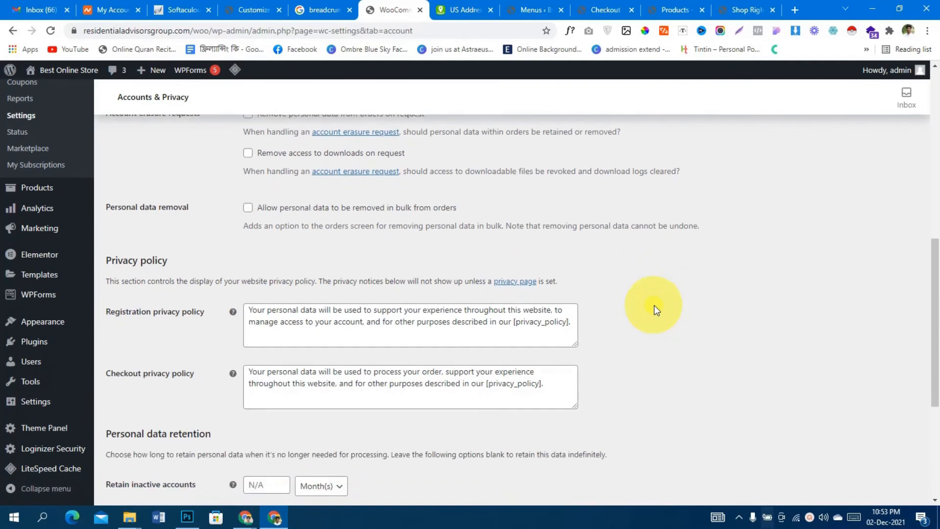
pyautogui.scroll(2, 655, 305)
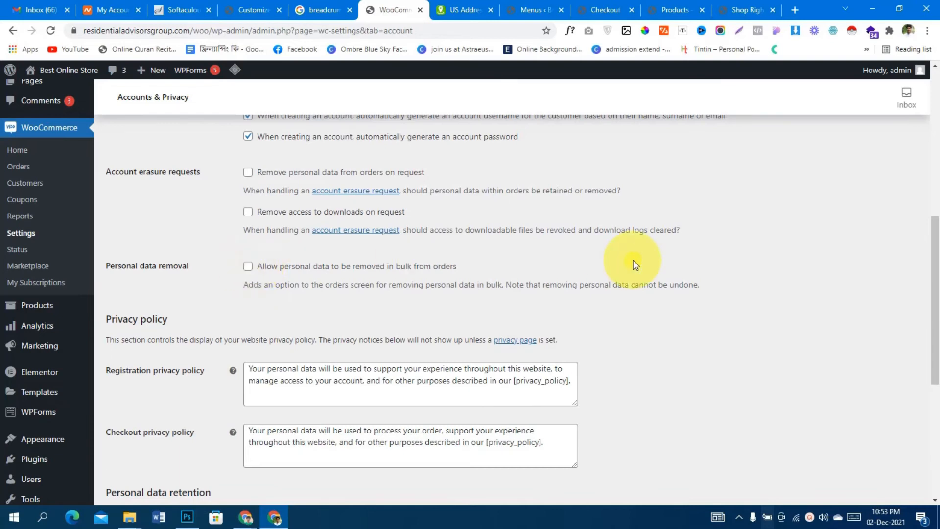
pyautogui.scroll(-2, 634, 260)
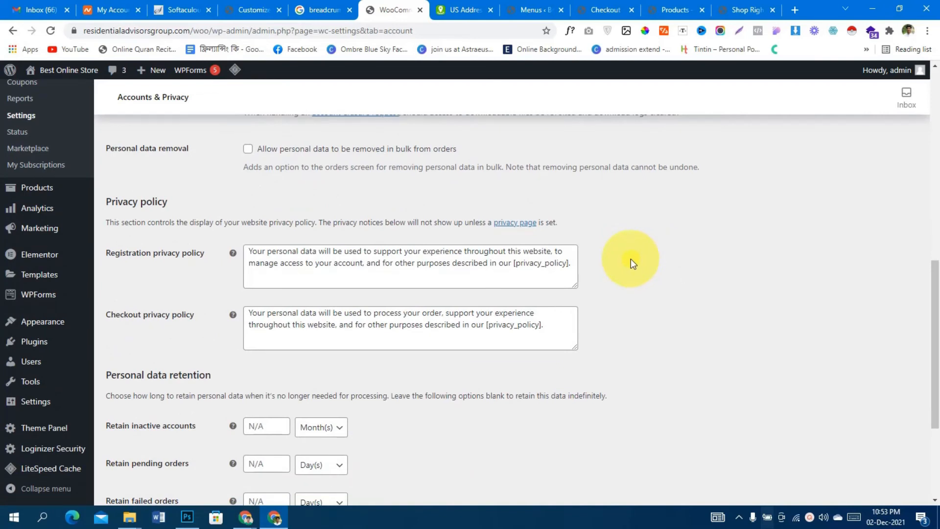
pyautogui.scroll(-3, 631, 259)
pyautogui.scroll(10, 628, 319)
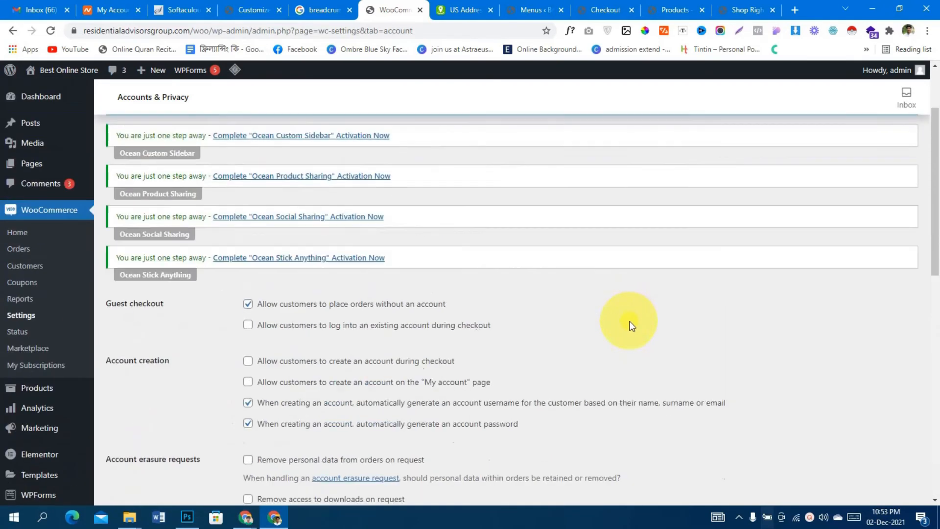
# - Open the Emails settings and inspect the recipient and other options of the New order notification
pyautogui.click(434, 155)
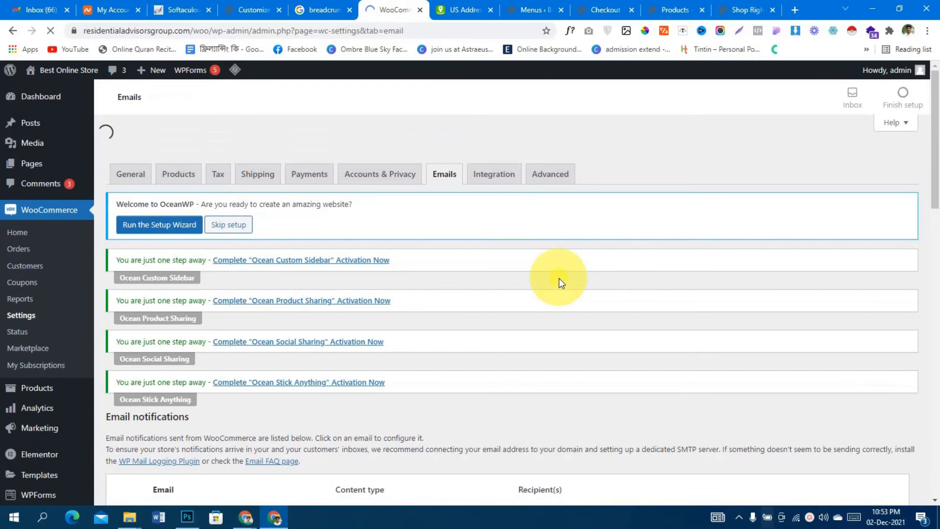
pyautogui.scroll(-6, 566, 277)
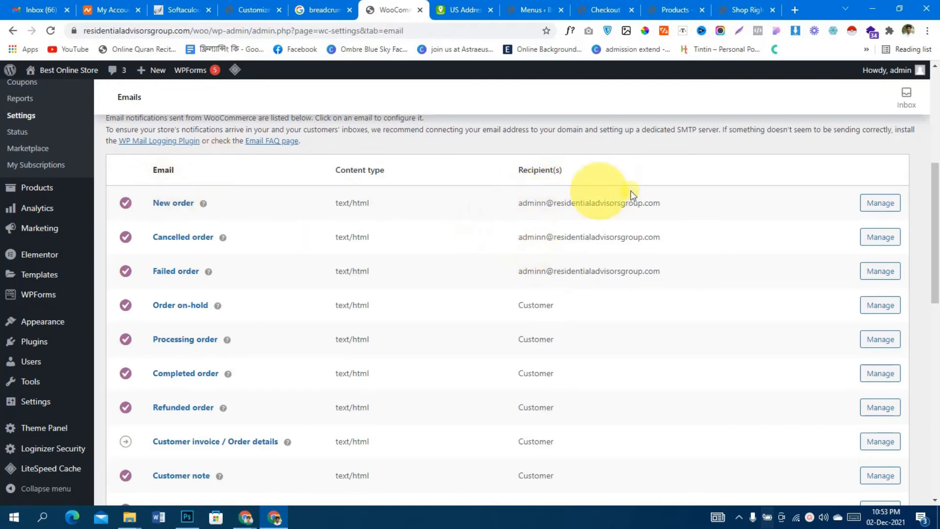
pyautogui.click(873, 207)
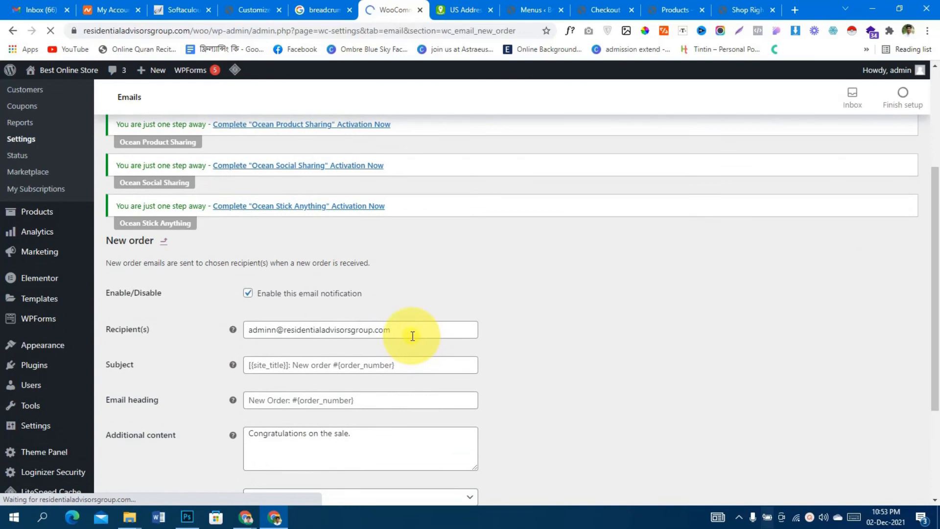
pyautogui.moveTo(412, 334); pyautogui.dragTo(351, 341)
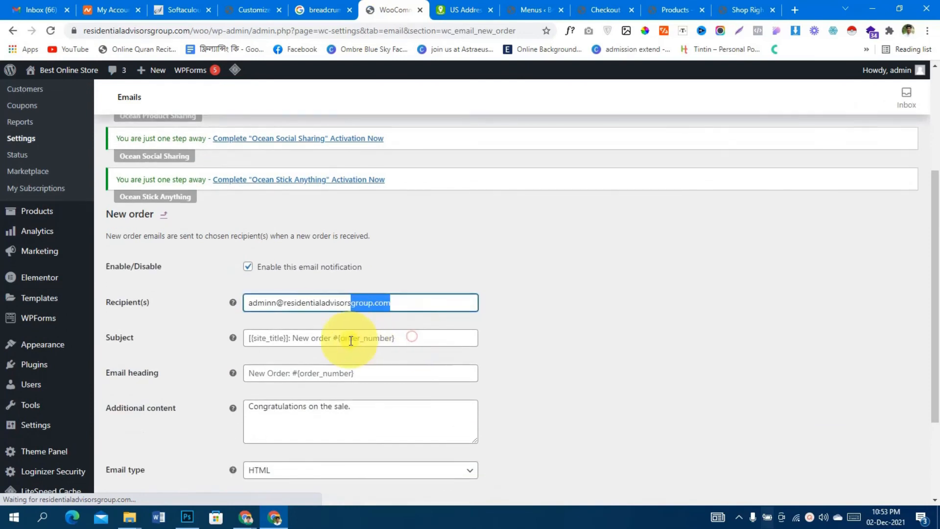
pyautogui.click(274, 302)
pyautogui.scroll(3, 456, 294)
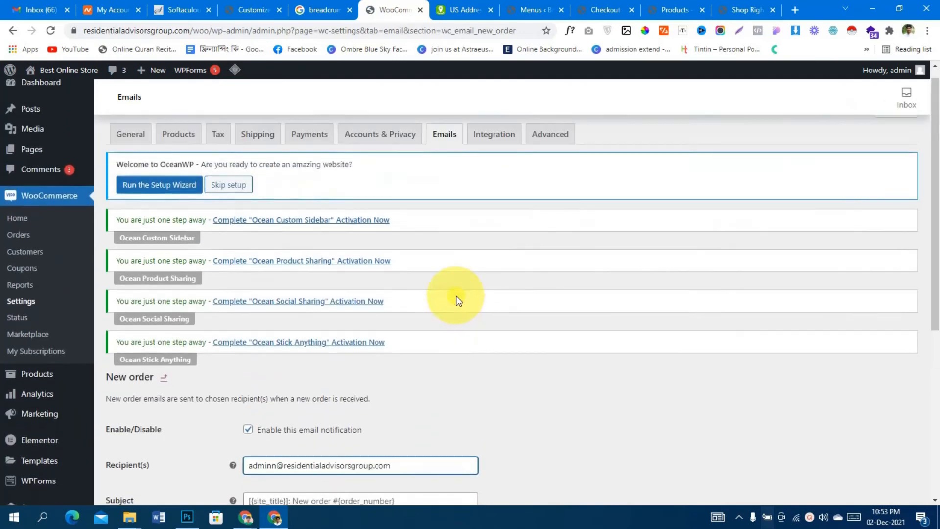
# - Go back to the email notifications list and review the order and customer notifications with their recipients
pyautogui.click(436, 152)
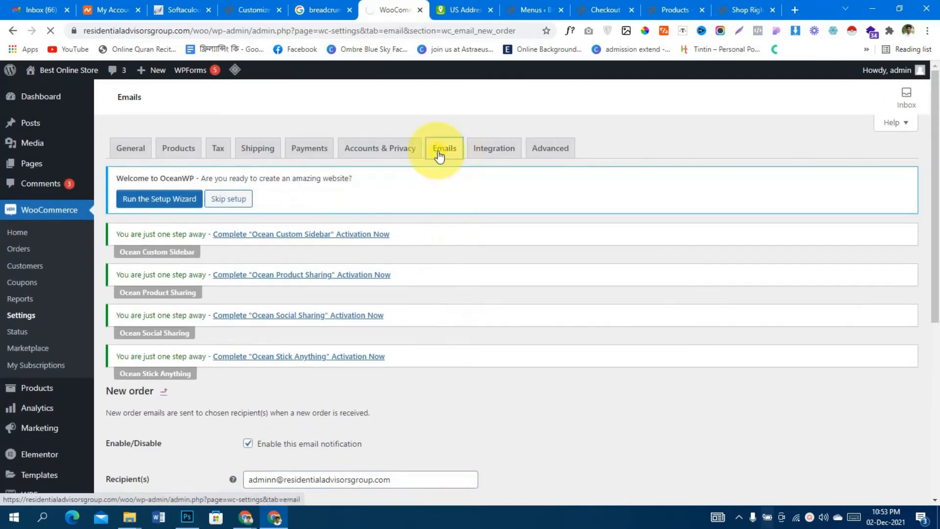
pyautogui.scroll(-4, 473, 198)
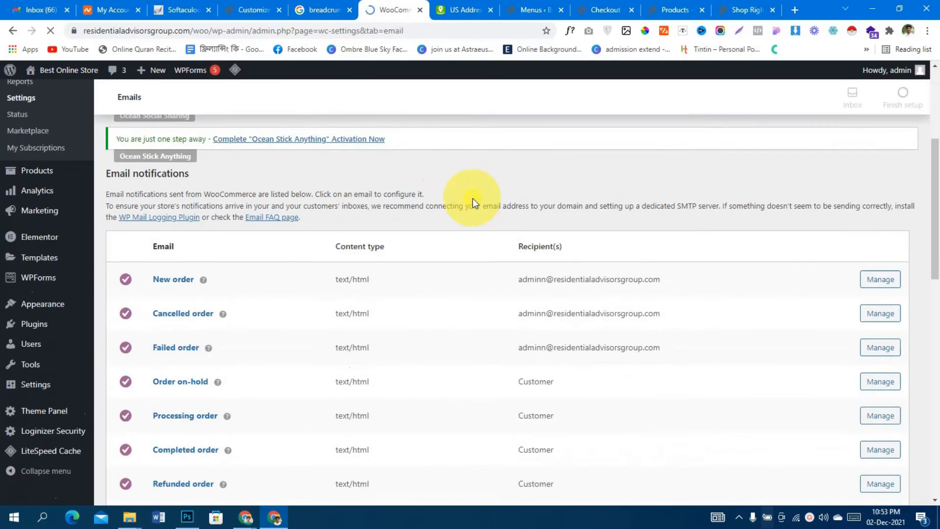
pyautogui.scroll(-3, 472, 199)
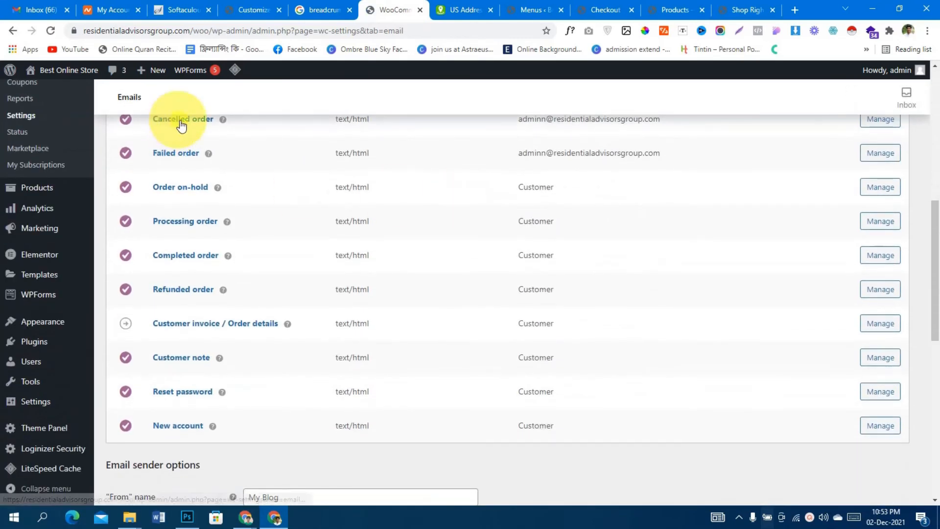
pyautogui.scroll(1, 315, 300)
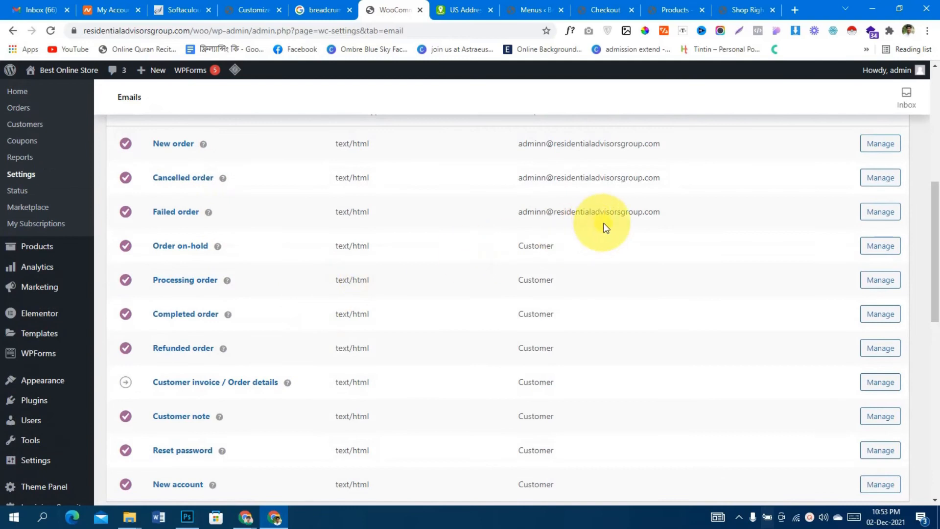
# - Set the "From" name in the email sender options to Best Online Store and save the email settings
pyautogui.scroll(-3, 491, 295)
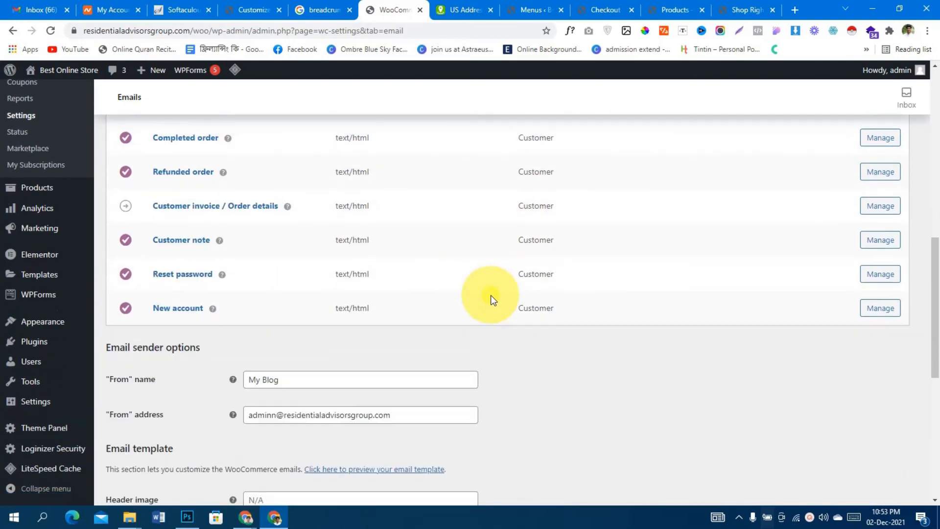
pyautogui.scroll(5, 544, 304)
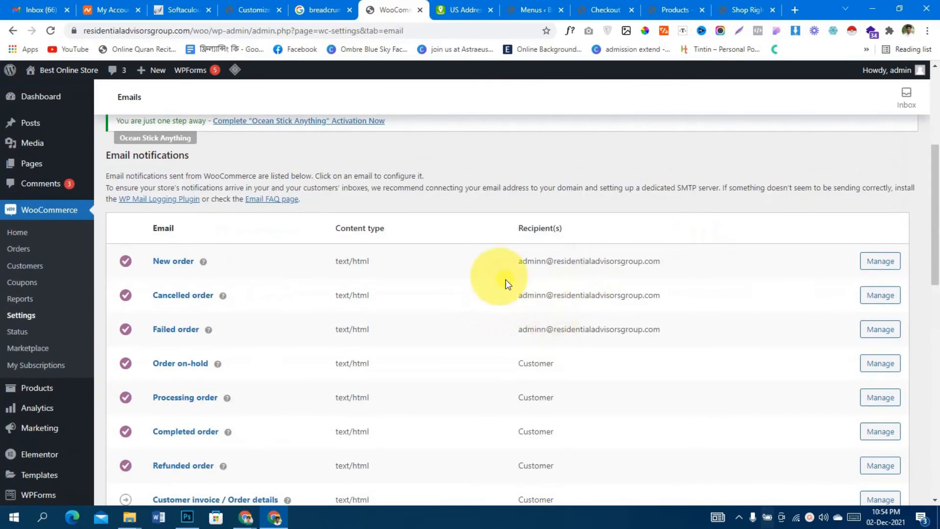
pyautogui.scroll(-5, 570, 304)
pyautogui.scroll(-3, 570, 304)
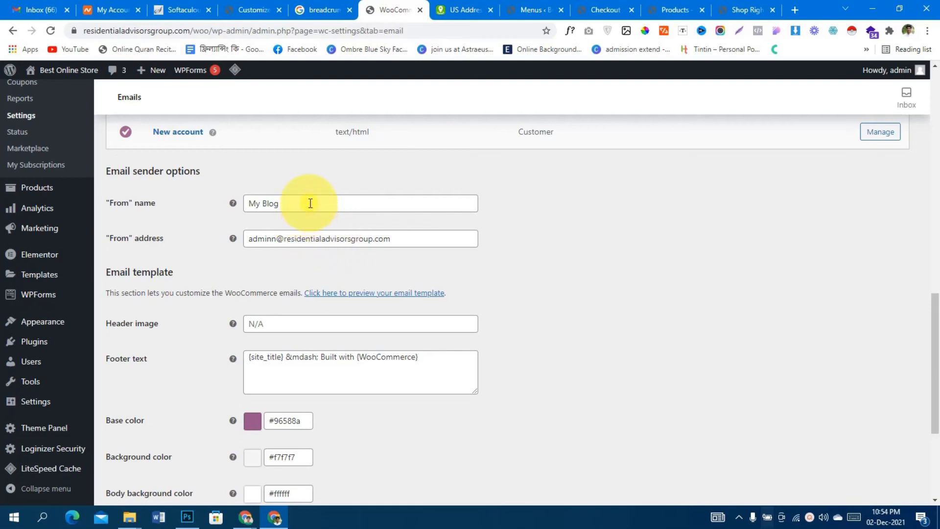
pyautogui.moveTo(308, 203); pyautogui.dragTo(228, 202)
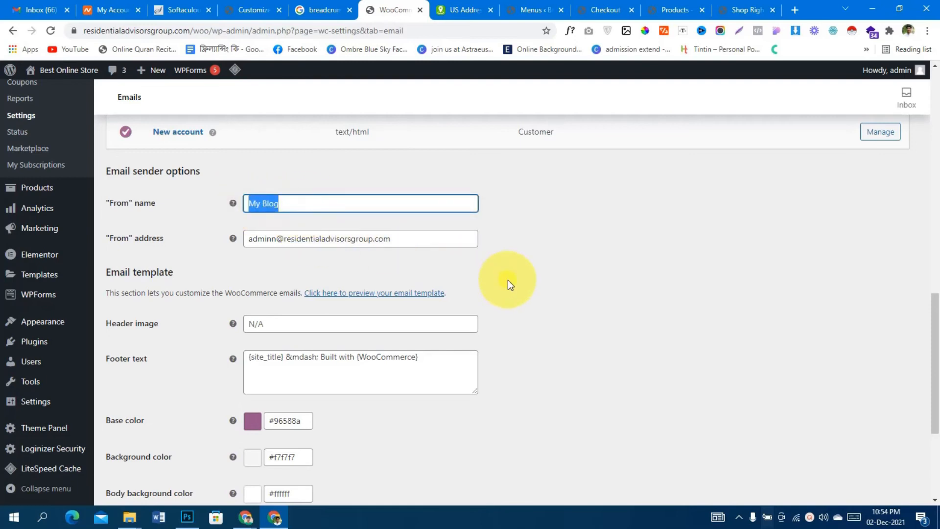
pyautogui.write('Best Online Store')
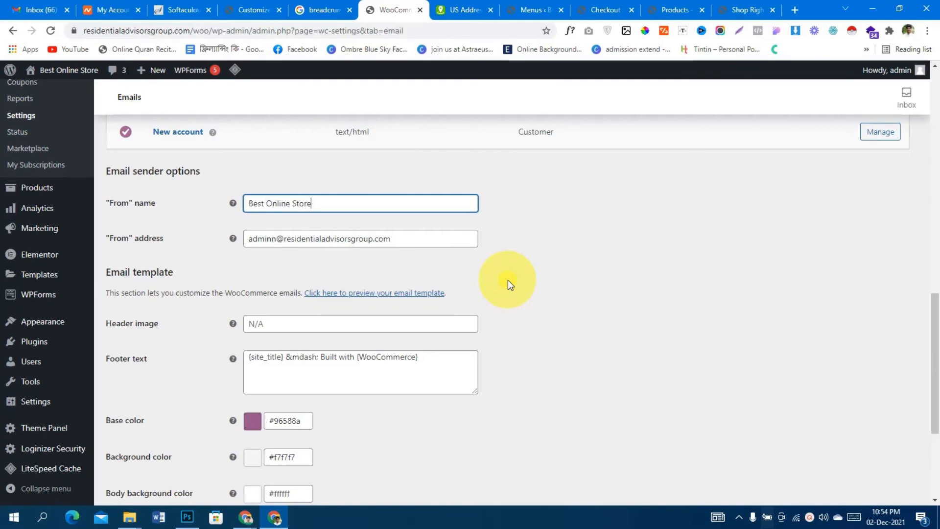
pyautogui.scroll(-3, 495, 264)
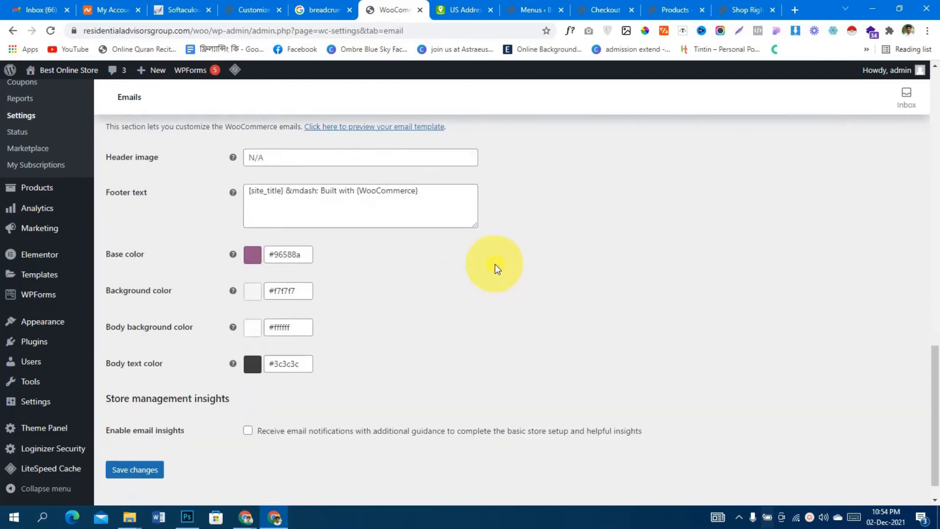
pyautogui.scroll(1, 495, 267)
pyautogui.scroll(-1, 496, 267)
pyautogui.click(134, 459)
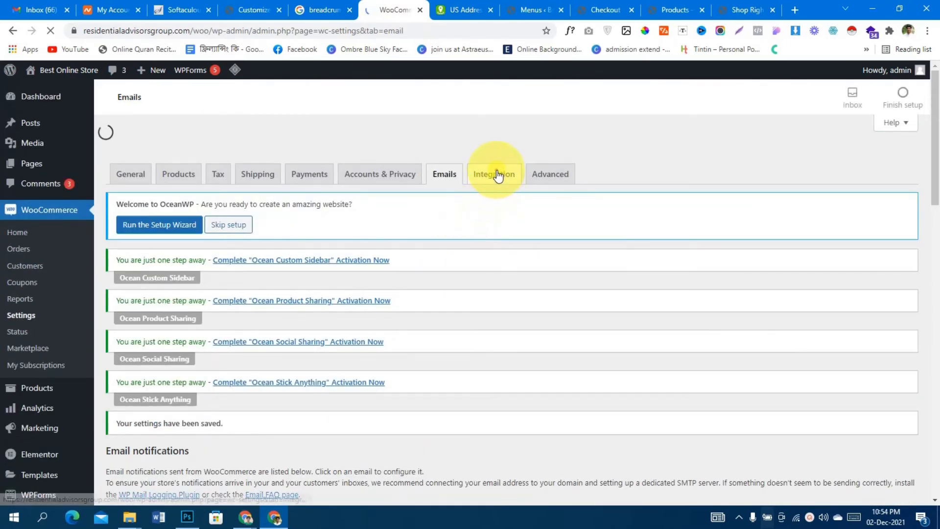
# - Open the Integration settings and examine the MaxMind Geolocation license key and database file path options
pyautogui.click(496, 172)
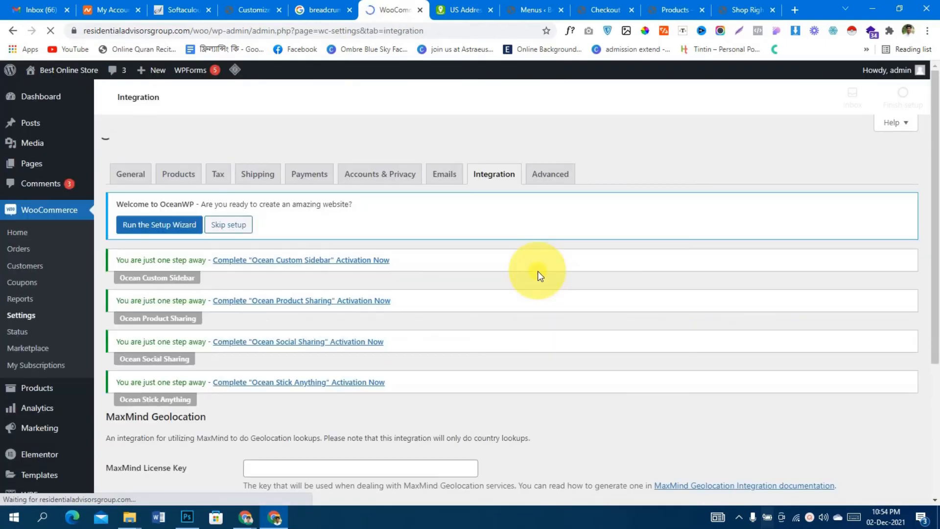
pyautogui.scroll(-4, 538, 272)
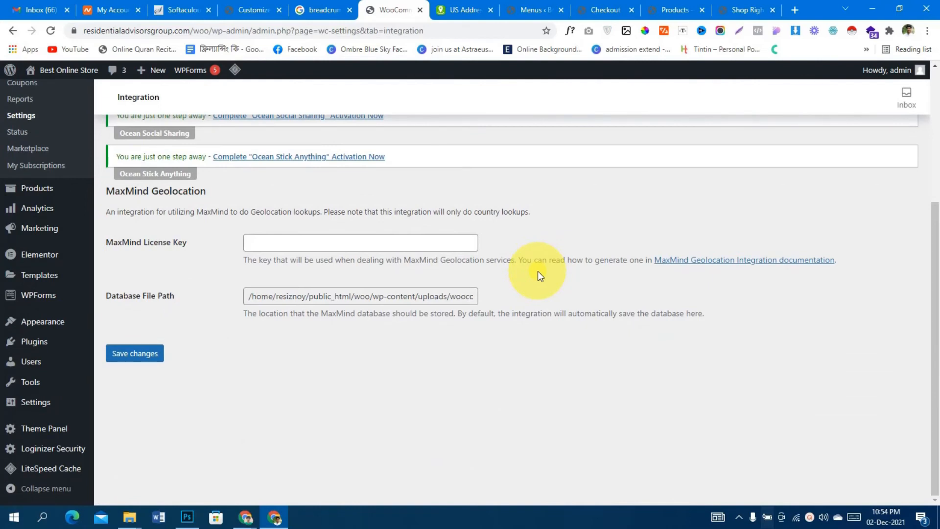
pyautogui.scroll(4, 538, 271)
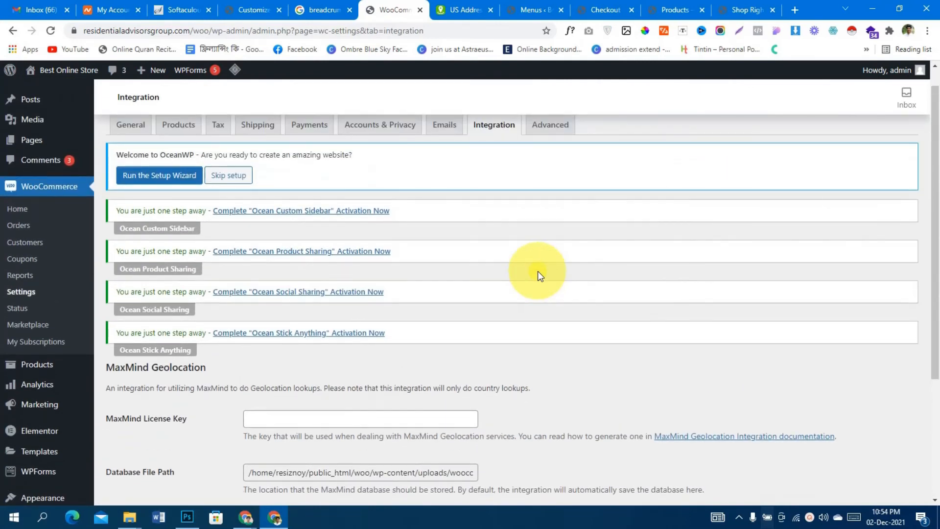
pyautogui.scroll(-4, 538, 272)
pyautogui.scroll(5, 538, 271)
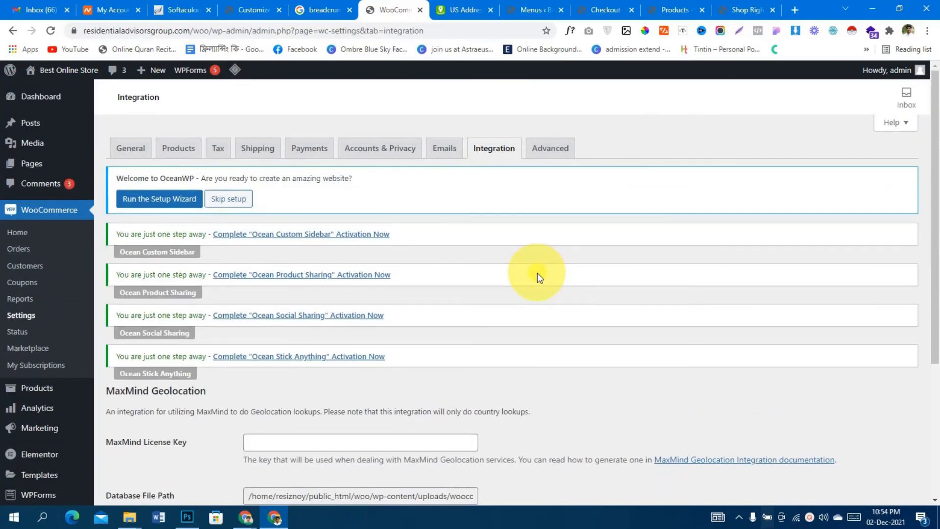
pyautogui.scroll(-1, 537, 277)
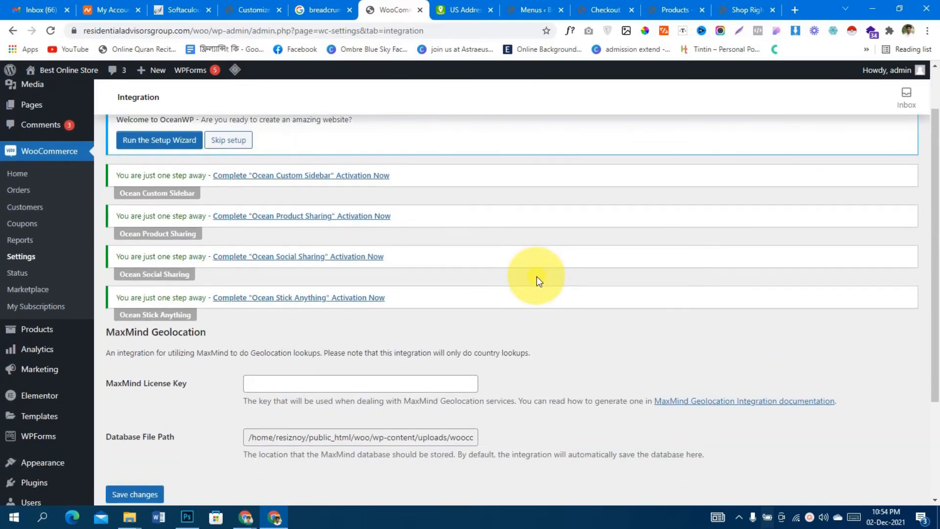
pyautogui.scroll(1, 537, 280)
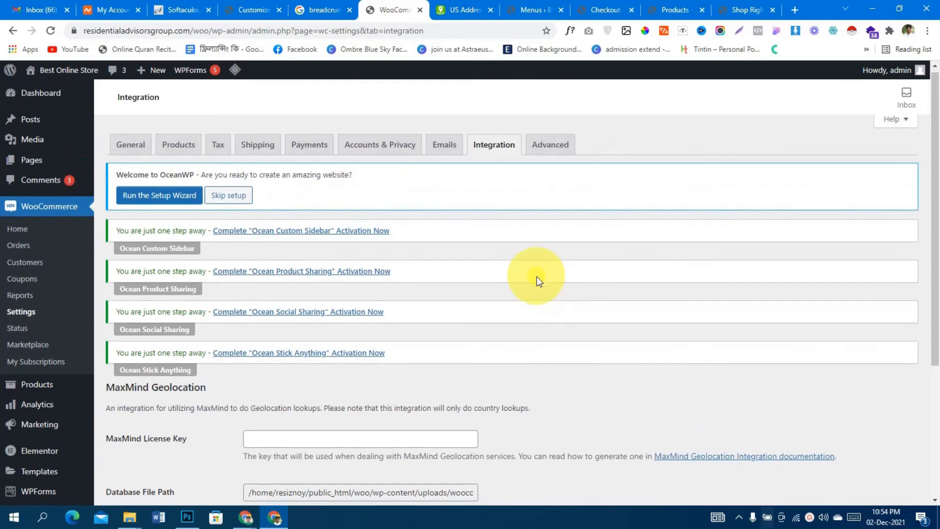
pyautogui.scroll(-4, 537, 276)
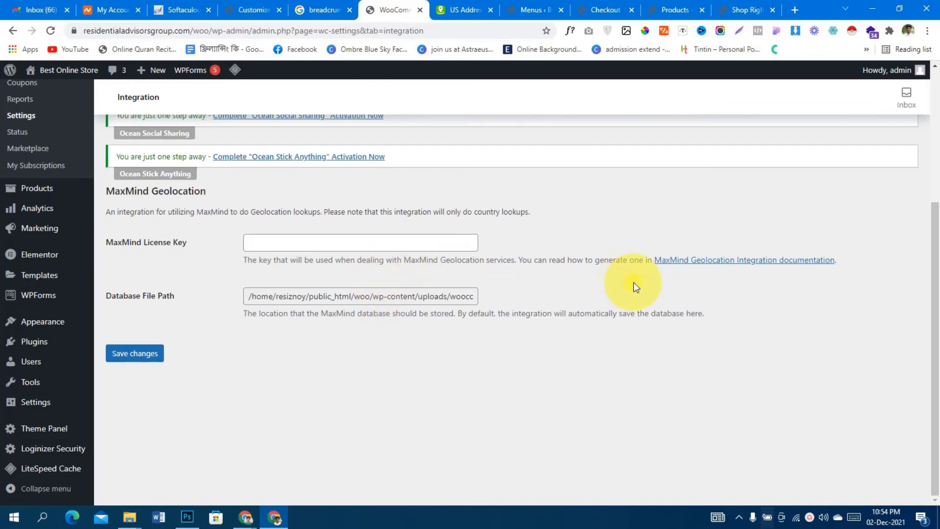
pyautogui.scroll(4, 634, 283)
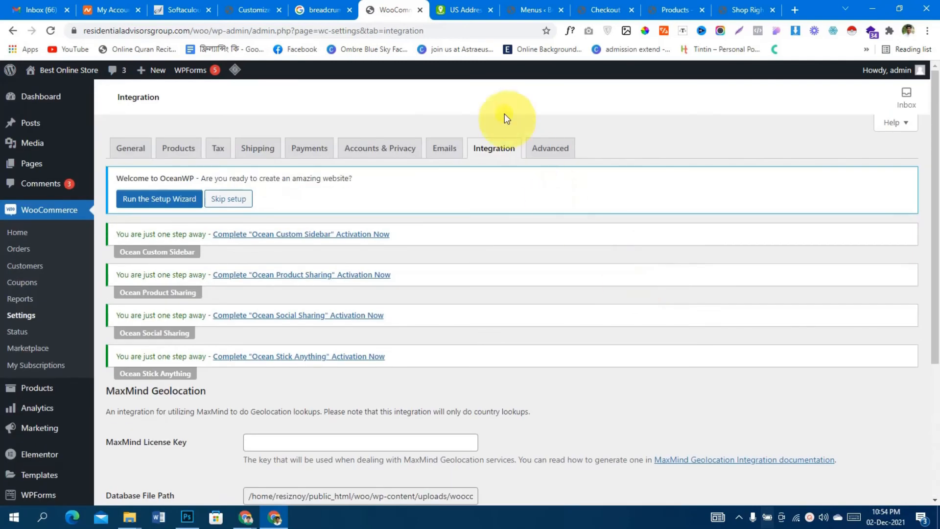
# - Open the Advanced settings, review the page setup and the checkout and account endpoints, and save them
pyautogui.click(549, 157)
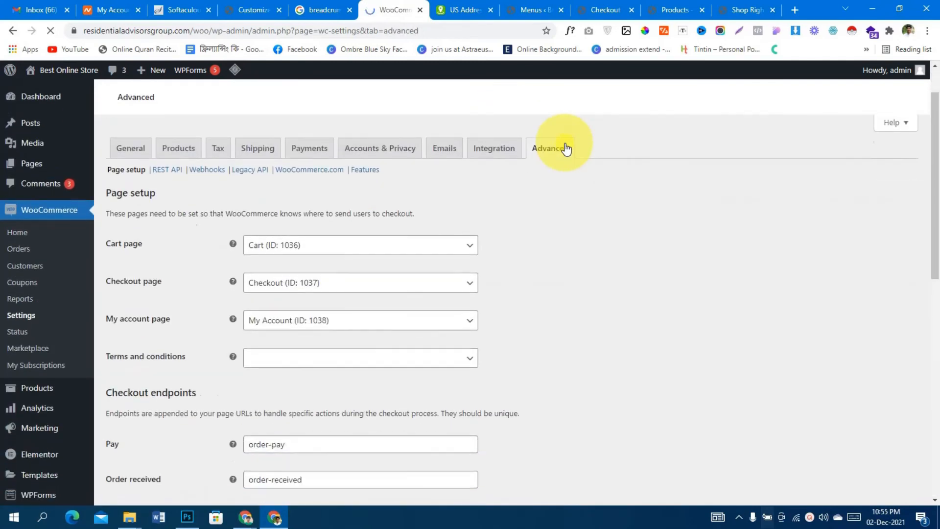
pyautogui.scroll(-2, 615, 189)
pyautogui.scroll(-3, 731, 273)
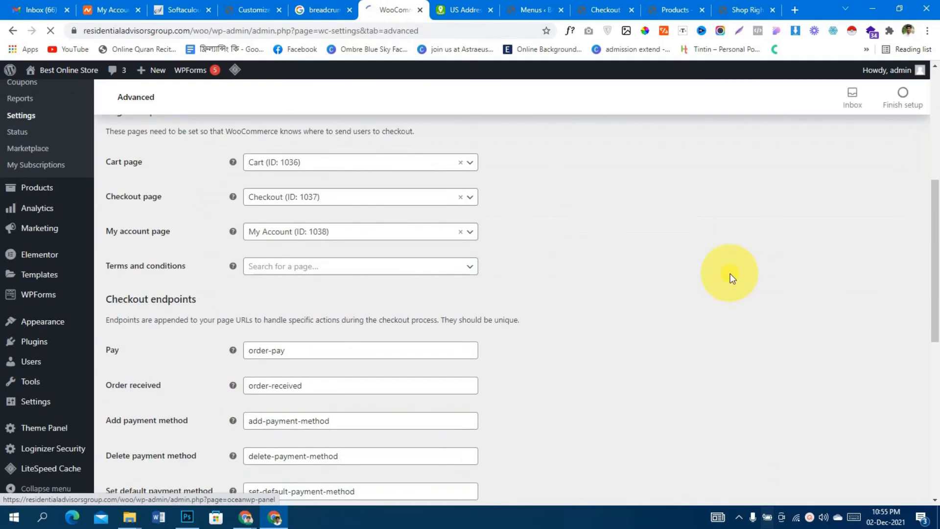
pyautogui.click(382, 164)
pyautogui.click(618, 197)
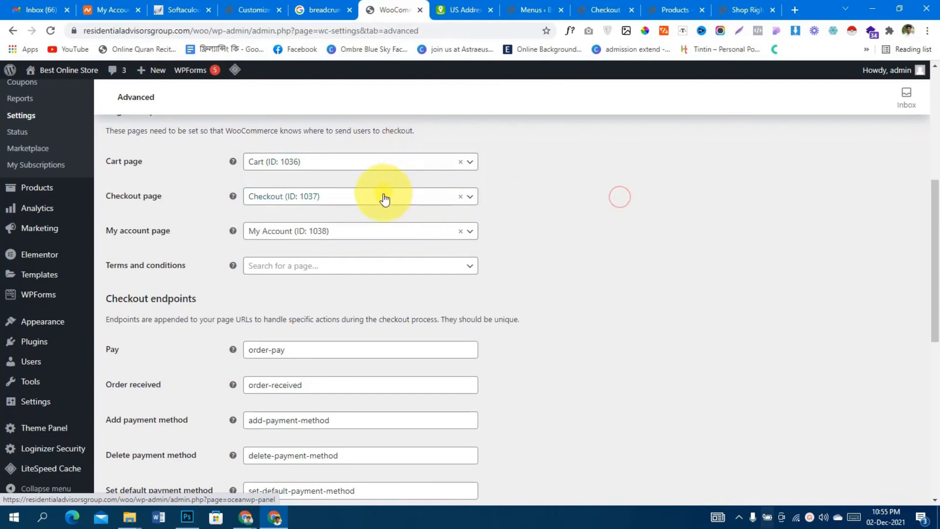
pyautogui.scroll(-1, 633, 208)
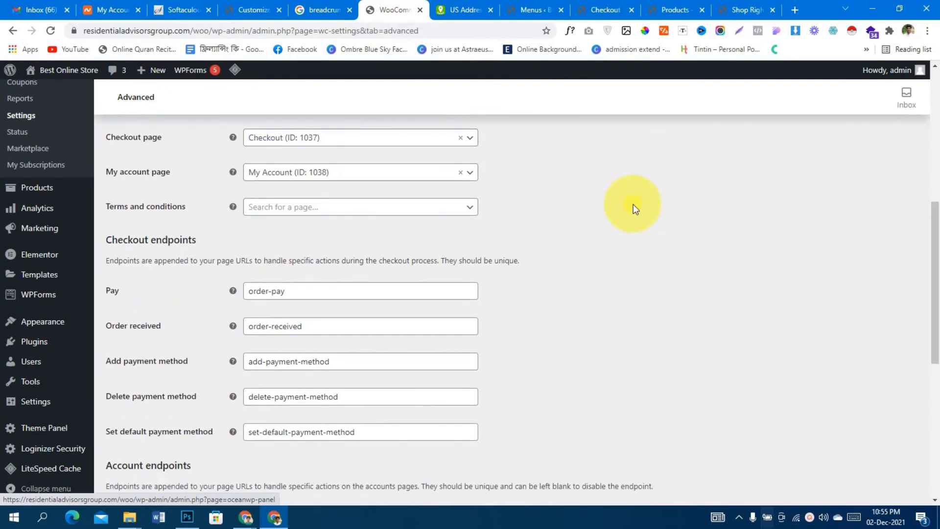
pyautogui.scroll(-1, 698, 202)
pyautogui.scroll(-5, 699, 201)
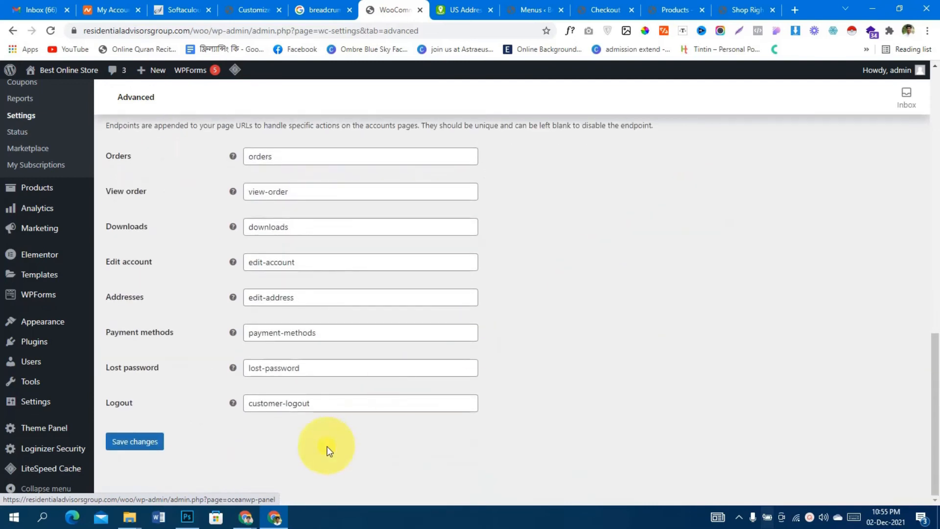
pyautogui.click(147, 441)
pyautogui.scroll(4, 637, 337)
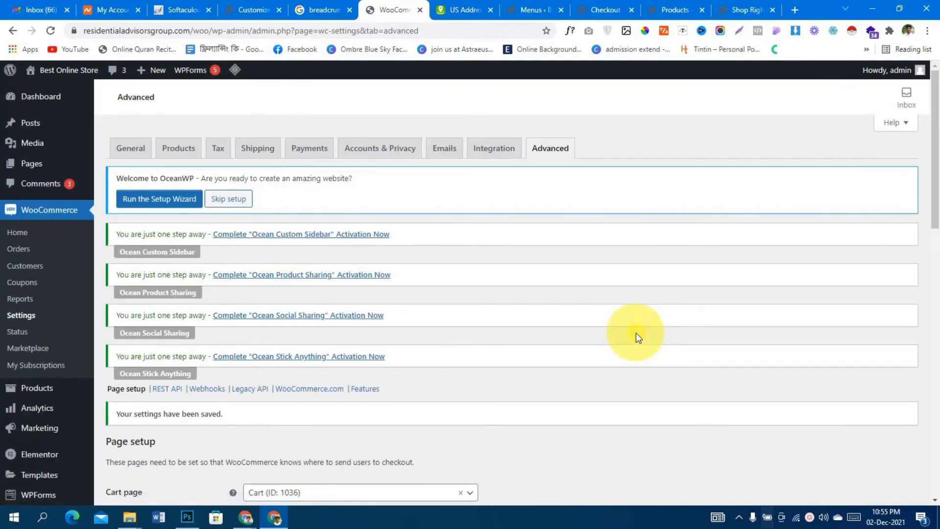
# - Visit the store's home page in a new tab and open it for editing with Elementor
pyautogui.click(465, 10)
pyautogui.click(513, 7)
pyautogui.click(384, 10)
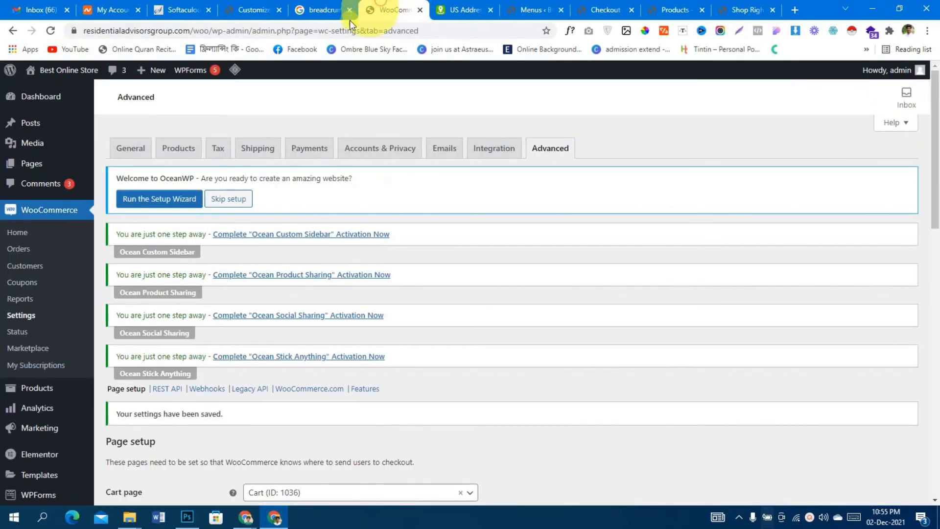
pyautogui.moveTo(42, 83)
pyautogui.click(40, 94)
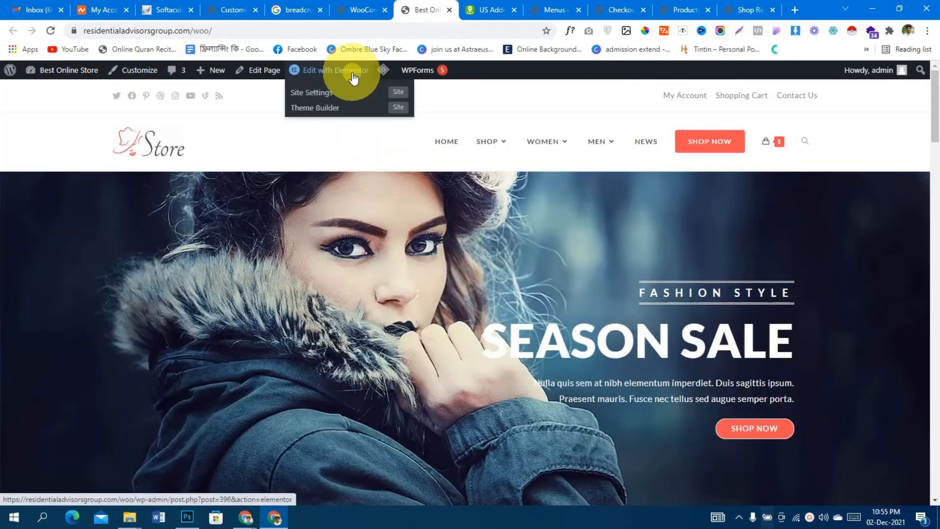
pyautogui.click(351, 73)
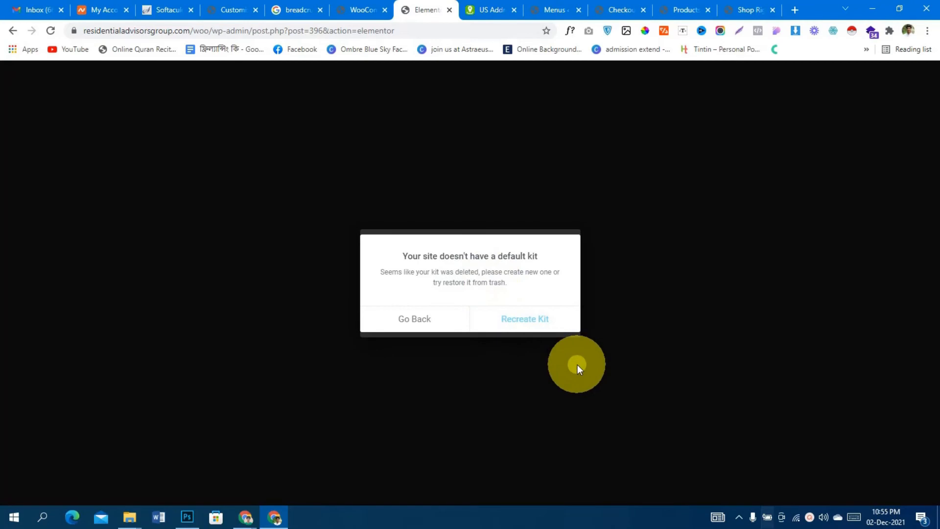
# - Recreate the missing default kit in the Elementor tools, sync the library, regenerate the CSS files and data, and save
pyautogui.click(544, 319)
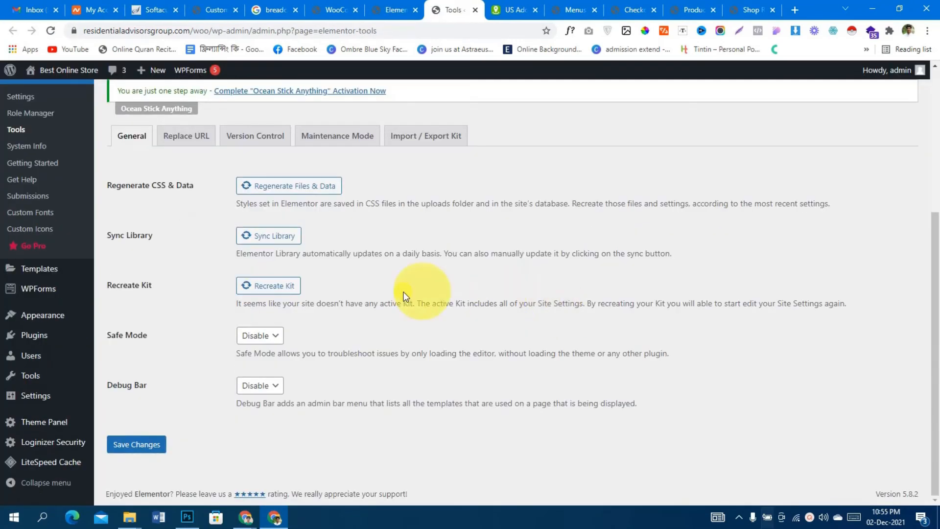
pyautogui.click(289, 286)
pyautogui.click(274, 238)
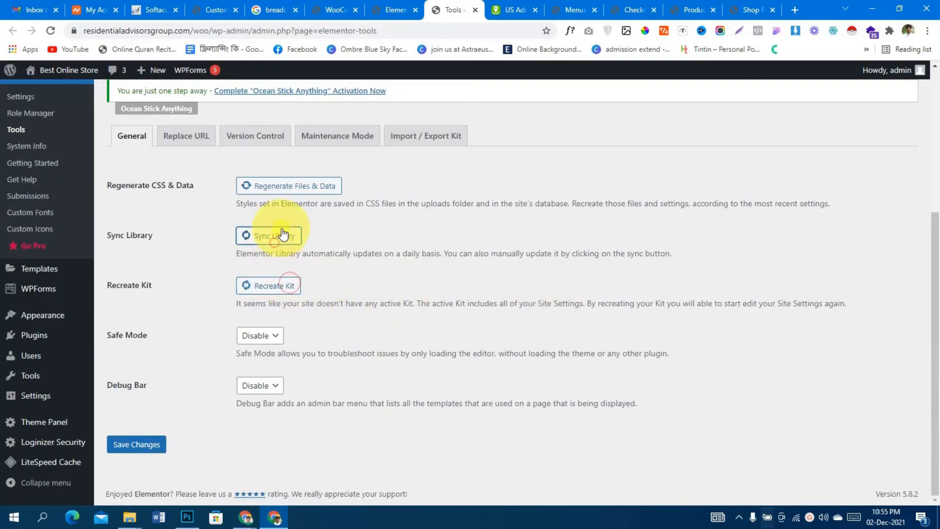
pyautogui.click(297, 186)
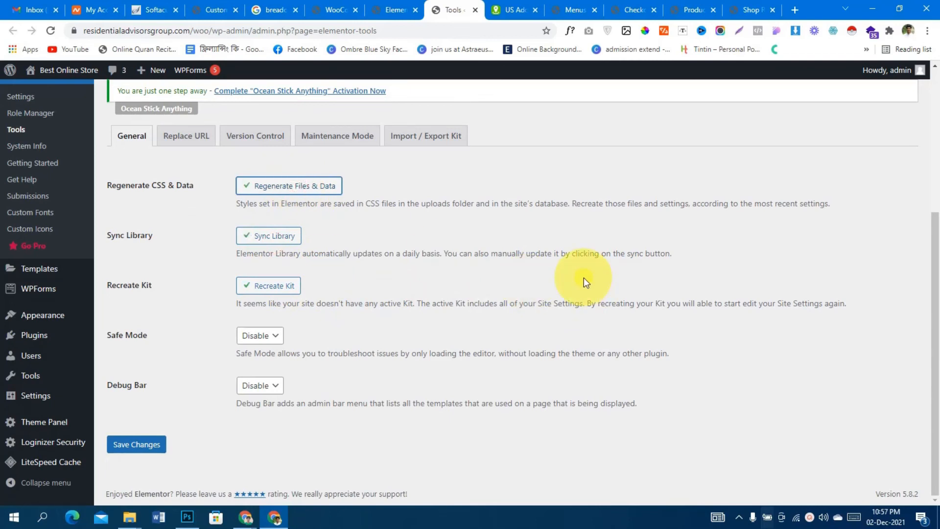
pyautogui.click(145, 444)
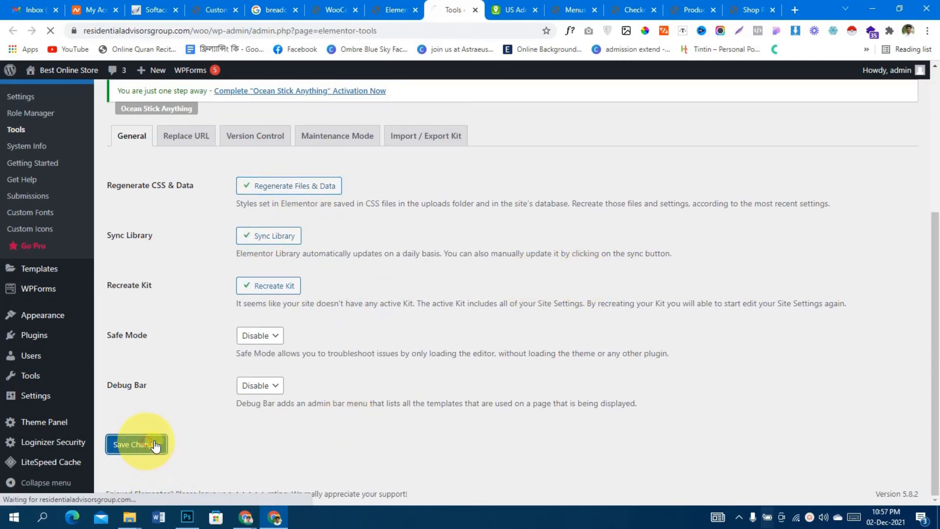
# - Reload the home page's Elementor editor and dismiss the Flexbox changes note
pyautogui.click(394, 10)
pyautogui.click(52, 30)
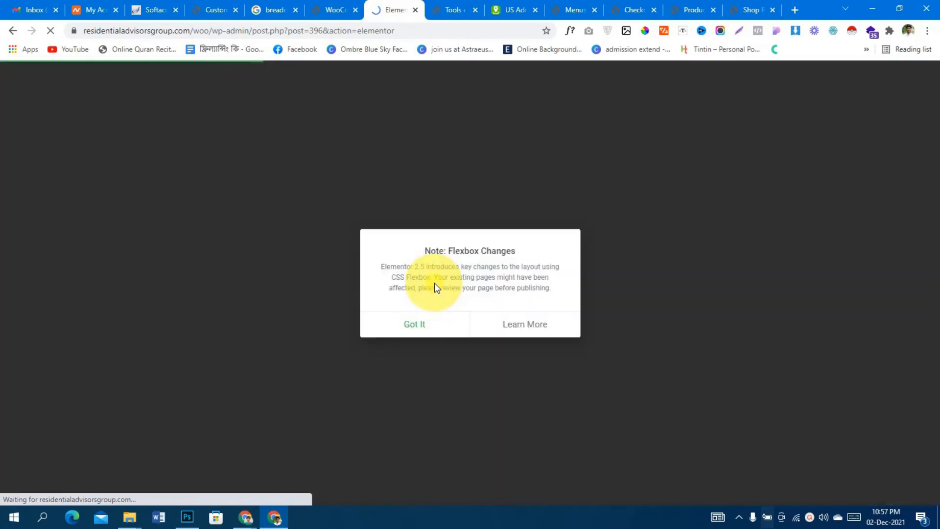
pyautogui.click(414, 325)
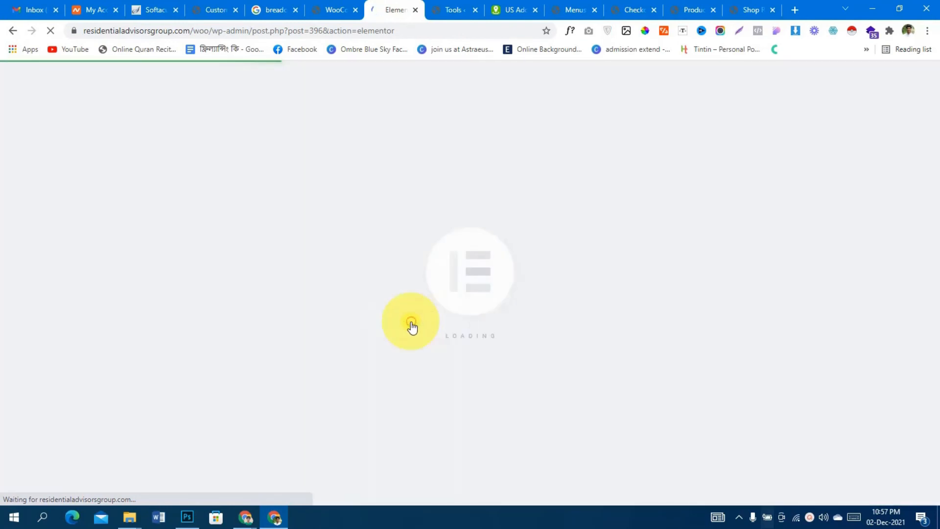
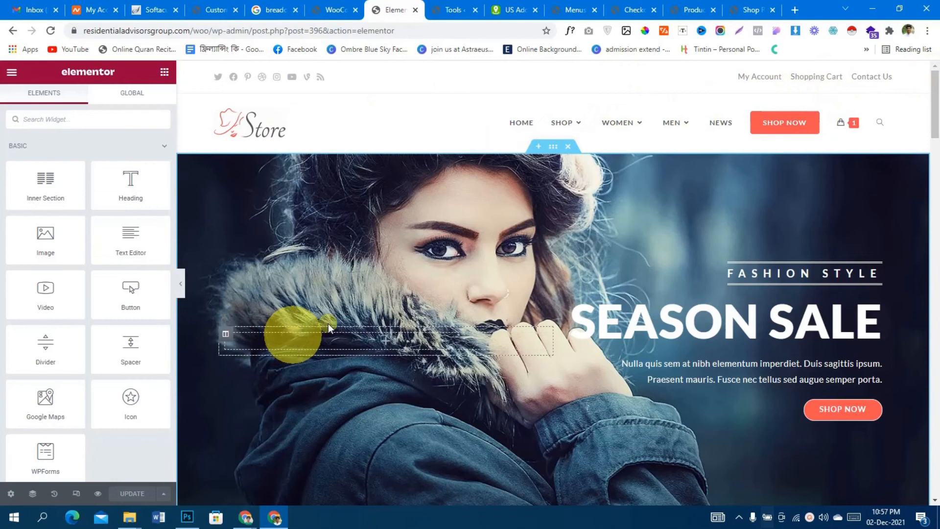
# - Open the Season Sale hero section's settings and review its layout and background style options
pyautogui.click(552, 146)
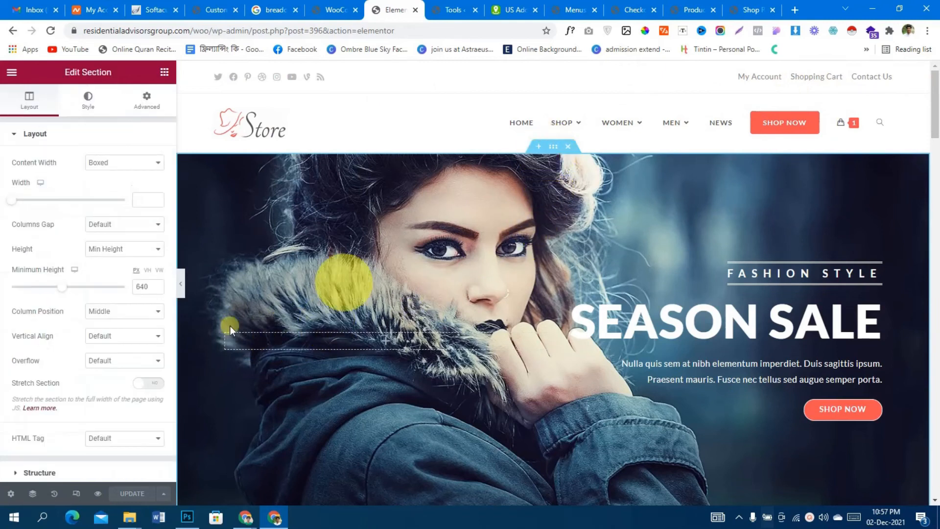
pyautogui.scroll(-5, 411, 360)
pyautogui.scroll(5, 410, 360)
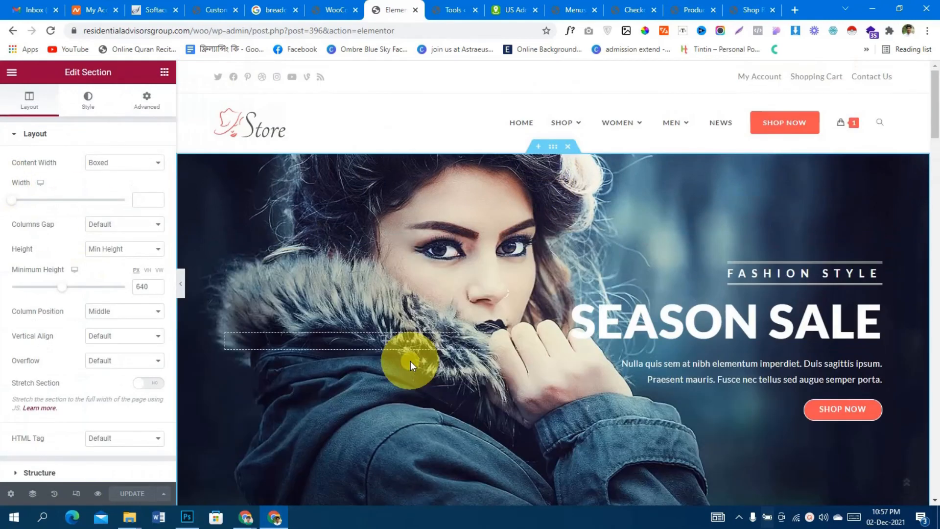
pyautogui.scroll(-3, 46, 310)
pyautogui.scroll(3, 46, 310)
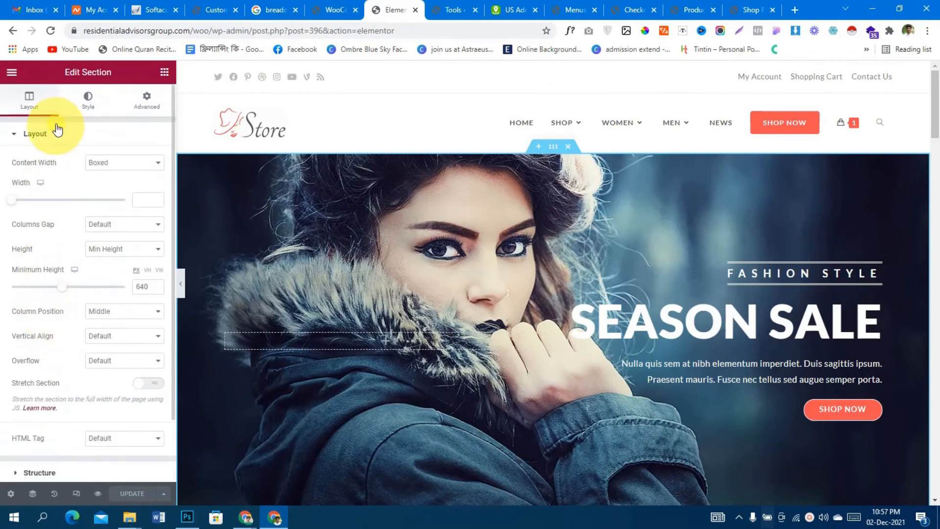
pyautogui.click(83, 105)
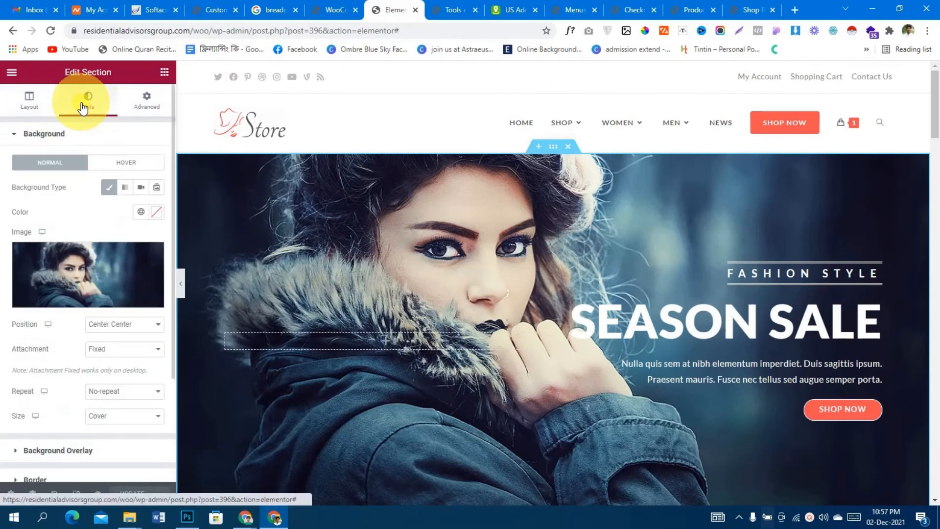
pyautogui.scroll(-5, 489, 265)
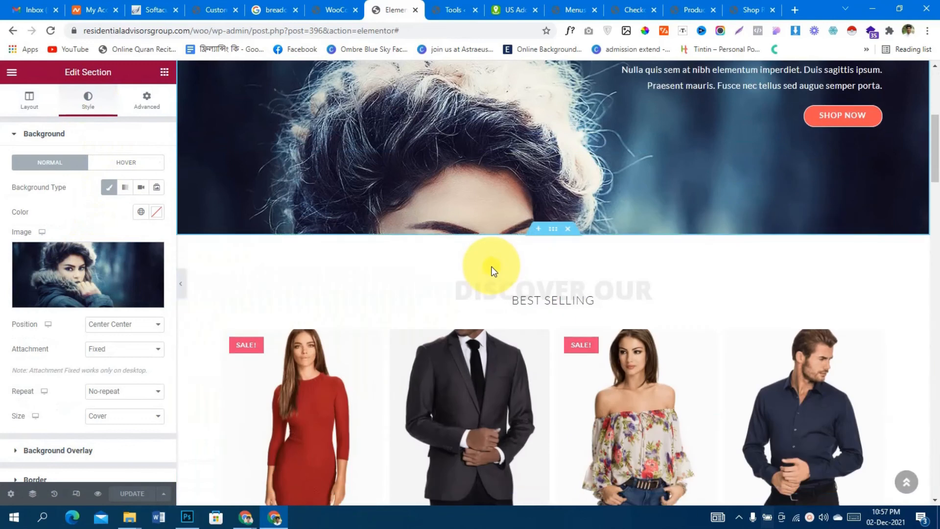
pyautogui.scroll(4, 587, 244)
# - Open the Best Selling products shortcode and examine its column, order and product ID attributes
pyautogui.scroll(-6, 416, 343)
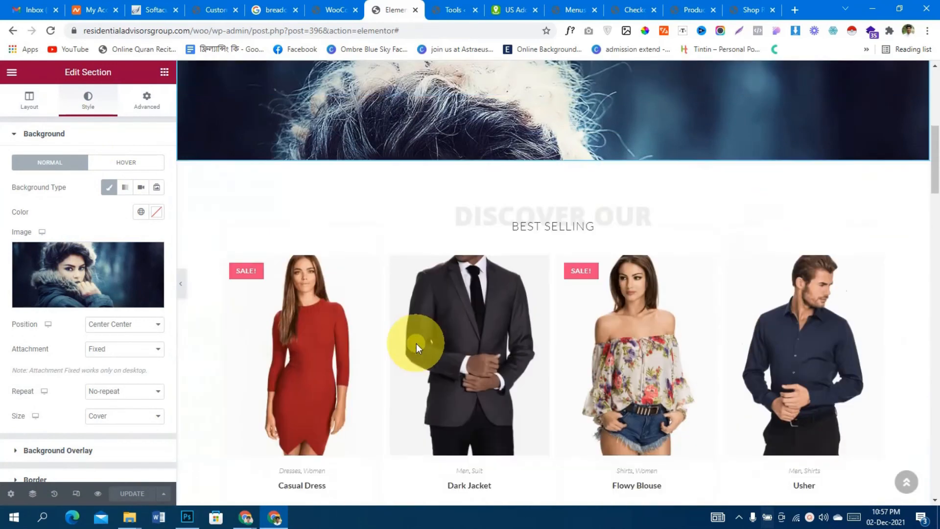
pyautogui.scroll(-4, 416, 343)
pyautogui.scroll(4, 416, 343)
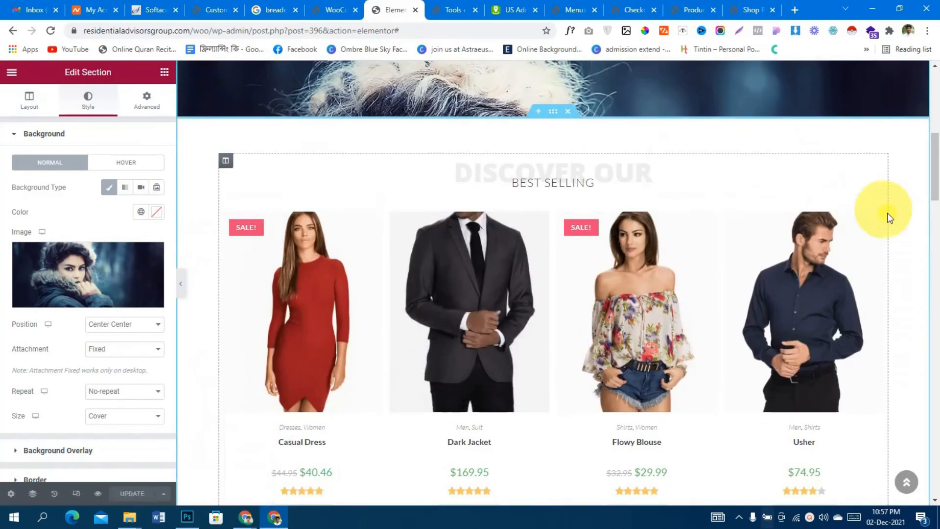
pyautogui.click(875, 221)
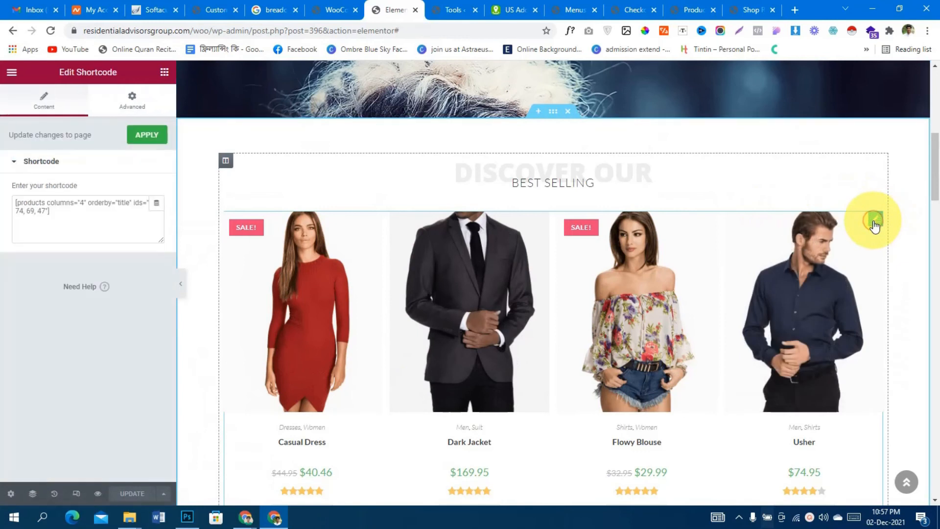
pyautogui.moveTo(14, 202); pyautogui.dragTo(63, 216)
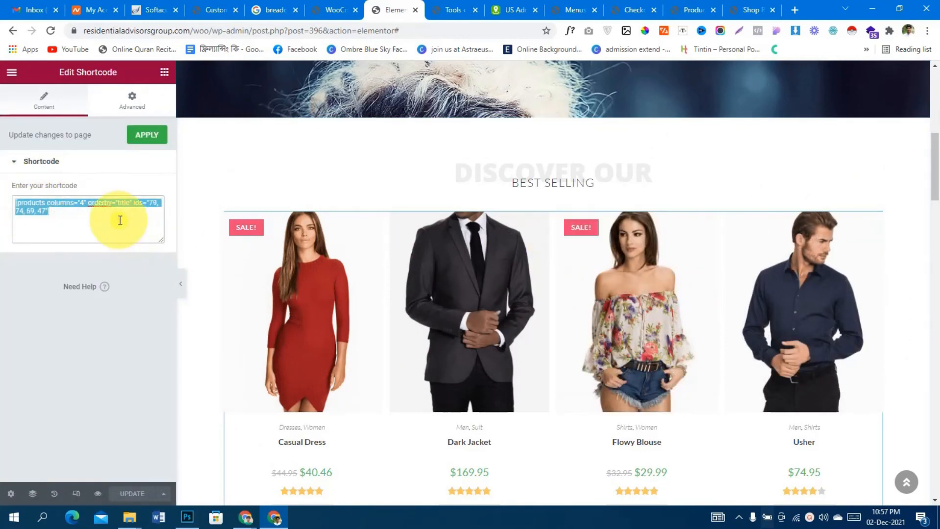
pyautogui.click(154, 202)
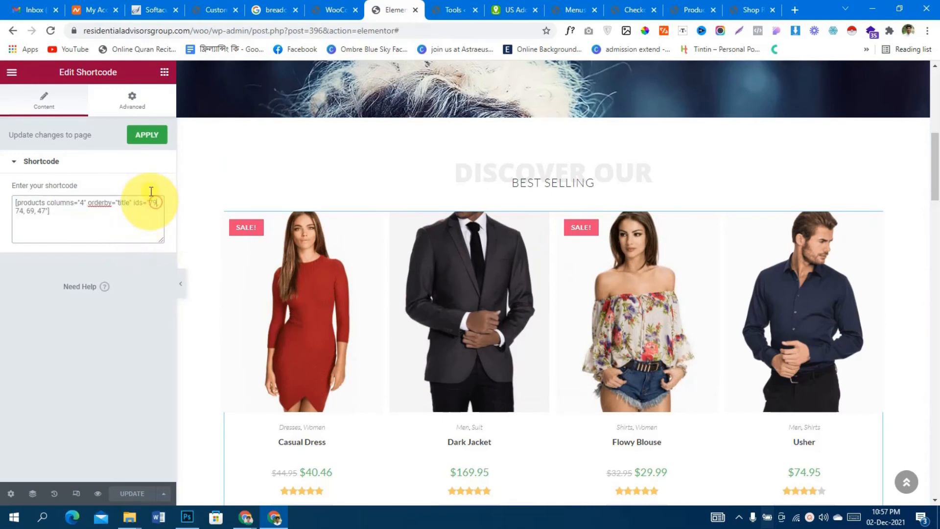
# - Open the Adidas Originals product from the shop page for editing and highlight its post ID in the address
pyautogui.click(457, 10)
pyautogui.click(578, 9)
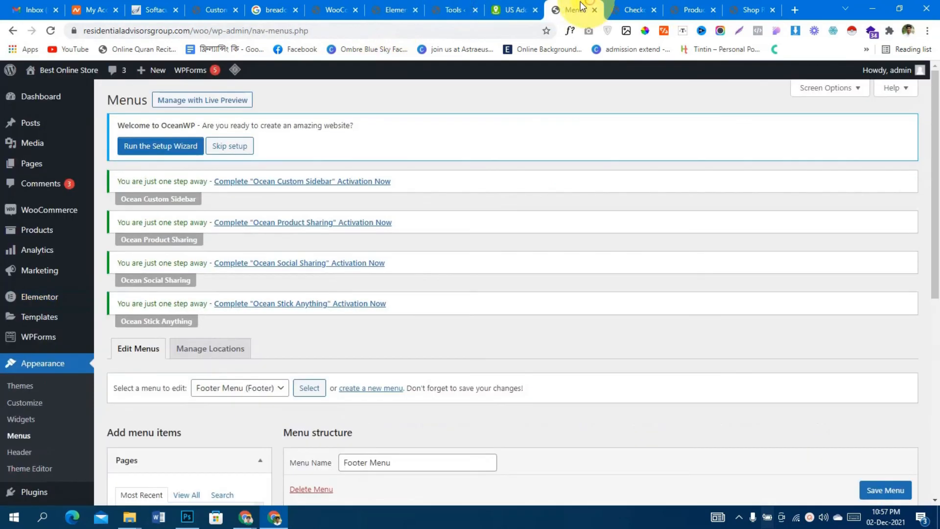
pyautogui.scroll(-4, 367, 225)
pyautogui.click(675, 7)
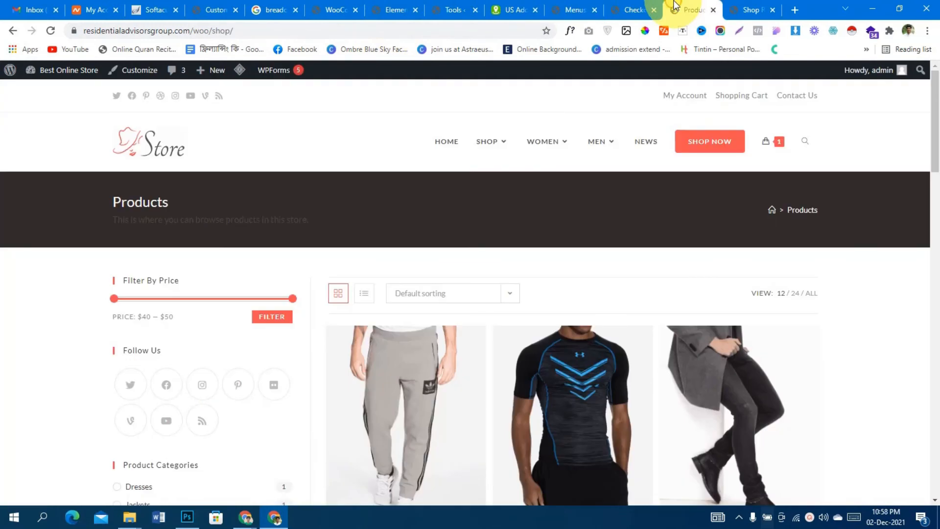
pyautogui.scroll(-6, 374, 377)
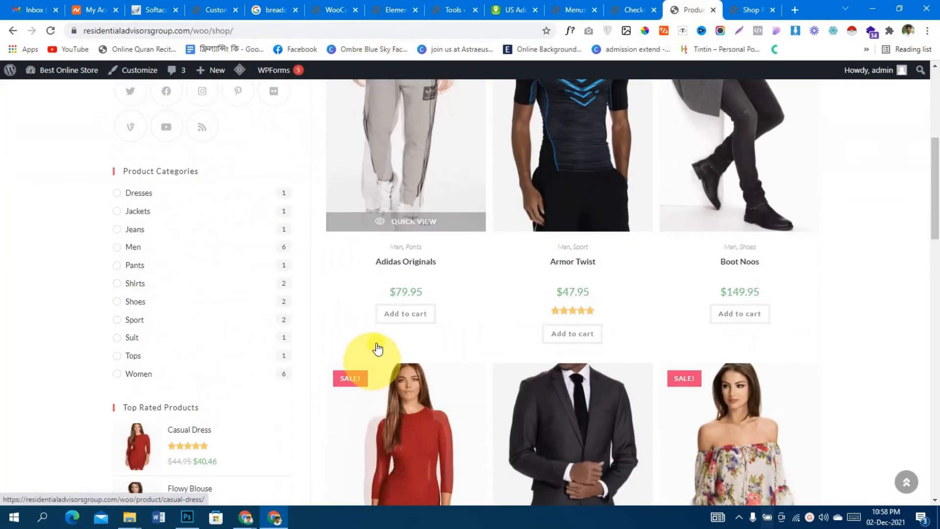
pyautogui.click(387, 140)
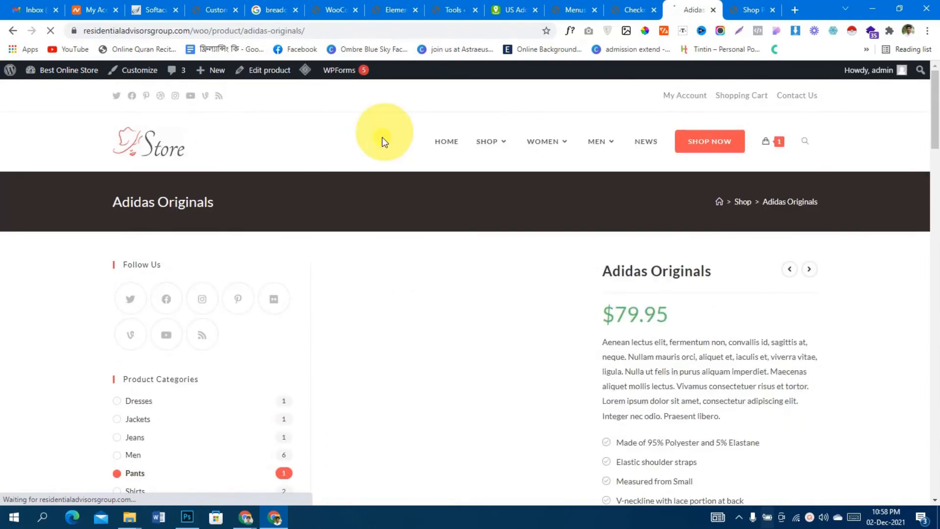
pyautogui.scroll(-6, 428, 316)
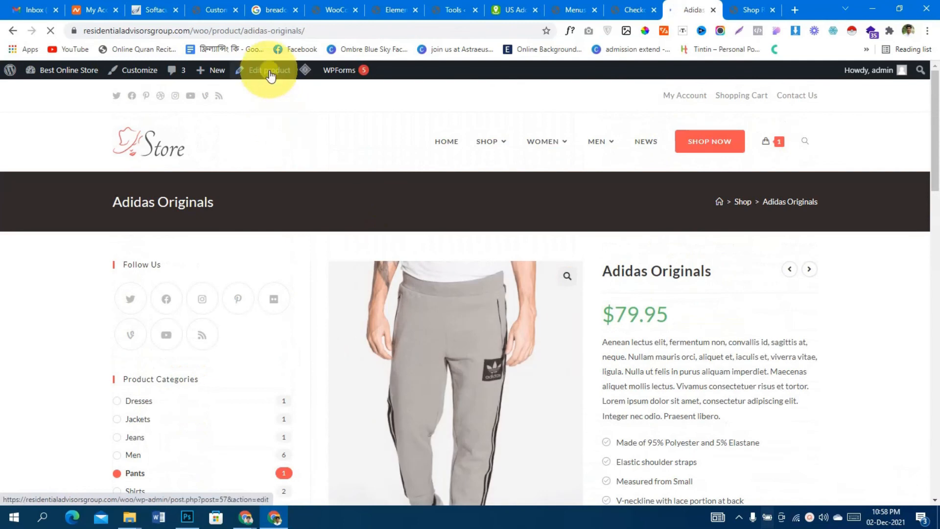
pyautogui.click(270, 73)
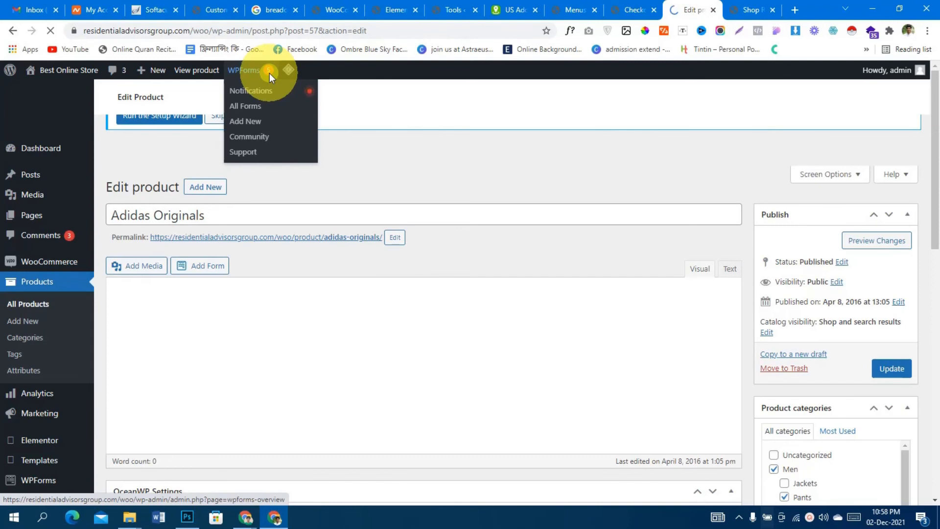
pyautogui.moveTo(309, 30); pyautogui.dragTo(318, 34)
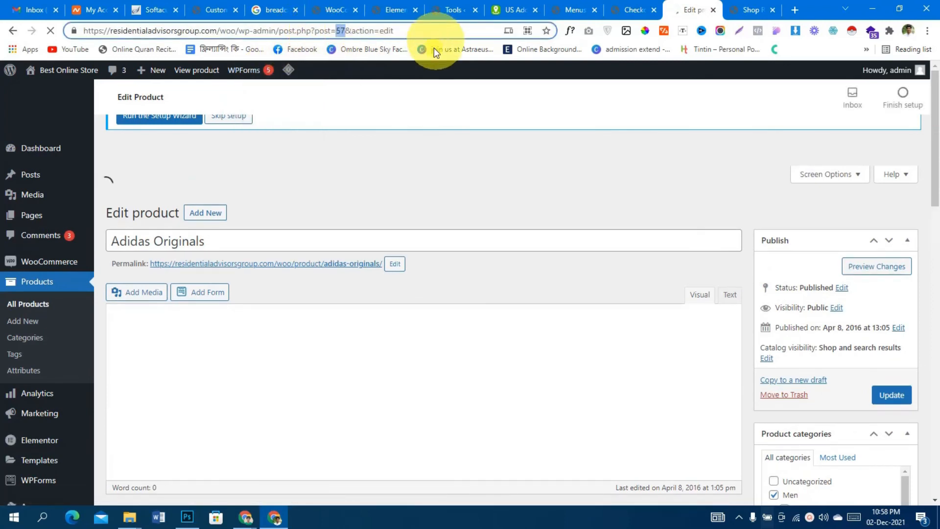
# - Return to the home page's Elementor editor and open the New Arrivals products shortcode to examine its attributes
pyautogui.click(618, 10)
pyautogui.click(568, 10)
pyautogui.click(514, 10)
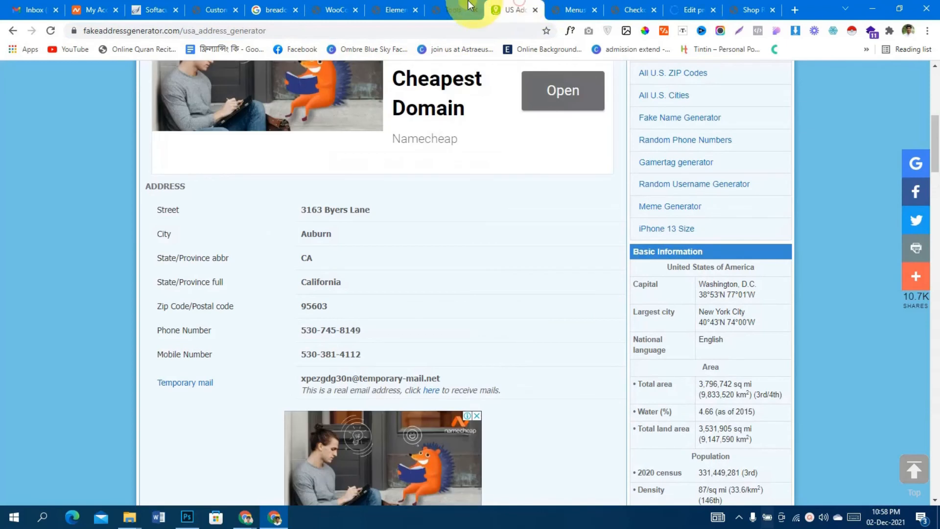
pyautogui.click(453, 10)
pyautogui.click(392, 9)
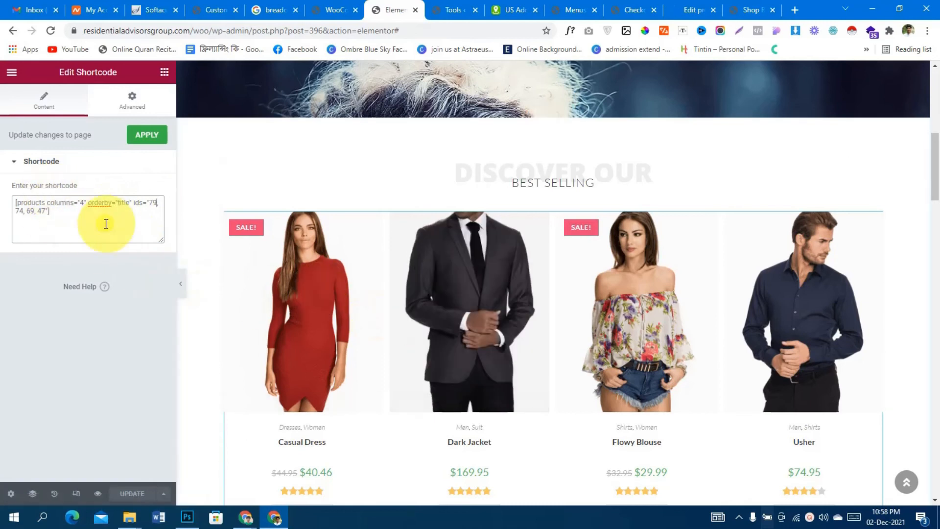
pyautogui.scroll(-1, 430, 327)
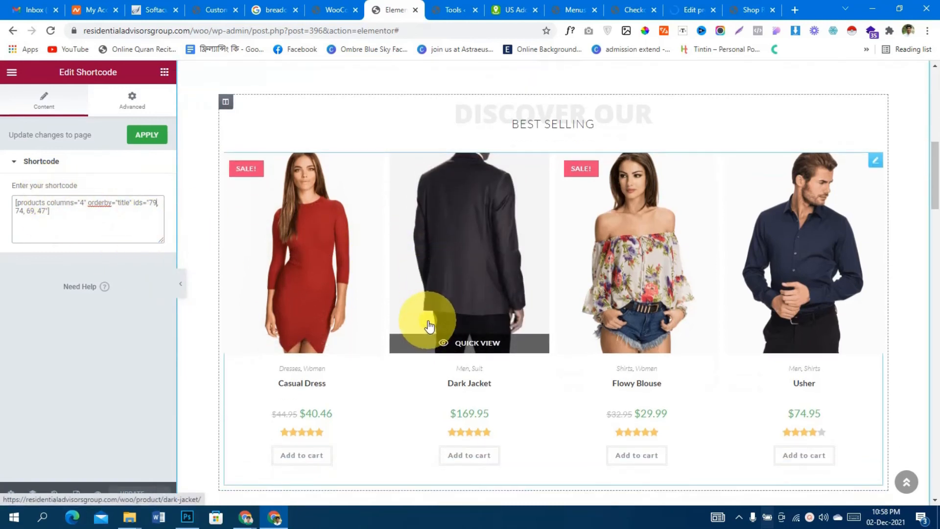
pyautogui.scroll(-10, 426, 319)
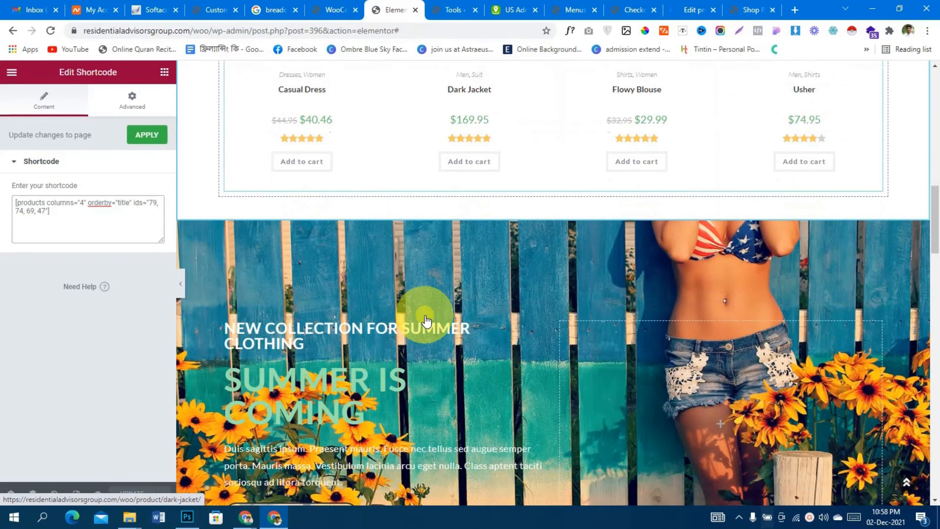
pyautogui.scroll(-3, 425, 319)
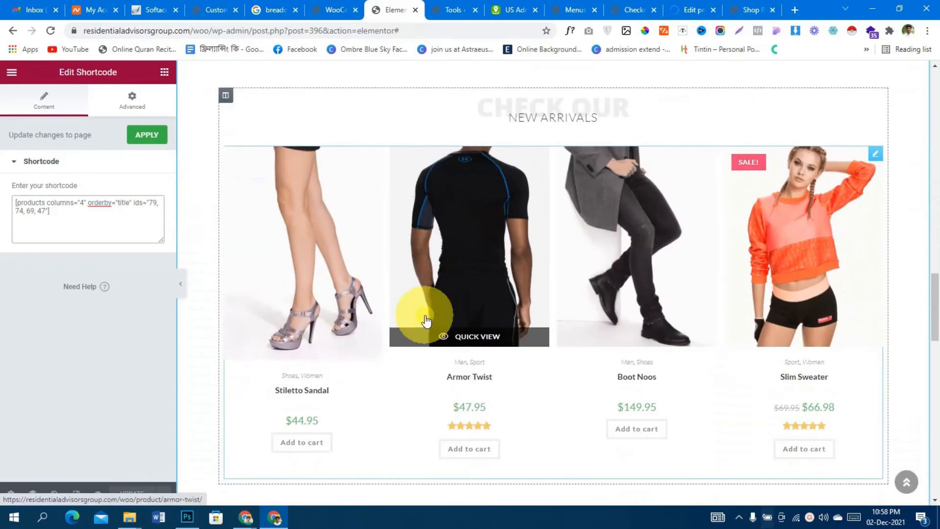
pyautogui.click(873, 146)
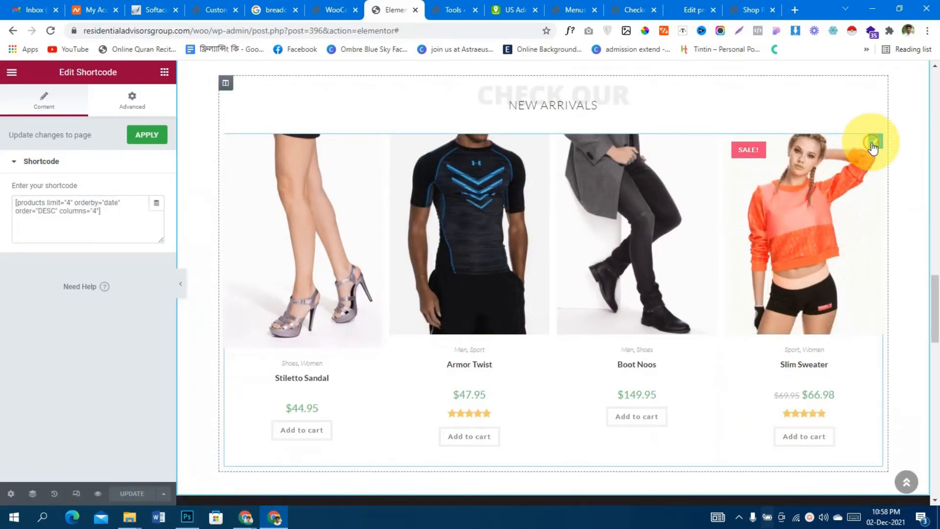
pyautogui.moveTo(873, 145); pyautogui.dragTo(818, 109)
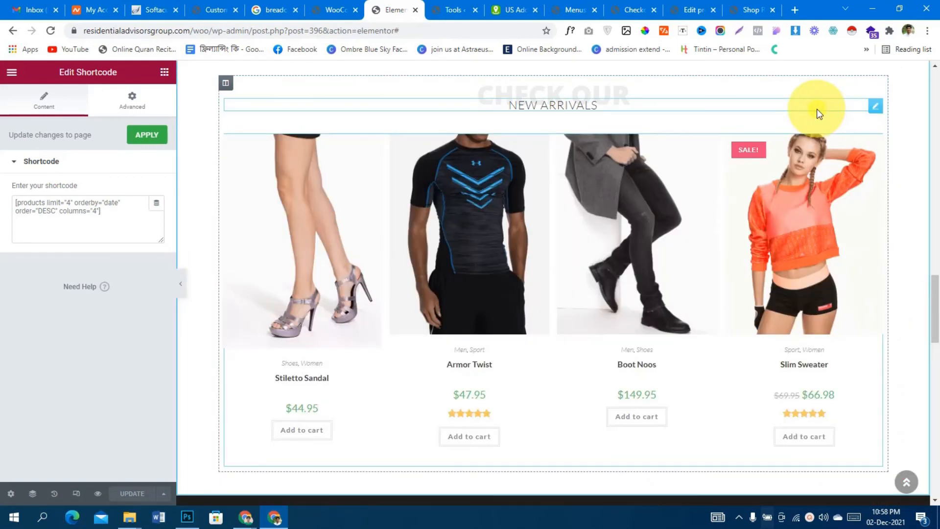
pyautogui.click(141, 221)
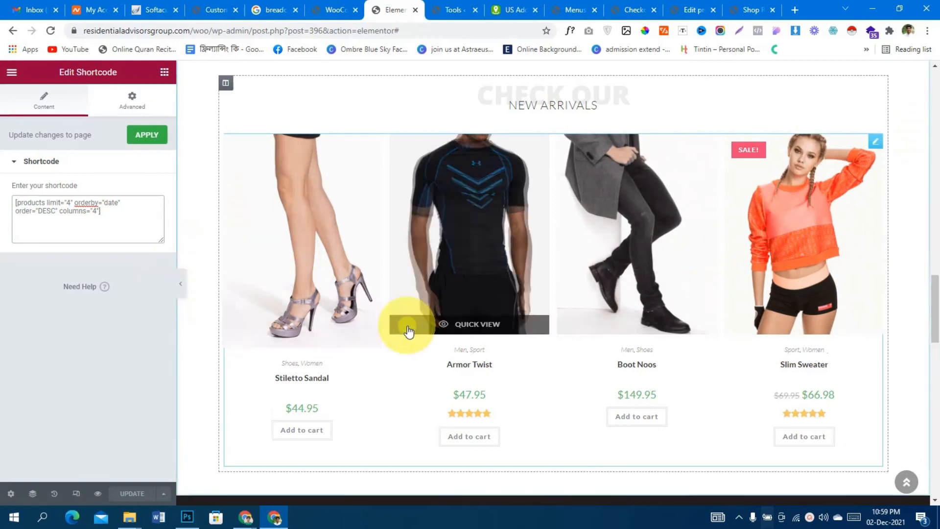
# - Open the 24/7 Customer Support icon box below the blog section and update the home page
pyautogui.scroll(-10, 406, 324)
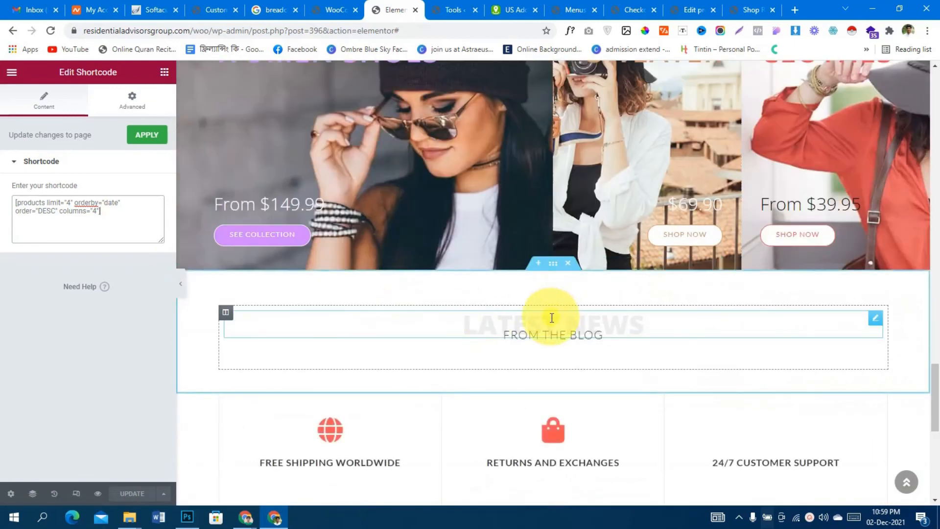
pyautogui.scroll(2, 550, 312)
pyautogui.scroll(-9, 684, 220)
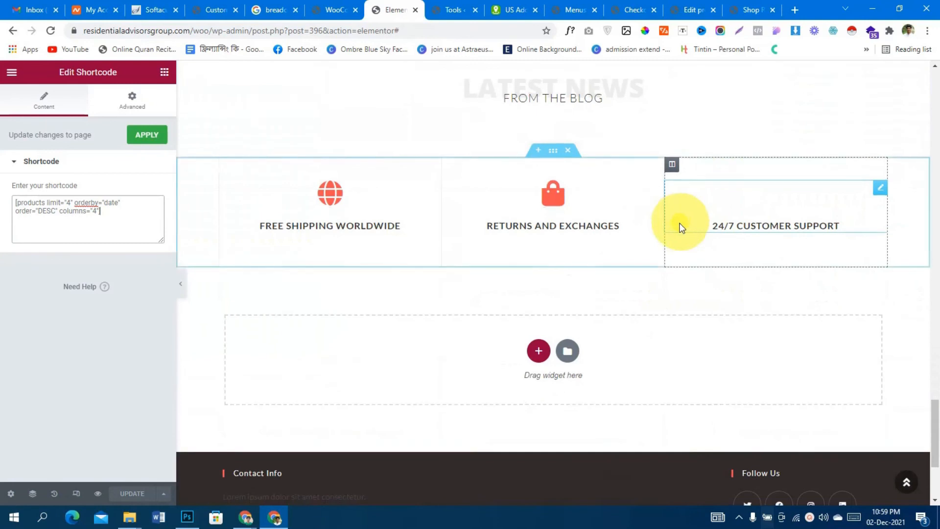
pyautogui.scroll(5, 677, 225)
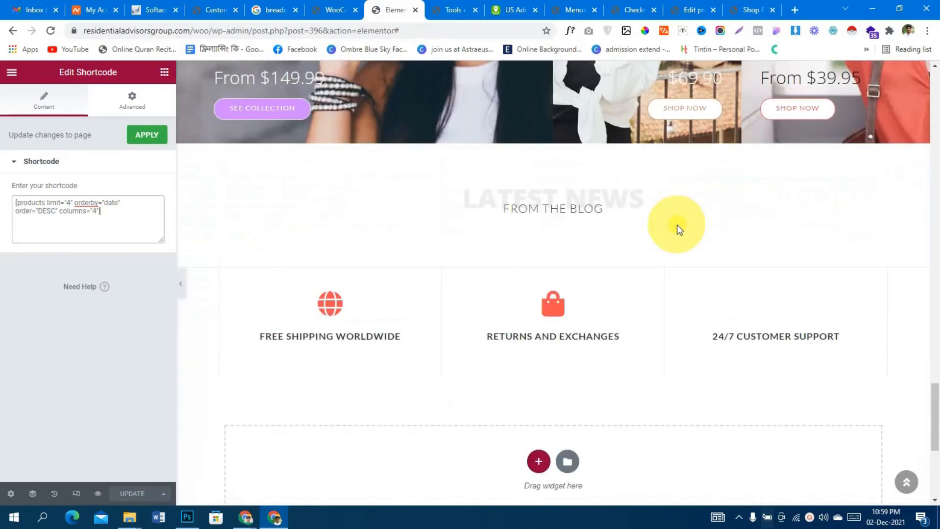
pyautogui.click(769, 311)
pyautogui.scroll(-5, 569, 363)
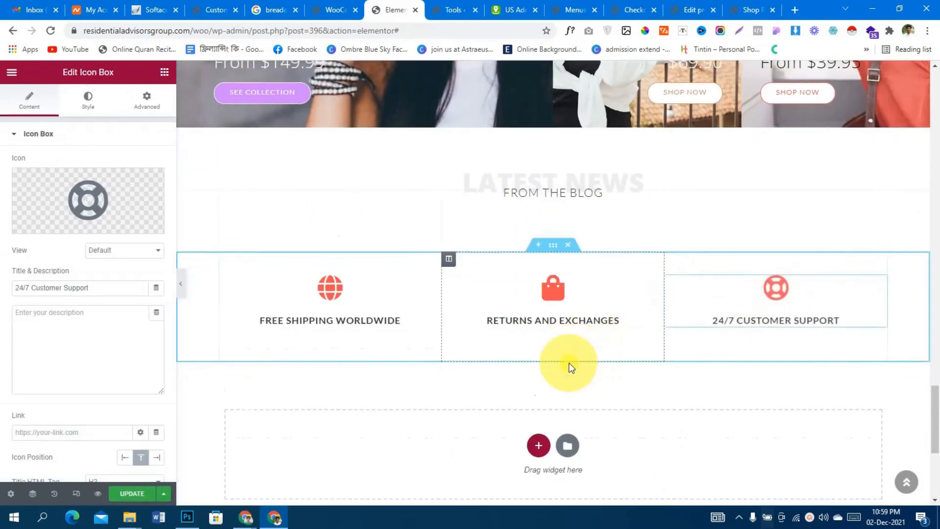
pyautogui.click(120, 492)
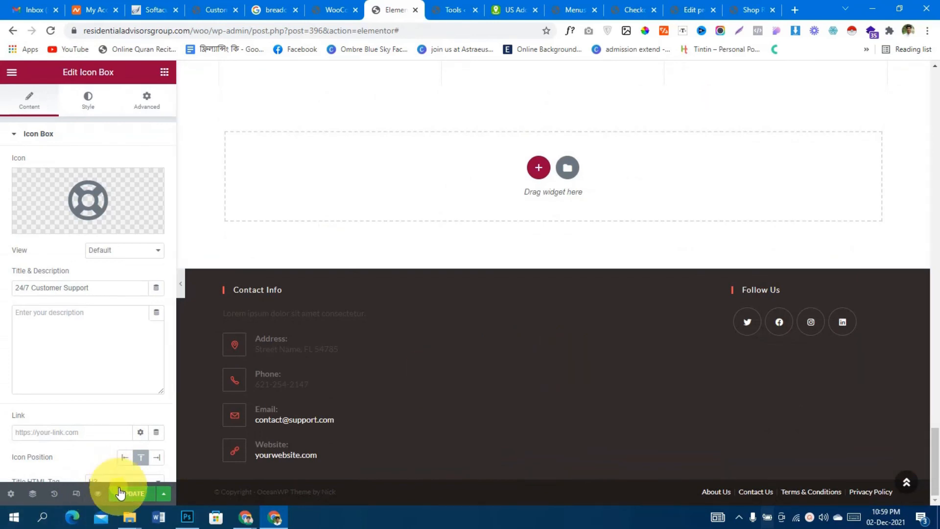
# - Review the updated home page's sections in the editor, from the footer back up to the hero banner
pyautogui.scroll(20, 520, 293)
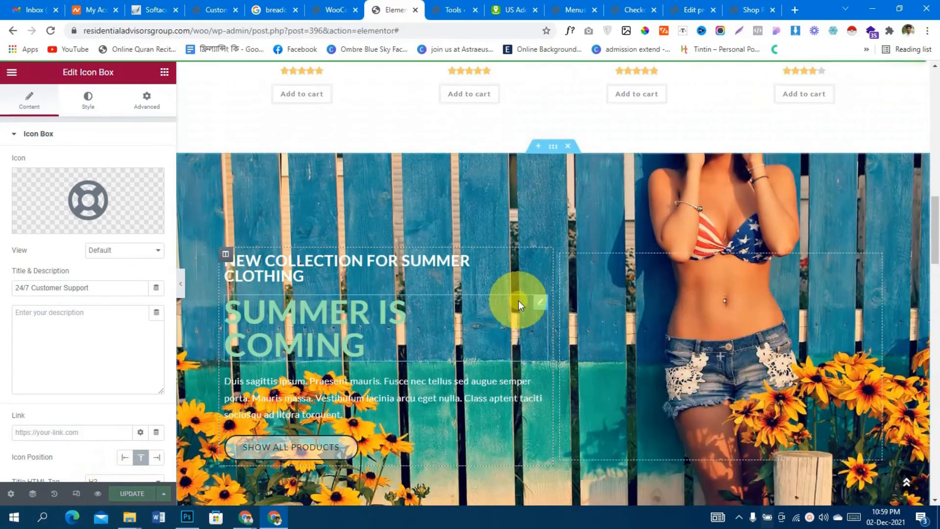
pyautogui.scroll(2, 519, 306)
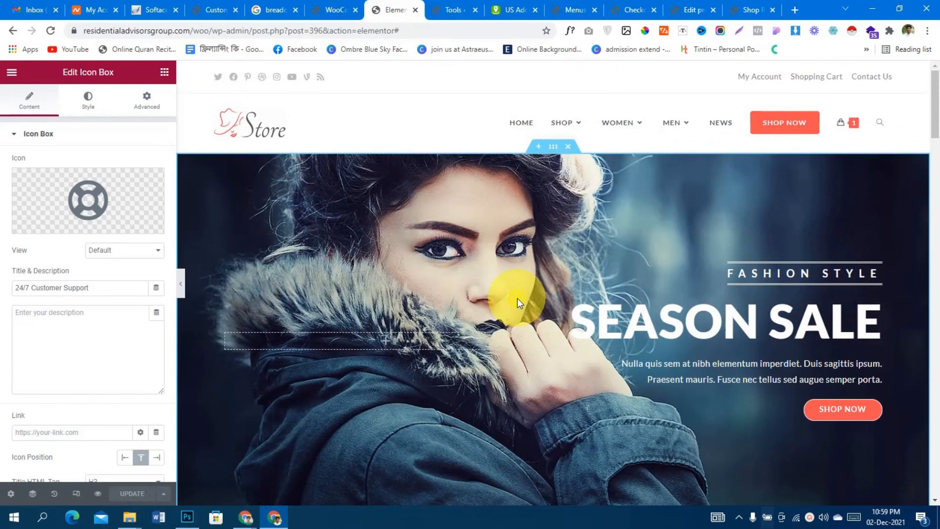
pyautogui.scroll(-4, 452, 278)
pyautogui.scroll(-6, 451, 278)
pyautogui.scroll(12, 451, 278)
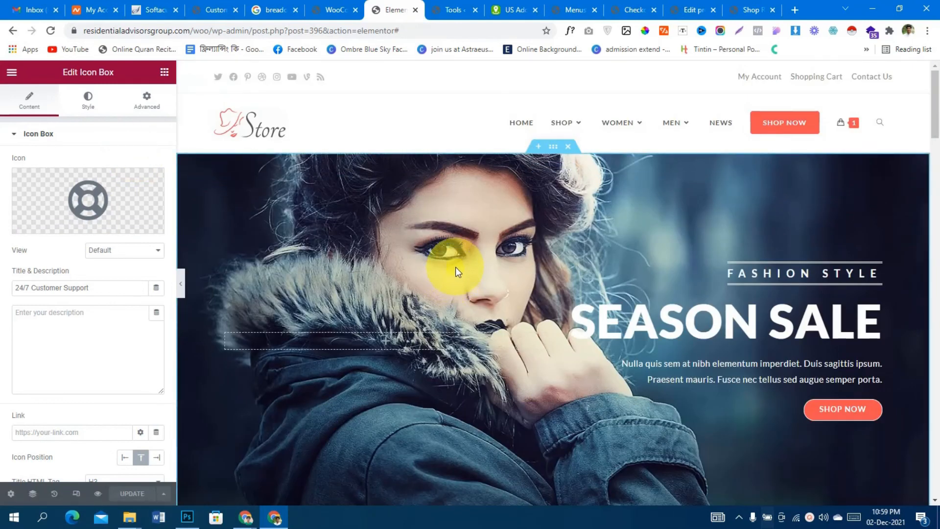
# - Search Google for "oceanwp documentation" in the breadcrumb search page and open the OceanWP documentation site
pyautogui.click(289, 6)
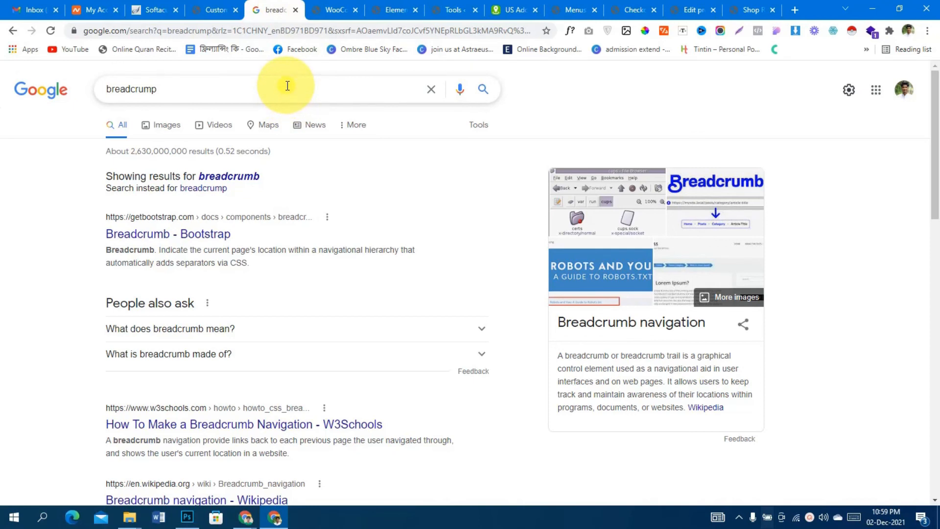
pyautogui.moveTo(268, 82); pyautogui.dragTo(30, 113)
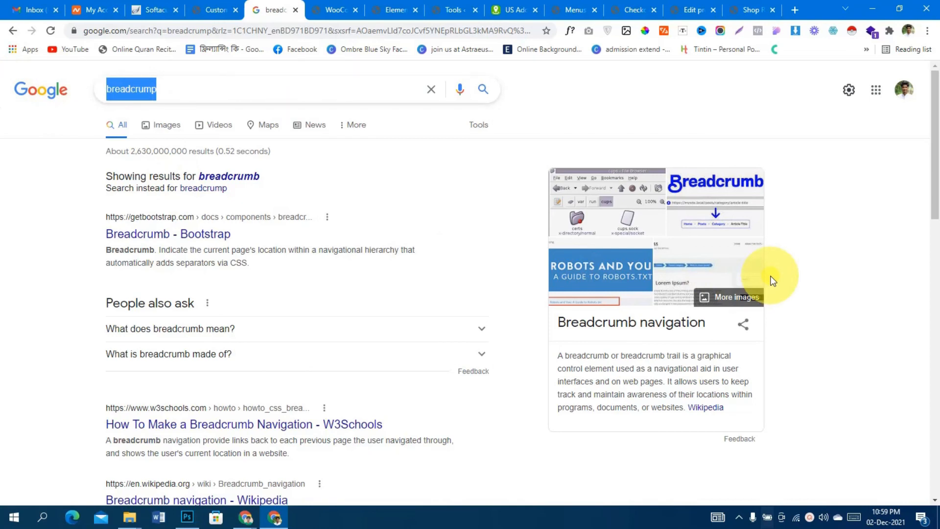
pyautogui.write('oceanw')
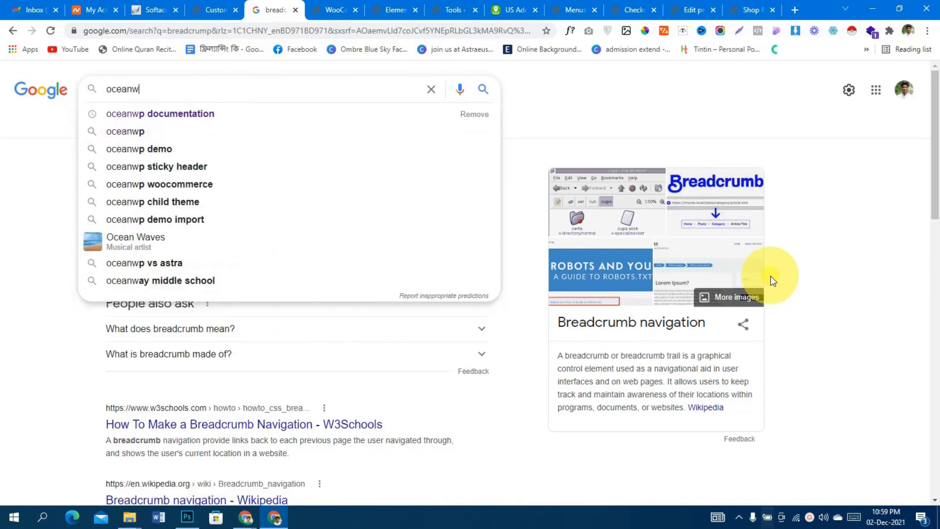
pyautogui.write('p')
pyautogui.press('Down')
pyautogui.press('Return')
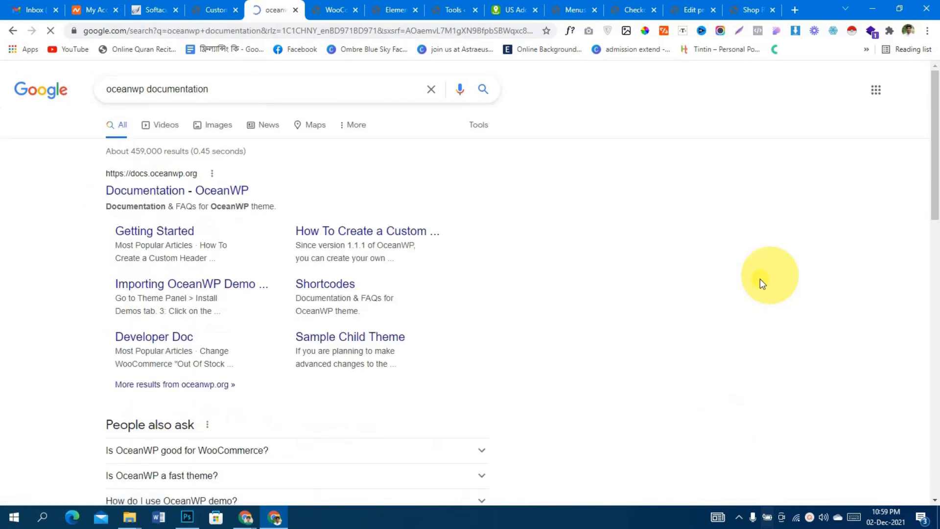
pyautogui.click(190, 194)
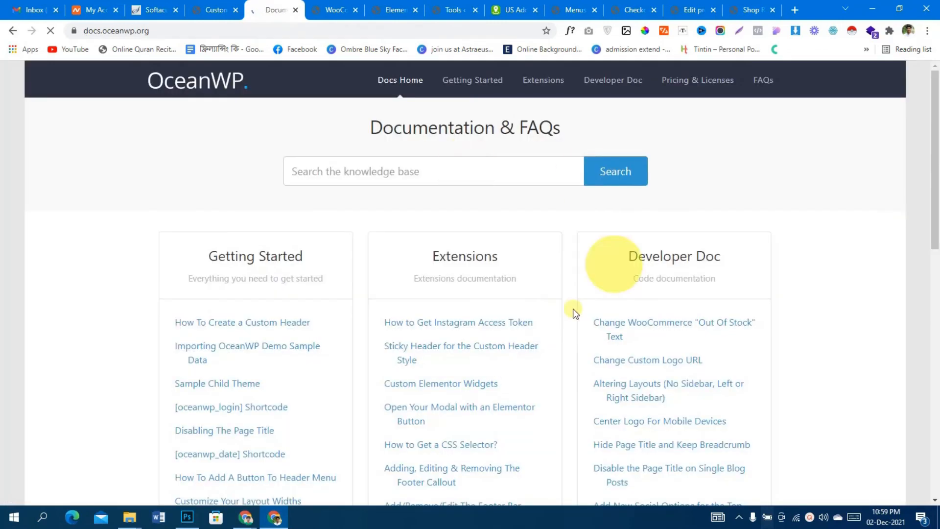
# - Look through the documentation home's article lists and open the How To Create a Custom Header article
pyautogui.scroll(-2, 865, 289)
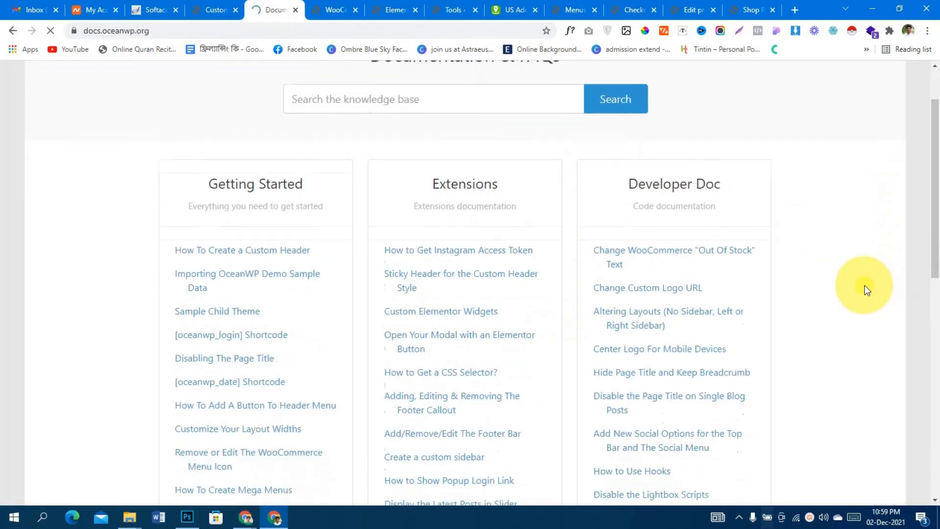
pyautogui.scroll(-10, 865, 290)
pyautogui.scroll(9, 866, 288)
pyautogui.scroll(3, 866, 283)
pyautogui.scroll(-2, 866, 283)
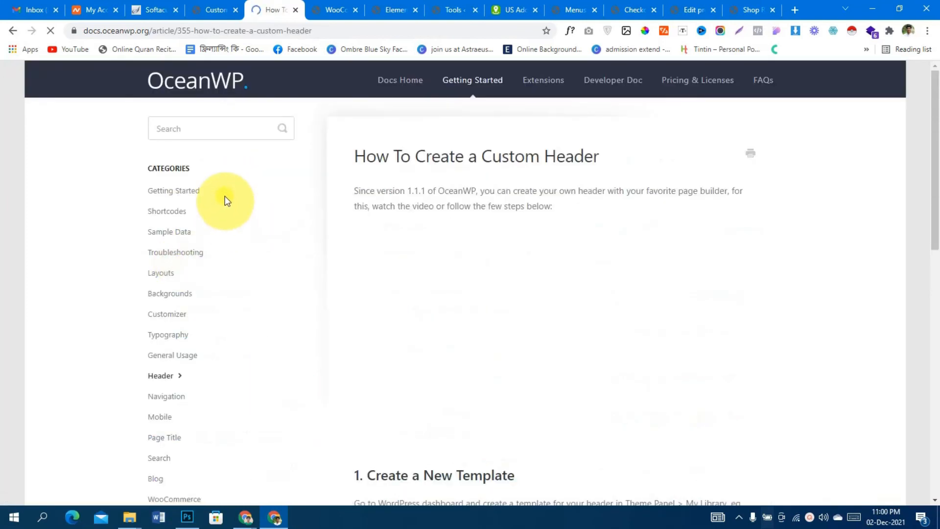
# - Open the Getting Started category and review its articles and the list of documentation categories
pyautogui.click(185, 195)
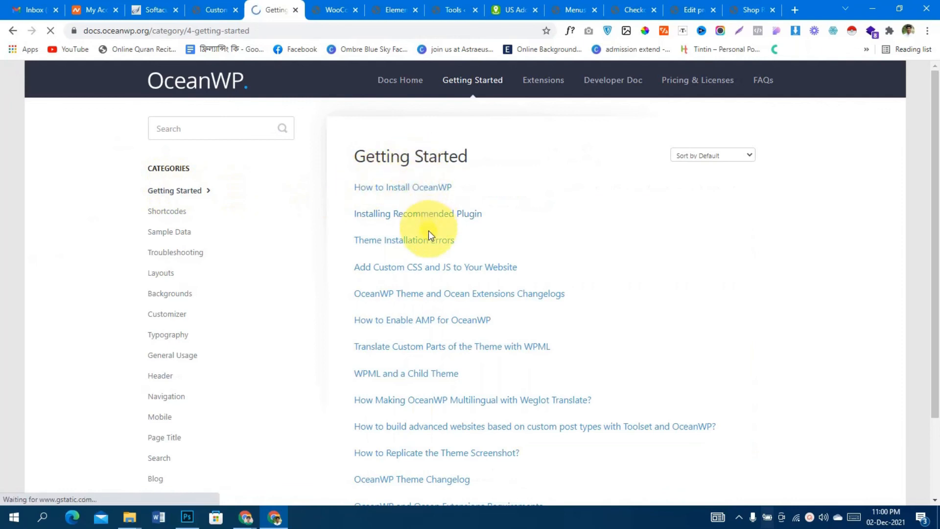
pyautogui.scroll(-1, 429, 245)
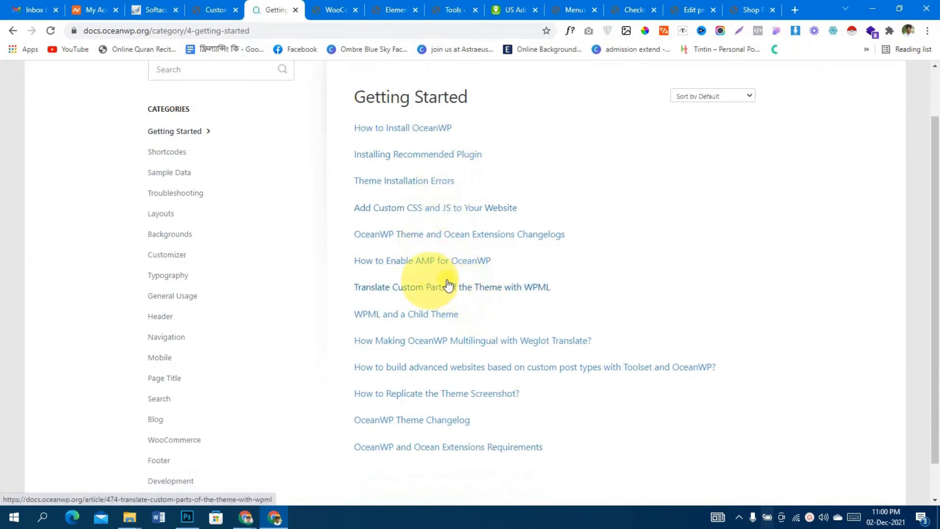
pyautogui.scroll(-1, 553, 264)
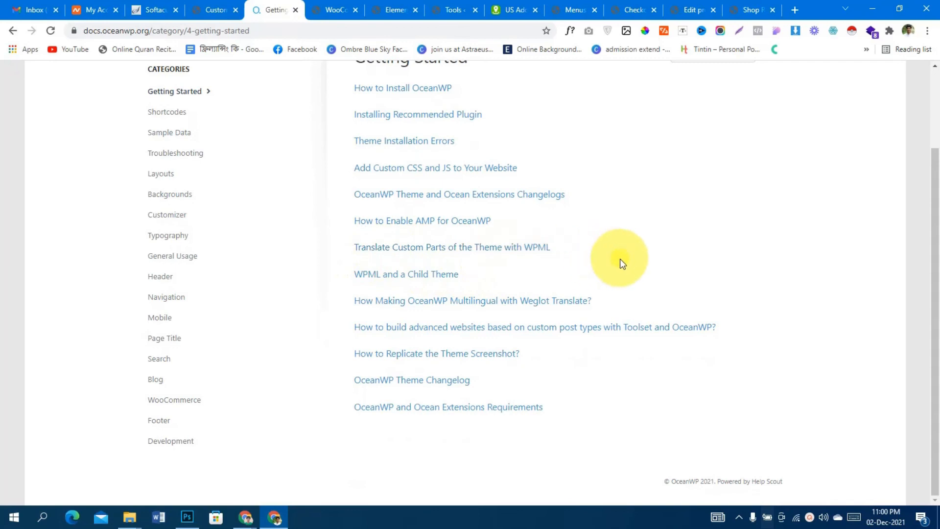
pyautogui.scroll(2, 542, 331)
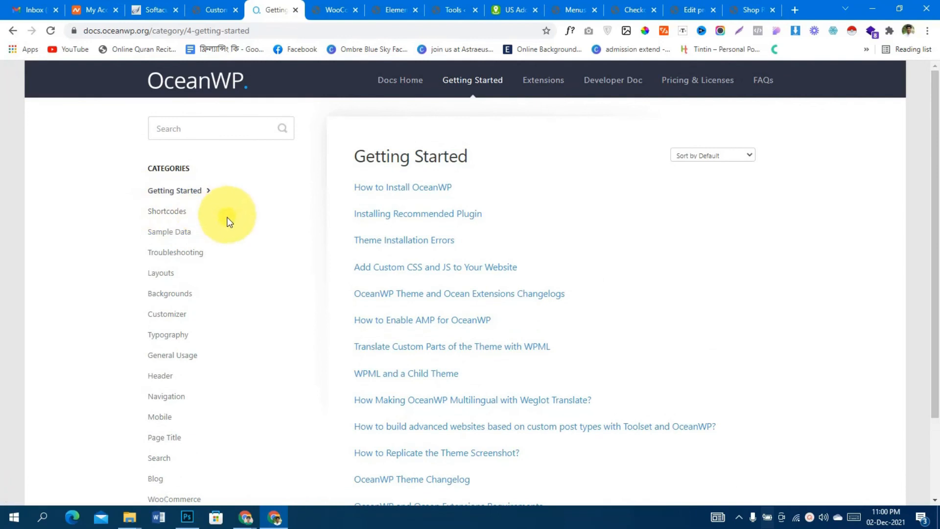
pyautogui.scroll(-1, 225, 251)
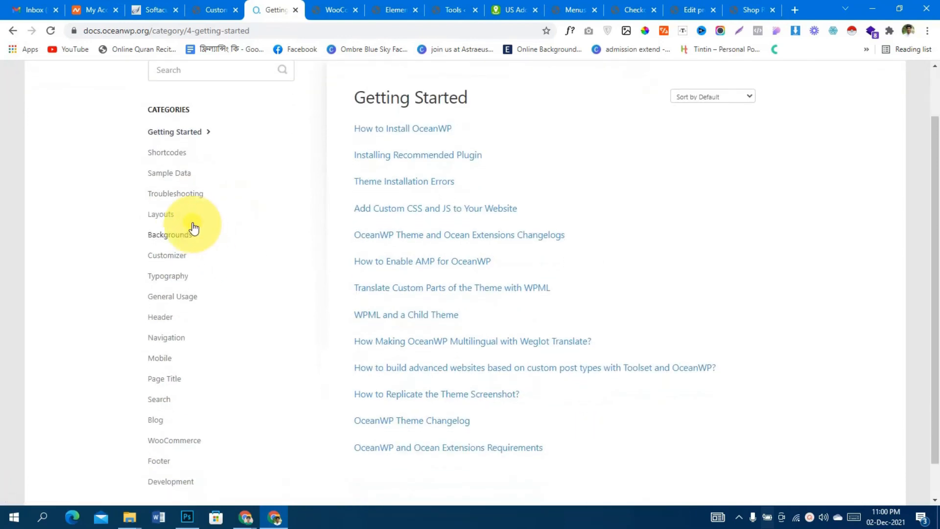
pyautogui.scroll(-1, 194, 236)
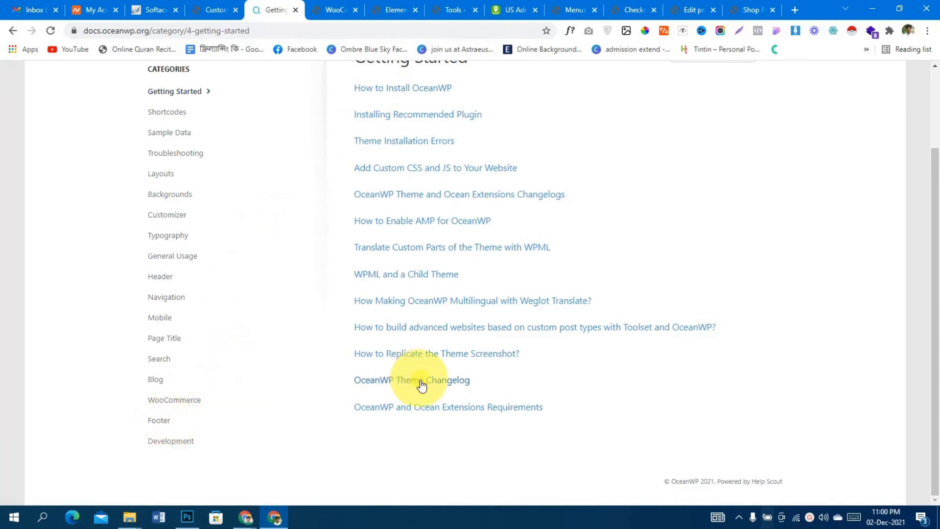
pyautogui.scroll(2, 424, 384)
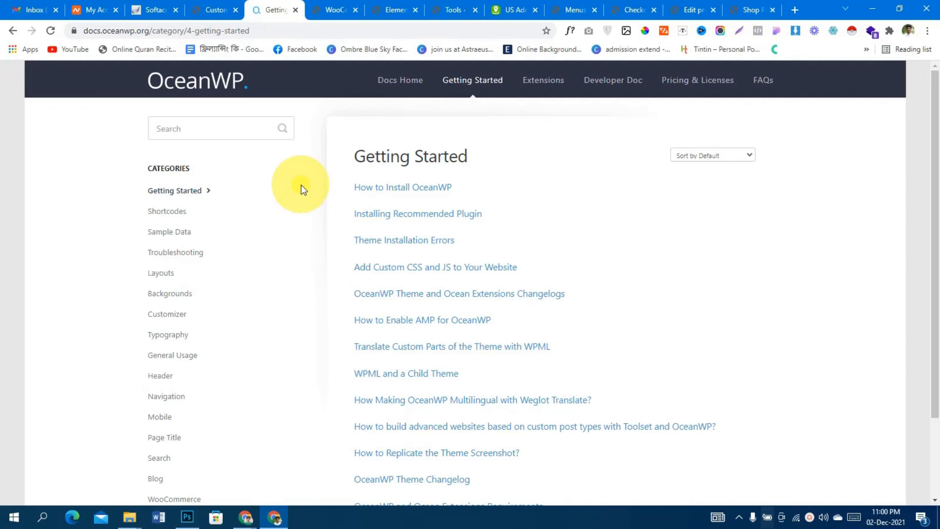
pyautogui.scroll(-2, 326, 189)
pyautogui.scroll(2, 325, 189)
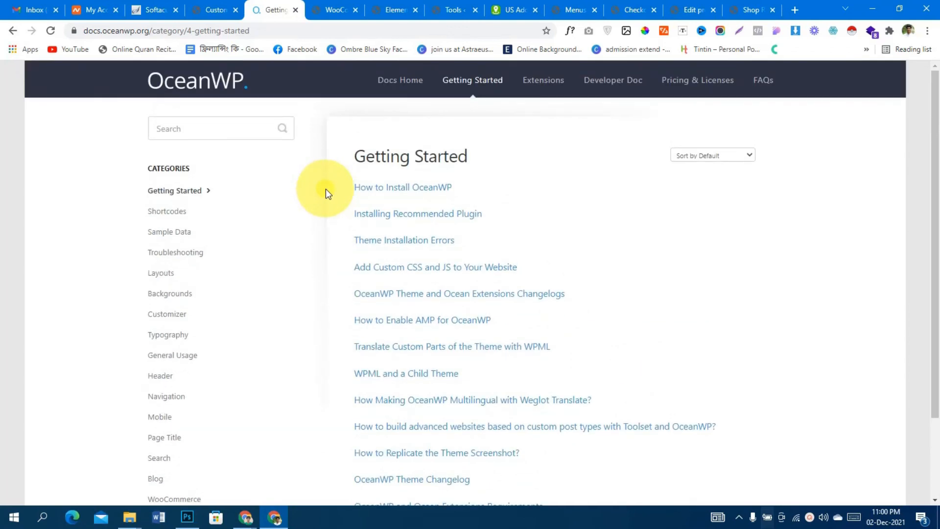